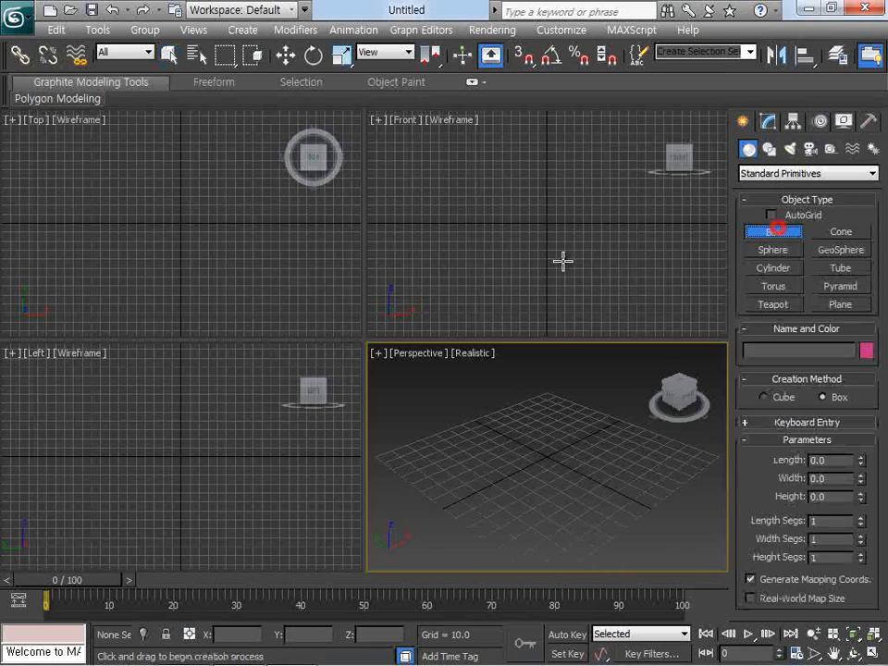
- Create a teapot primitive in the Top viewport, centred near the origin, with a radius of about 63
left_click_drag(138, 173, 224, 260)
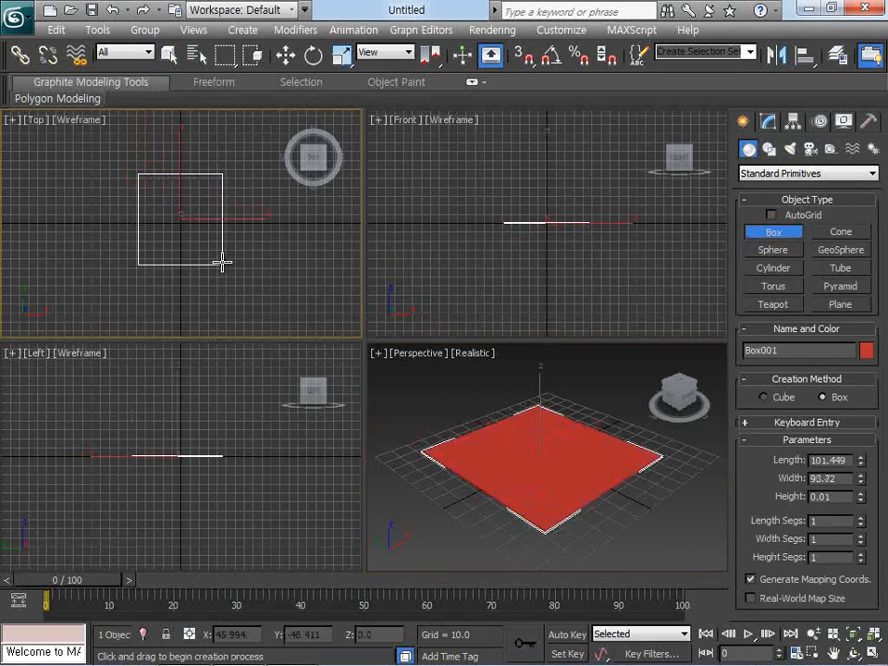
right_click(224, 260)
left_click(774, 305)
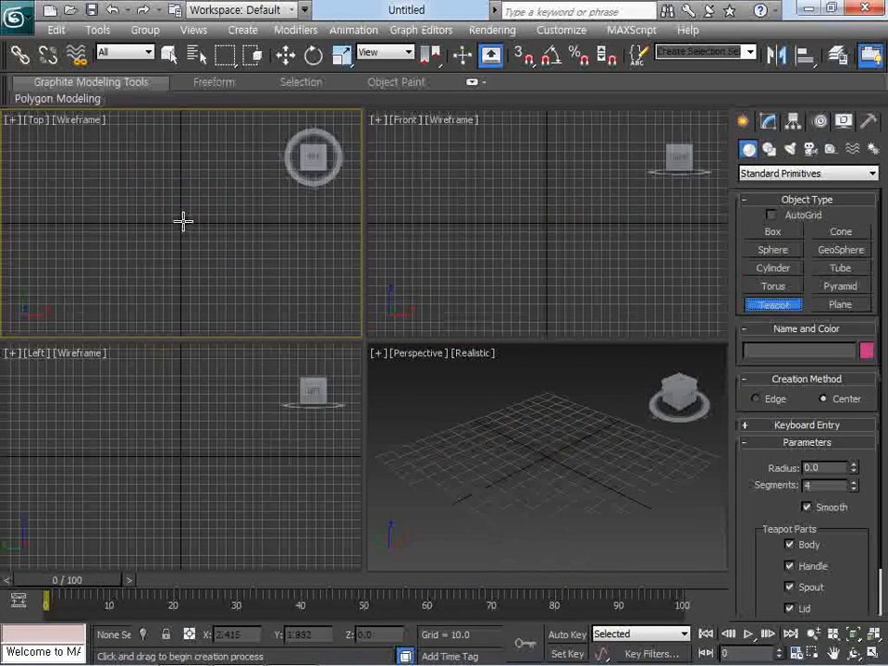
left_click_drag(182, 220, 233, 276)
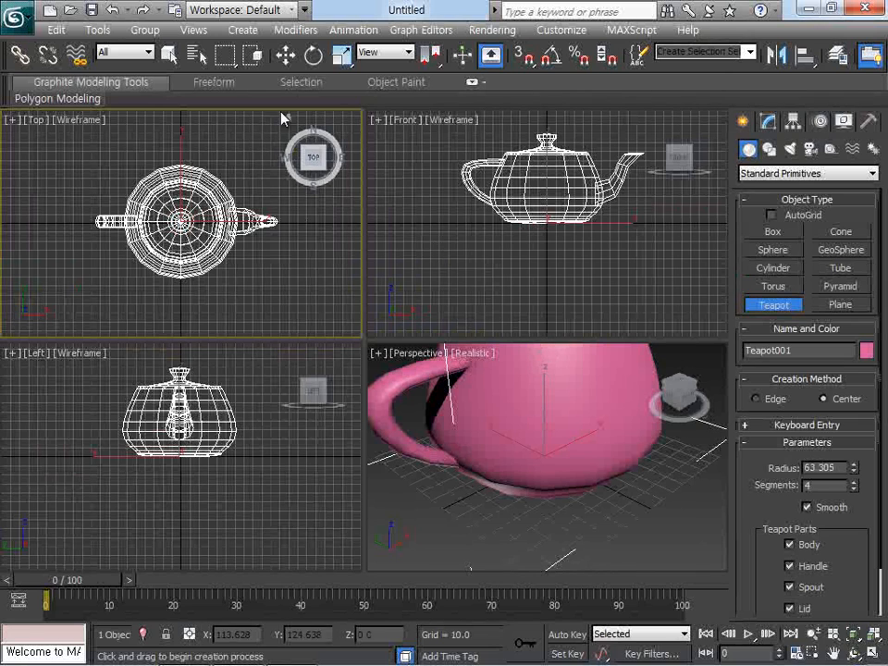
- Move the teapot to the origin with X 0.0 and Y 0.0
left_click(286, 57)
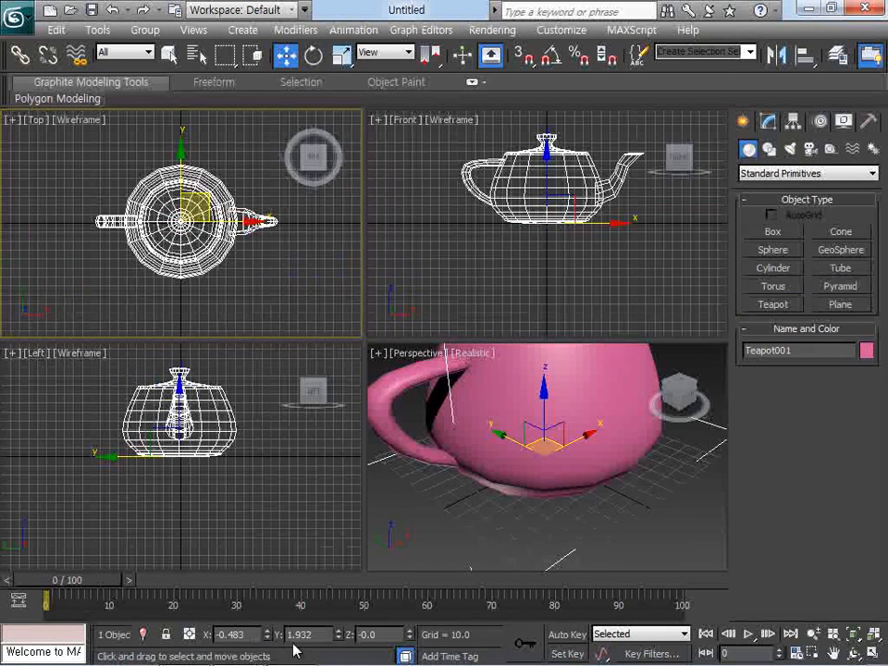
right_click(267, 635)
right_click(338, 635)
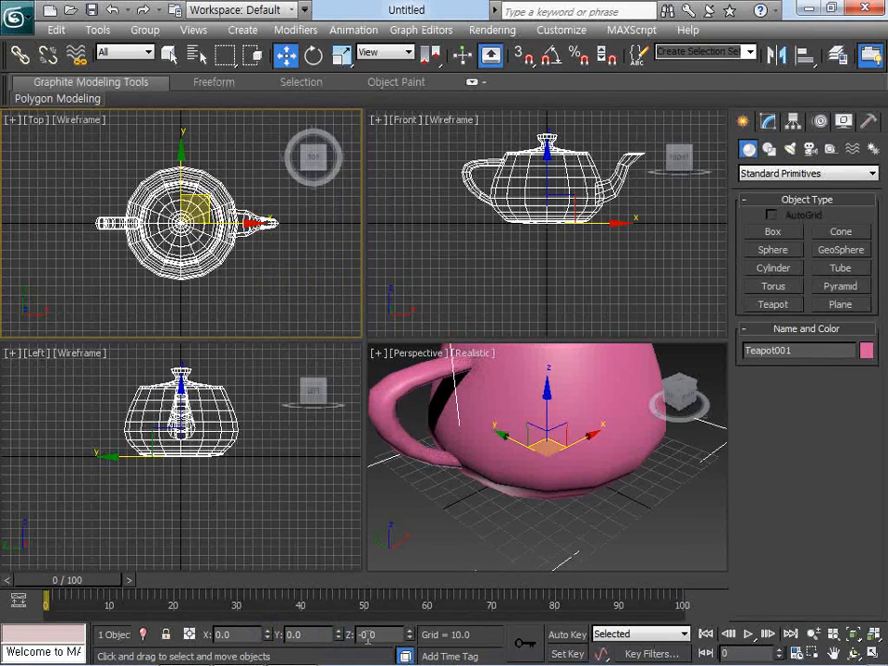
left_click_drag(338, 635, 344, 642)
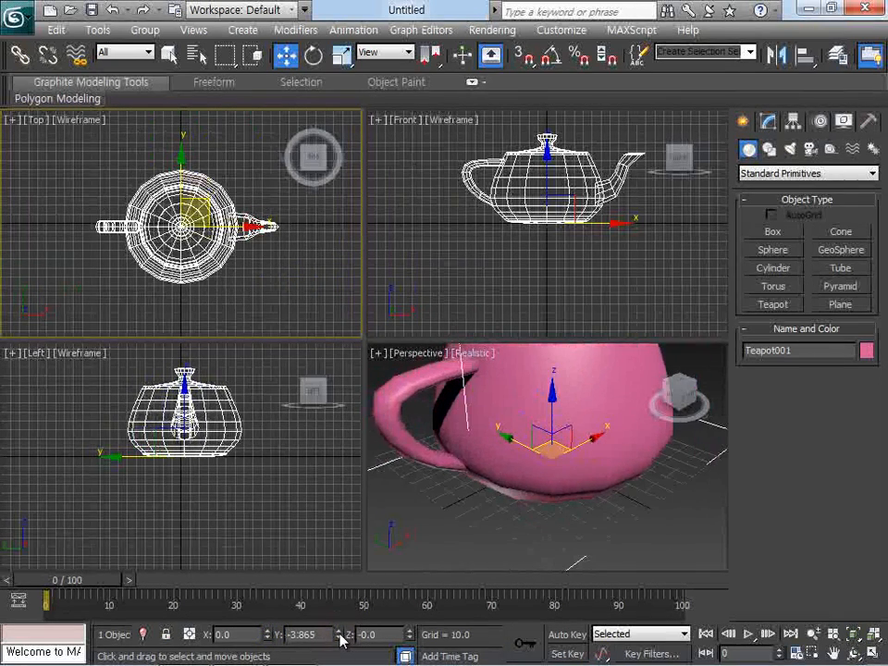
right_click(338, 634)
- Maximize the Perspective viewport on the teapot and display its edged faces
scroll(645, 498, "down", 3)
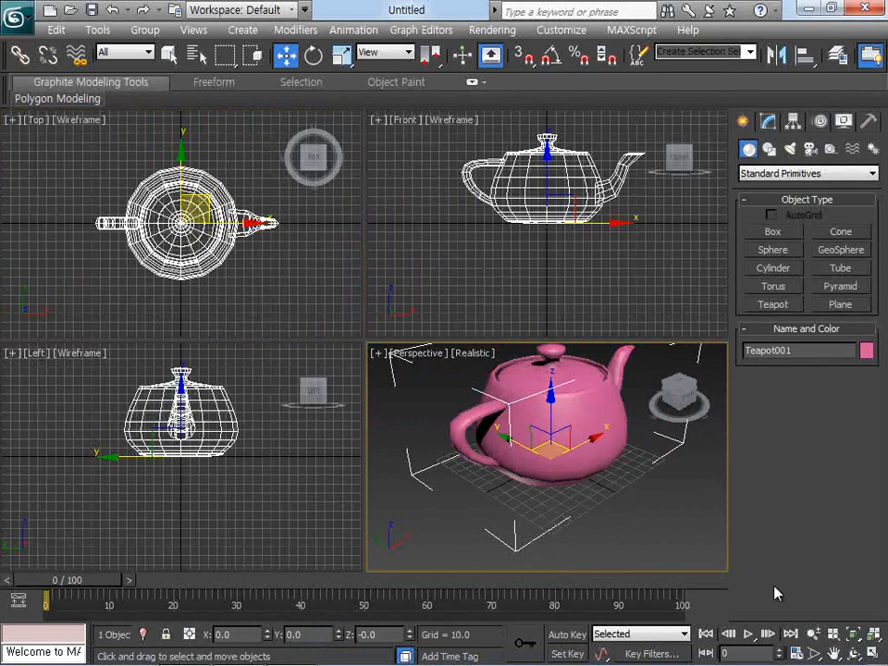
key("alt+w")
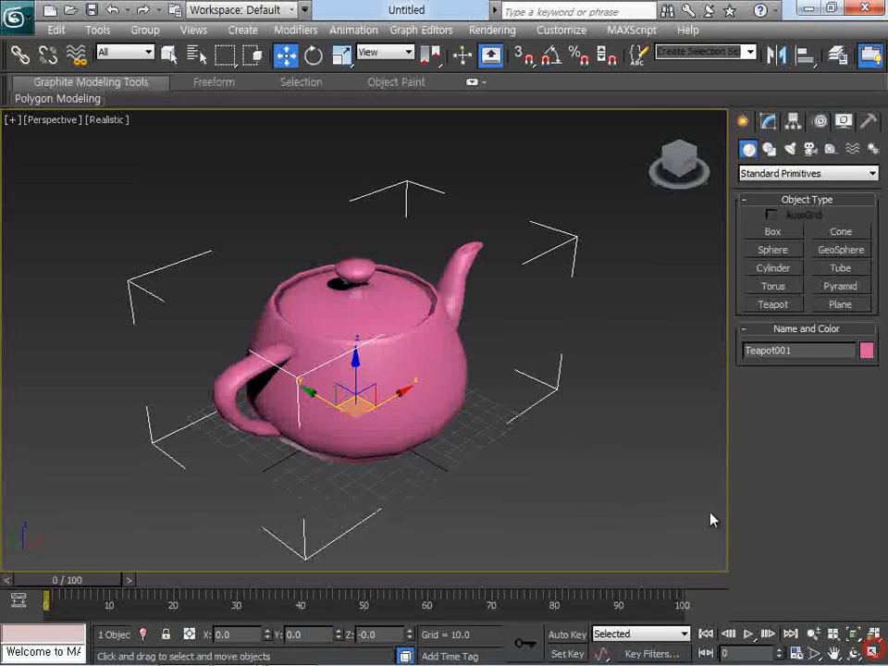
scroll(508, 335, "up", 4)
key("F4")
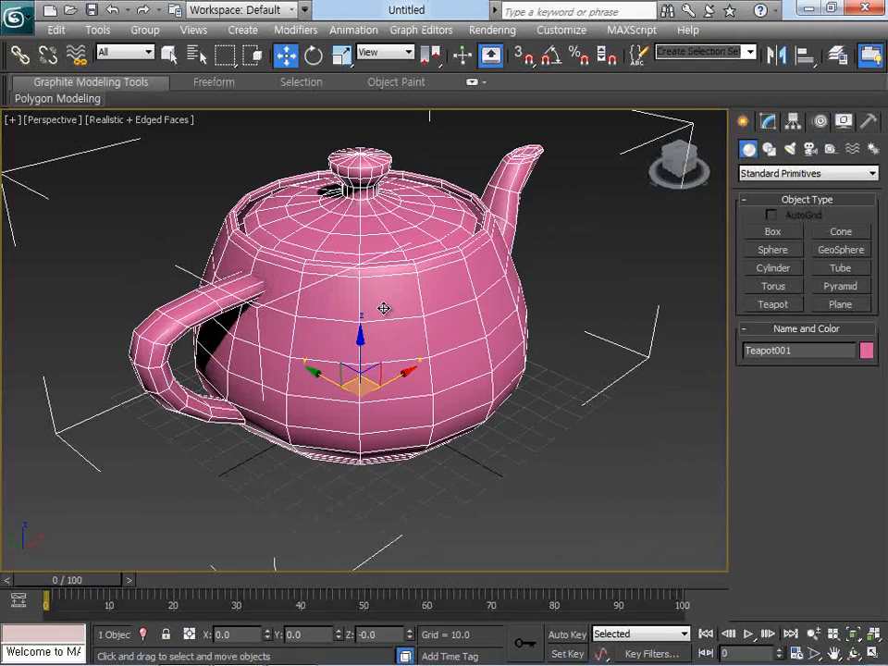
- Convert the teapot to an Editable Poly
right_click(384, 308)
mouse_move(435, 468)
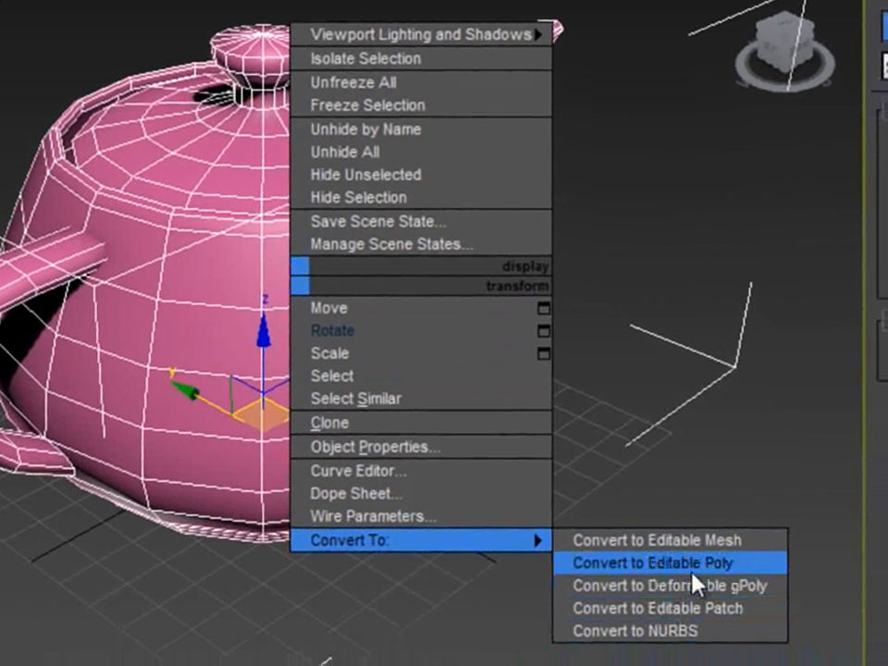
left_click(757, 567)
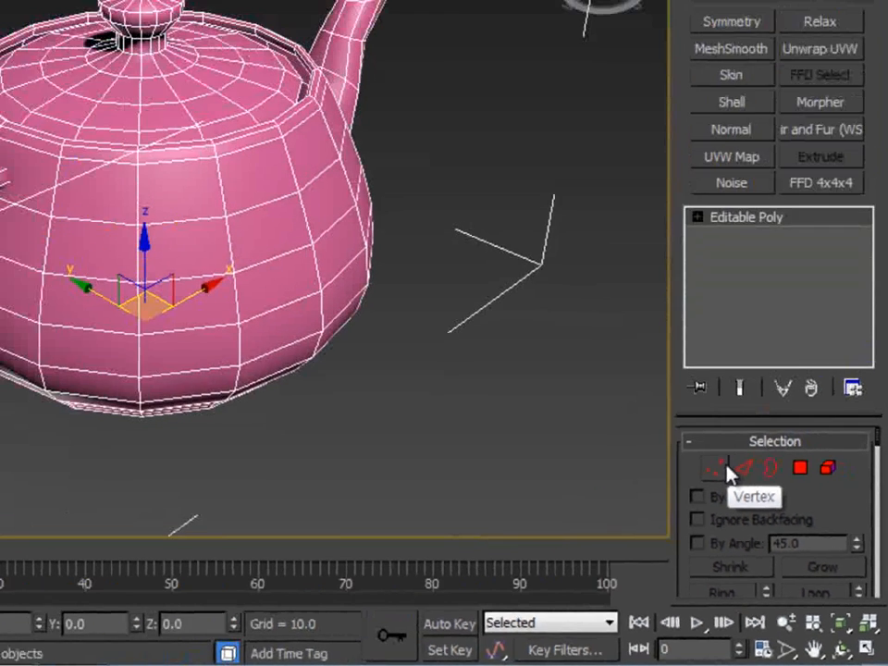
- Try to scale the spout-tip vertices uniformly at the Vertex sub-object level
left_click(588, 322)
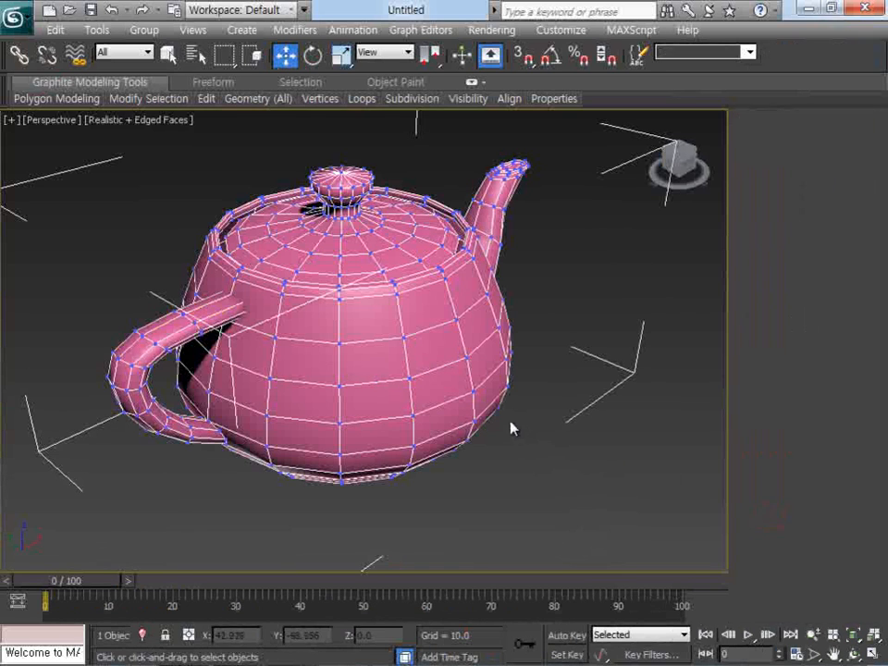
left_click(852, 655)
left_click_drag(402, 335, 401, 335)
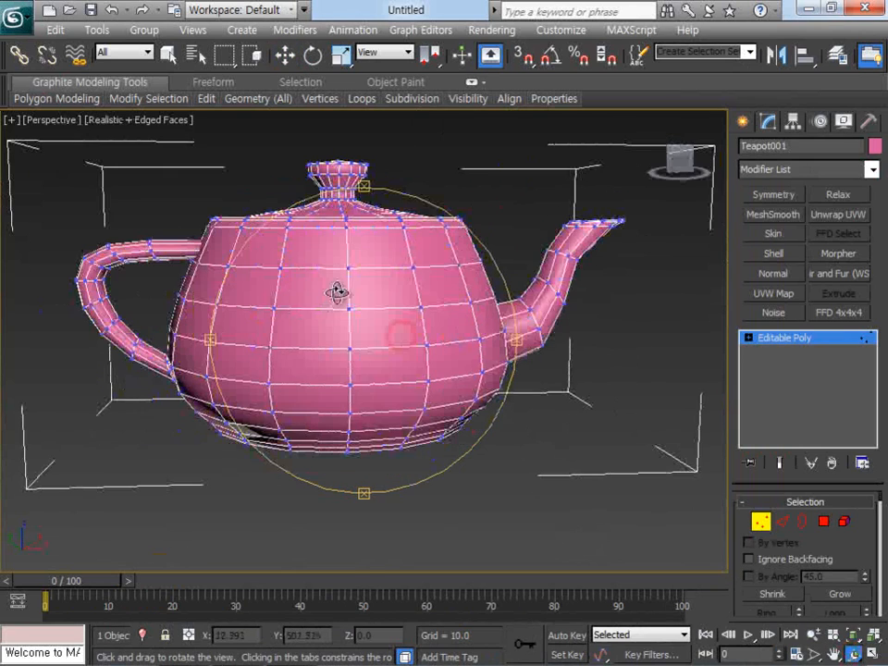
left_click_drag(337, 293, 345, 309)
right_click(345, 310)
left_click_drag(481, 212, 597, 274)
middle_click_drag(590, 245, 551, 283)
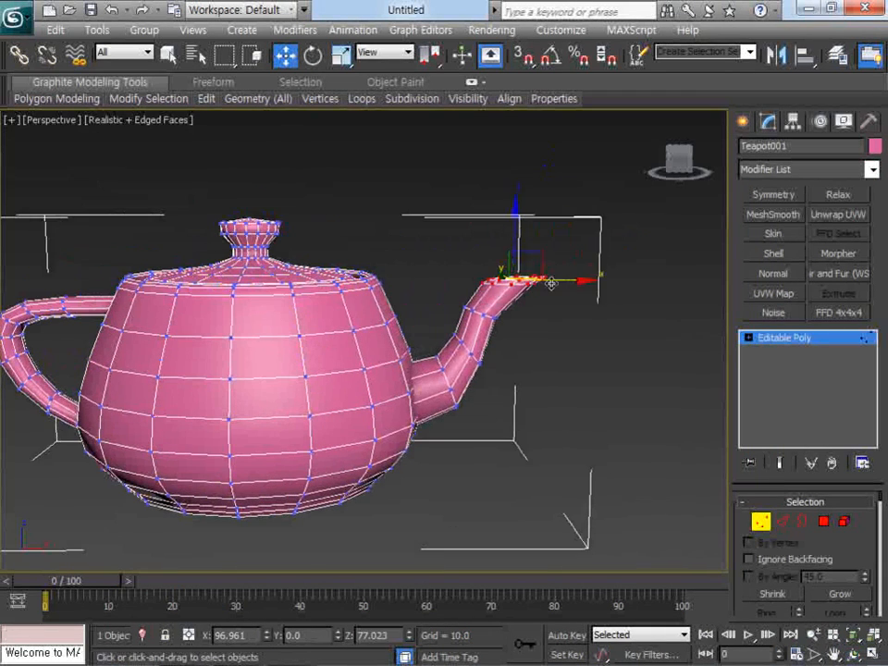
right_click(524, 243)
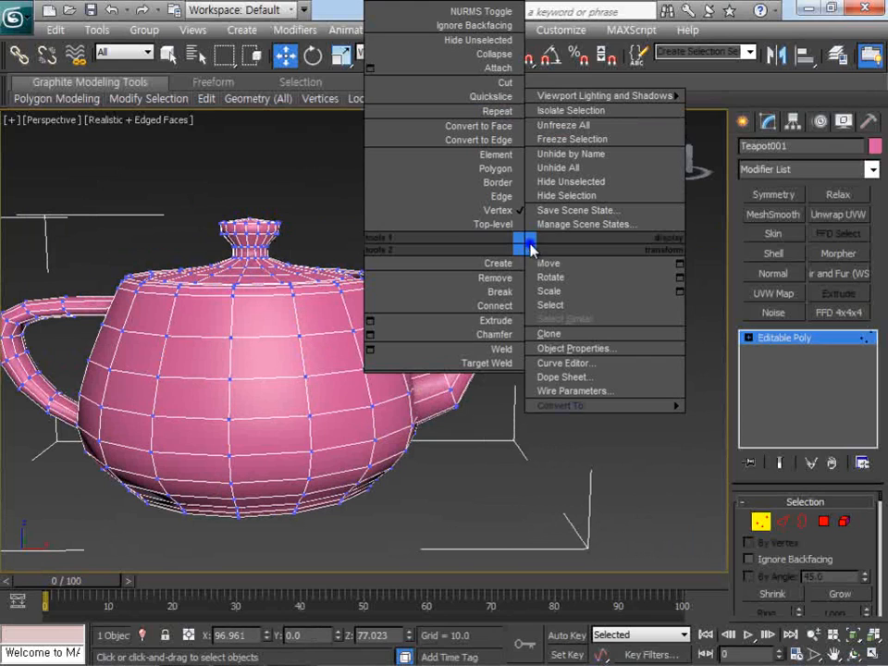
left_click(550, 292)
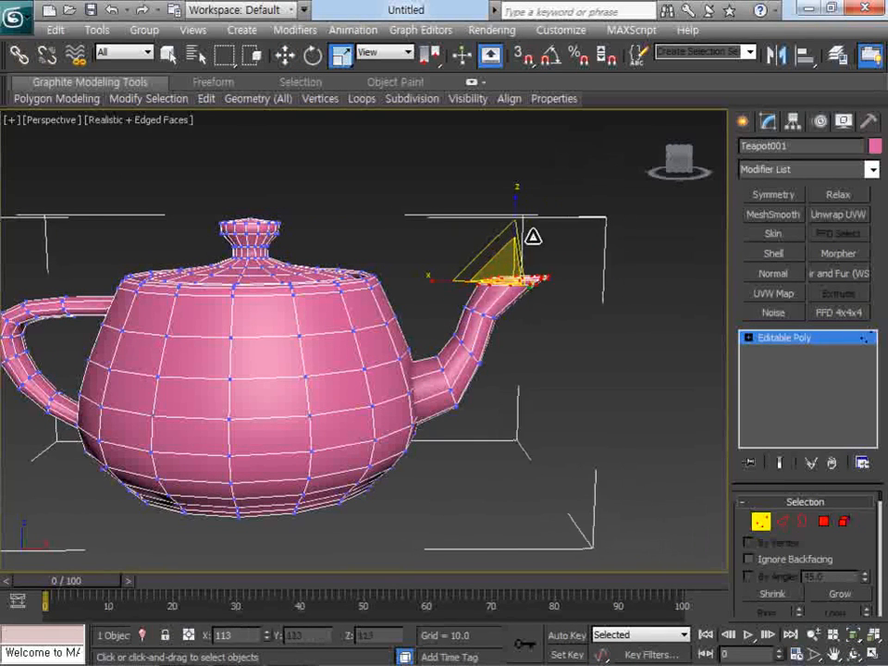
left_click_drag(533, 237, 522, 265)
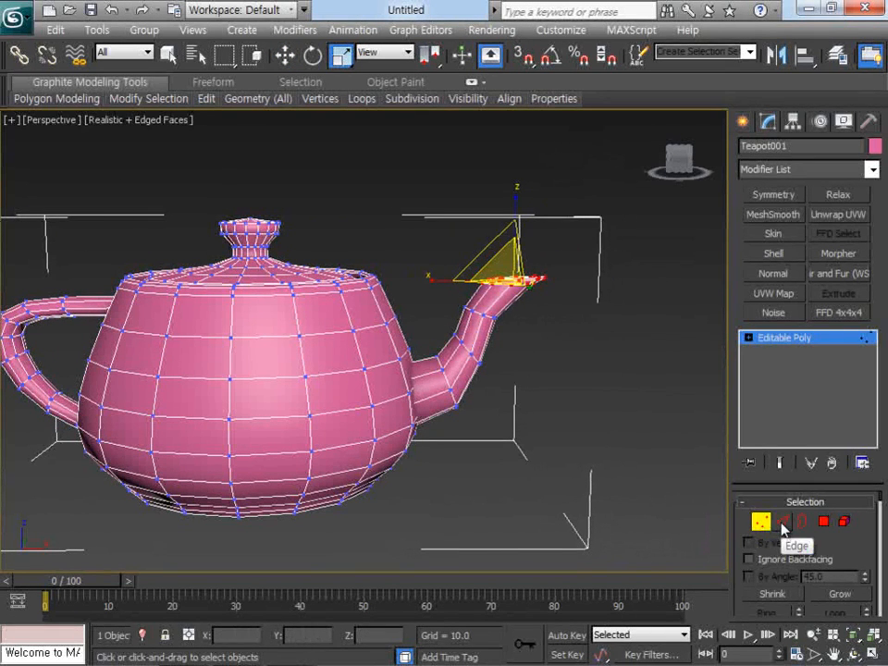
- Try to move a single edge midway along the spout at the Edge sub-object level
left_click(782, 525)
scroll(525, 363, "up", 3)
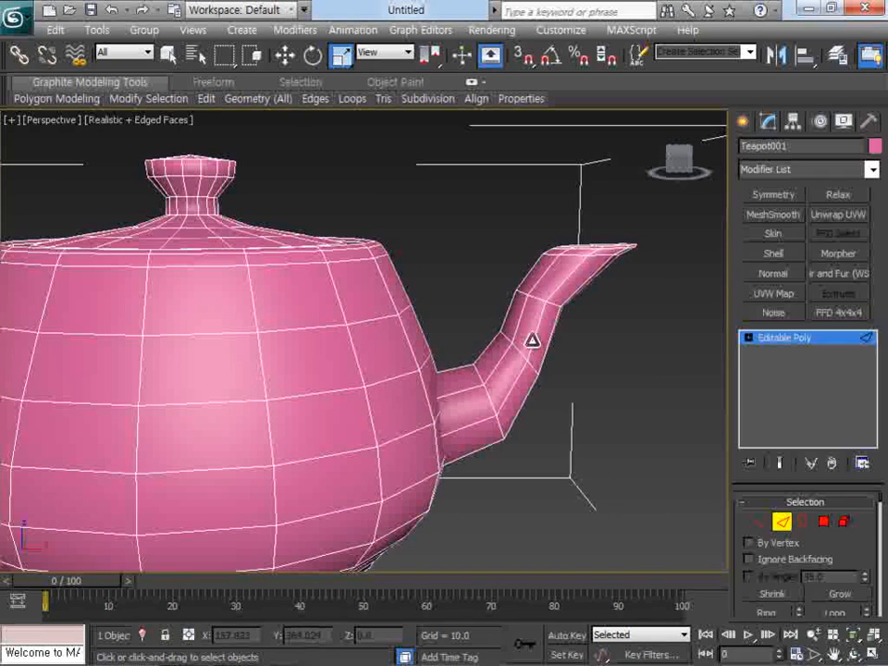
left_click(533, 337)
right_click(569, 352)
left_click(576, 370)
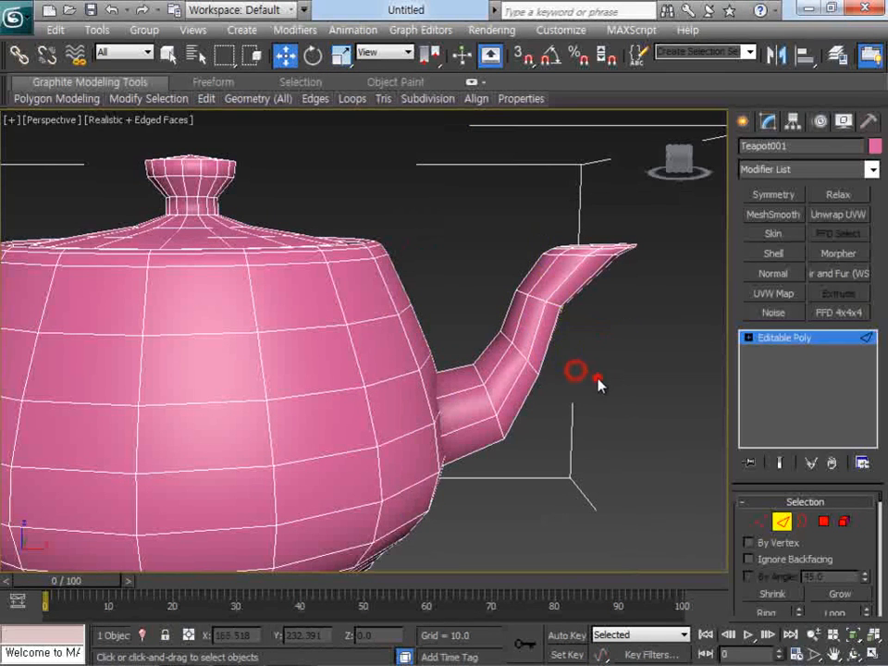
left_click(539, 333)
mouse_move(586, 335)
left_mouse_down()
mouse_move(626, 342)
mouse_move(547, 338)
mouse_move(586, 349)
left_mouse_up()
- Try to scale the group of edges at the tip of the spout
left_click_drag(663, 271, 515, 206)
key("r")
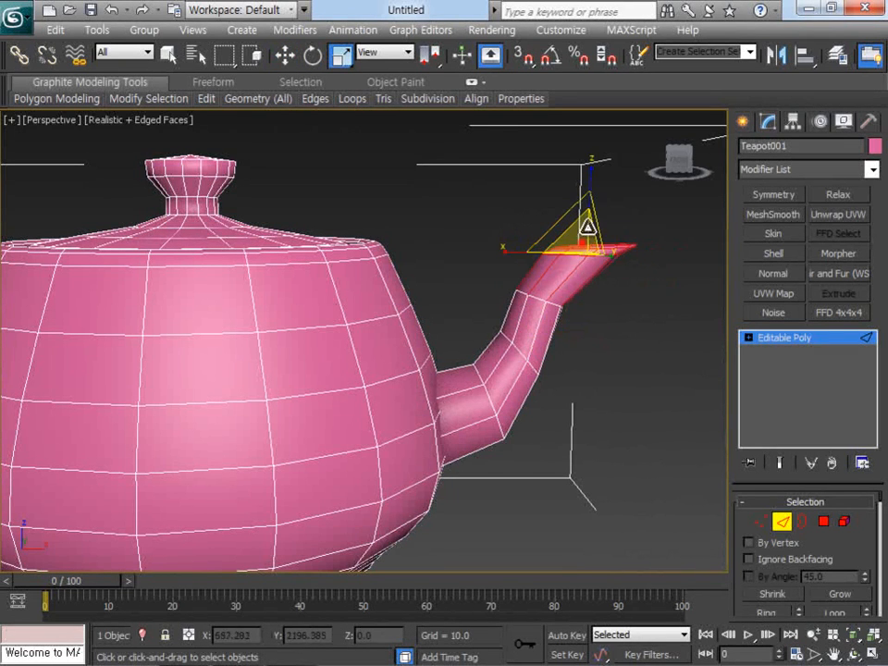
left_click_drag(564, 327, 583, 296)
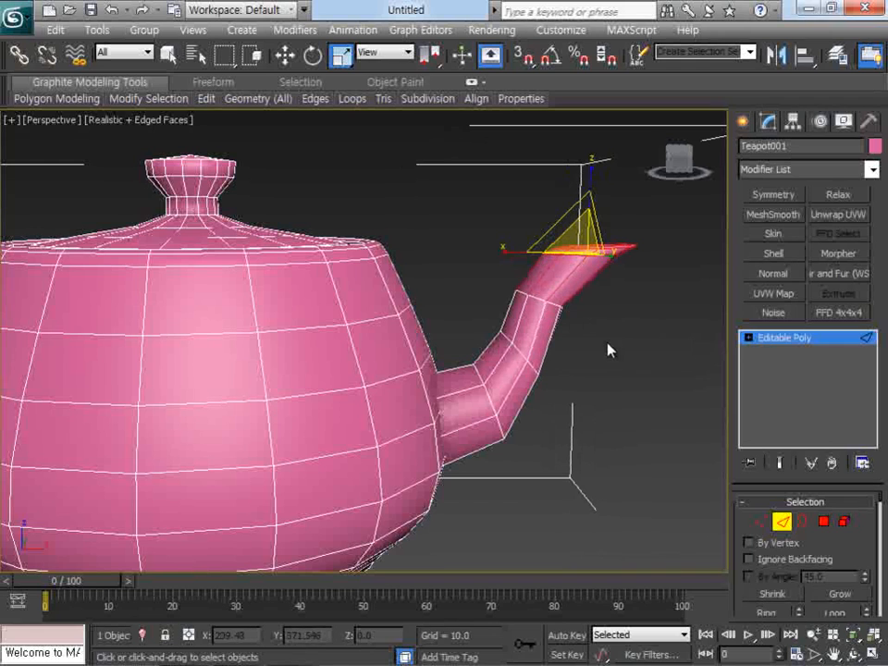
- Try to move and rotate one polygon on the teapot body at the Polygon sub-object level
left_click(823, 524)
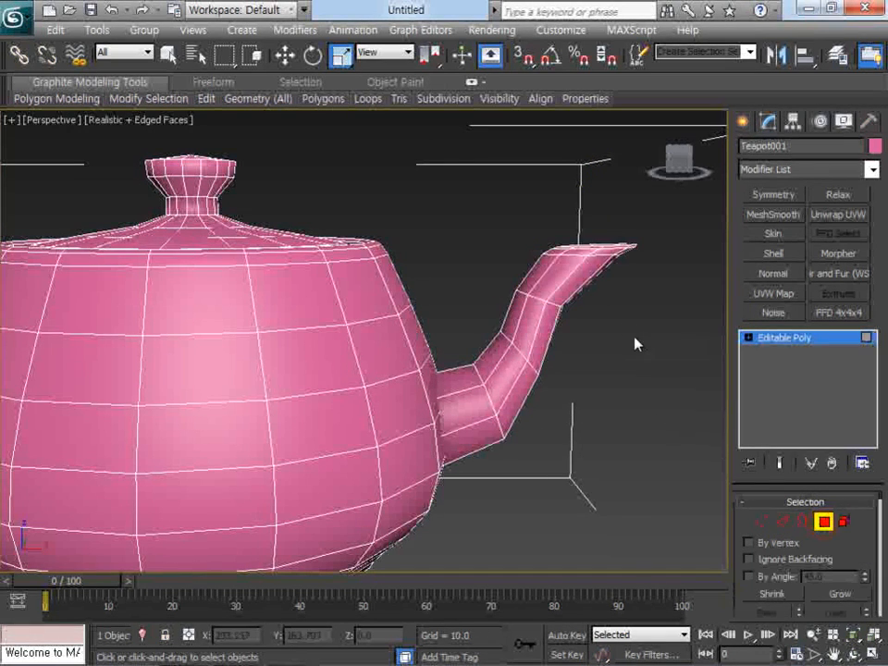
left_click(541, 340)
left_click(313, 353)
right_click(314, 350)
left_click(334, 368)
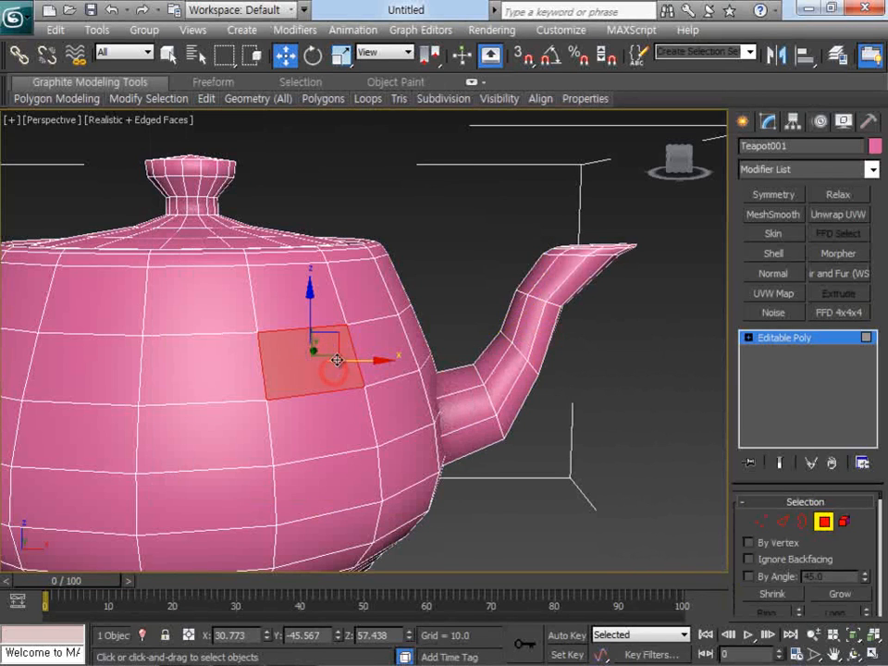
left_click_drag(337, 361, 363, 380)
right_click(322, 346)
left_click(342, 383)
key("e")
key("ctrl+z")
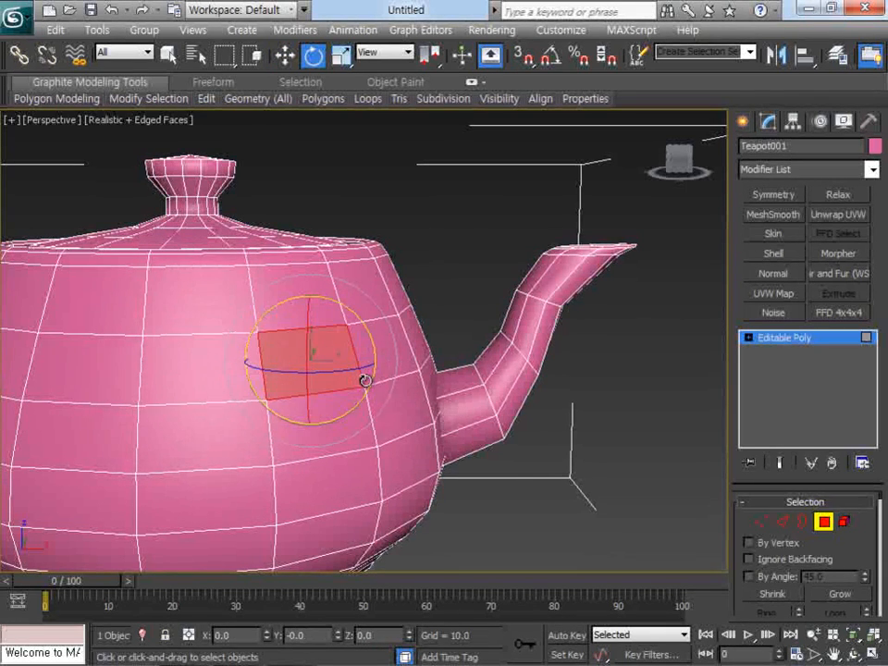
- Select the teapot's body, spout, lid and handle in turn at the Element sub-object level
scroll(428, 350, "down", 5)
left_click(844, 522)
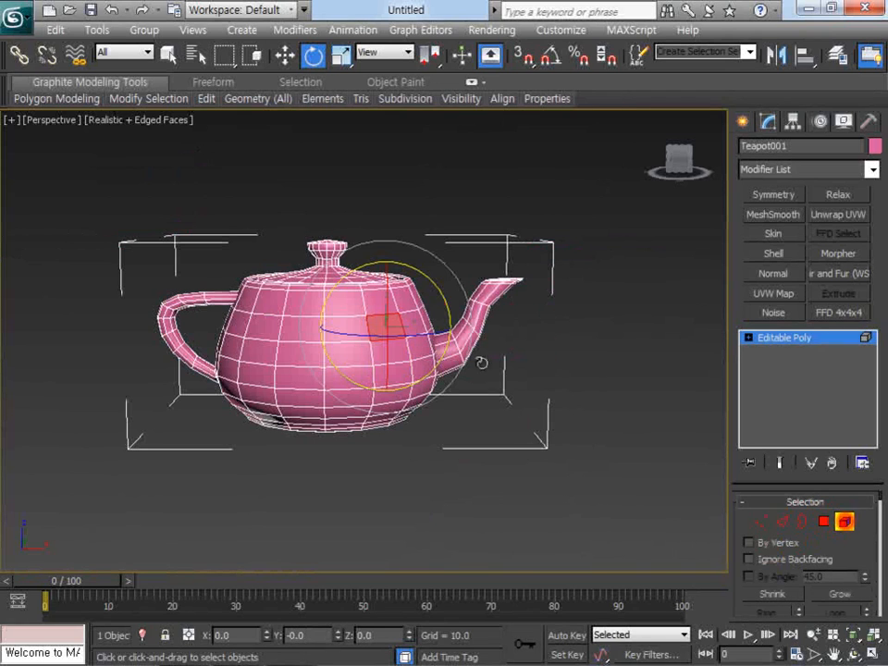
left_click(362, 321)
left_click(471, 348)
left_click(328, 261)
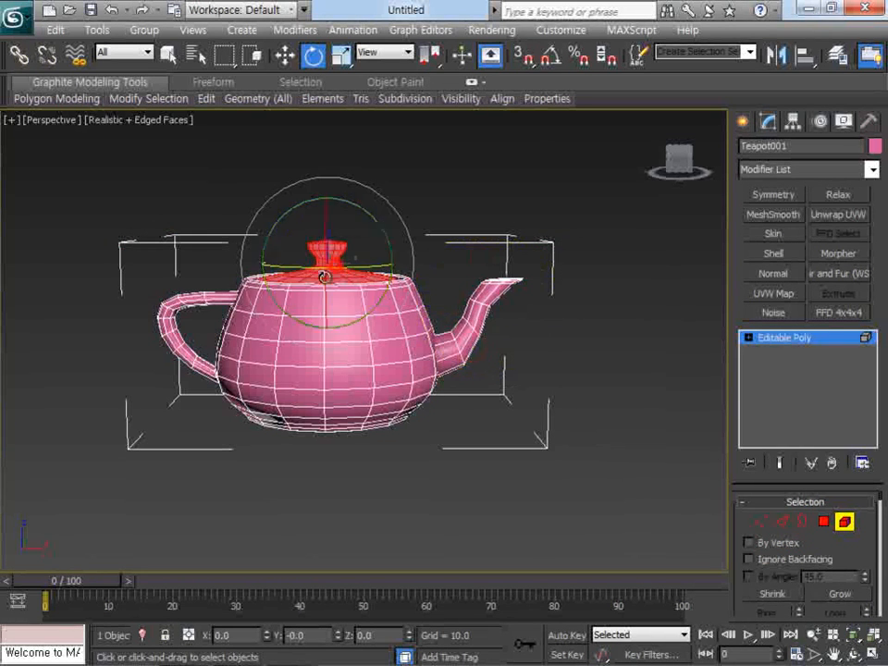
left_click(178, 307)
left_click(311, 357)
left_click(454, 342)
left_click(341, 263)
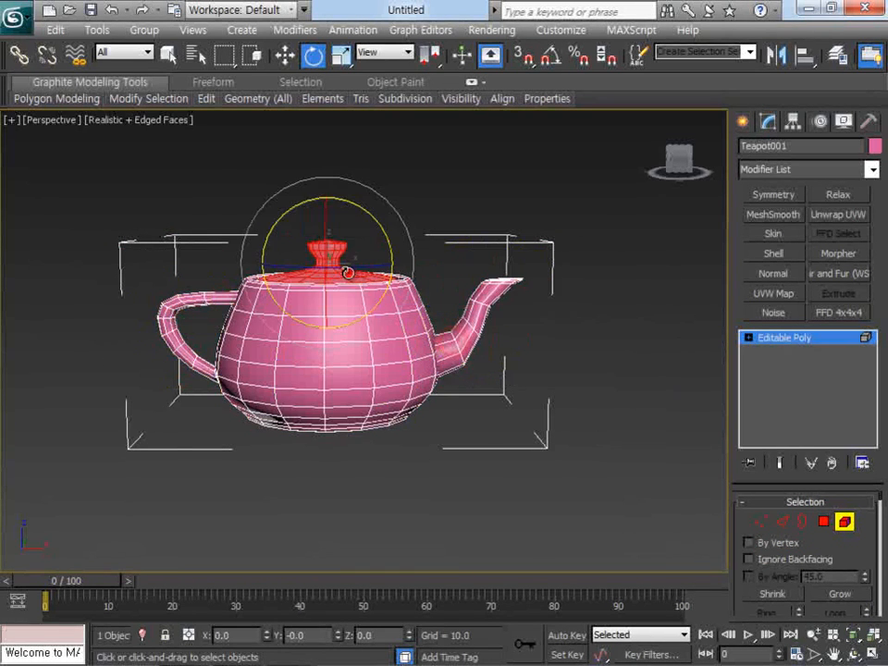
- Try to move the teapot body element away from the other parts
left_click(406, 301)
scroll(482, 349, "up", 4)
right_click(473, 344)
left_click(488, 361)
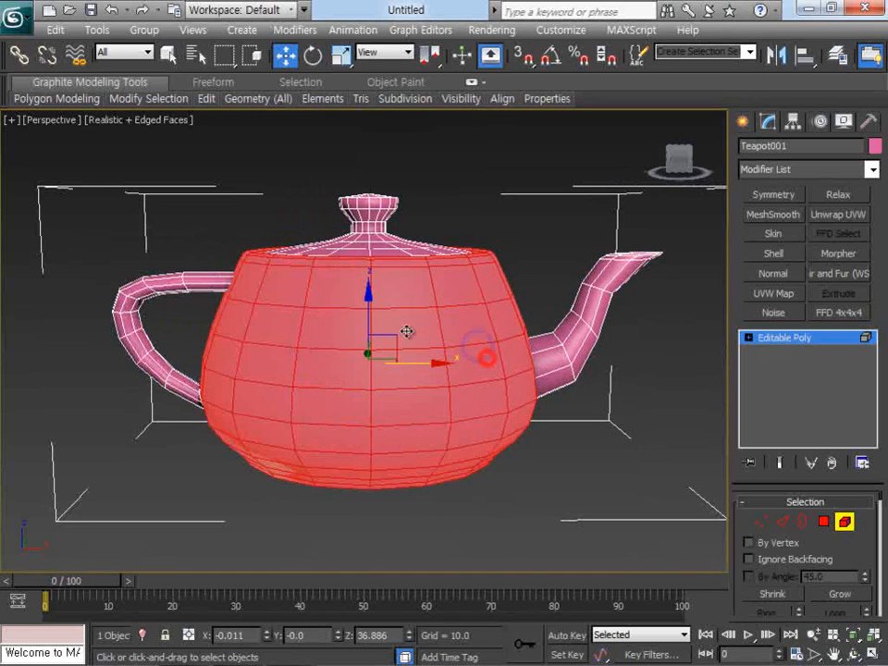
left_click_drag(403, 337, 393, 371)
right_click(393, 371)
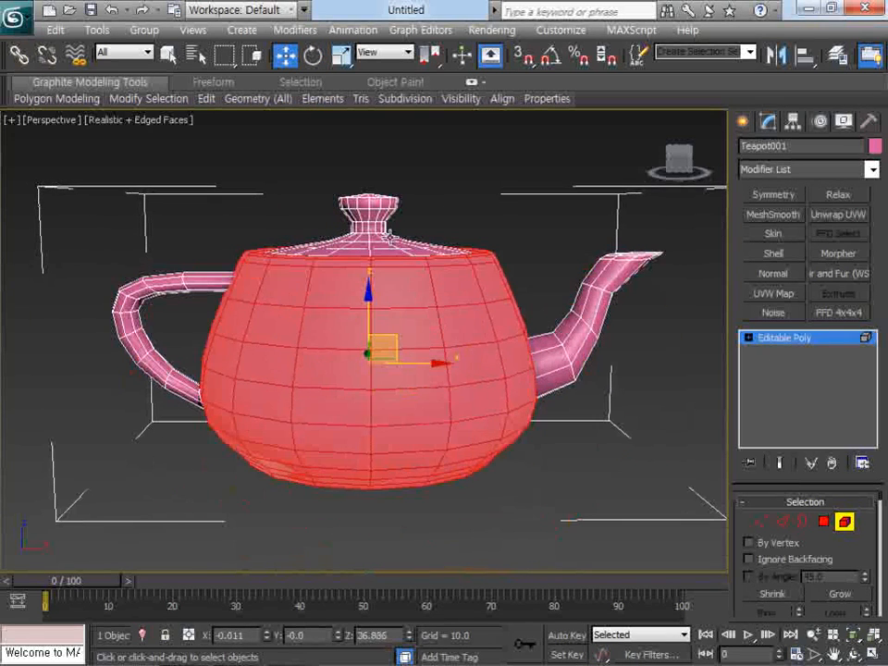
- Try to move and rotate the lid element
left_click(378, 222)
left_click_drag(387, 206, 362, 128)
right_click(393, 198)
right_click(390, 211)
left_click(408, 274)
key("ctrl+z")
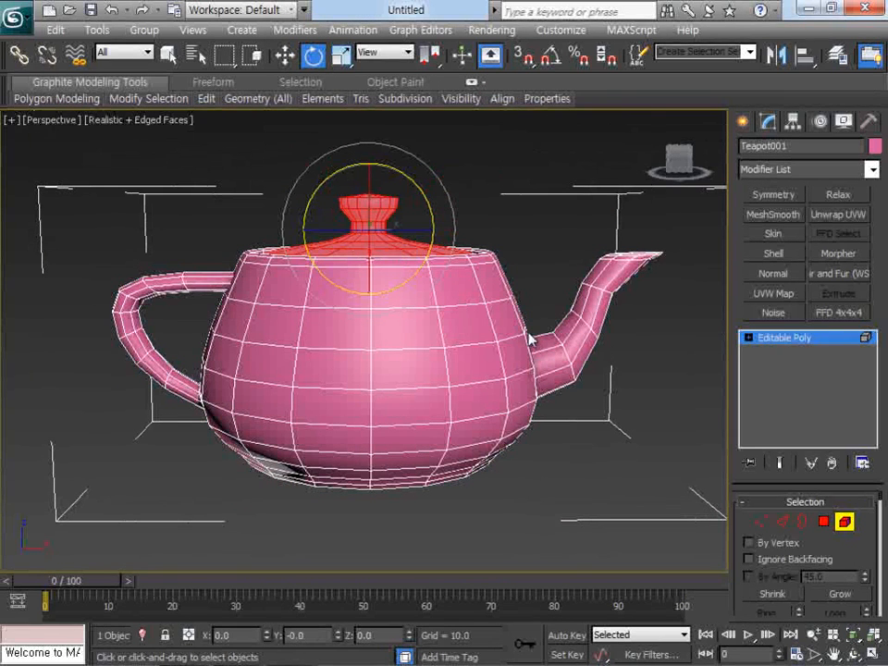
- Delete seven polygons forming an upside-down U on the front of the teapot body at the Polygon level
left_click(824, 522)
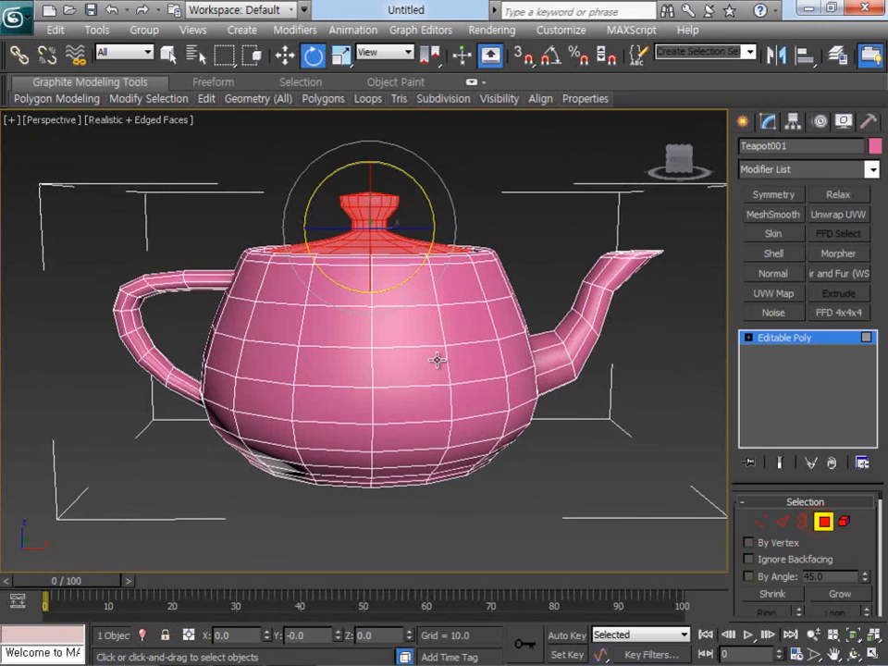
scroll(437, 359, "up", 3)
left_click(428, 366)
left_click(422, 312, "ctrl")
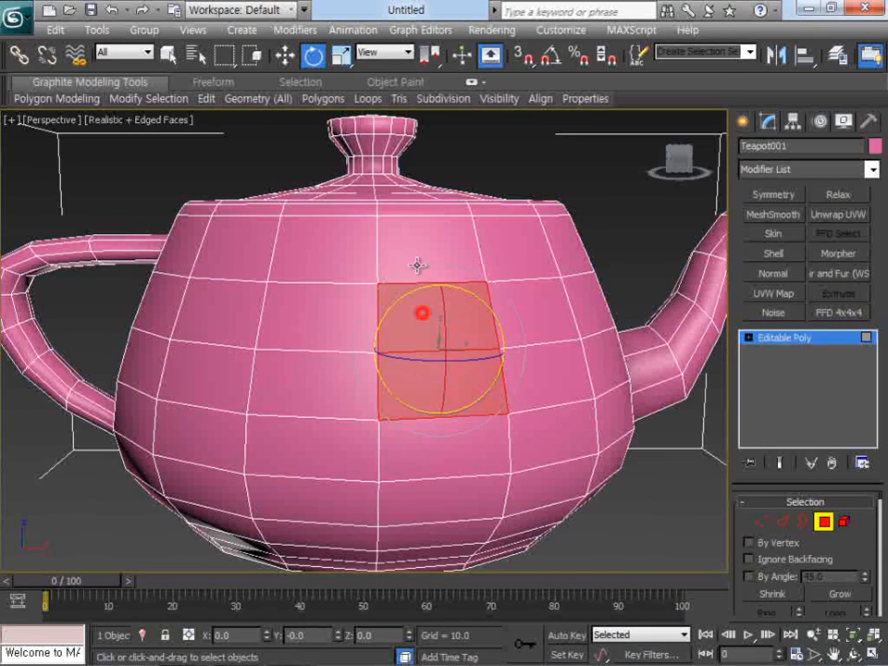
left_click(418, 254, "ctrl")
left_click(317, 245, "ctrl")
left_click(244, 249, "ctrl")
left_click(232, 307, "ctrl")
left_click(224, 363, "ctrl")
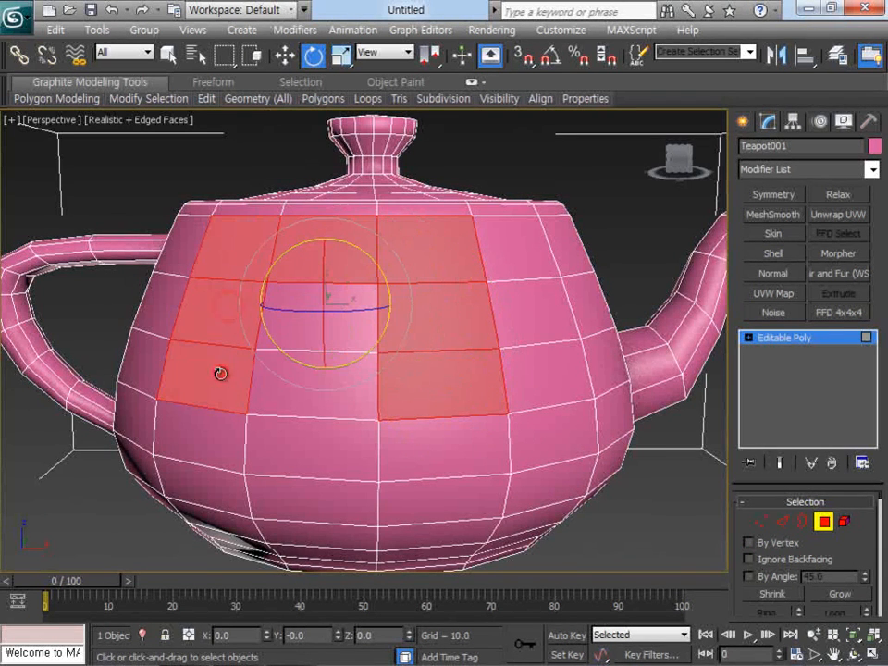
key("Delete")
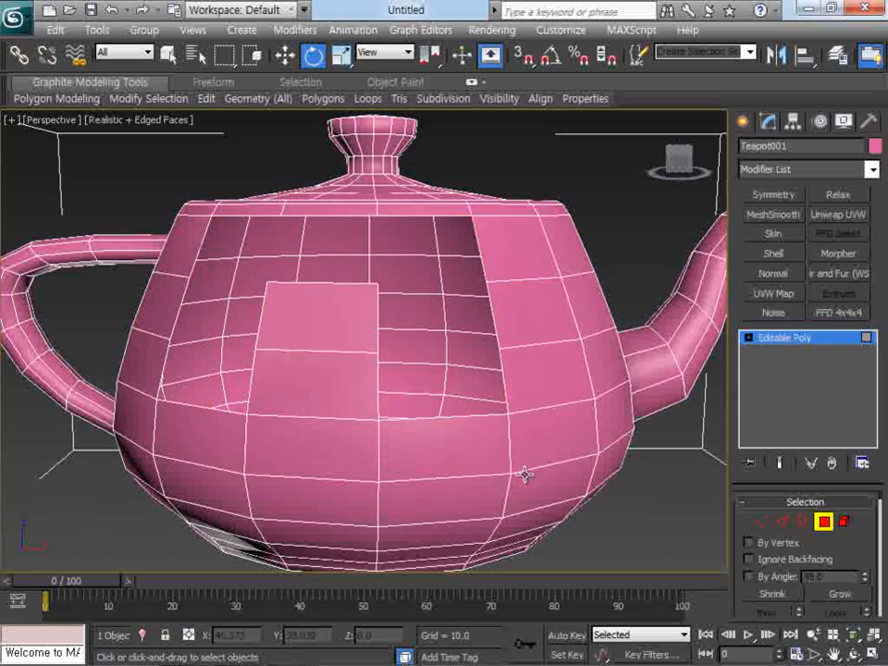
left_click(852, 640)
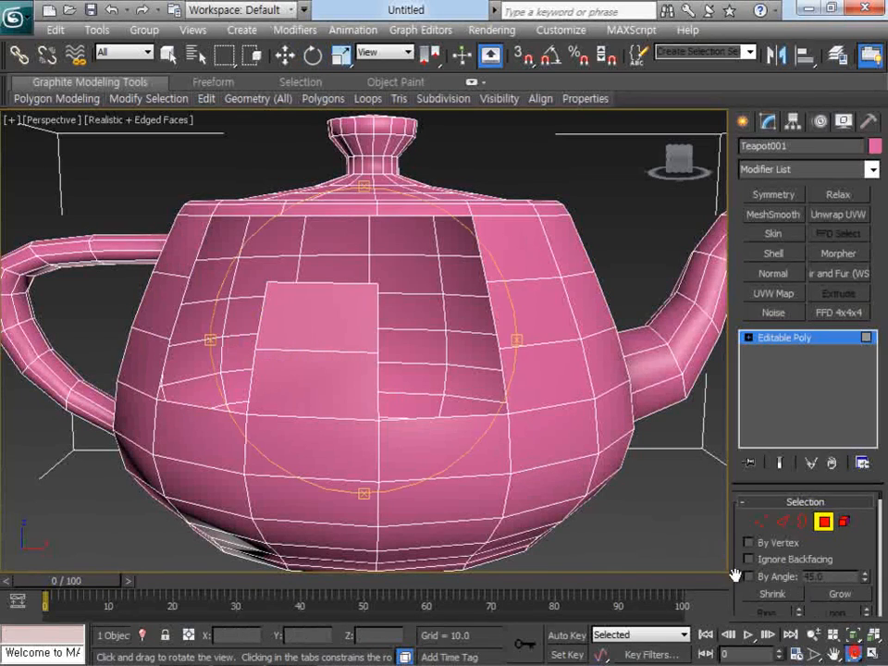
- At the Edge sub-object level, select a single vertical edge on the spout-side rim of the hole in the body
left_click_drag(355, 327, 446, 357)
left_click_drag(399, 322, 348, 338)
right_click(349, 339)
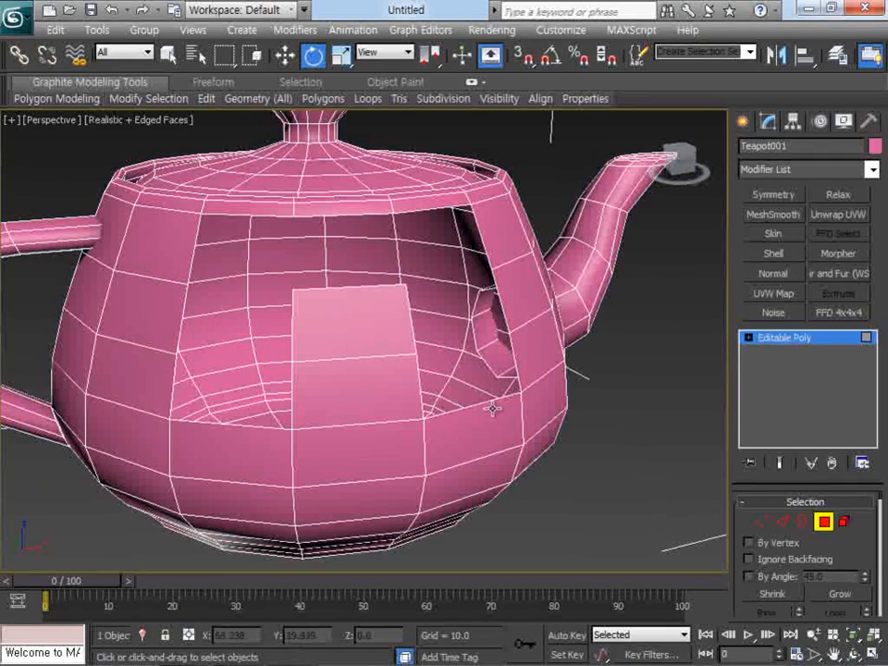
left_click(171, 58)
key("2")
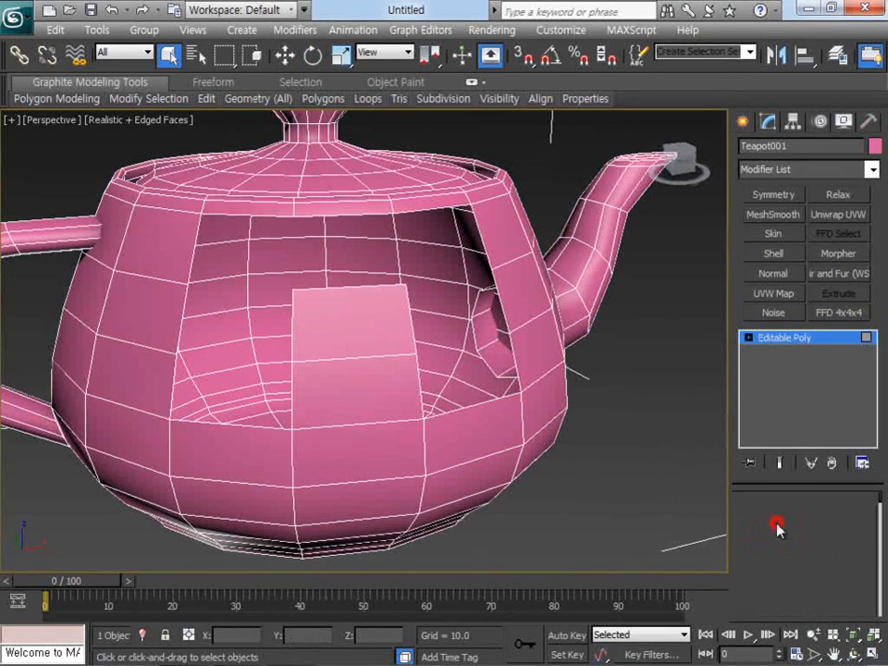
left_click(520, 383)
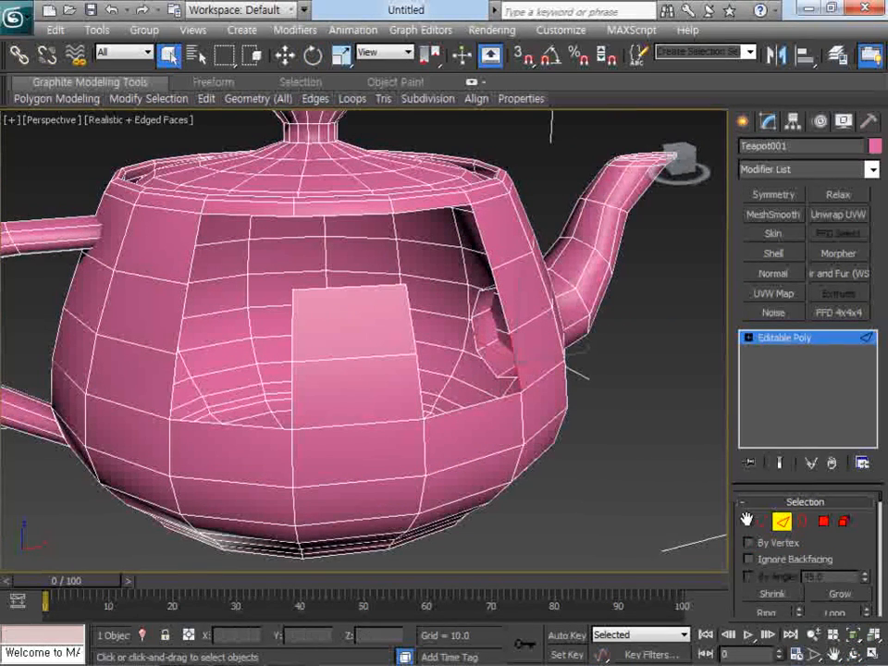
- Extend the edge selection with Loop and then Ring, and clear the selection
left_click_drag(757, 481, 756, 397)
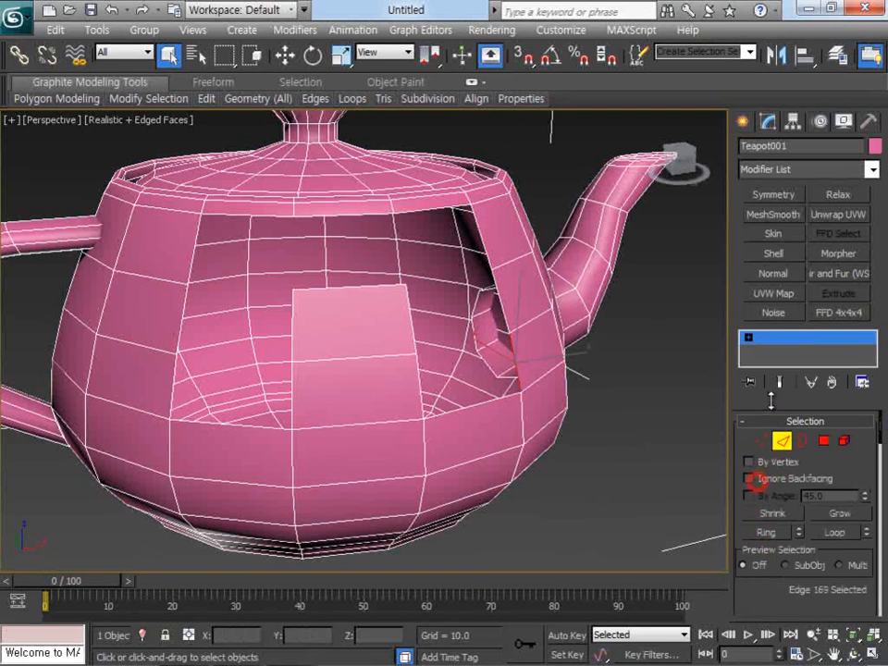
left_click(832, 535)
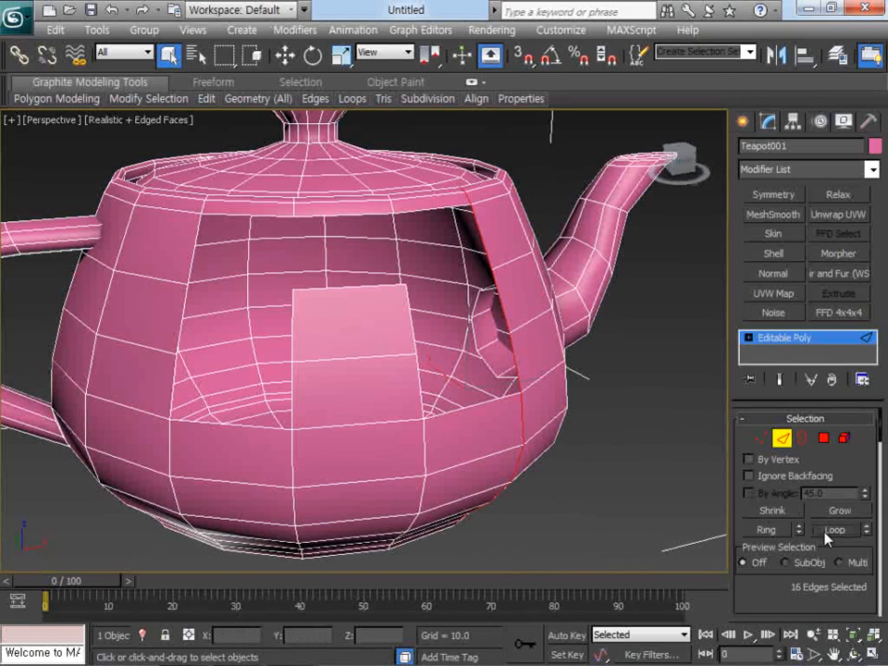
left_click(768, 529)
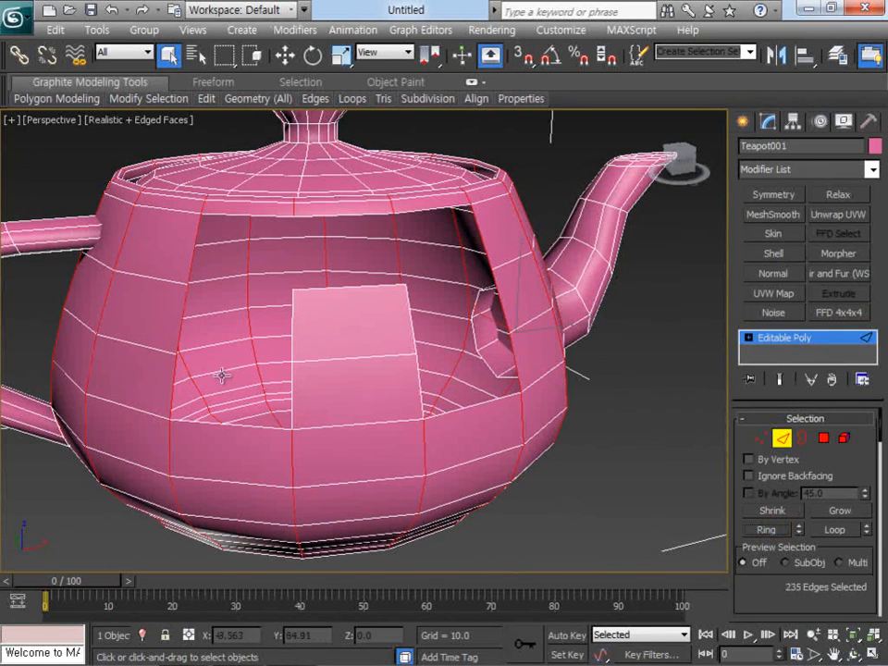
left_click(613, 457)
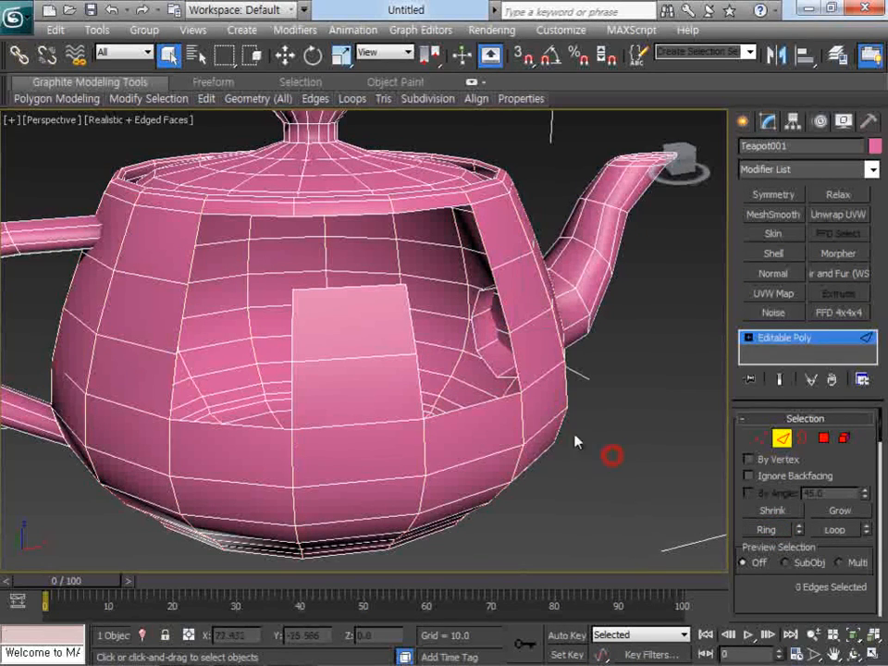
- Select the edges along the side and upper rim of the hole one by one, and clear the selection
left_click(510, 379)
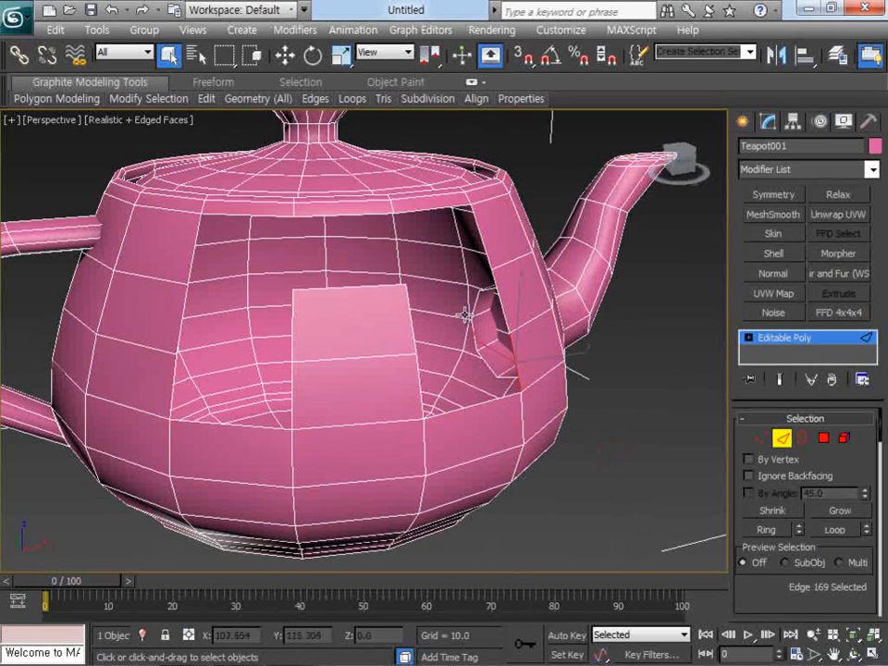
left_click(501, 320, "ctrl")
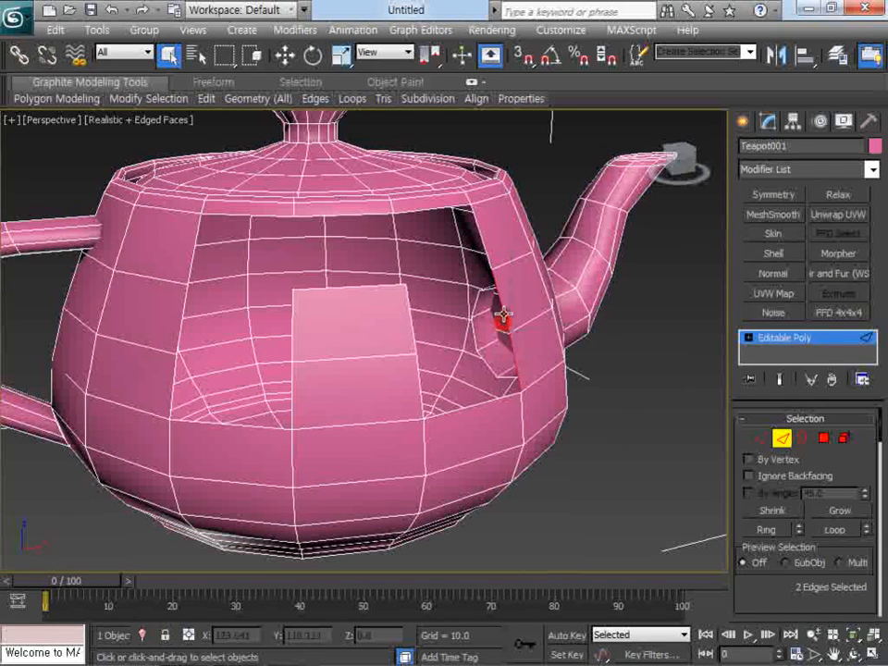
left_click(444, 224, "ctrl")
left_click(431, 209, "ctrl")
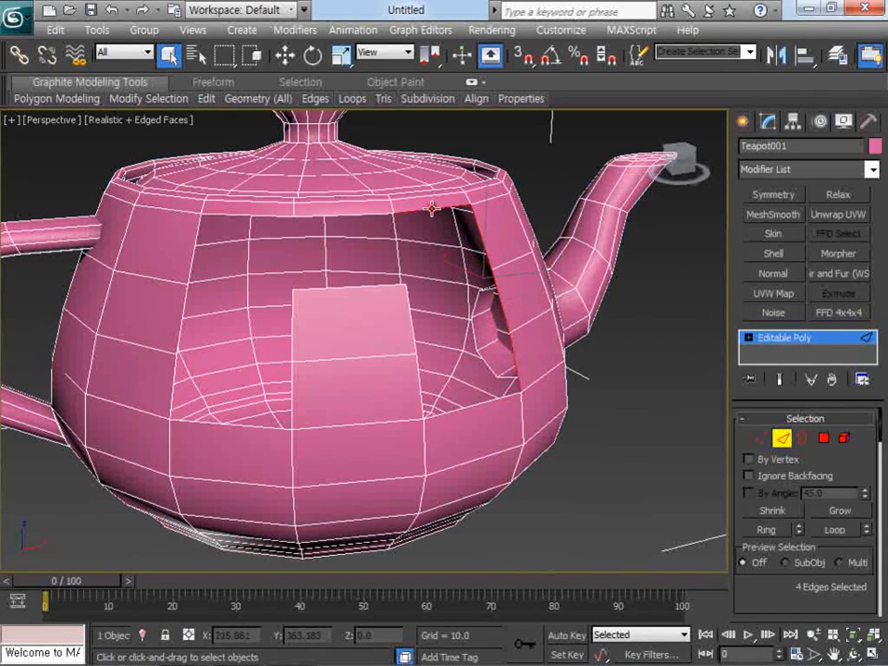
left_click(369, 213, "ctrl")
left_click(627, 377)
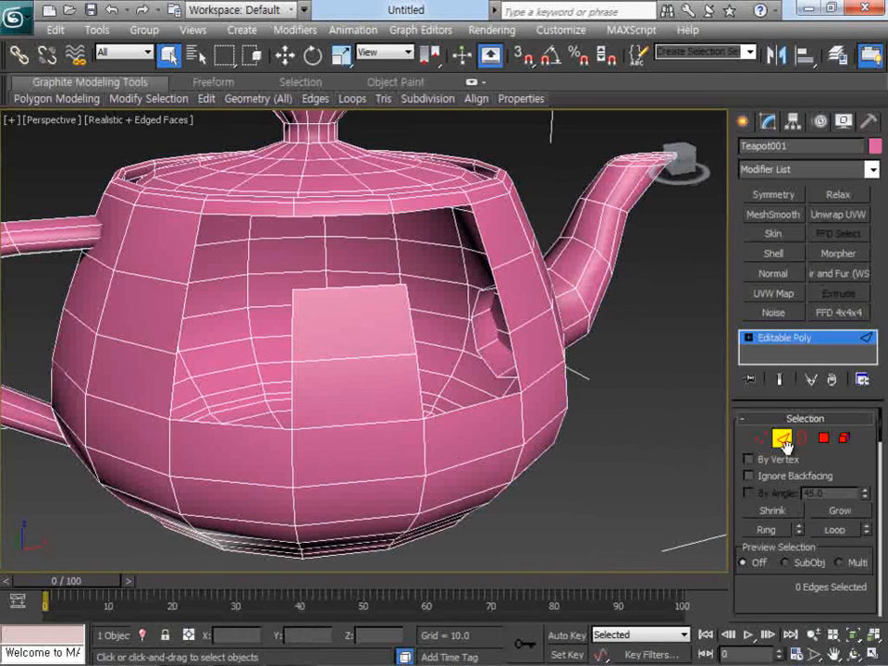
- Select the rim of the hole at the Border sub-object level and close it with Cap
left_click(801, 441)
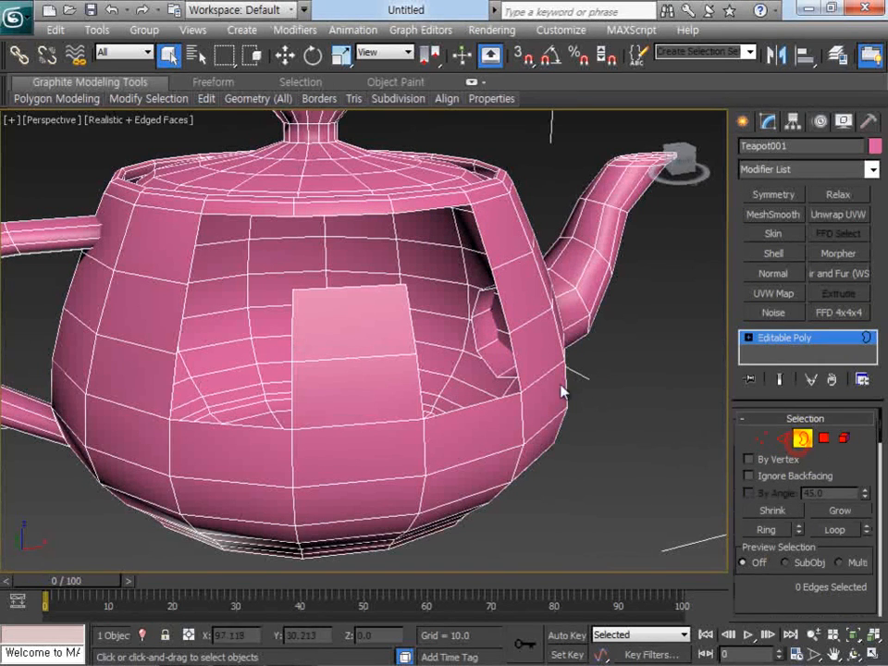
left_click(513, 371)
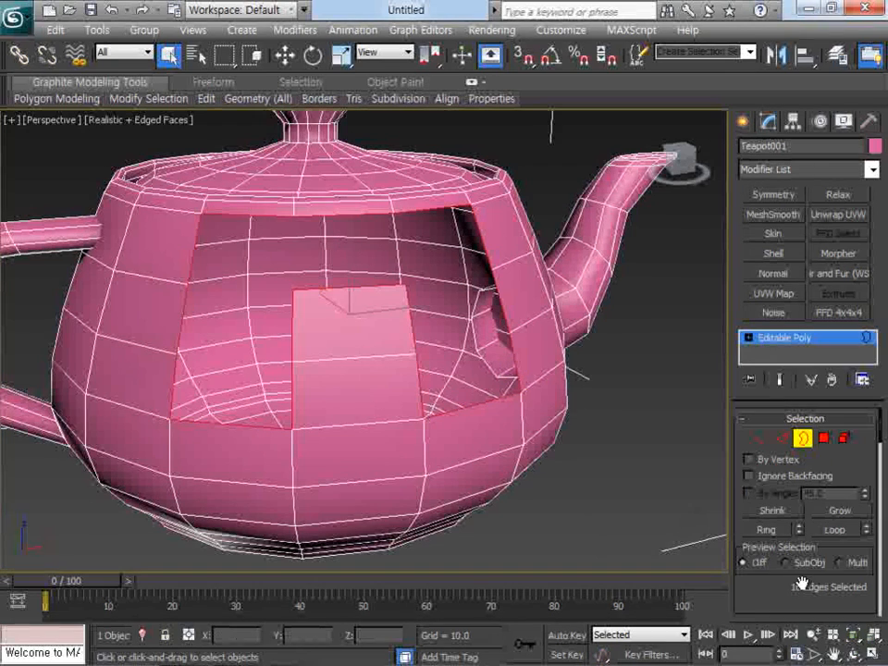
left_click(852, 653)
mouse_move(391, 349)
left_mouse_down()
mouse_move(475, 352)
mouse_move(448, 323)
mouse_move(402, 350)
mouse_move(398, 335)
left_mouse_up()
right_click(390, 333)
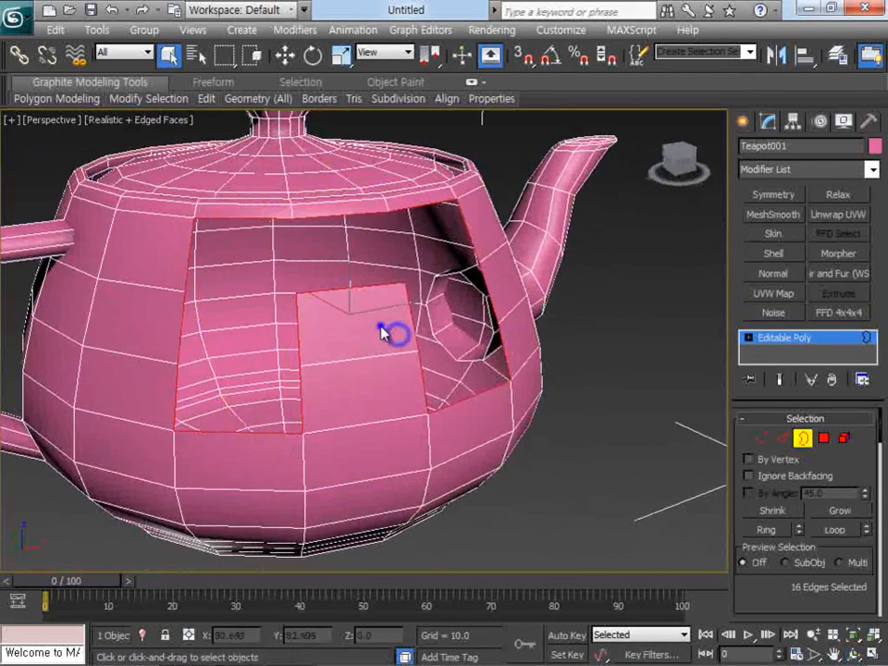
right_click(382, 331)
left_click(399, 368)
left_click_drag(337, 357, 355, 352)
middle_click_drag(434, 357, 495, 383)
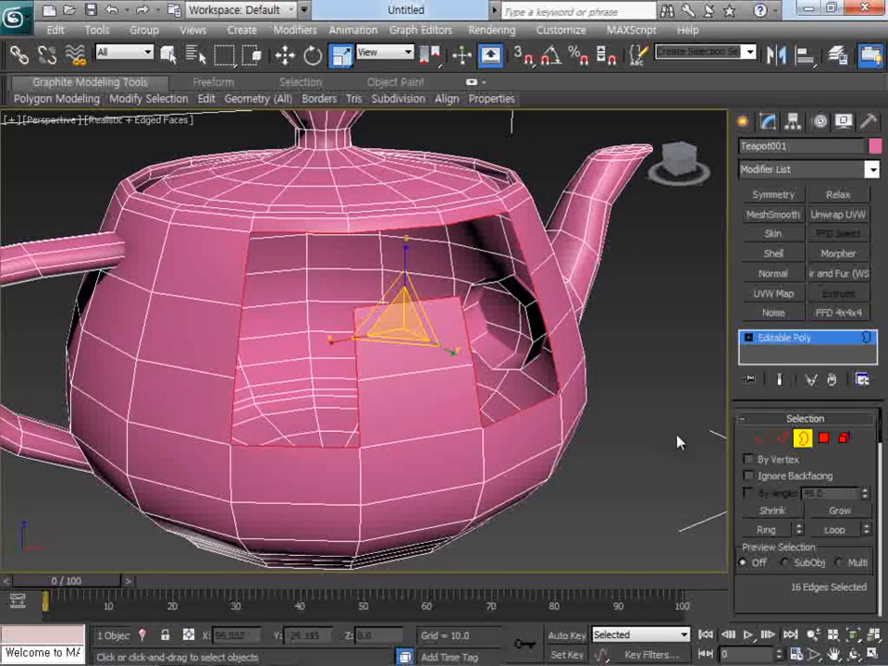
left_click_drag(740, 425, 752, 265)
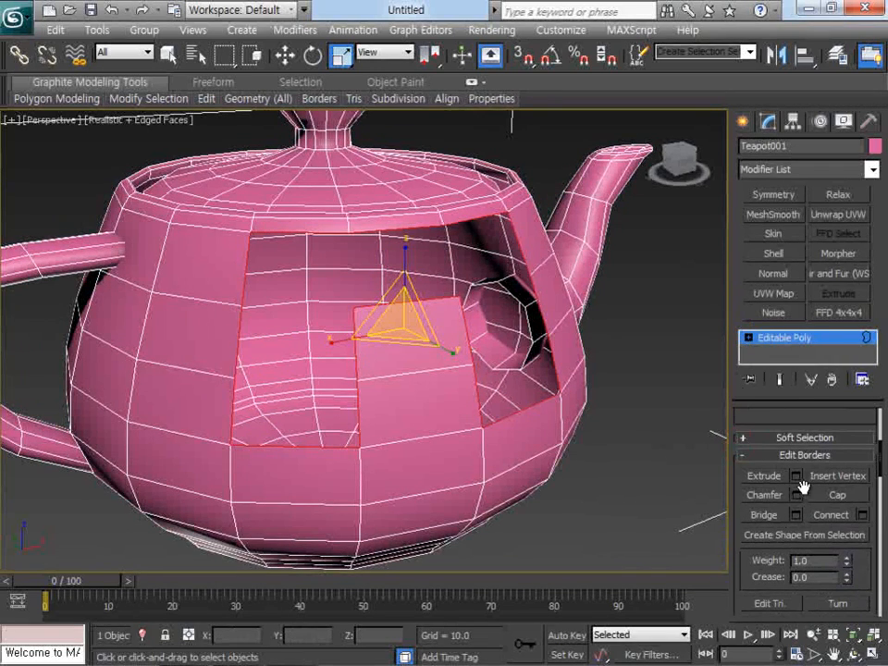
left_click(826, 497)
left_click(638, 467)
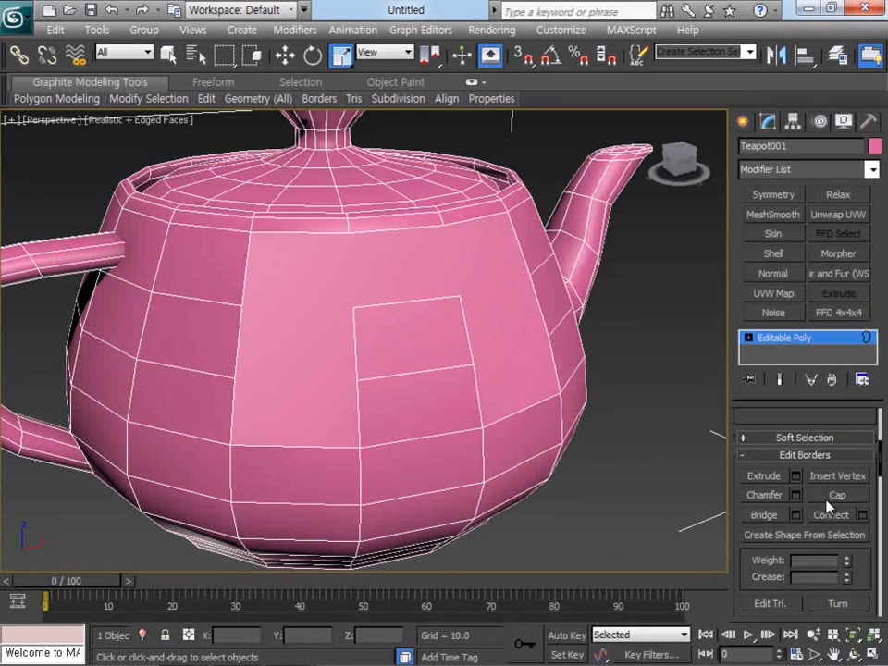
- Undo the cap and the earlier edits back through the deletion of the front polygons, restoring the closed teapot body
key("ctrl+z")
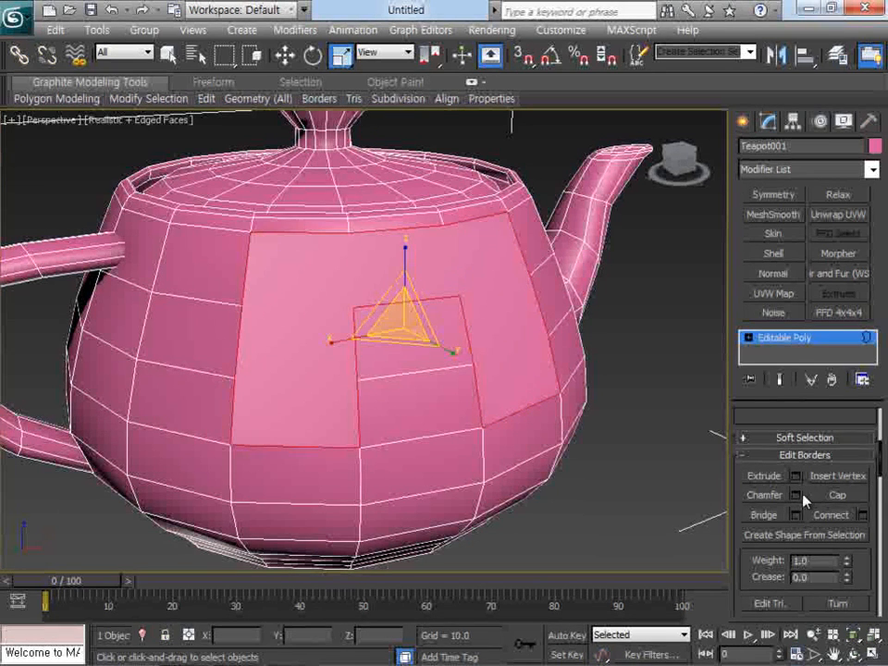
key("ctrl+z")
key("ctrl+z")
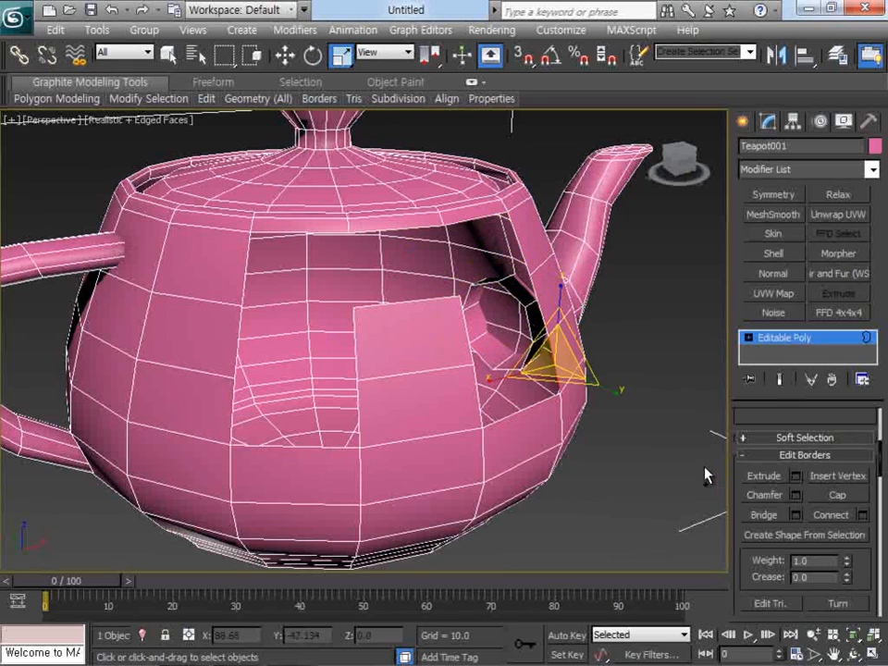
key("ctrl+z")
key("ctrl+z")
key("ctrl+z")
key("ctrl+z")
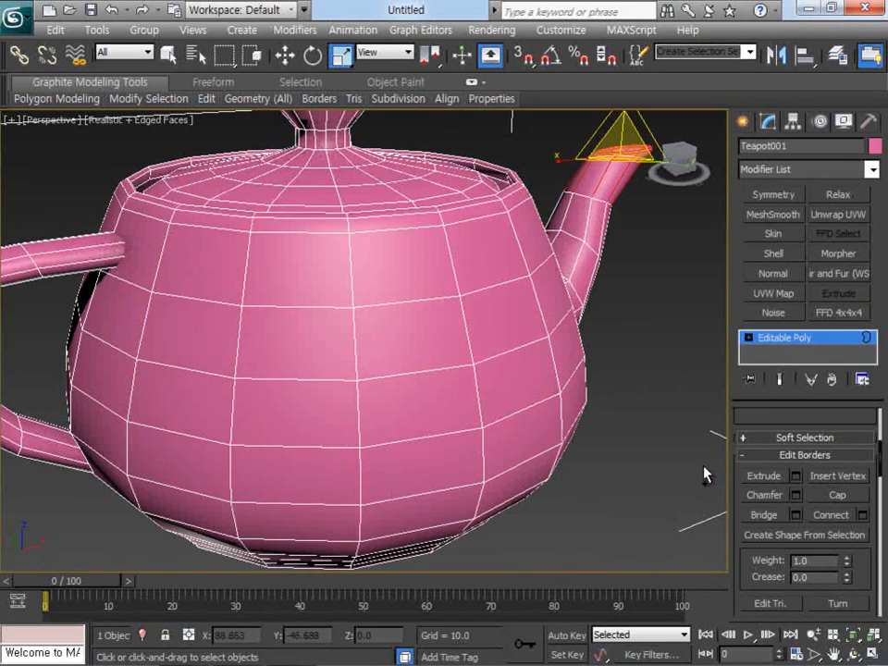
key("ctrl+z")
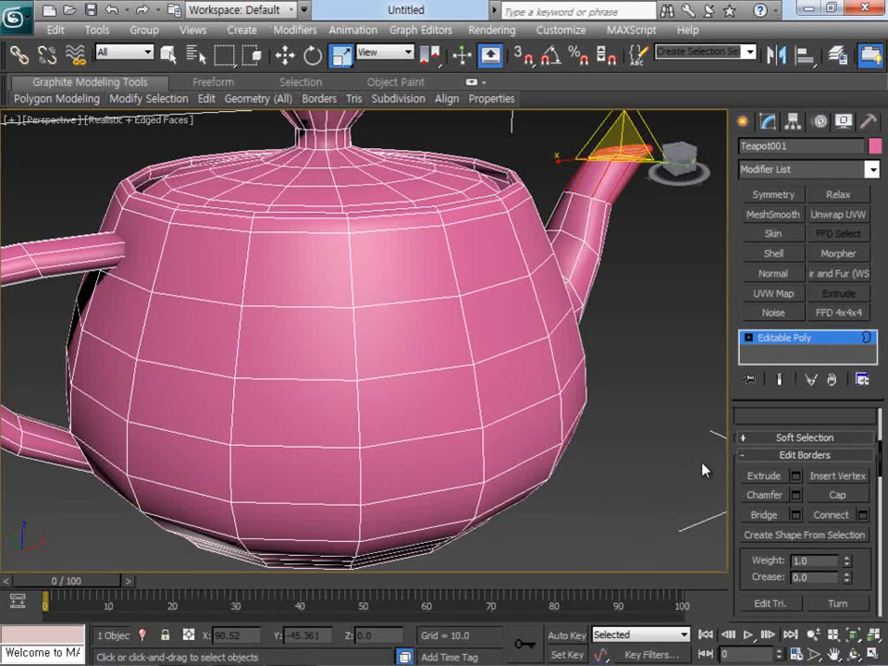
- Widen the command panel to three columns so that the Editable Poly rollouts sit side by side
scroll(559, 359, "down", 3)
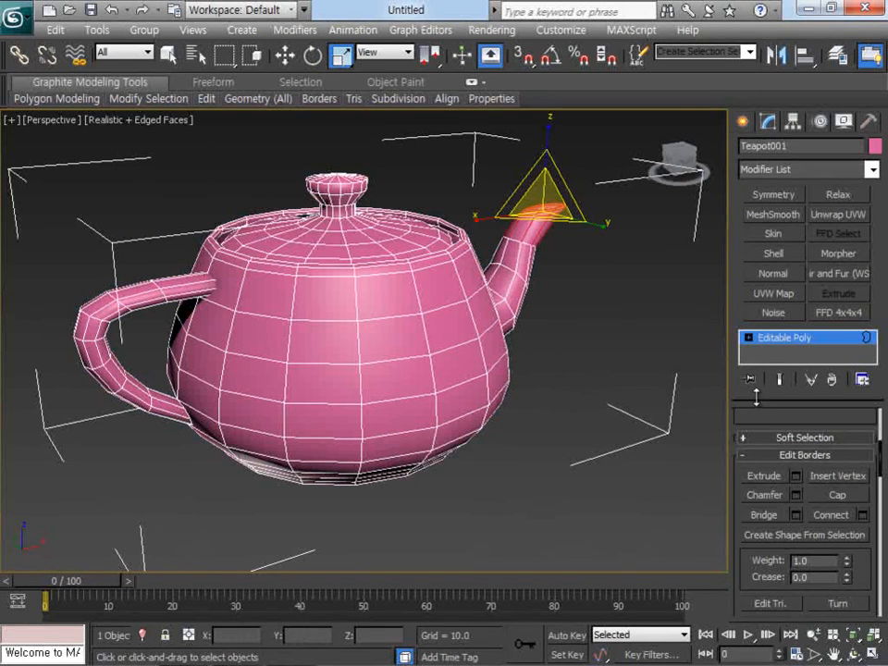
mouse_move(757, 398)
left_mouse_down()
mouse_move(757, 430)
mouse_move(756, 408)
left_mouse_up()
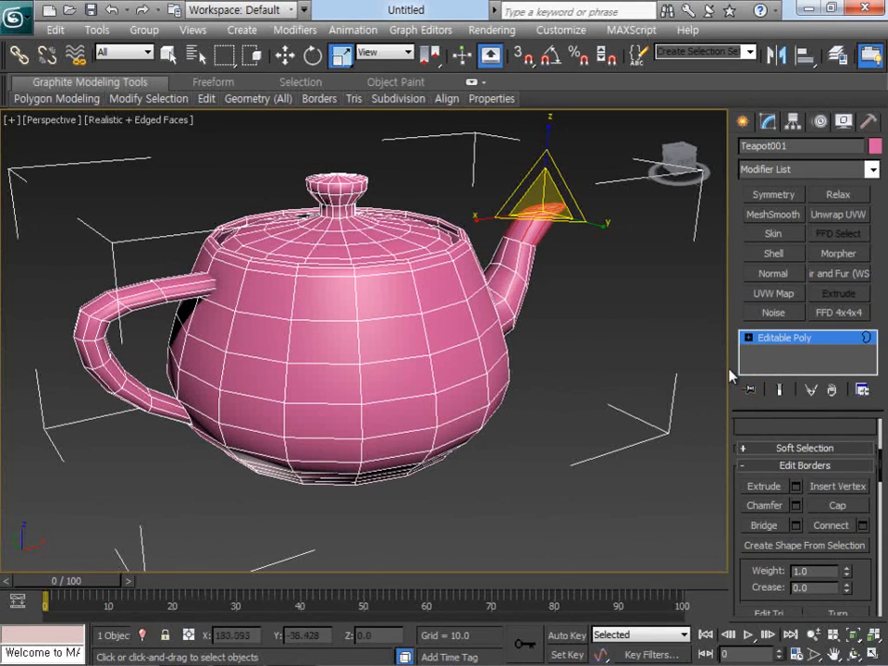
left_click_drag(731, 368, 219, 331)
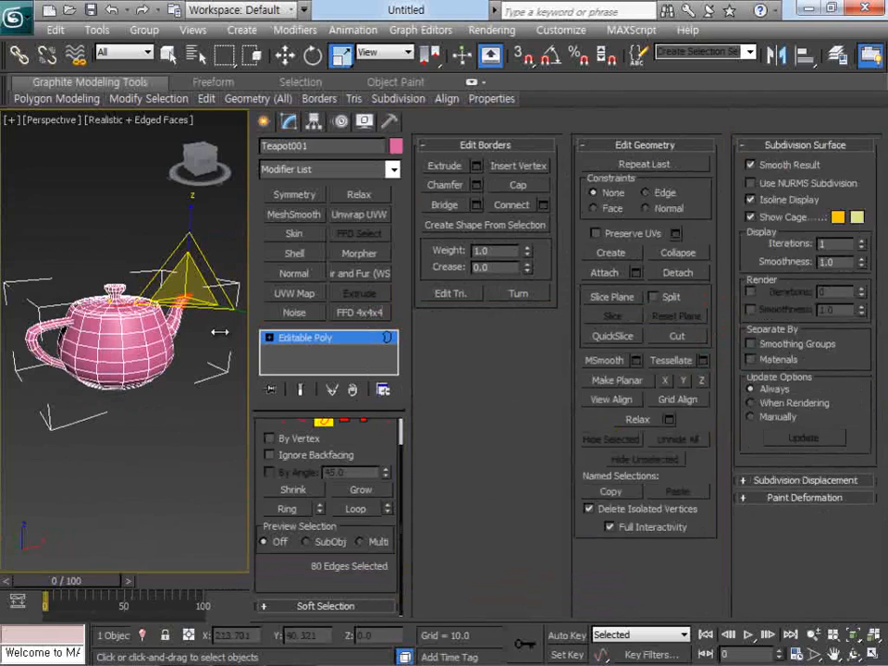
left_click_drag(389, 340, 356, 309)
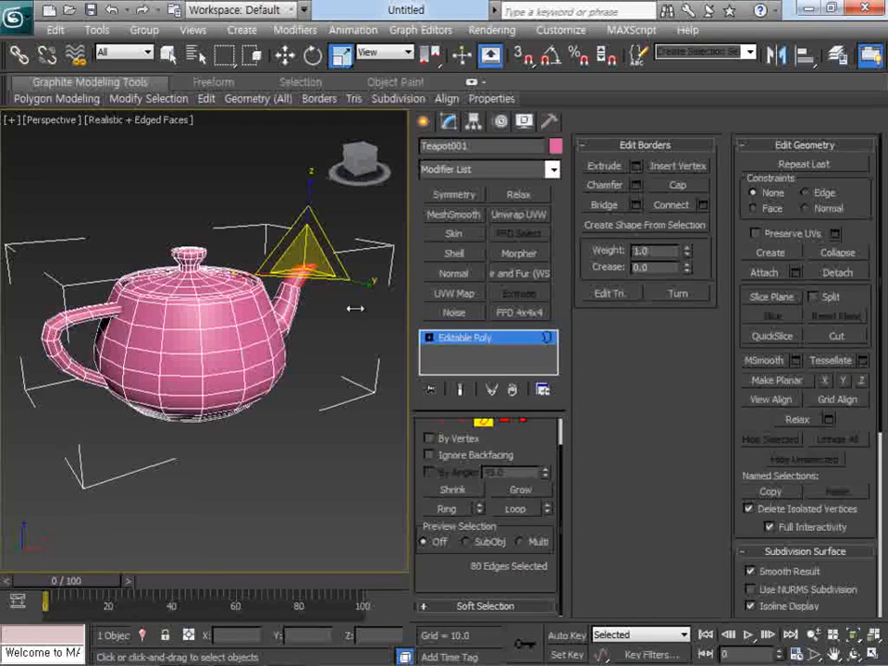
scroll(350, 319, "up", 4)
- Switch through the Vertex, Edge, Border, Polygon and Element levels to compare the editing rollouts each one offers
left_click(480, 425)
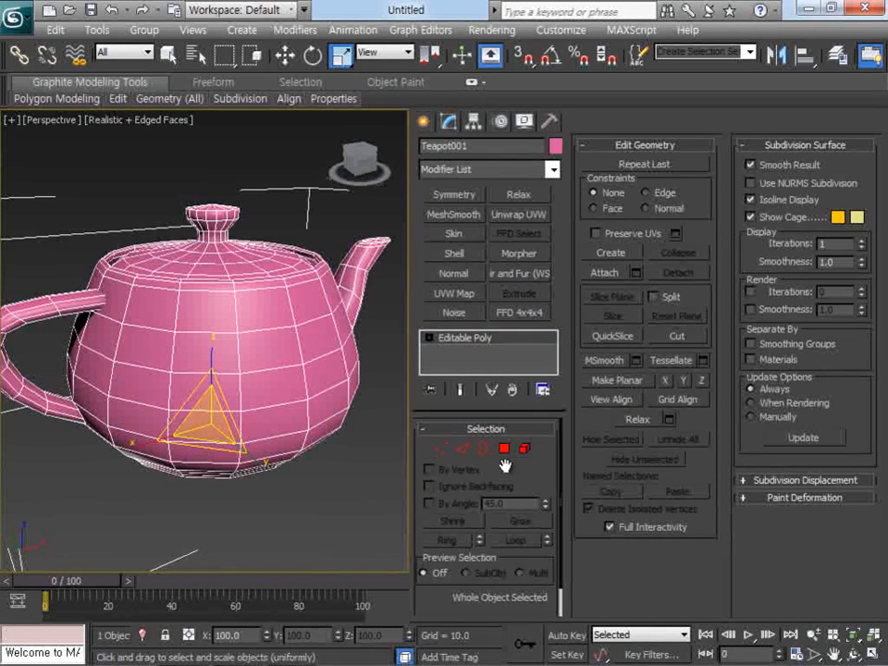
left_click(442, 449)
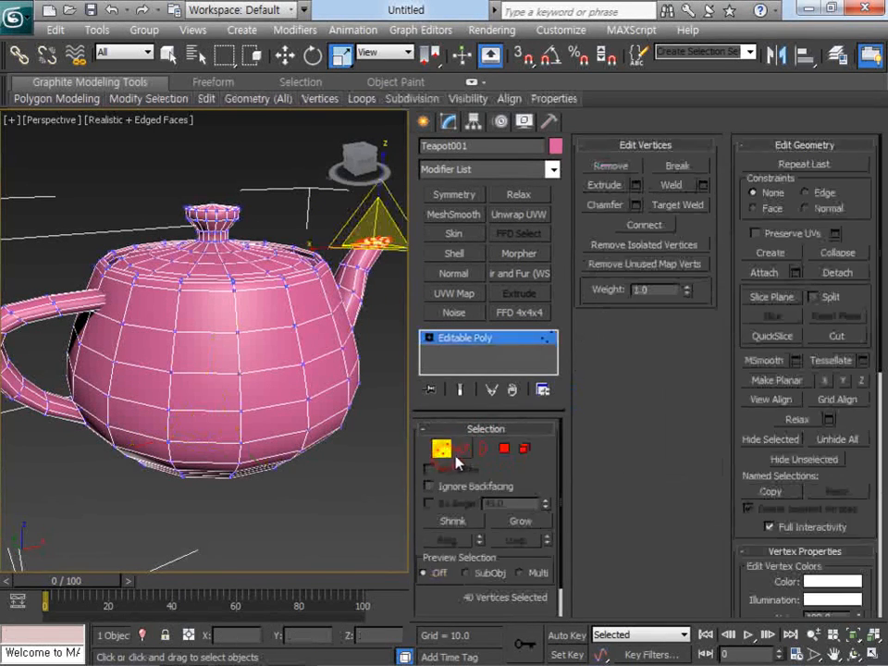
left_click(462, 450)
left_click(483, 449)
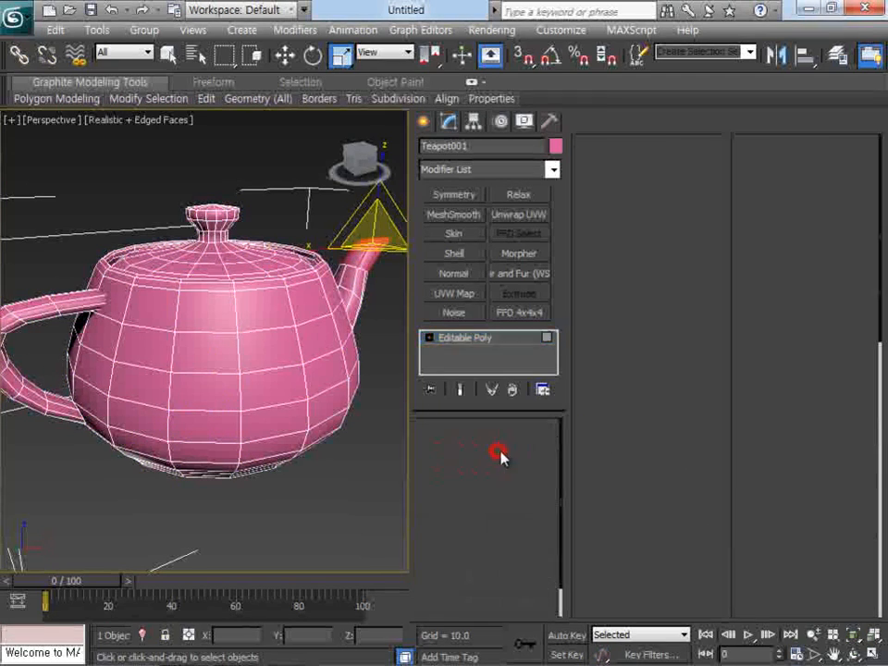
left_click(505, 450)
left_click(524, 449)
left_click(525, 450)
left_click(461, 450)
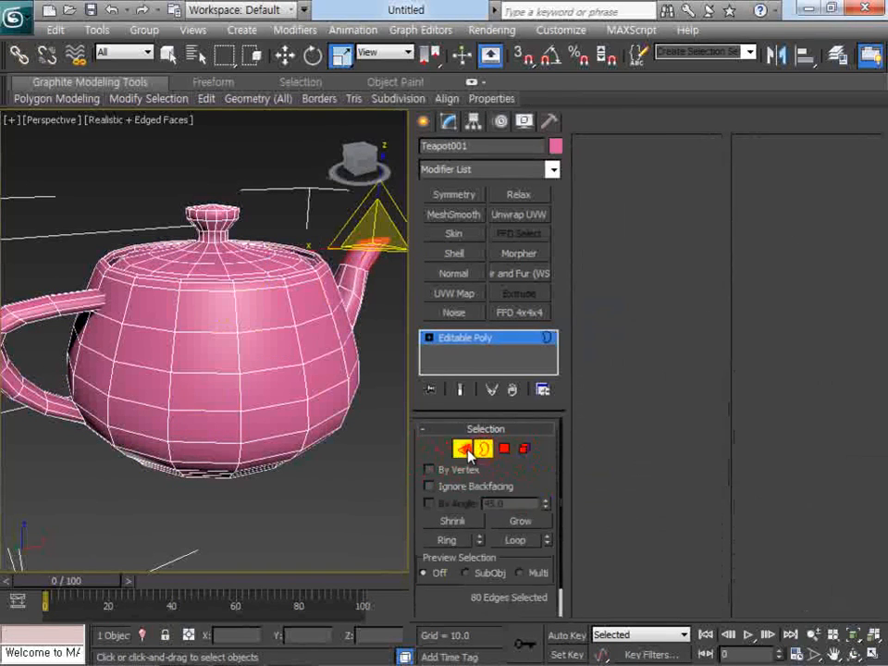
left_click(443, 450)
left_click(442, 450)
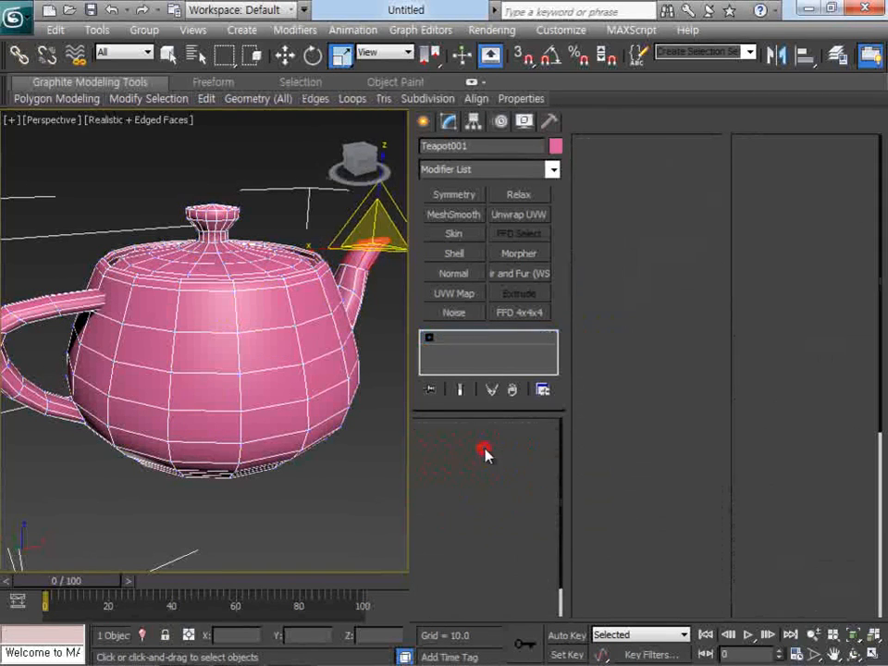
left_click(483, 451)
left_click(505, 449)
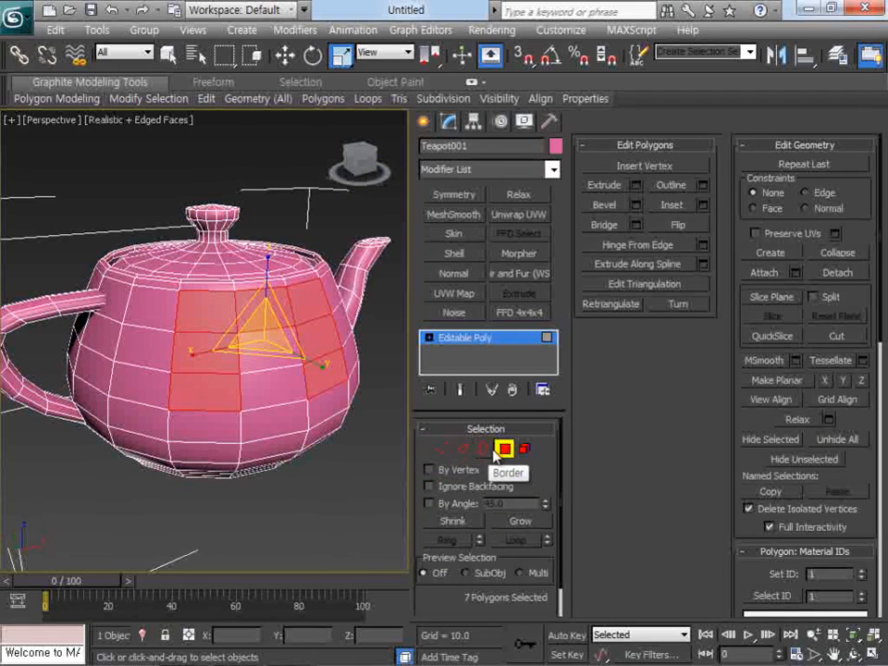
- Leave the sub-object level with the teapot deselected, and narrow the command panel back to one column
left_click(505, 450)
left_click(387, 465)
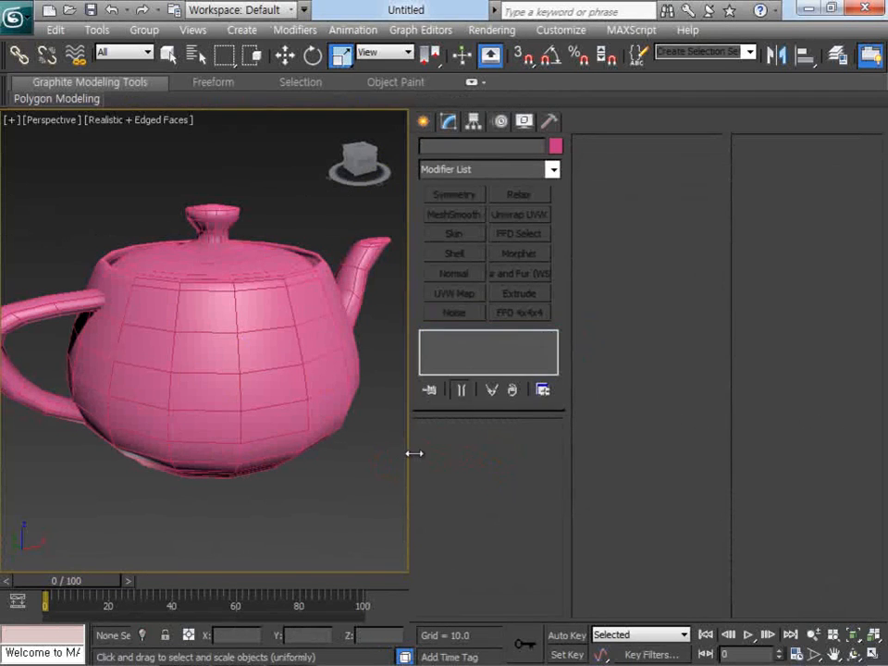
left_click_drag(501, 446, 729, 434)
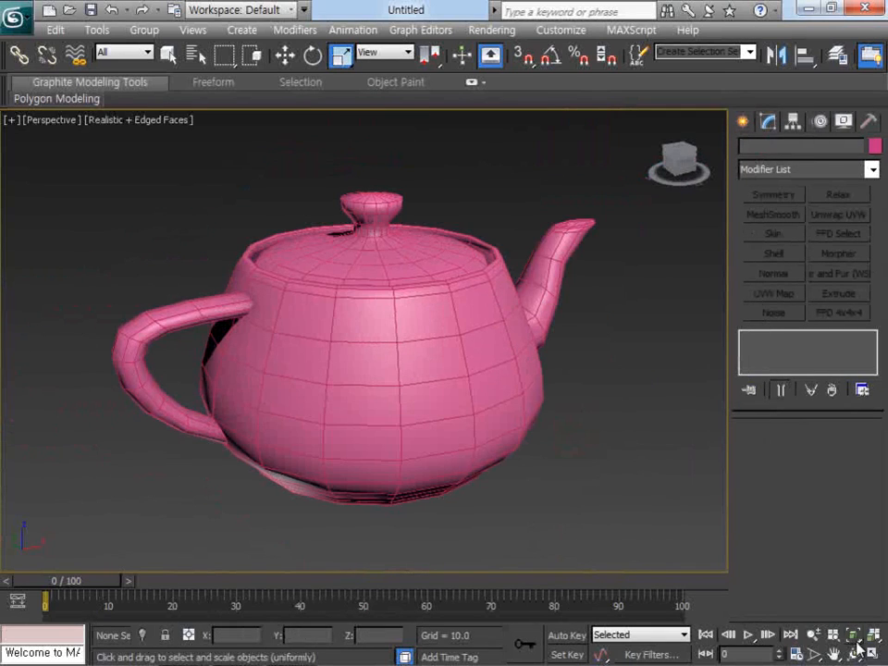
- Select the teapot again, seen from above on the handle side, and enter the Polygon sub-object level
left_click(854, 652)
left_click_drag(359, 353, 390, 314)
right_click(390, 314)
left_click(426, 336)
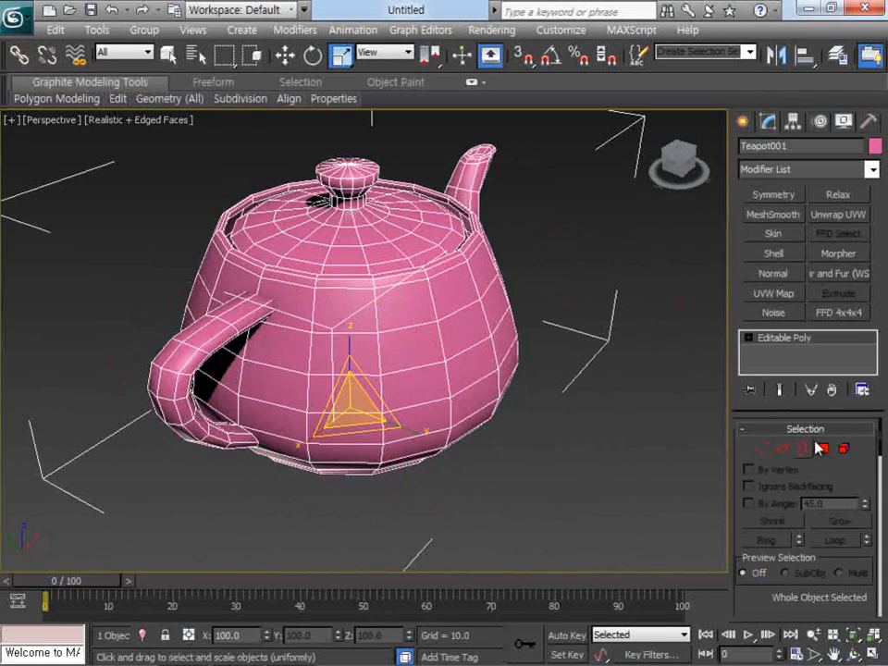
left_click(822, 448)
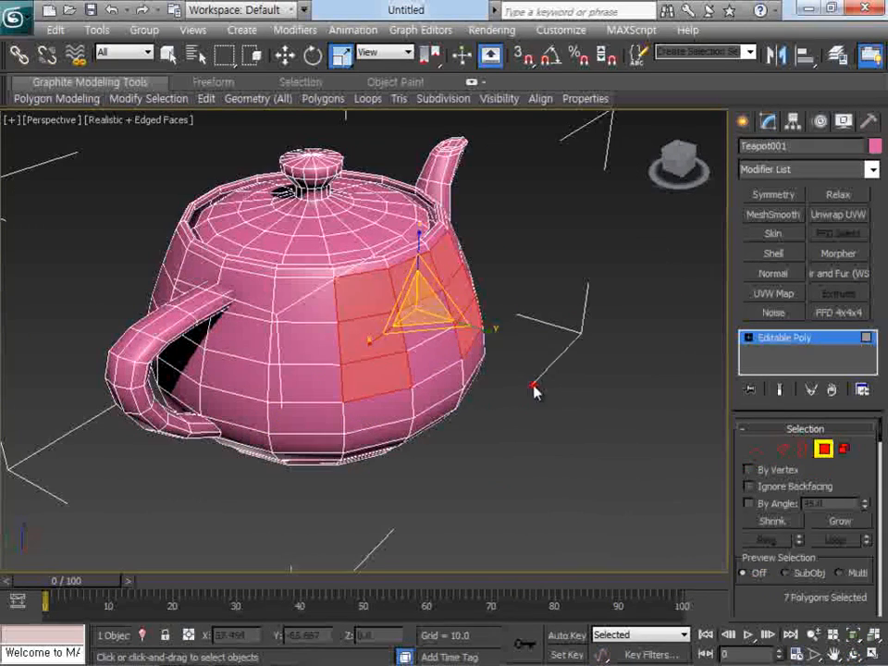
- Select a single polygon on the teapot's body and bring up the polygon editing commands for it
left_click(532, 387)
scroll(472, 333, "up", 4)
left_click(446, 310)
right_click(455, 311)
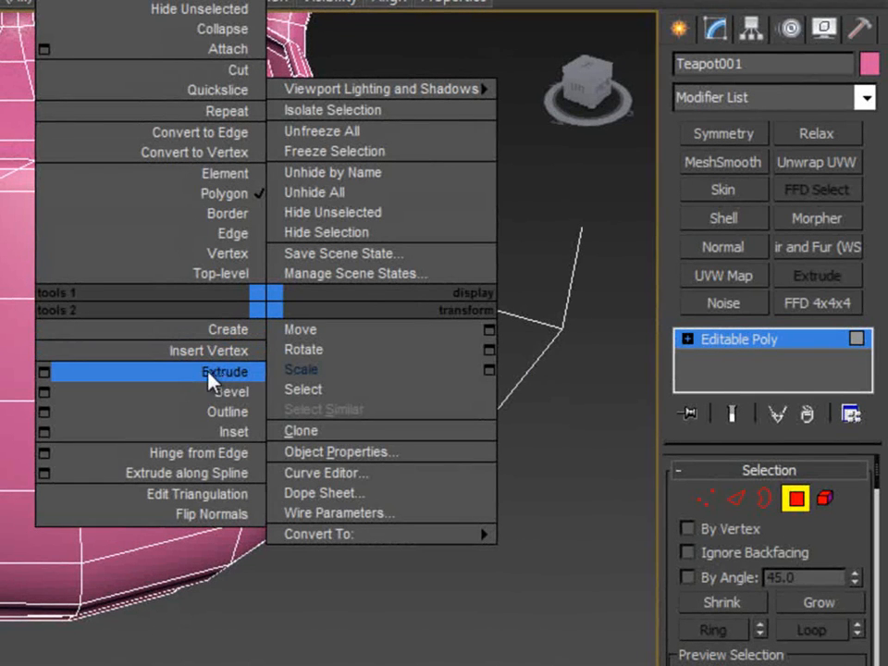
left_click(565, 406)
right_click(283, 291)
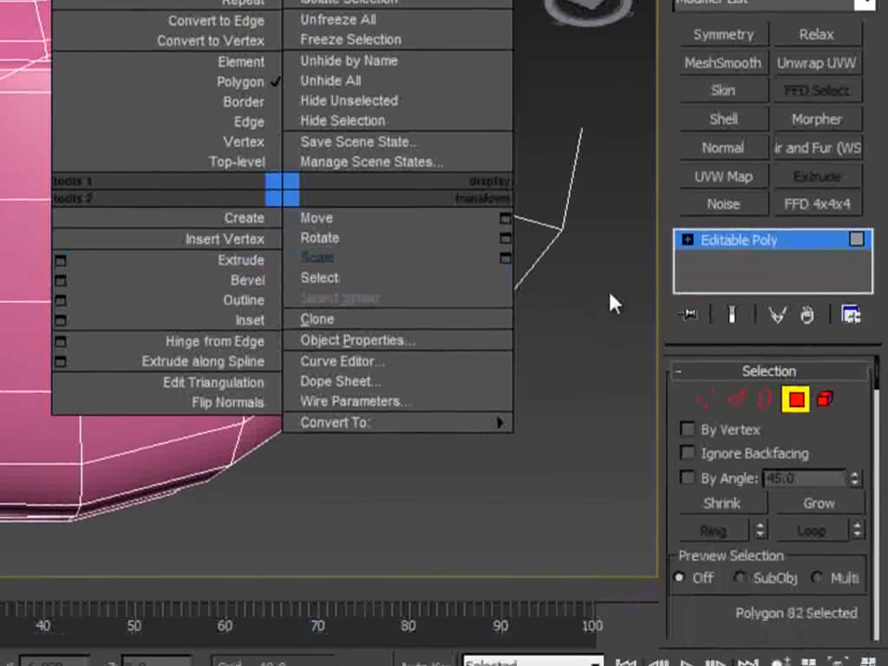
left_click(611, 395)
left_click_drag(675, 357, 689, 149)
left_click_drag(675, 353, 688, 268)
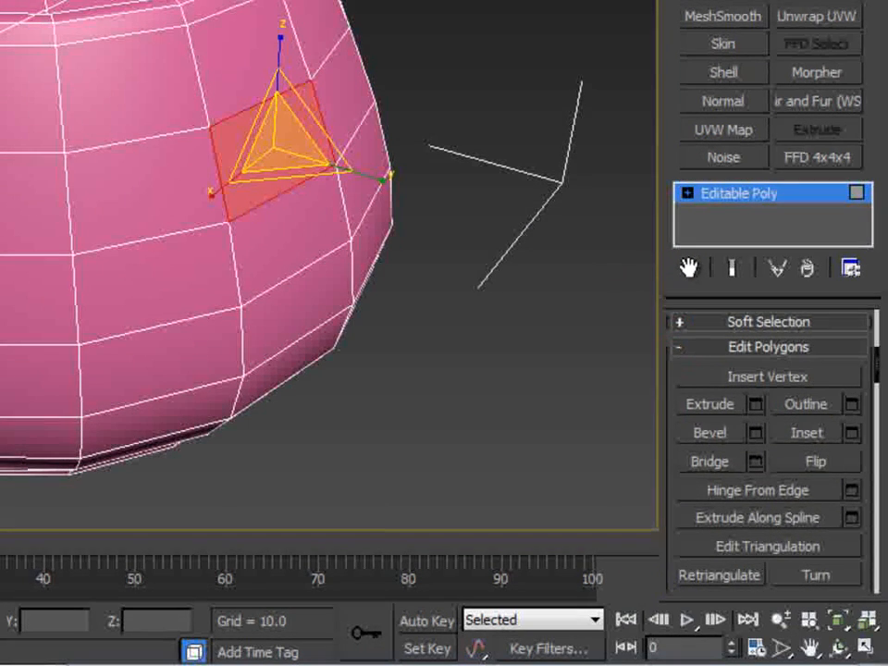
- Extrude the selected body polygon outward by eye into a short rectangular block, and clear the selection
left_click(720, 407)
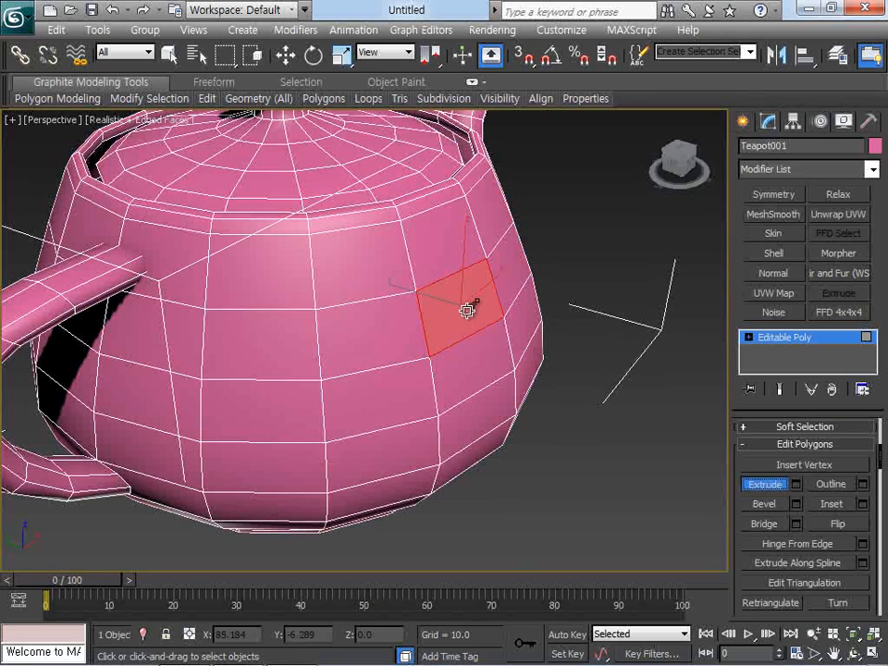
left_click_drag(469, 320, 482, 235)
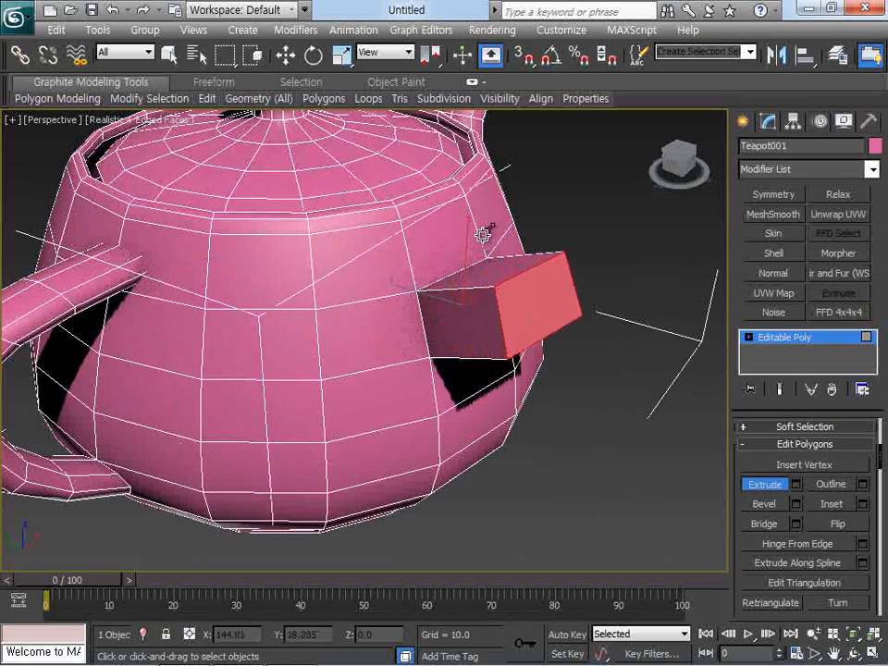
scroll(524, 394, "down", 5)
left_click(529, 404)
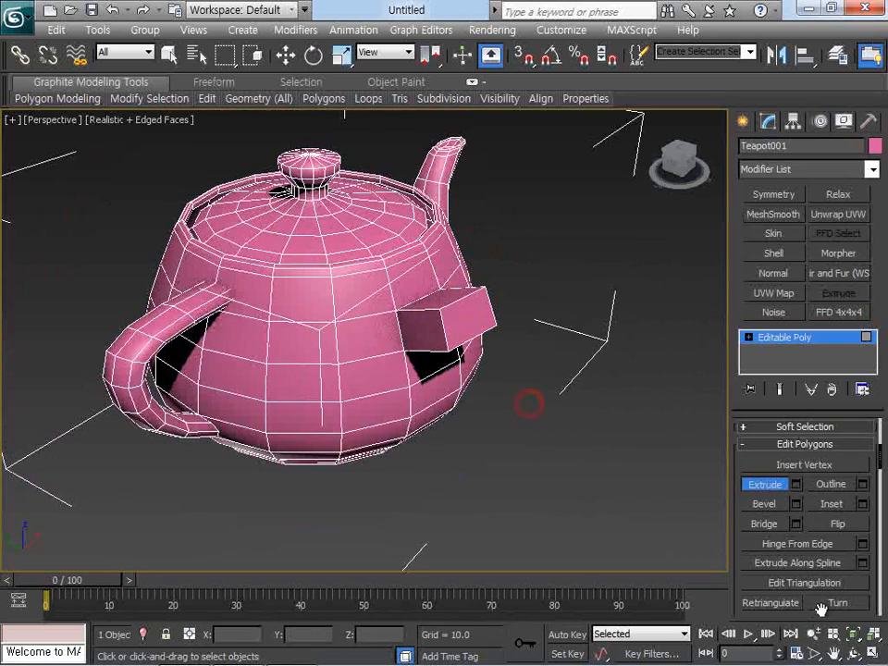
- Select three separate polygons on the body between the first block and the spout, extrude them outward together, and clear the selection
left_click(855, 653)
left_click_drag(416, 333, 343, 356)
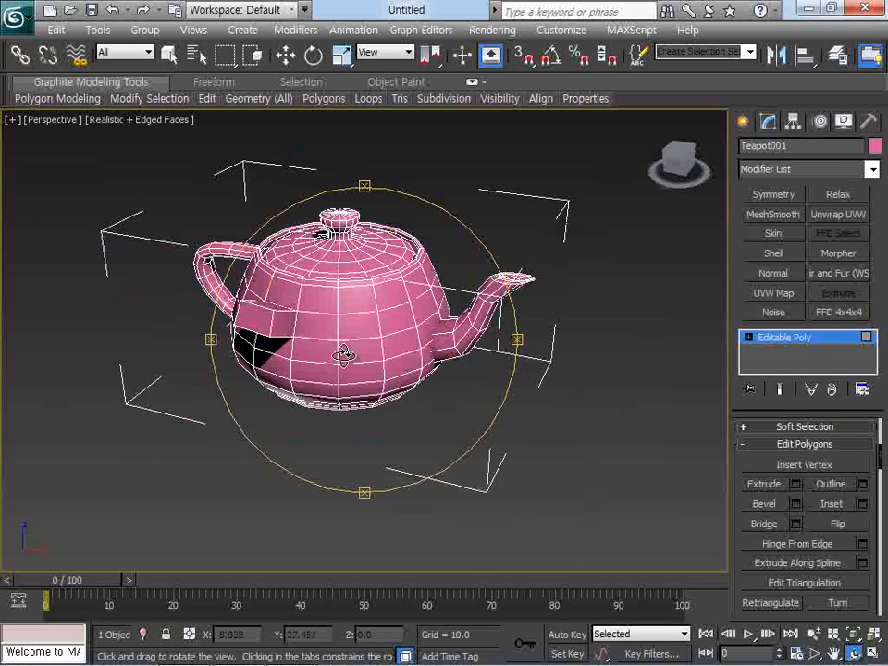
right_click(344, 355)
scroll(344, 355, "up", 4)
left_click(366, 307)
left_click(309, 387, "ctrl")
left_click(423, 379, "ctrl")
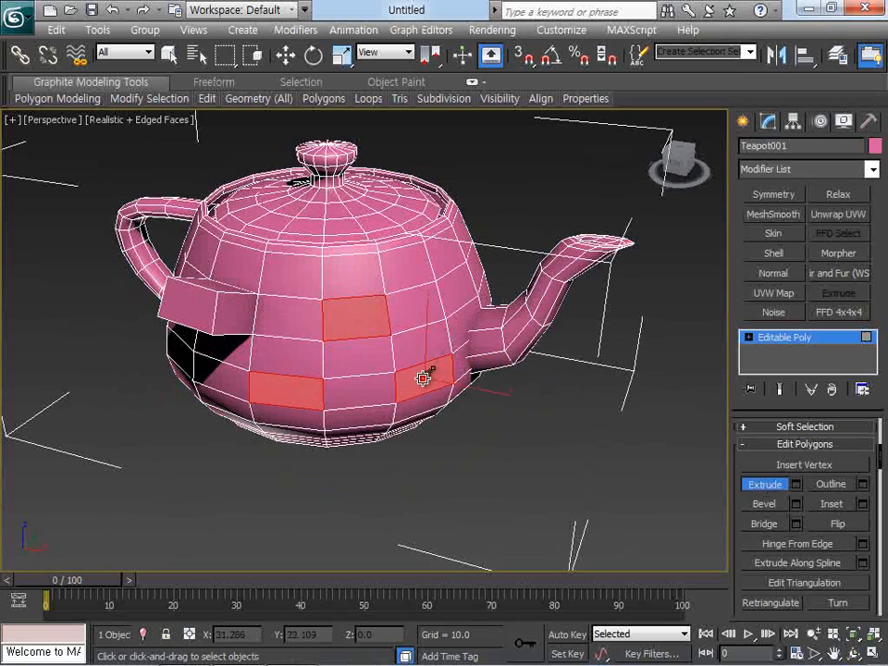
left_click_drag(366, 321, 374, 254)
left_click(538, 365)
- Select a polygon on the body's opposite side and extrude it with a numeric height of 10
left_click(853, 653)
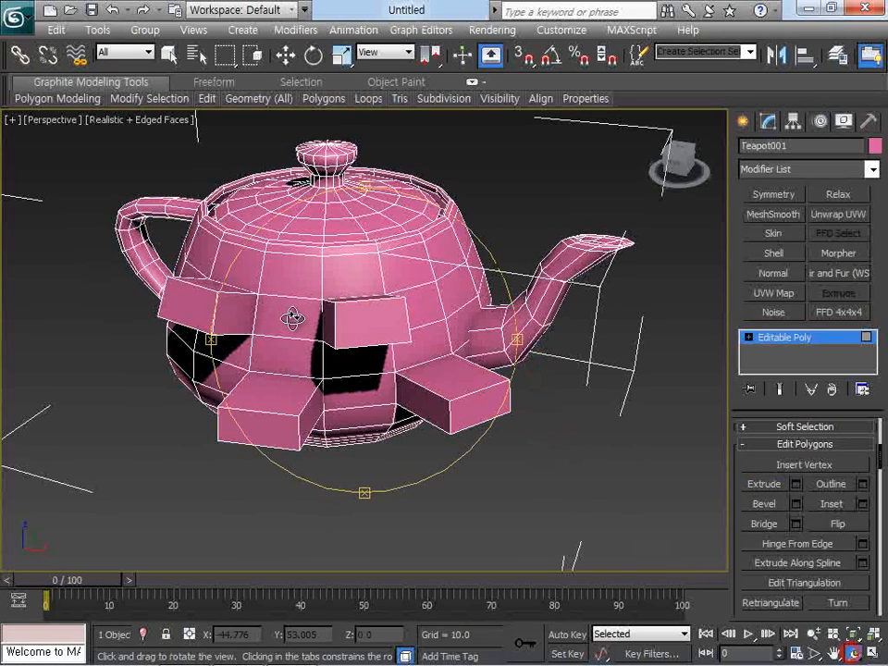
left_click_drag(293, 318, 415, 331)
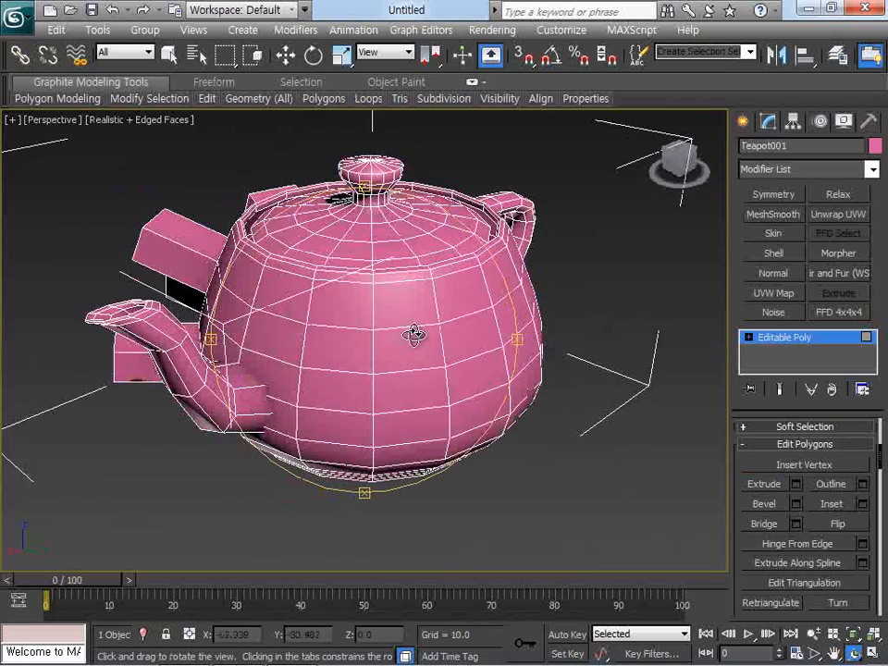
right_click(357, 298)
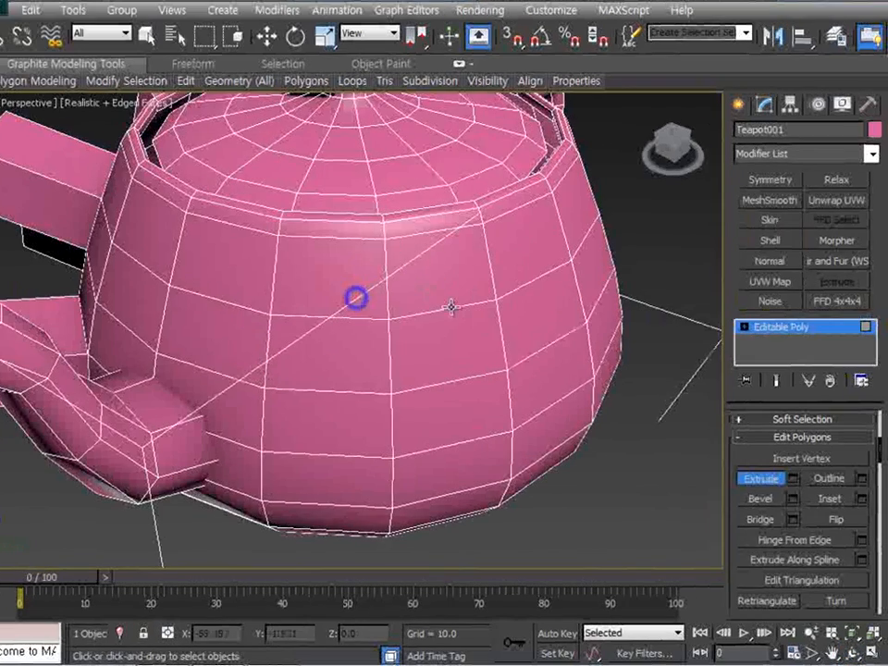
left_click(540, 321)
left_click(757, 477)
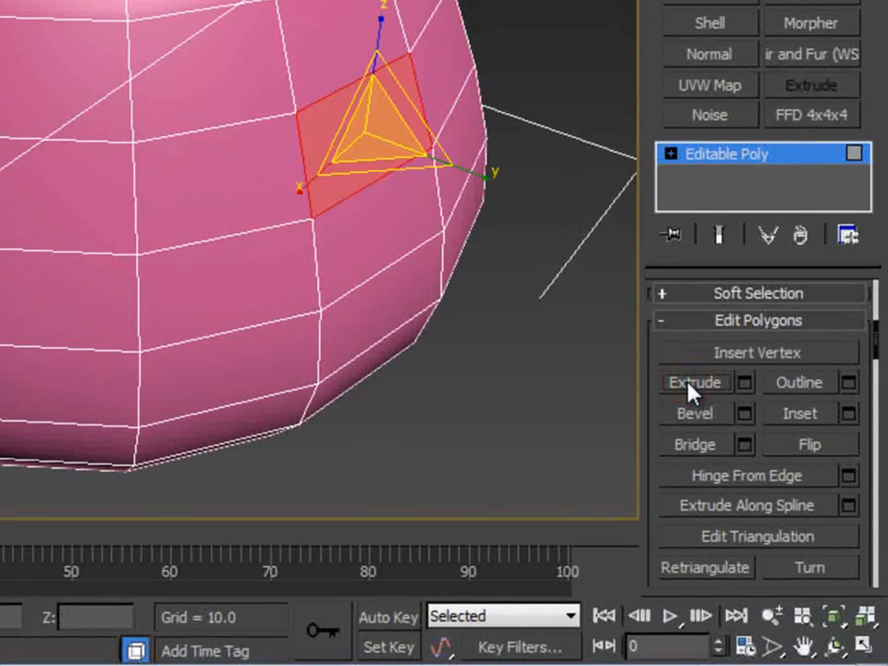
left_click(744, 385)
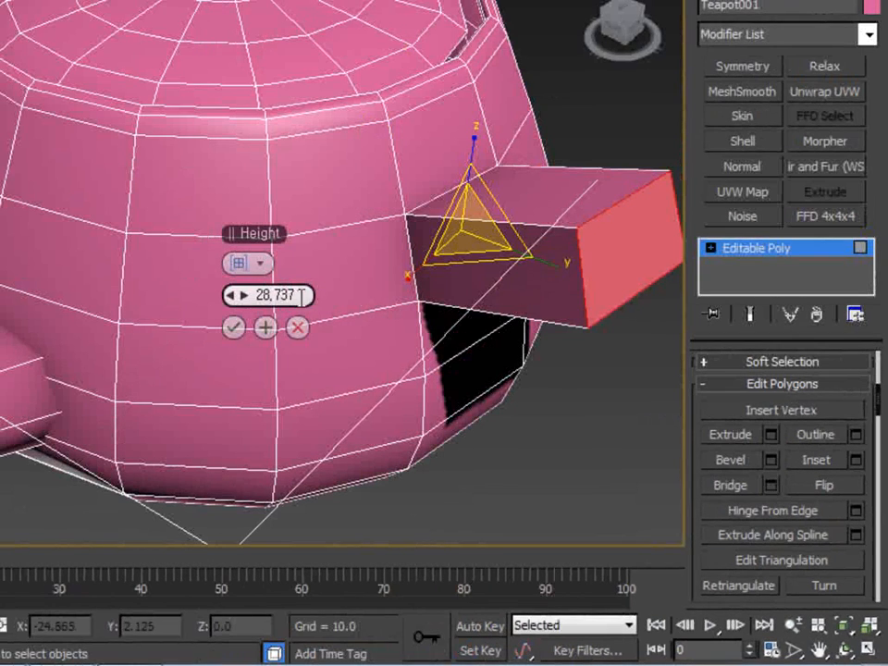
left_click_drag(300, 294, 227, 296)
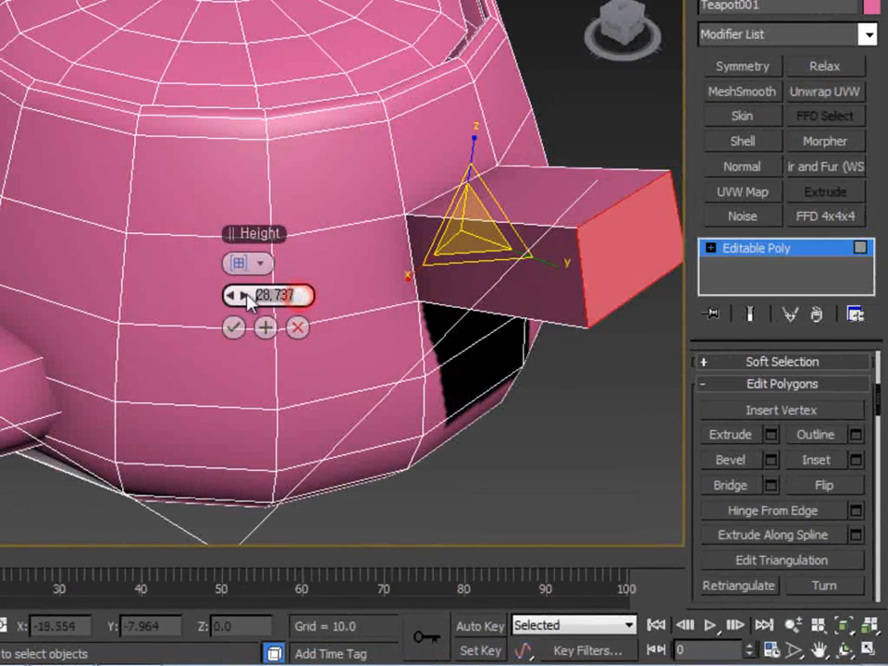
type("10")
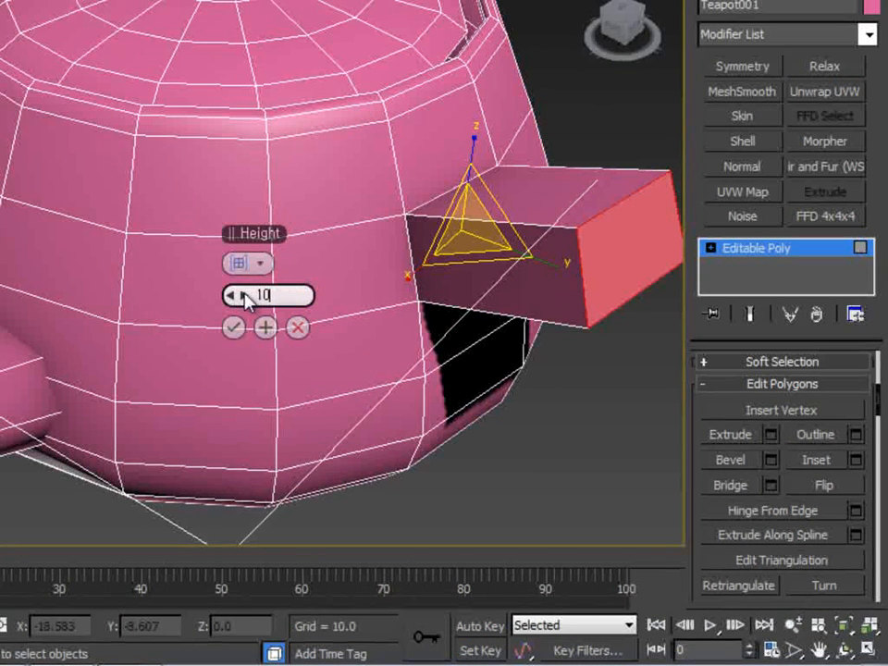
left_click(292, 300)
left_click(278, 296)
key("Return")
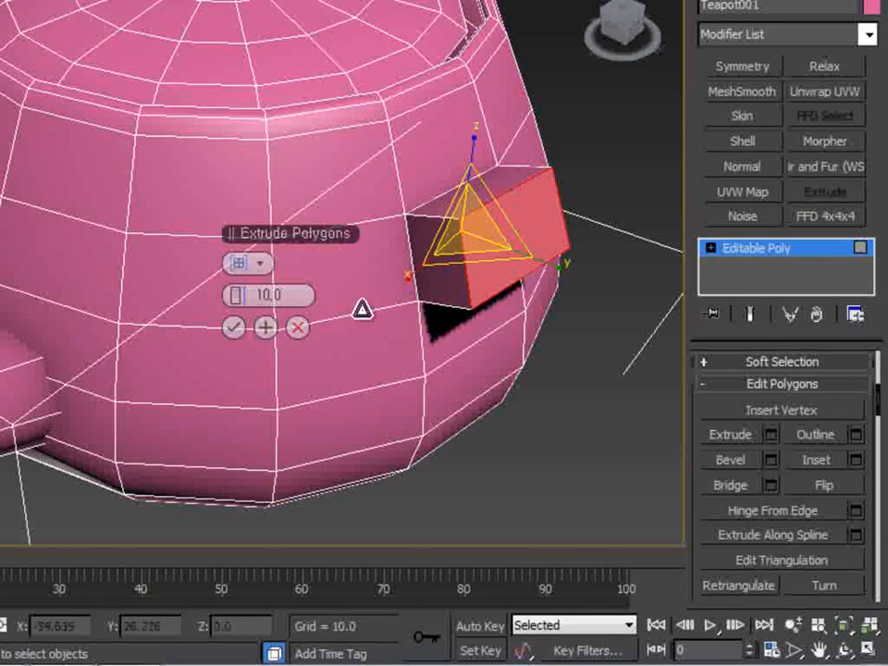
- Set the polygon extrusion height to 100, accept it, and clear the selection
left_click(294, 295)
type("100")
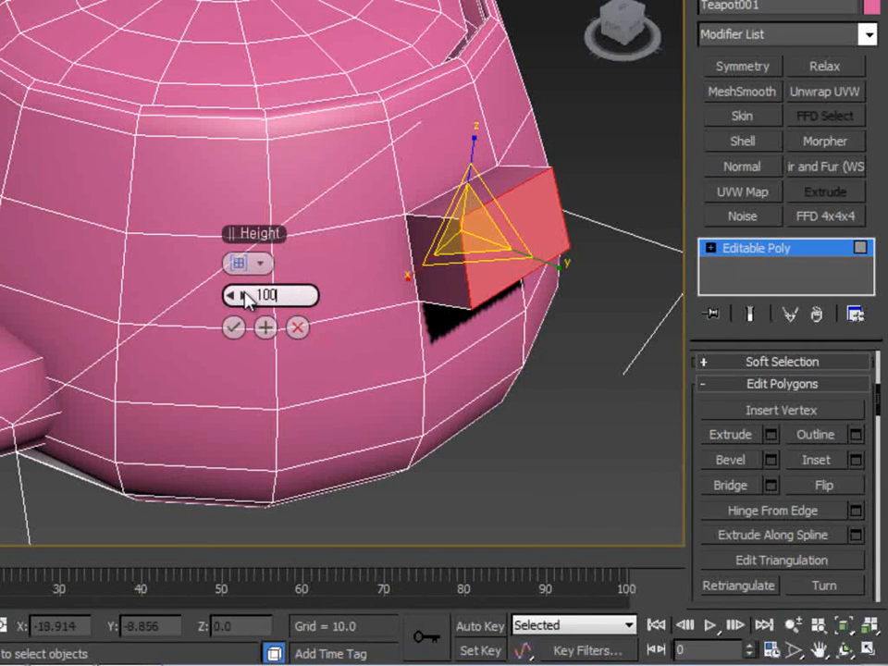
key("Return")
scroll(434, 289, "down", 5)
scroll(407, 297, "up", 6)
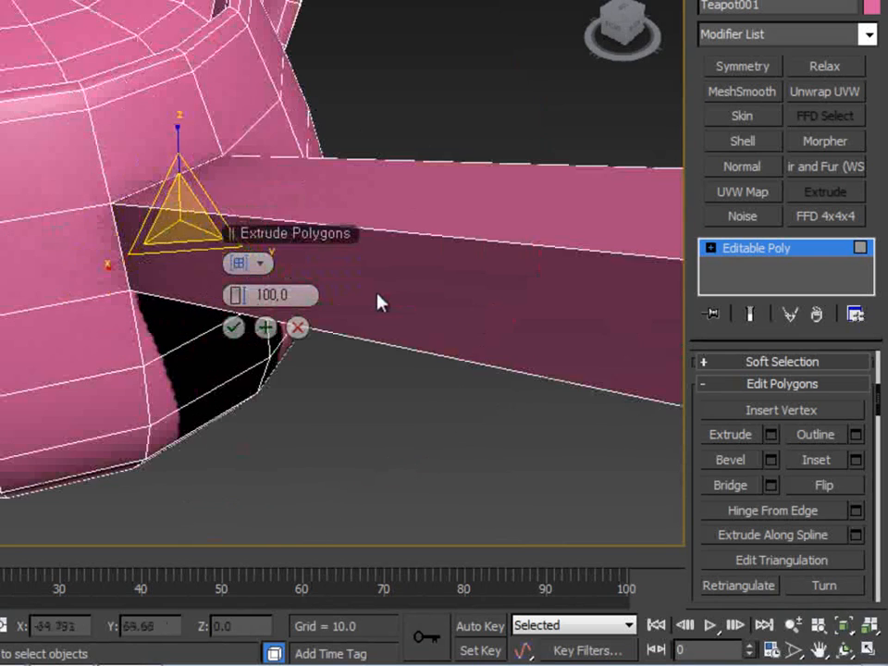
scroll(379, 303, "down", 3)
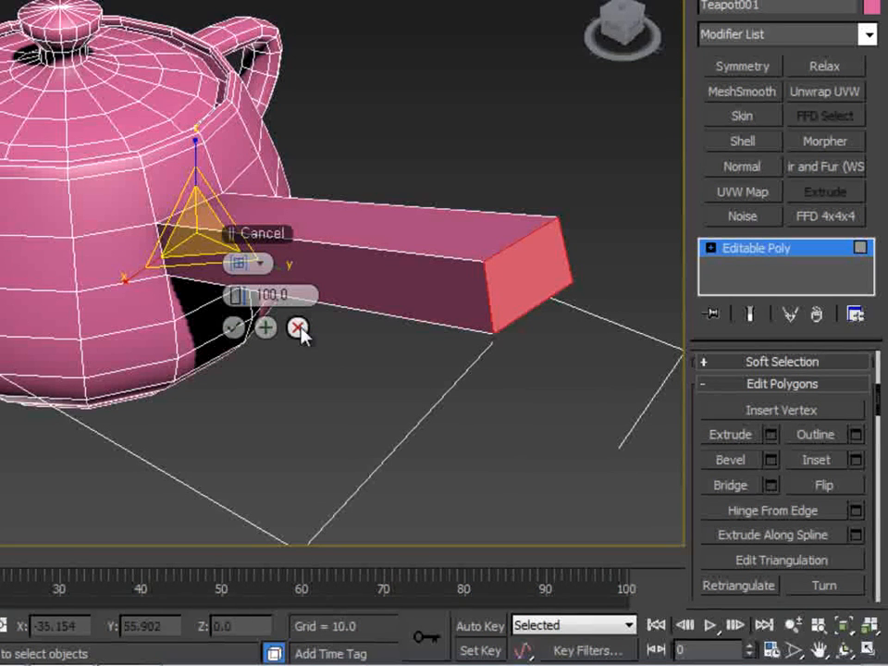
left_click(234, 327)
left_click(347, 363)
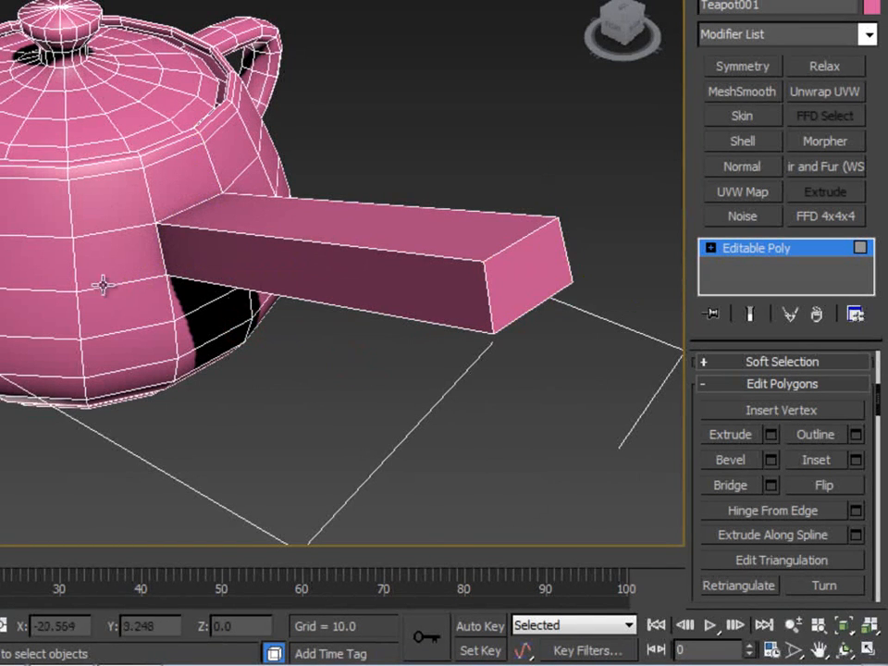
- Preview a 100-high extrusion of a body polygon between the spout and long block, check the extrusion type options, and cancel it
left_click(41, 211)
scroll(293, 295, "up", 5)
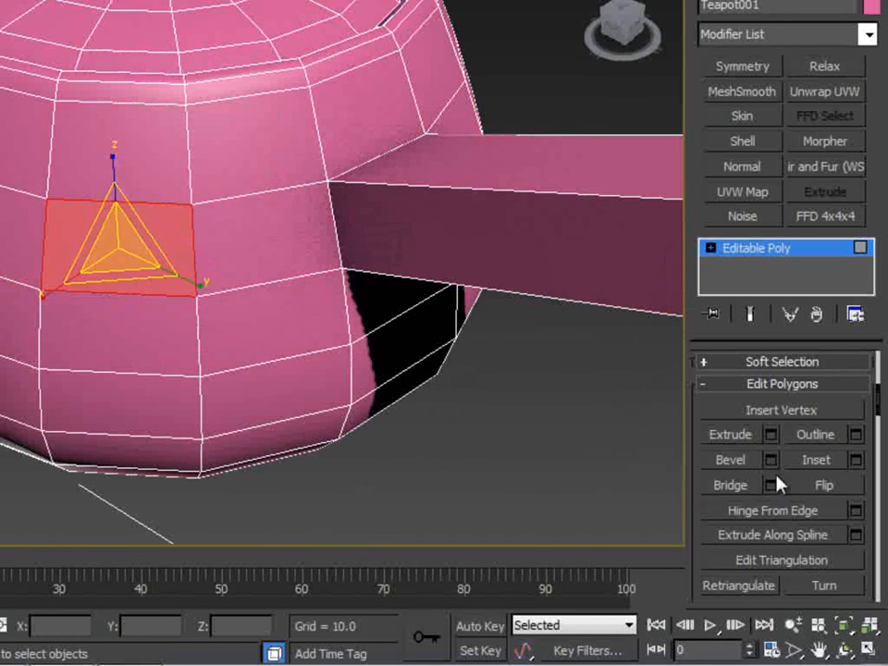
left_click(770, 434)
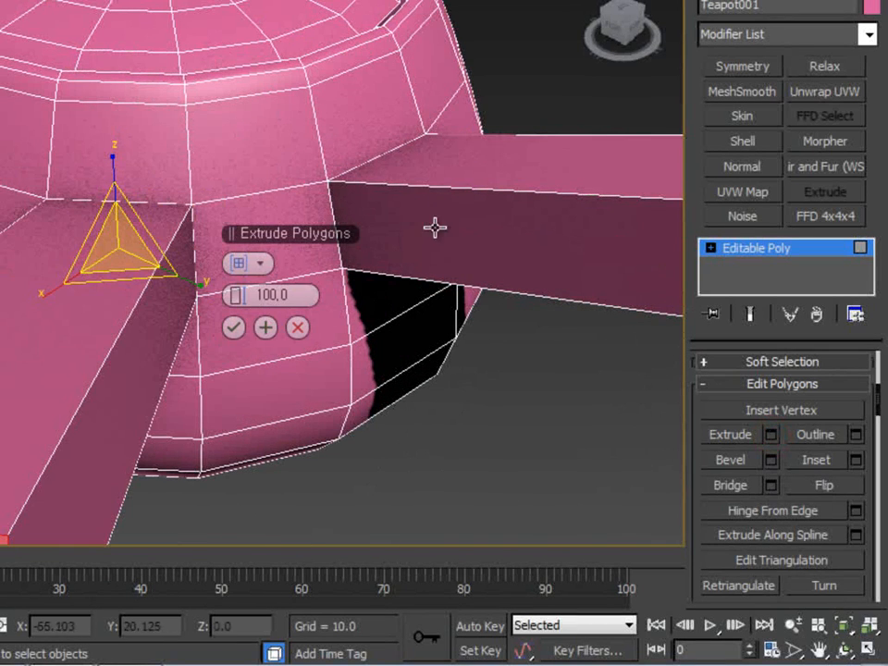
middle_click_drag(435, 228, 479, 172)
left_click(263, 264)
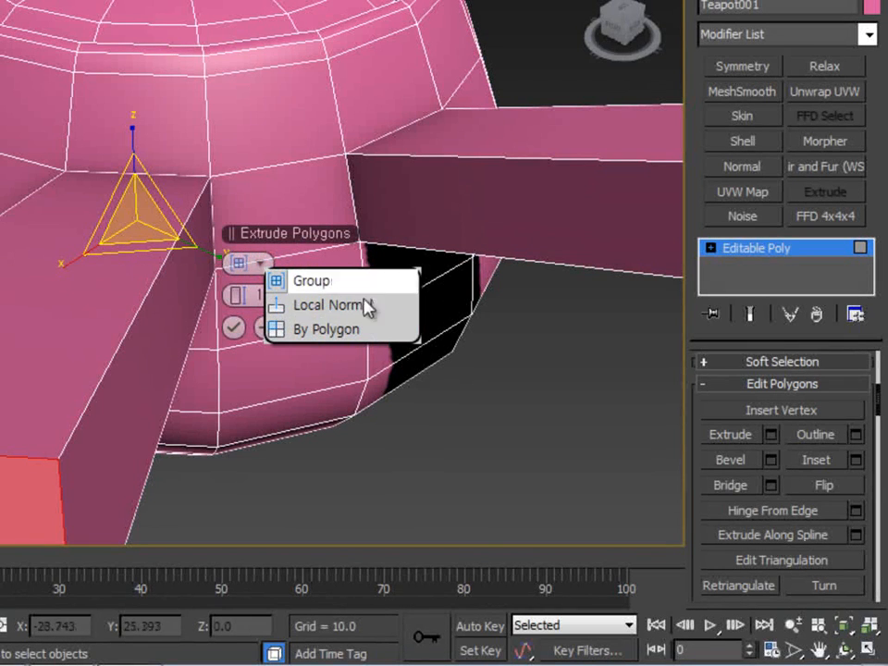
left_click(472, 387)
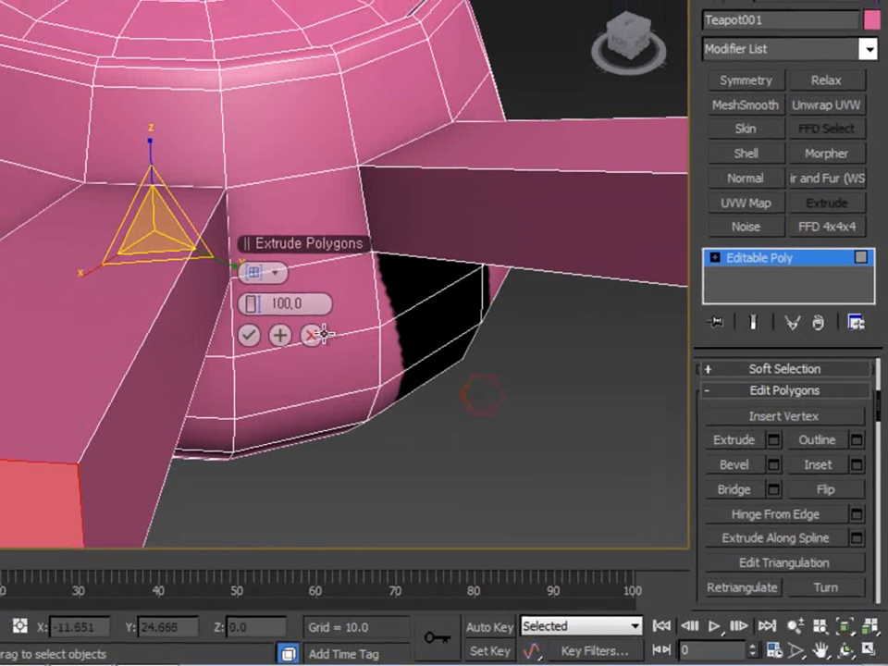
left_click(315, 334)
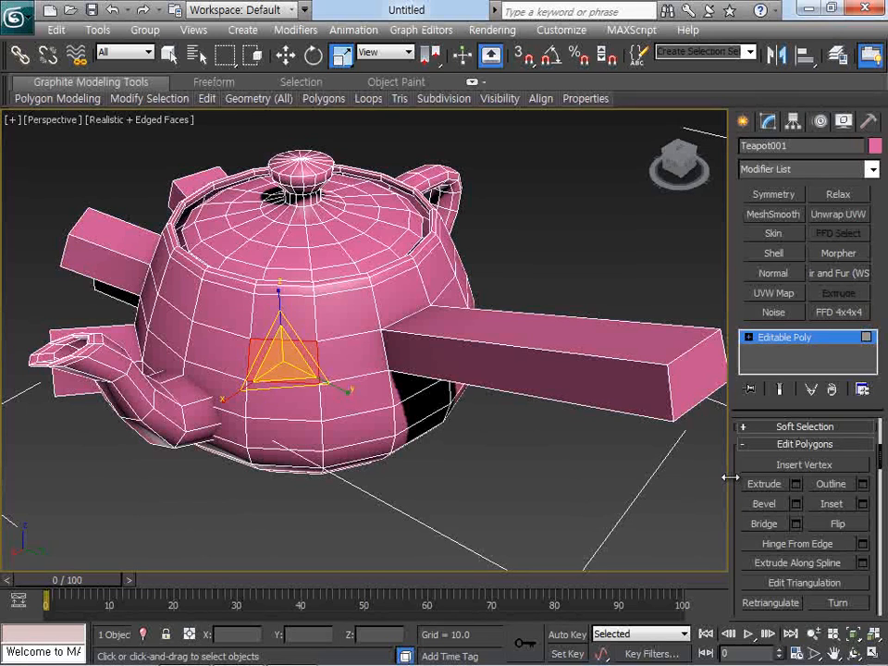
- At the Vertex level, extrude the upper far corner vertex of the long block's end into a tall spike
mouse_move(729, 477)
left_mouse_down()
mouse_move(713, 478)
mouse_move(747, 477)
mouse_move(734, 505)
left_mouse_up()
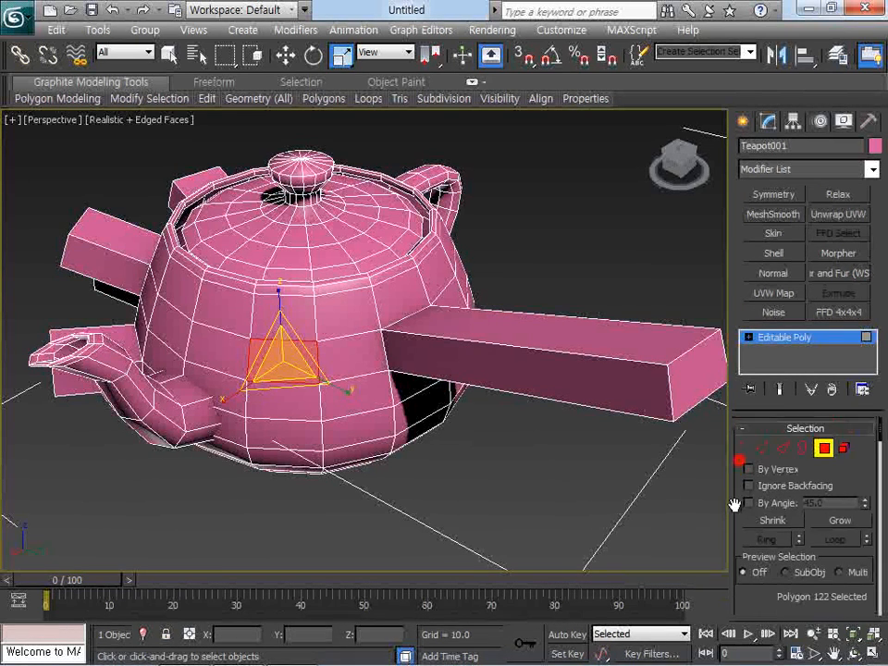
left_click(761, 448)
middle_click_drag(634, 414, 444, 427)
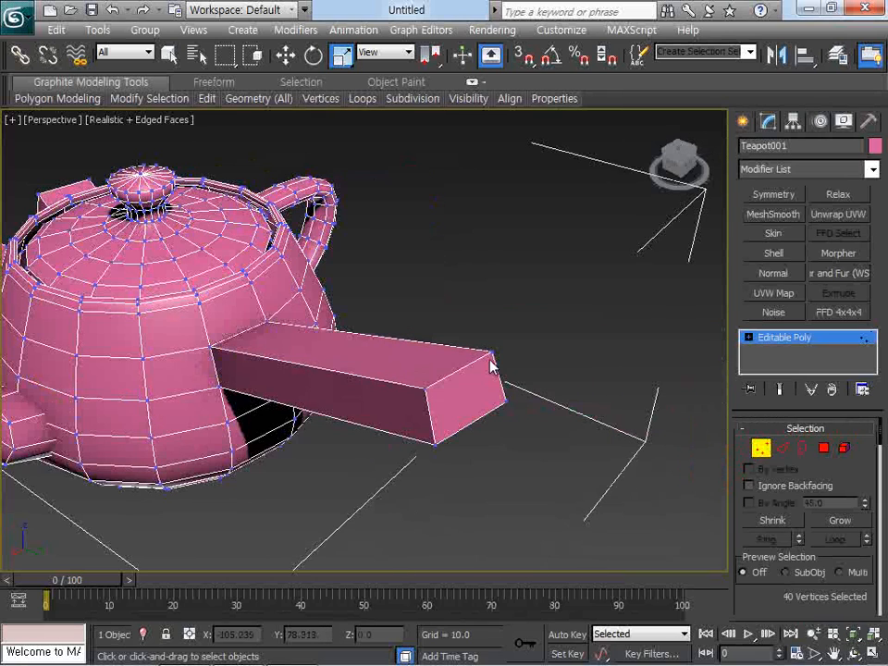
left_click(491, 355)
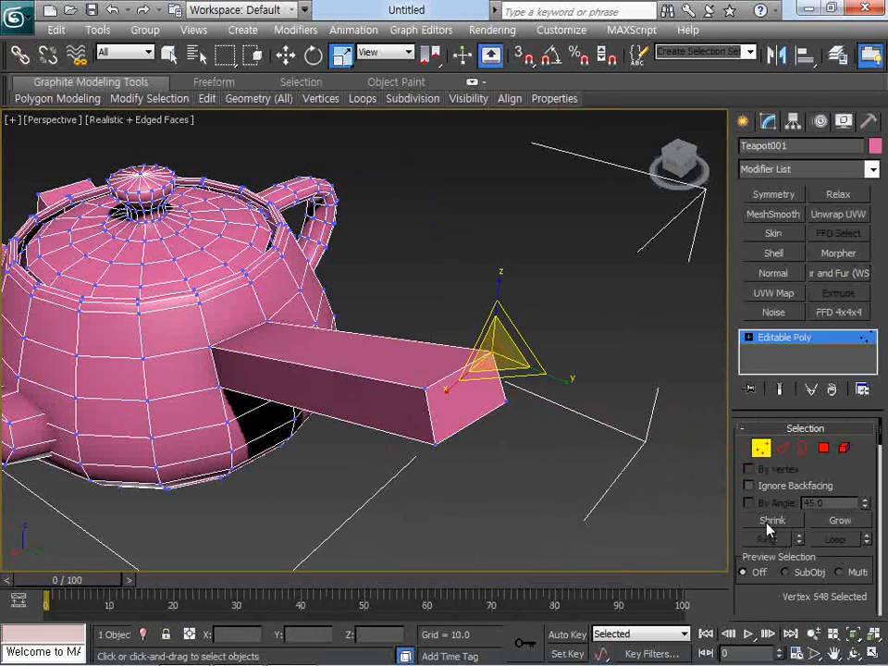
scroll(768, 527, "down", 3)
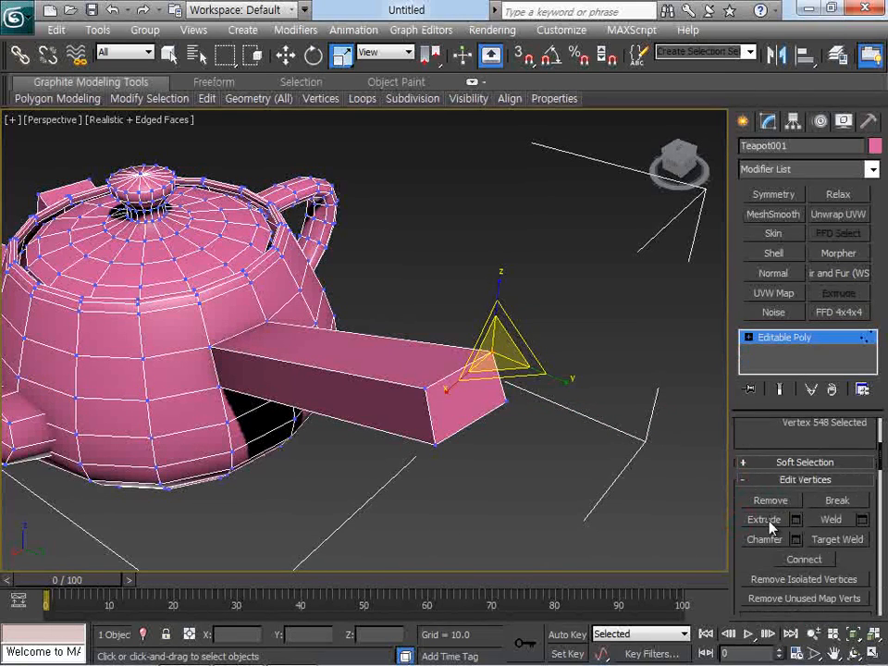
left_click(767, 520)
left_click_drag(495, 348, 618, 170)
left_click(625, 290)
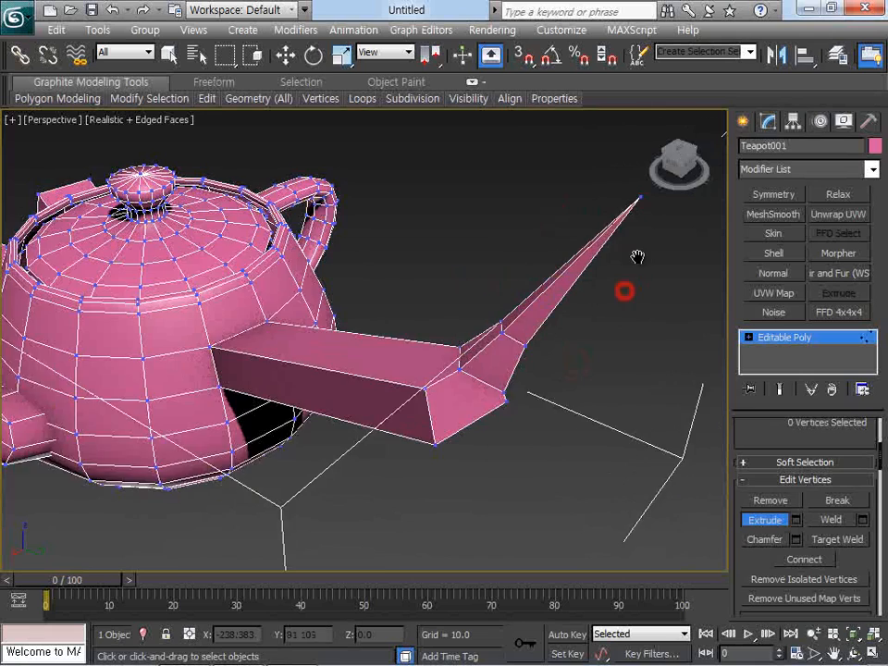
- Extrude the spike's tip vertex once more to lengthen the spike into a thinner point
middle_click_drag(637, 257, 552, 252)
left_click_drag(552, 252, 607, 167)
left_click(599, 377)
middle_click_drag(655, 361, 722, 323)
- Switch to the Edge level and extrude the long block's upper edge on the spout side into a broad fin
left_click(749, 338)
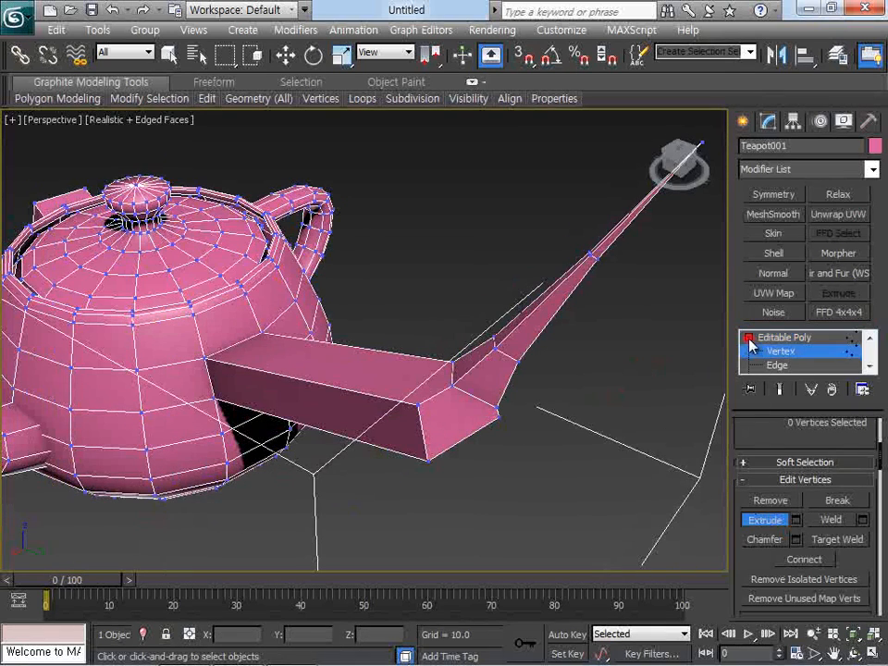
left_click(775, 366)
left_click(374, 397)
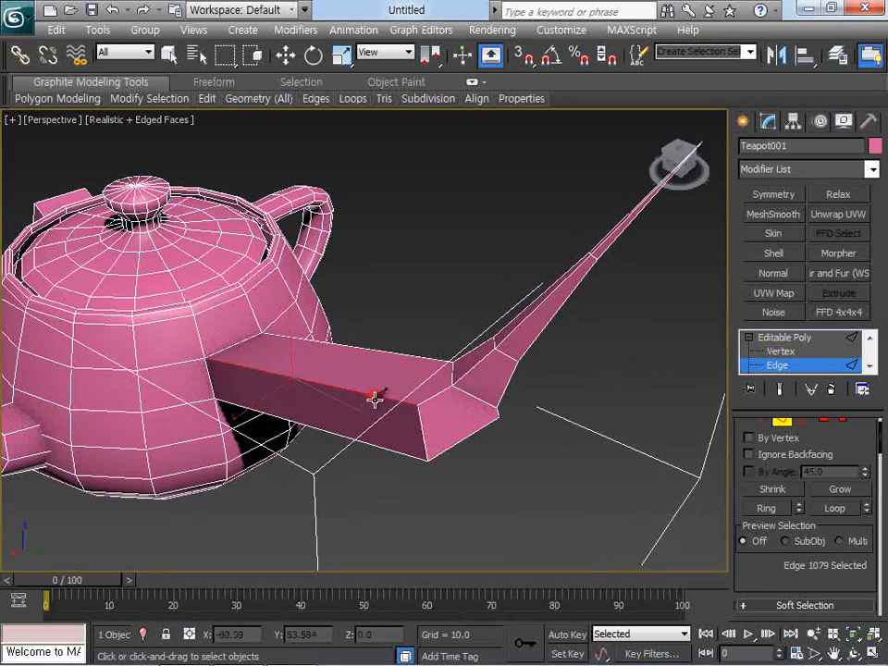
middle_click_drag(381, 402, 437, 382)
left_click_drag(746, 565, 764, 400)
left_click_drag(419, 373, 414, 166)
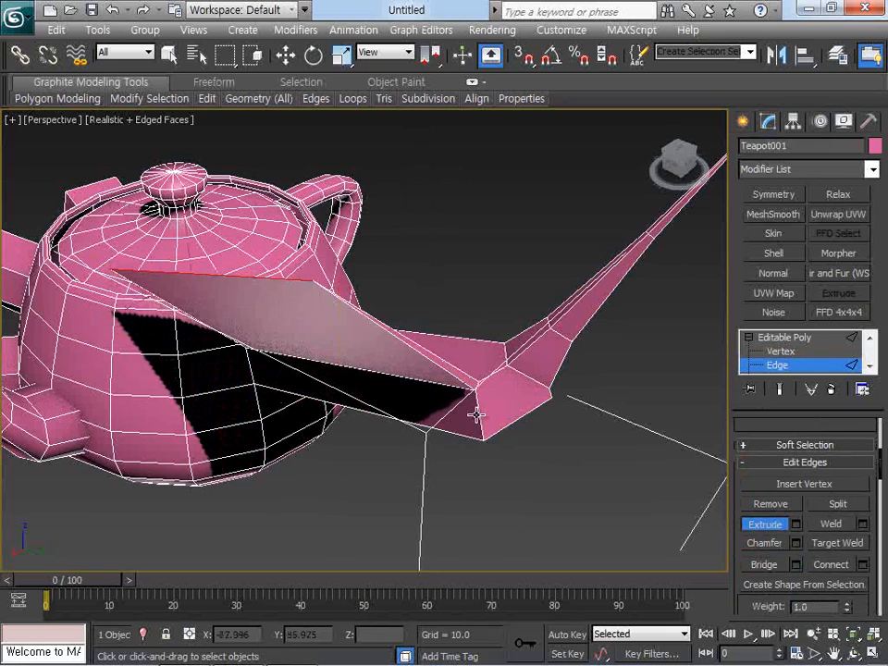
- Extrude the lower edge of the long block's end face outward, and enlarge the modifier stack to list all sub-object levels
left_click_drag(518, 419, 553, 321)
left_click(430, 460)
middle_click_drag(471, 409, 475, 406)
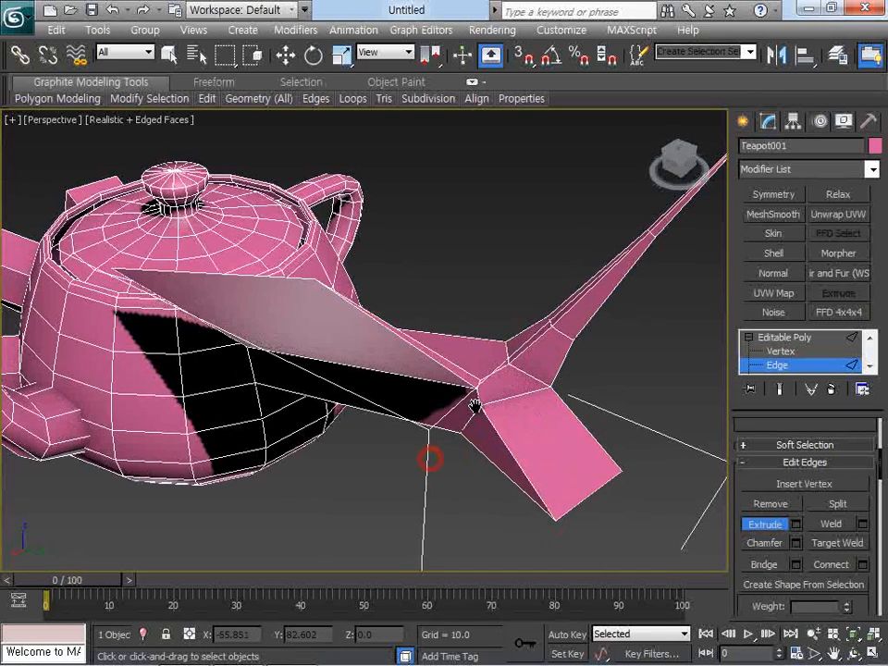
scroll(473, 408, "down", 3)
left_click_drag(750, 407, 751, 426)
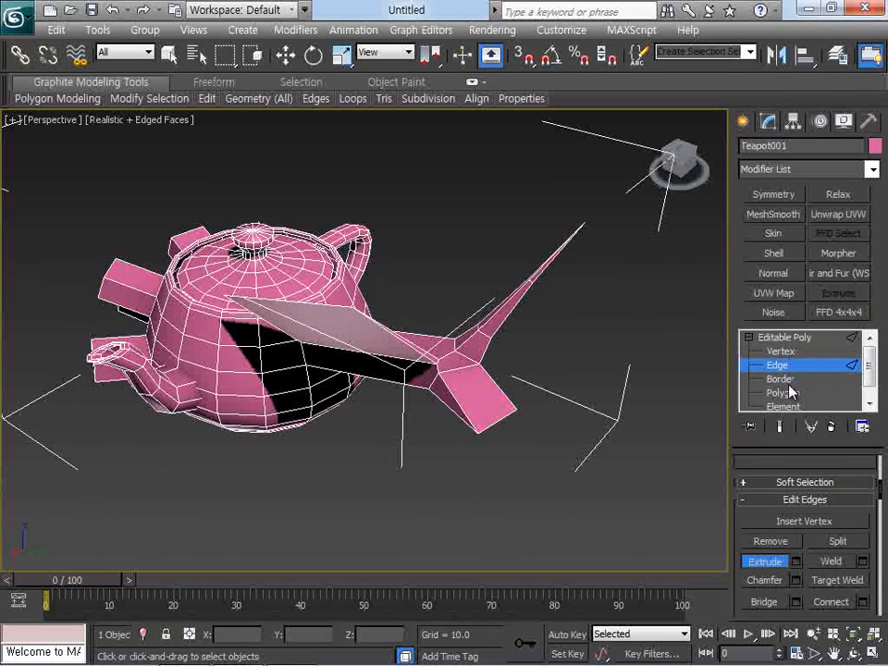
- Switch the teapot between the Vertex, Edge and Polygon sub-object levels and select one body polygon
left_click(783, 393)
left_click(780, 351)
left_click(777, 366)
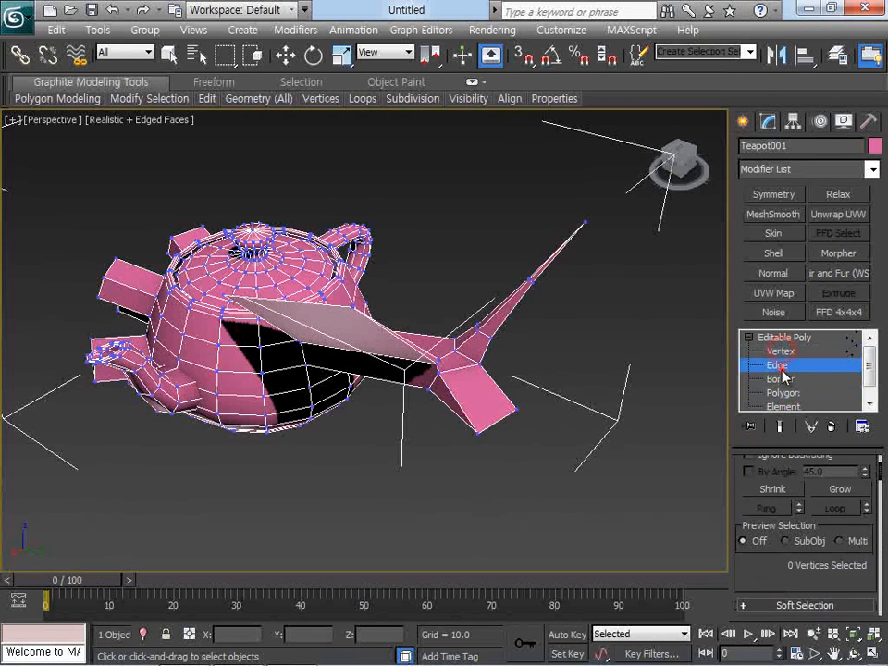
left_click(783, 393)
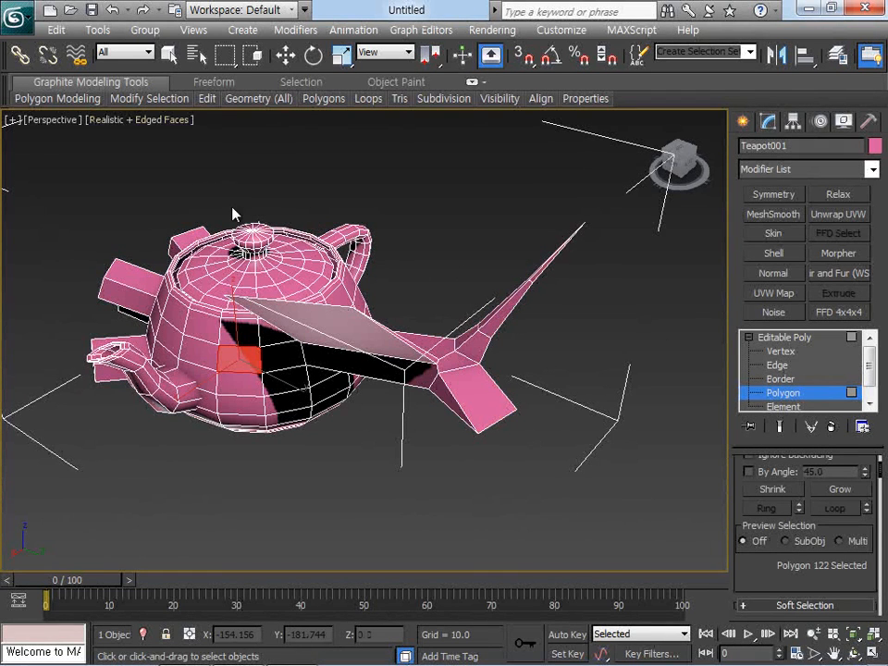
- Reset the program to a new empty scene
left_click(17, 17)
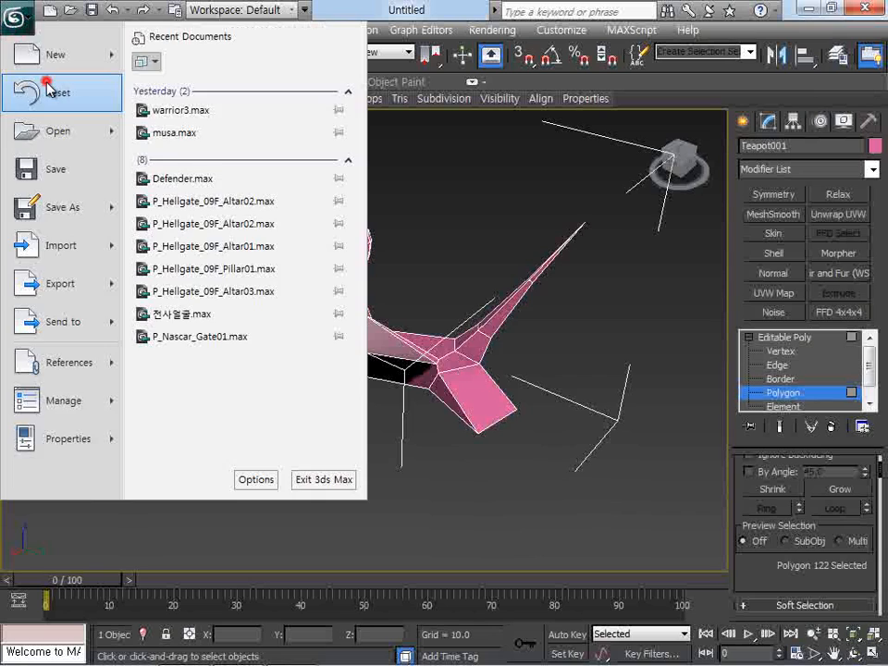
left_click(56, 89)
left_click(479, 403)
left_click(409, 368)
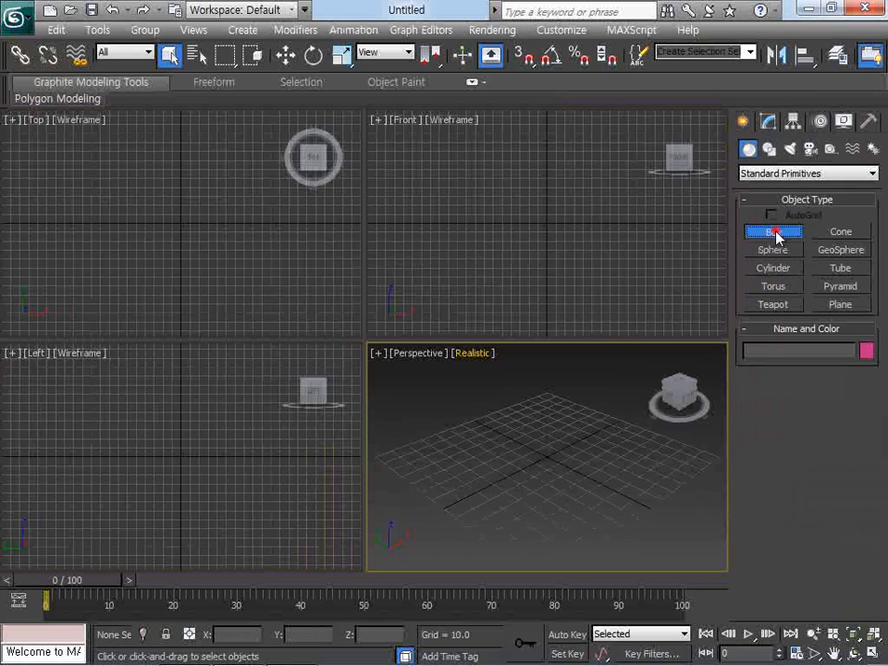
- Create a box about 105 long, 100 wide and 86 high at the grid centre, and maximize the Perspective view
left_click(775, 232)
left_click_drag(135, 175, 230, 272)
left_click(236, 193)
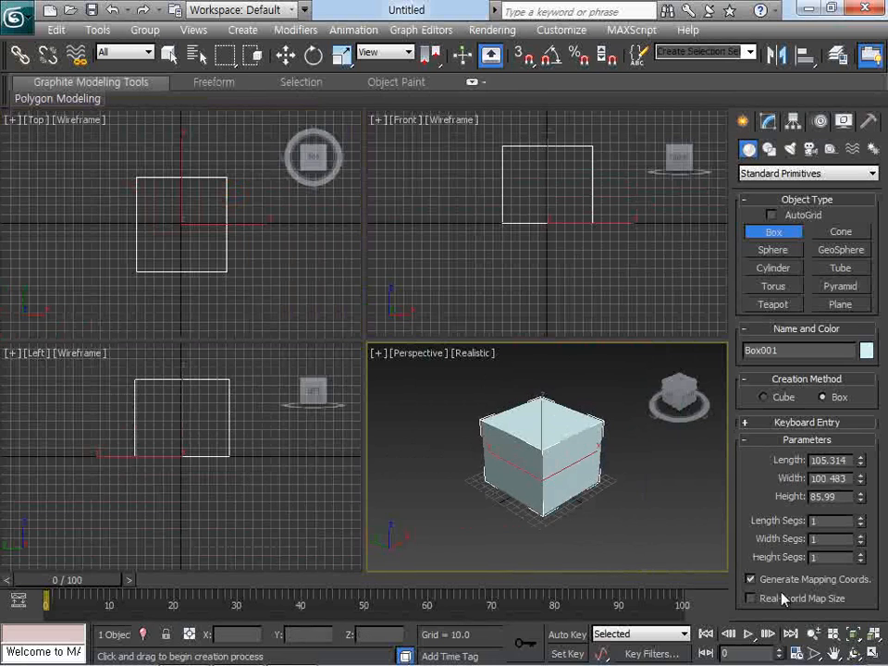
key("alt+w")
right_click(396, 320)
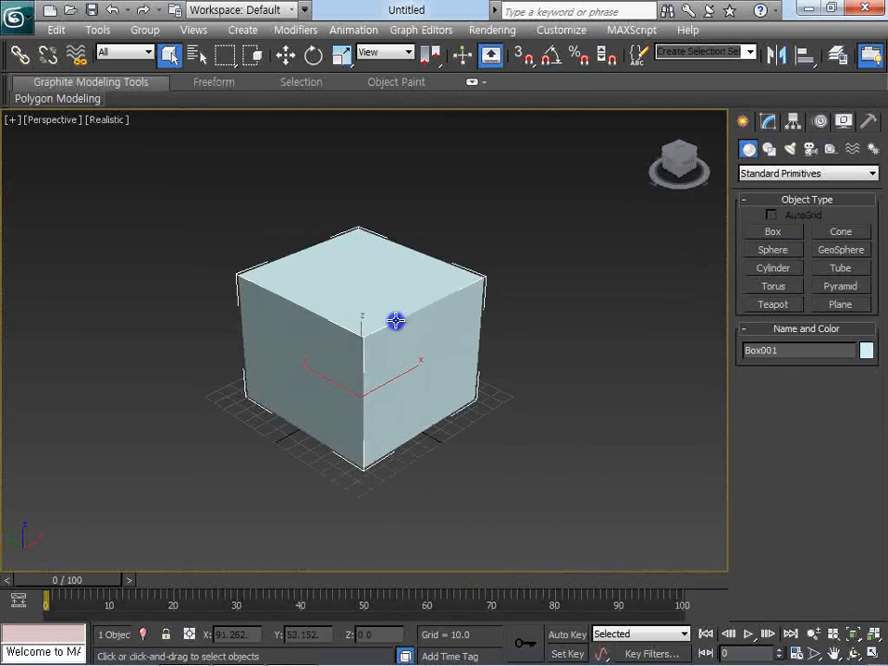
- Convert the box to an Editable Poly and enter its Polygon sub-object level
right_click(396, 320)
mouse_move(491, 477)
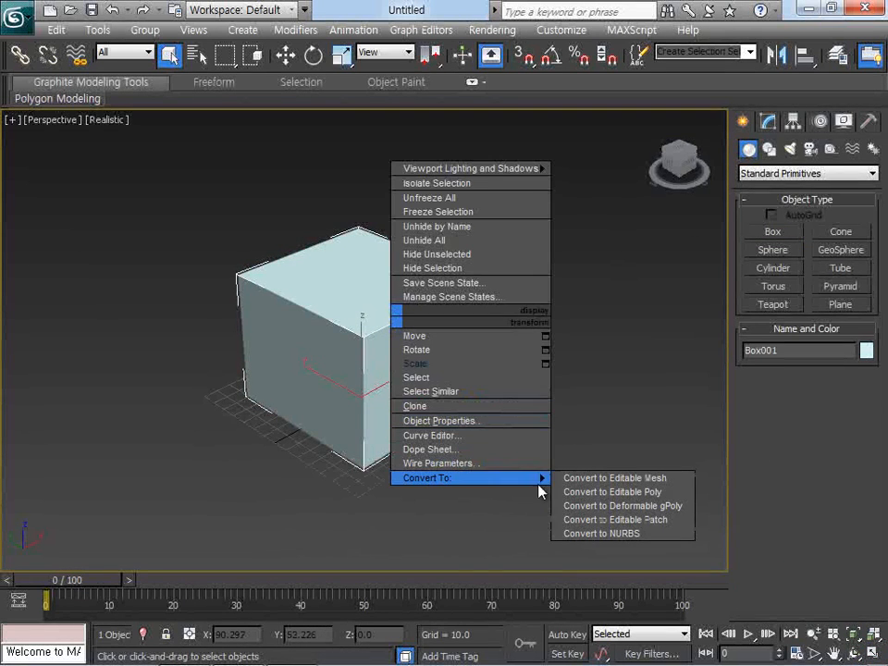
left_click(603, 492)
left_click(748, 338)
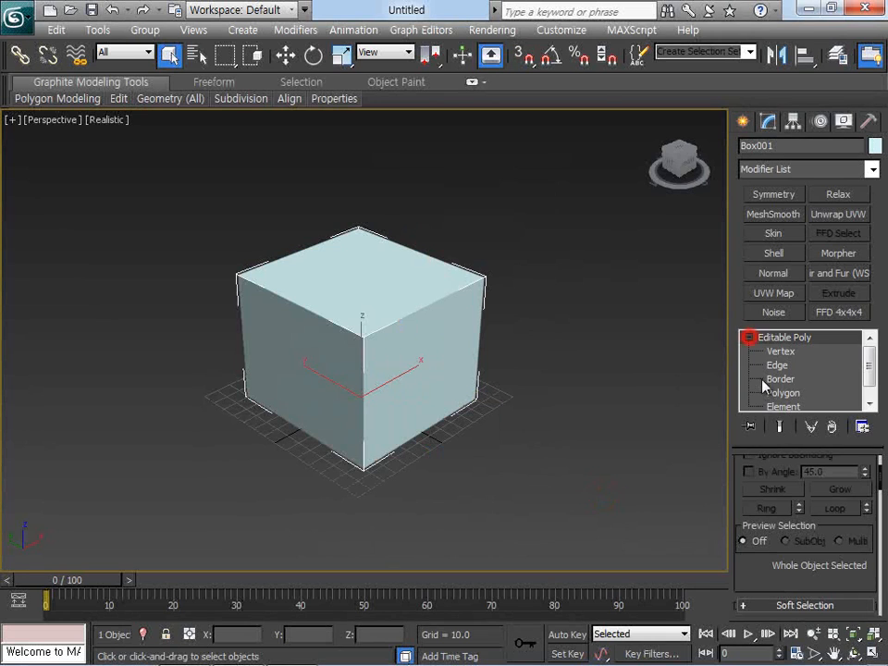
left_click(783, 393)
- Extrude the box's top polygon upward by one band and turn on Edged Faces shading
left_click(381, 270)
right_click(381, 270)
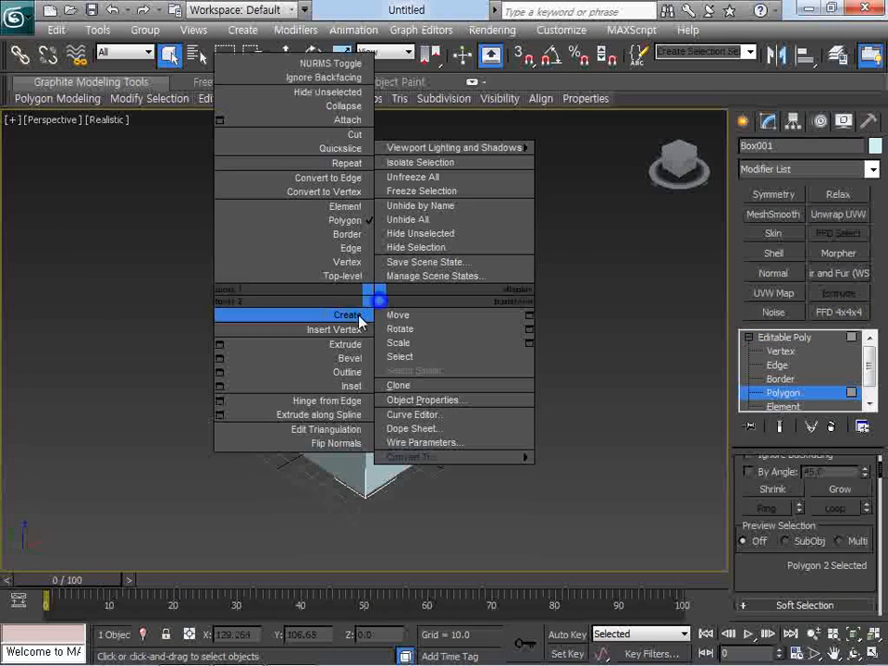
left_click(346, 345)
left_click_drag(362, 323, 369, 156)
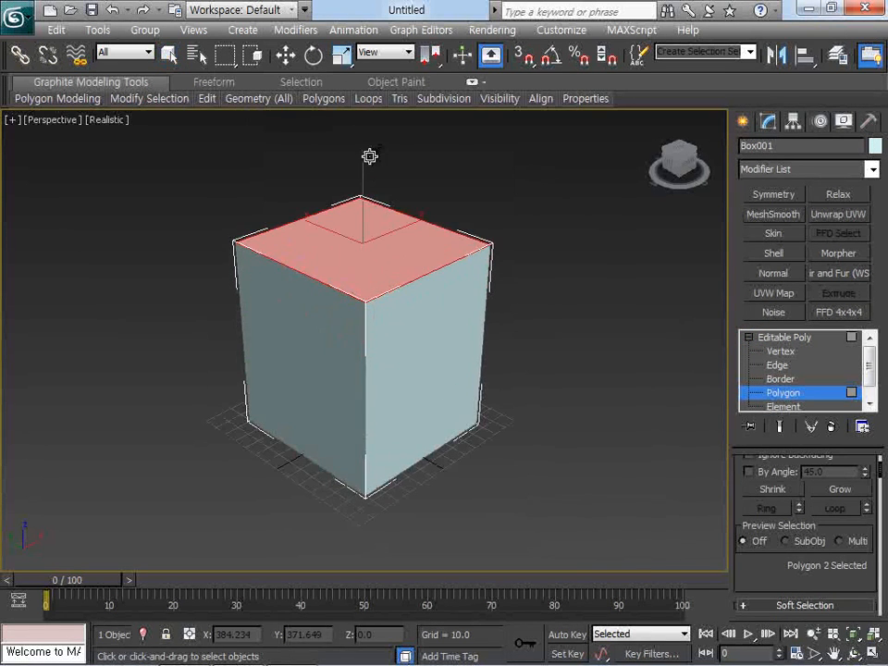
key("F4")
mouse_move(399, 262)
middle_mouse_down()
mouse_move(405, 316)
mouse_move(433, 239)
middle_mouse_up()
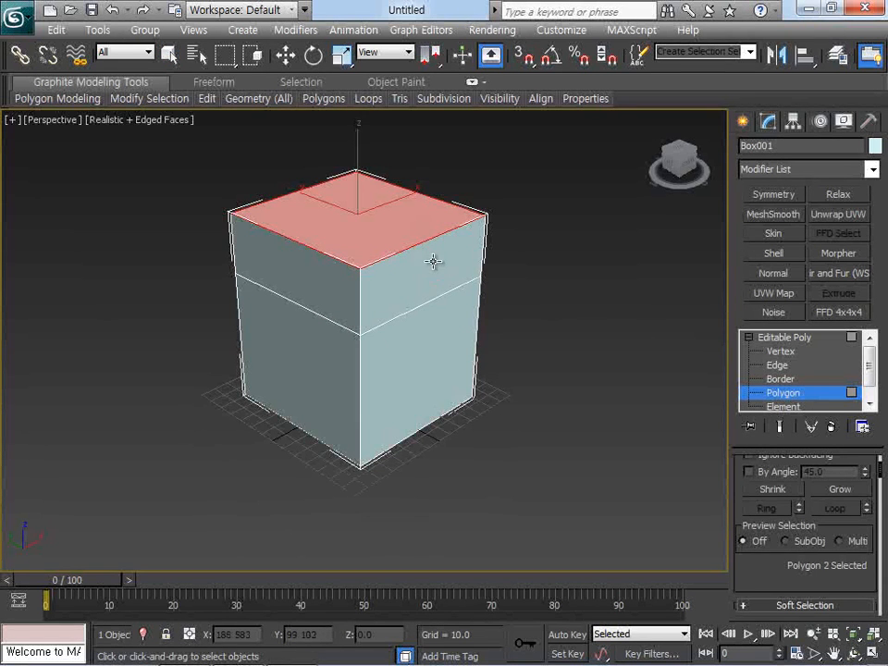
scroll(472, 294, "up", 5)
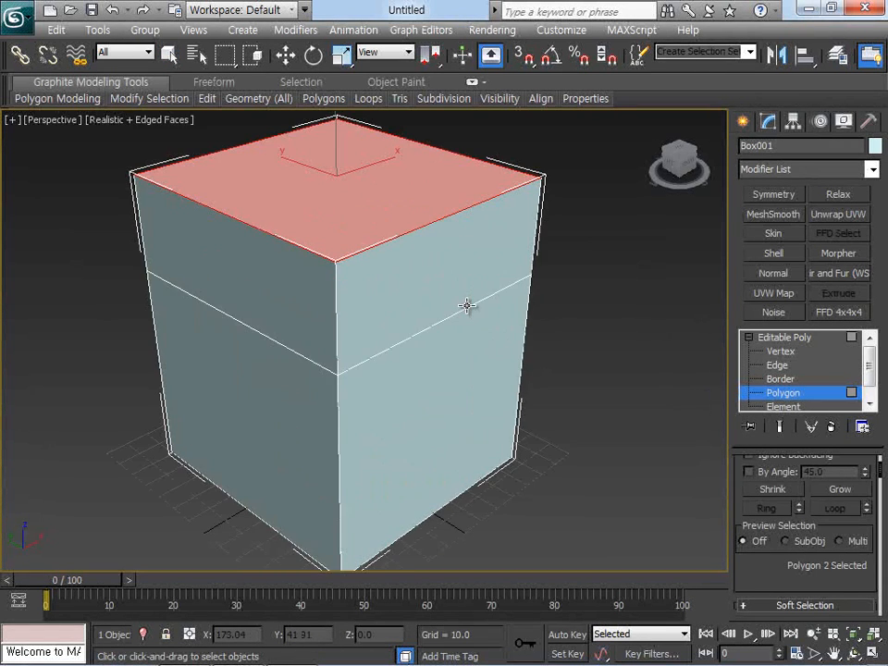
scroll(468, 304, "down", 4)
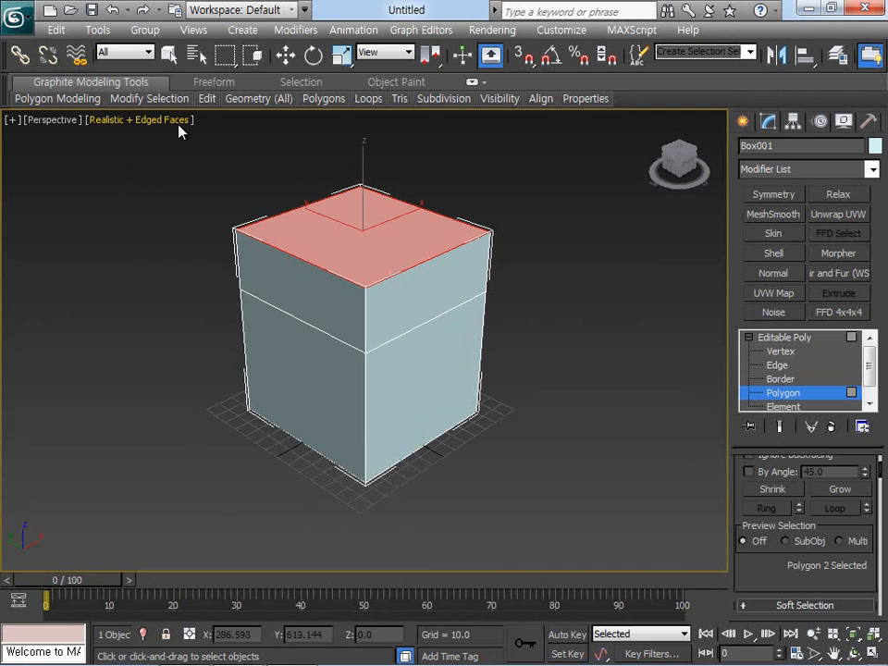
- Select the upper and lower side polygons one after another to examine how Extrude divided the faces, and clear the selection
left_click(430, 301)
left_click(292, 284)
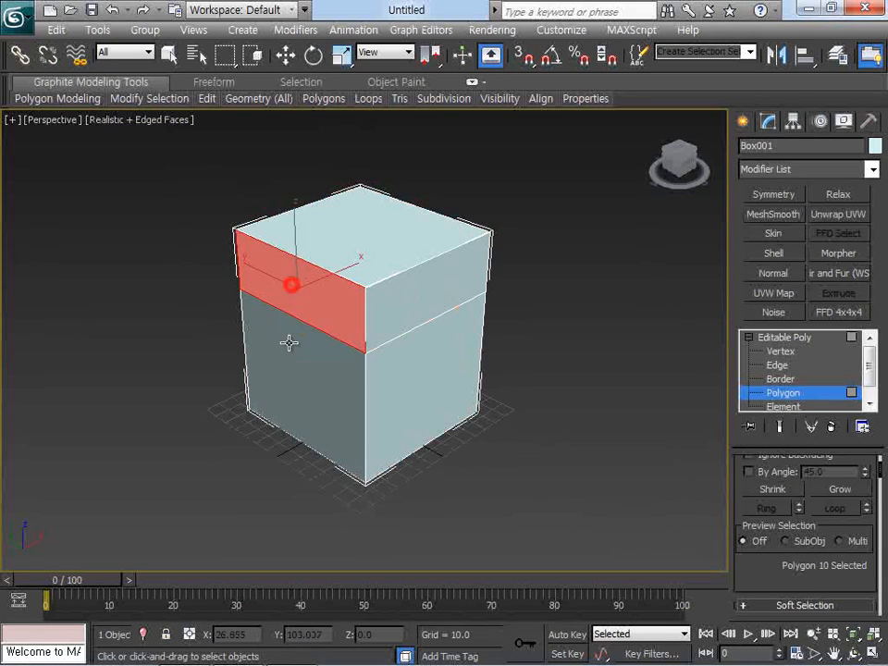
left_click(289, 344)
left_click(406, 363)
left_click(527, 338)
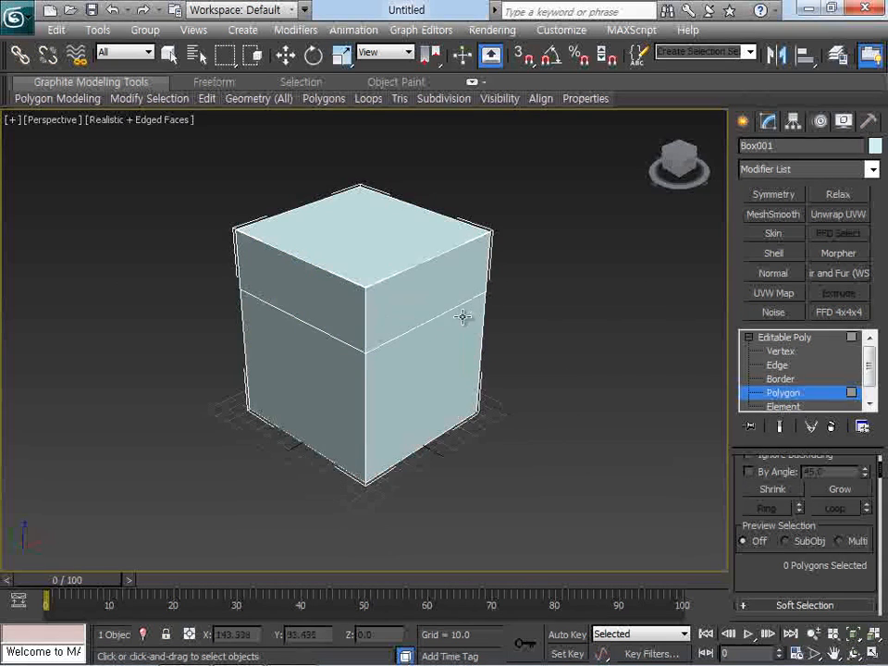
- Toggle Edged Faces repeatedly to compare the box with and without its edges, leaving the edges displayed
key("F4")
key("F4")
key("F4")
key("F4")
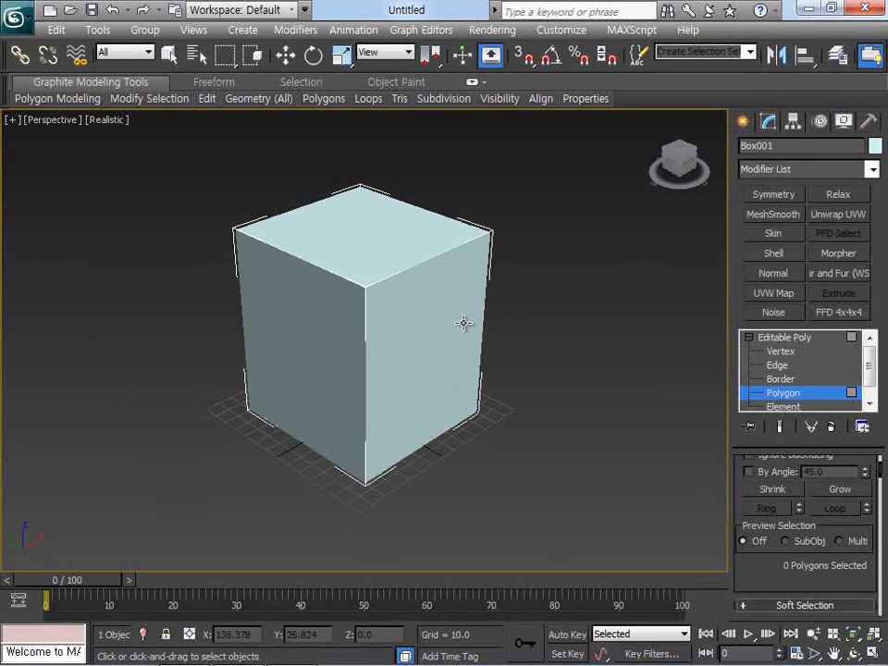
key("F4")
key("F4")
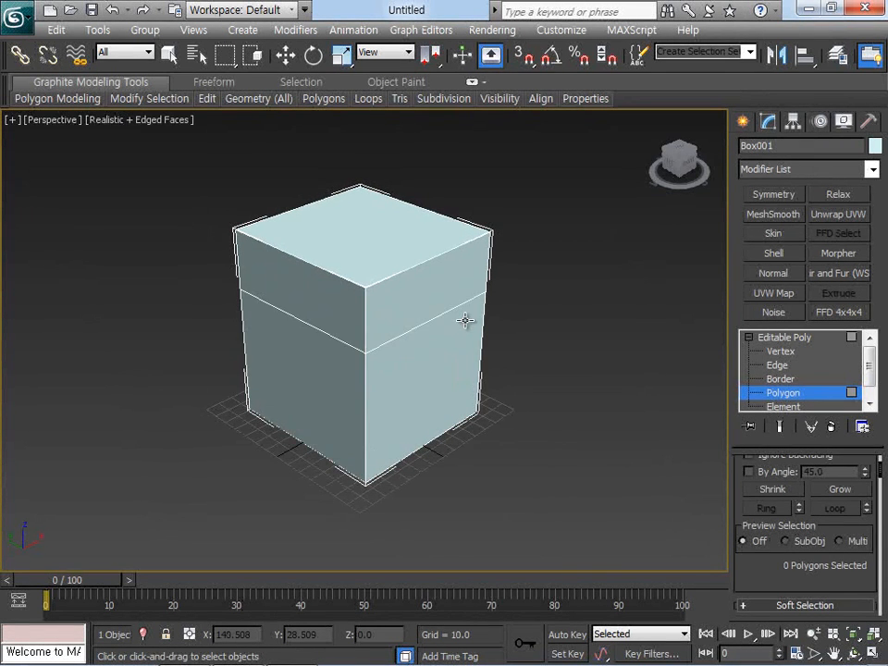
key("F4")
key("F4")
key("F4")
key("F4")
key("F4")
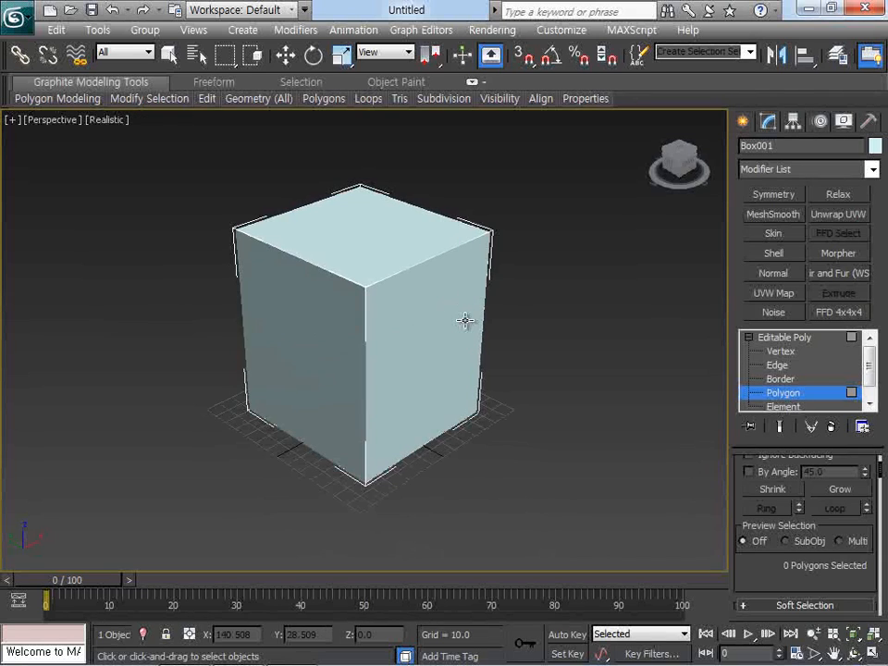
key("F4")
- Extrude the top polygon upward again to stack further thin bands on the box
middle_click_drag(419, 272, 424, 284)
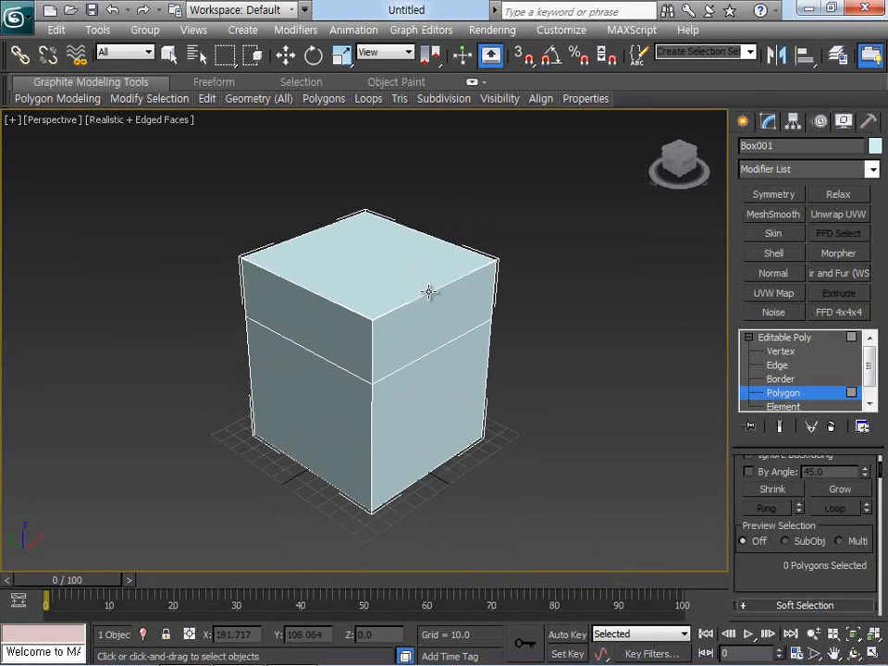
left_click(399, 266)
left_click_drag(388, 274, 377, 234)
middle_click_drag(384, 153, 371, 309)
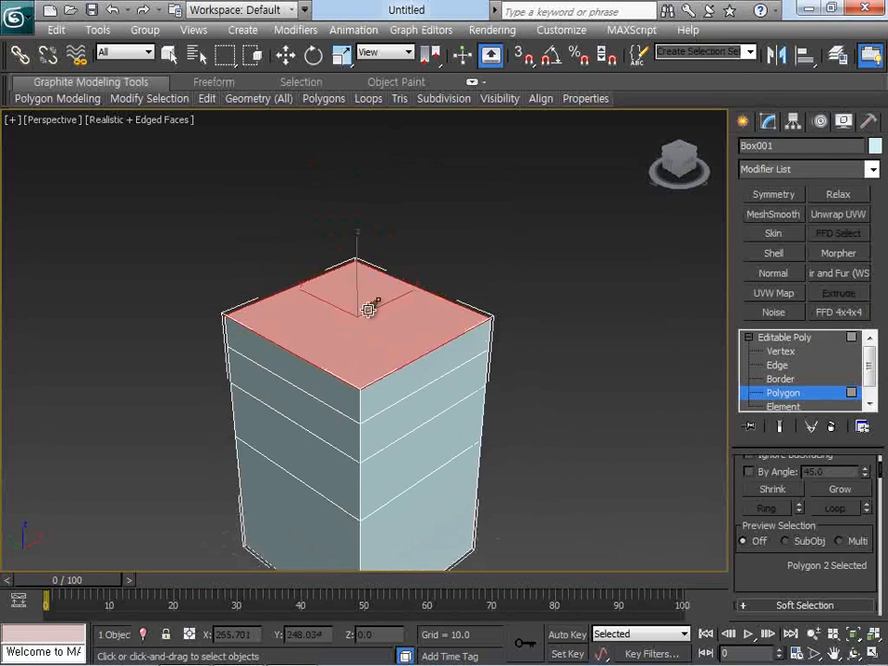
- Extrude the top polygon once more and scale it down to form a tapered shoulder
mouse_move(363, 319)
left_mouse_down()
mouse_move(371, 179)
mouse_move(347, 232)
mouse_move(361, 284)
mouse_move(359, 341)
left_mouse_up()
key("e")
key("r")
- Extrude the small top polygon upward, scale it up into a wide flared cap, and deselect it
right_click(307, 264)
left_click(348, 308)
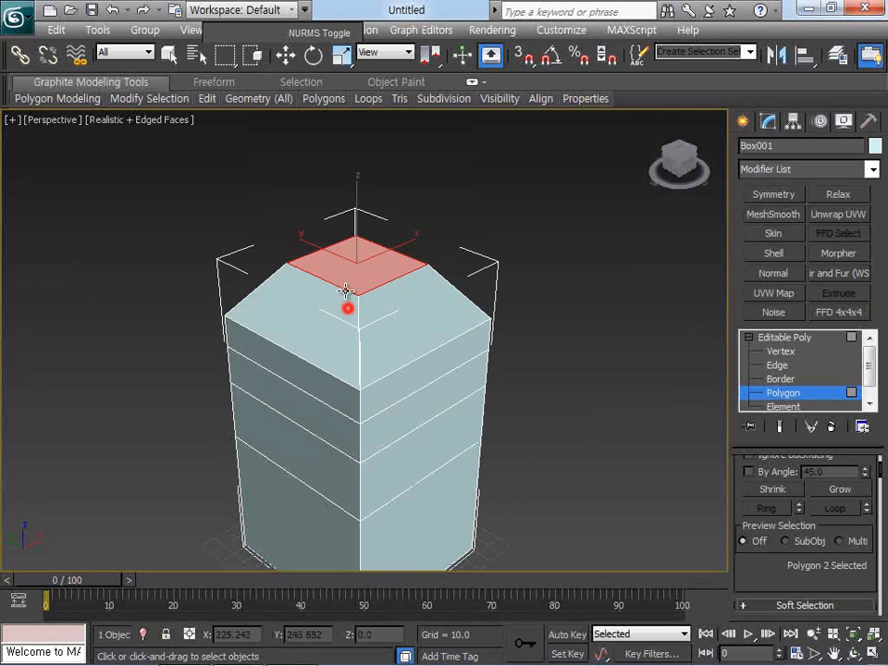
left_click_drag(347, 289, 391, 89)
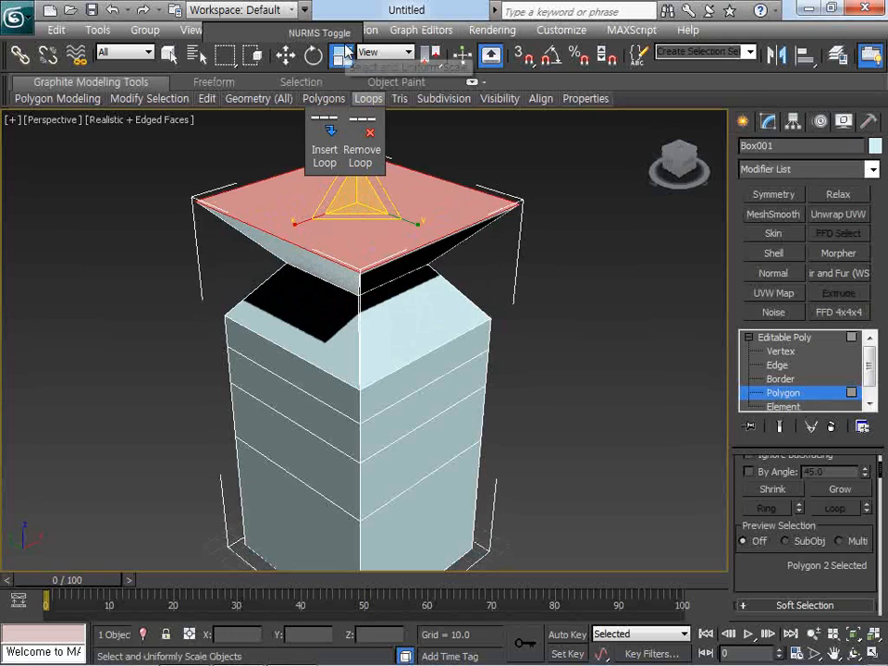
scroll(555, 298, "down", 3)
left_click(554, 315)
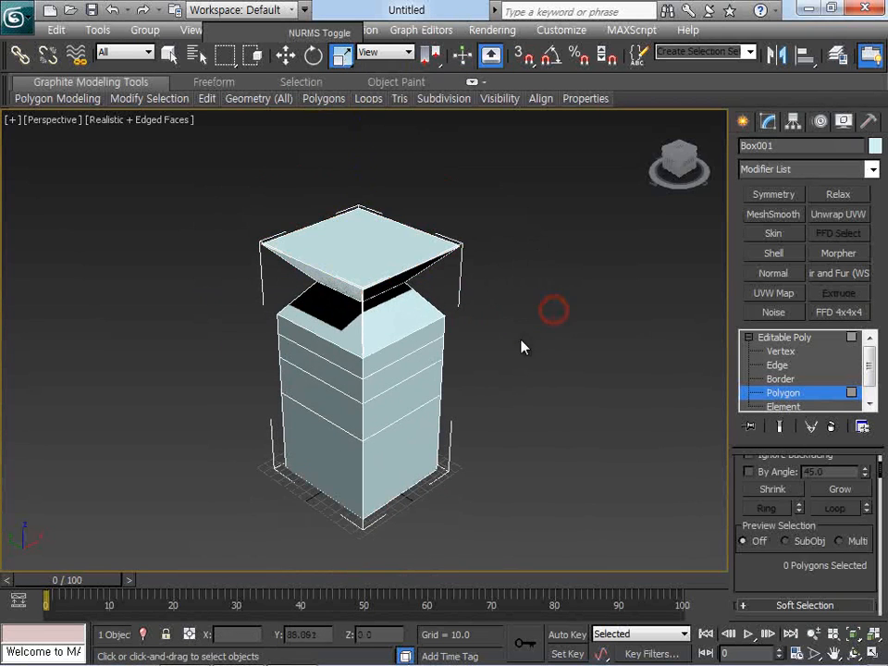
- Hide the grid and select the polygon on the underside of the box
left_click(852, 634)
left_click(853, 652)
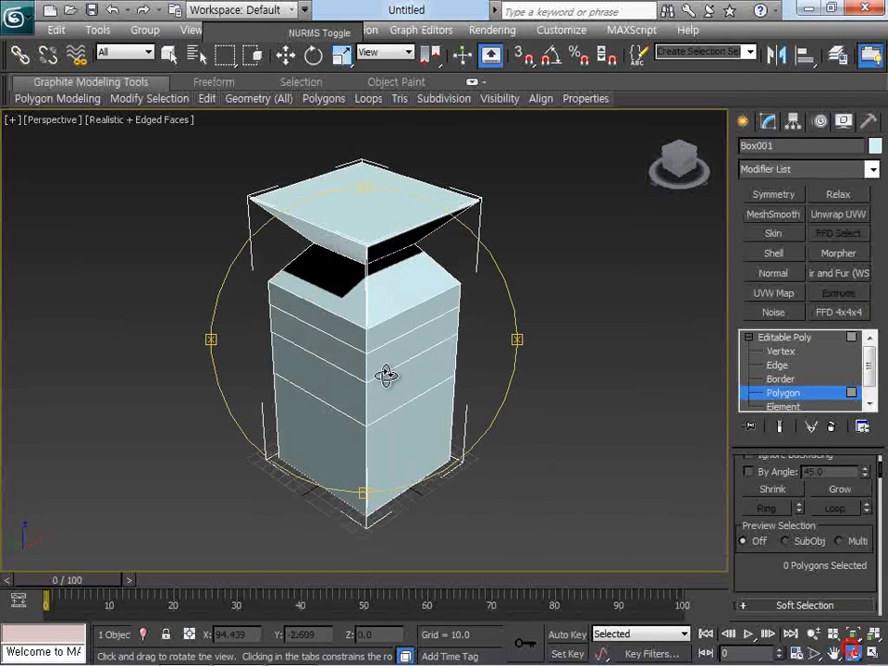
left_click_drag(386, 374, 357, 213)
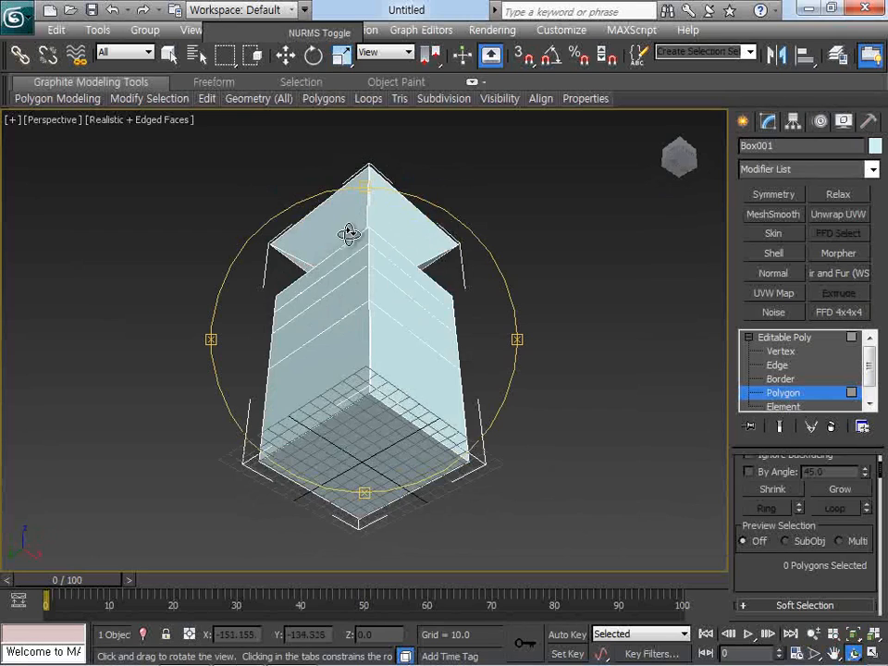
key("g")
middle_click_drag(379, 337, 376, 273)
scroll(379, 243, "up", 3)
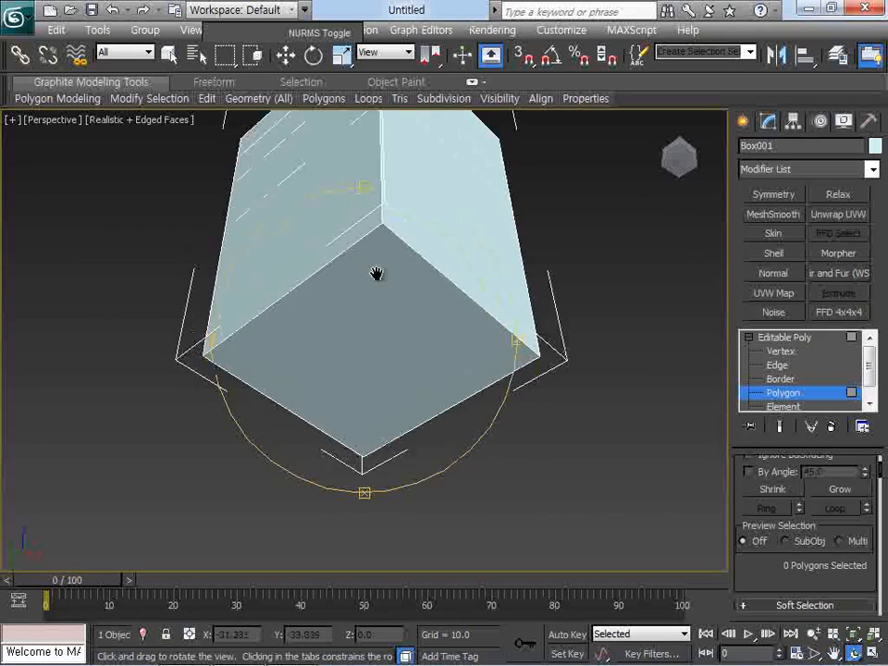
right_click(378, 275)
left_click(383, 310)
- Bevel the bottom polygon downward into a narrow neck, and bevel it again into a wider flared foot
right_click(379, 318)
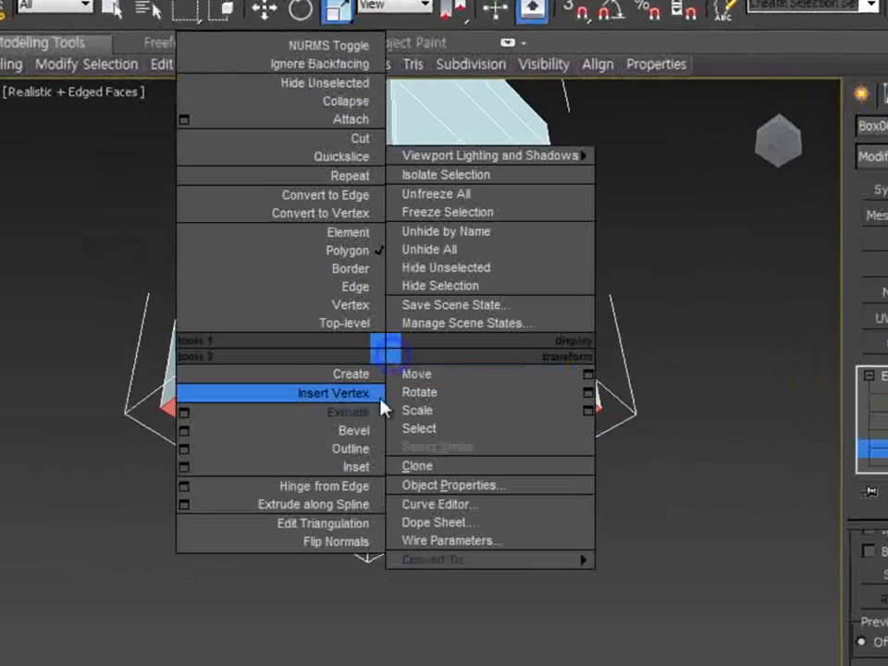
left_click(370, 432)
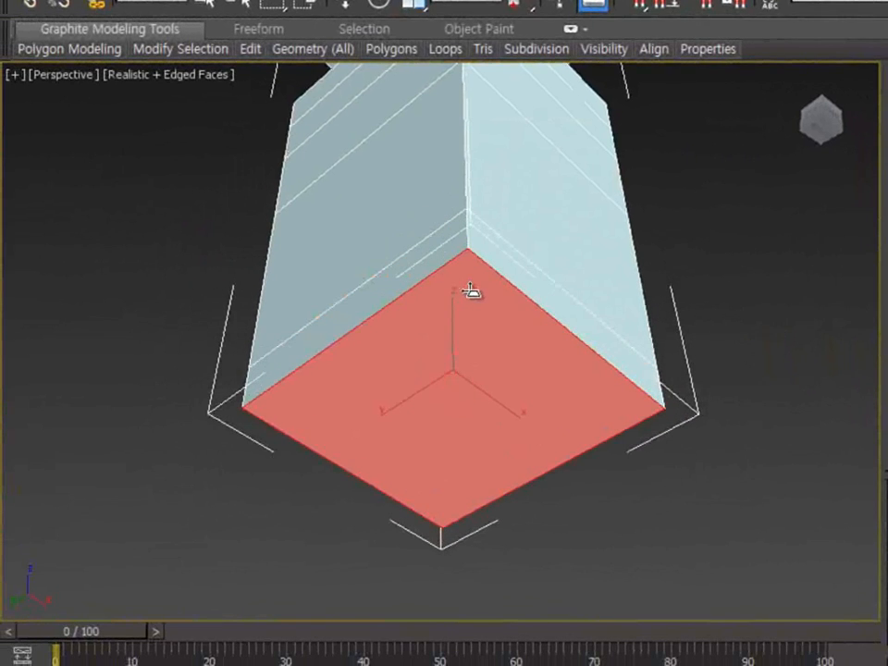
mouse_move(472, 293)
left_mouse_down()
mouse_move(459, 464)
mouse_move(477, 177)
left_mouse_up()
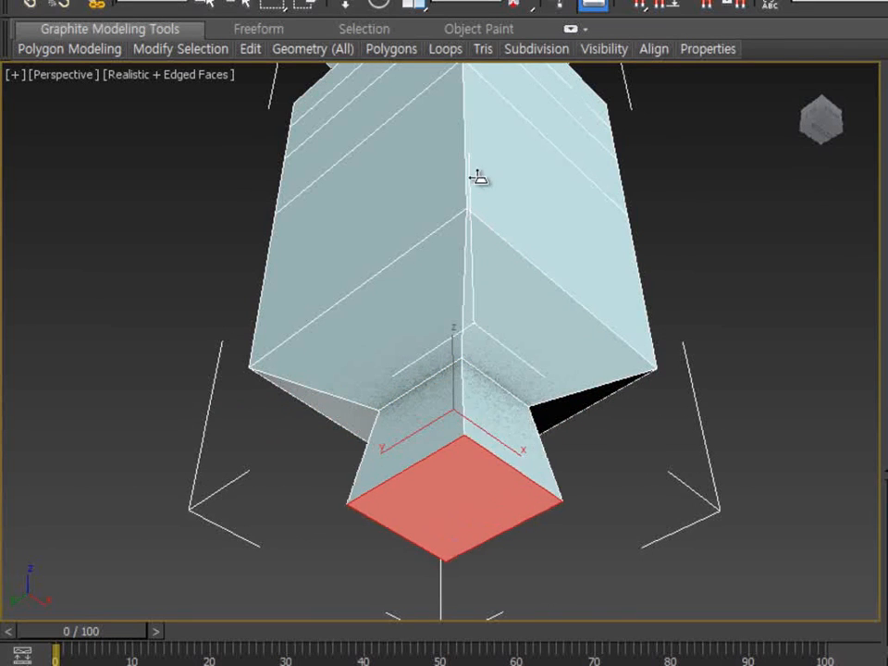
left_click(478, 106)
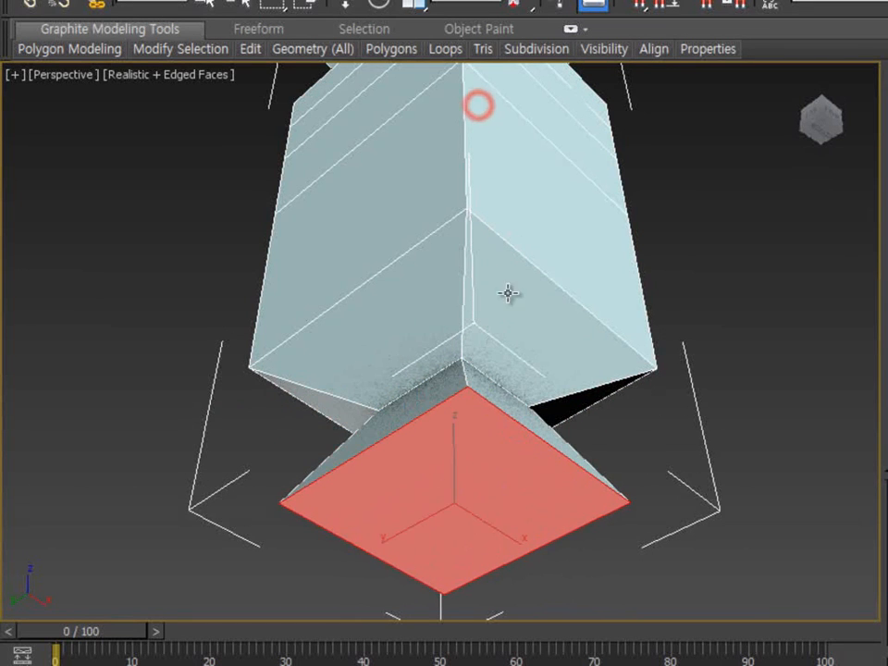
- Bevel the large lower side polygon outward several times into a segmented, tapering arm
left_click_drag(586, 276, 612, 175)
left_click(607, 263)
middle_click_drag(649, 245, 559, 374)
left_click_drag(537, 345, 595, 147)
left_click(593, 192)
left_click_drag(593, 239, 645, 89)
left_click(642, 135)
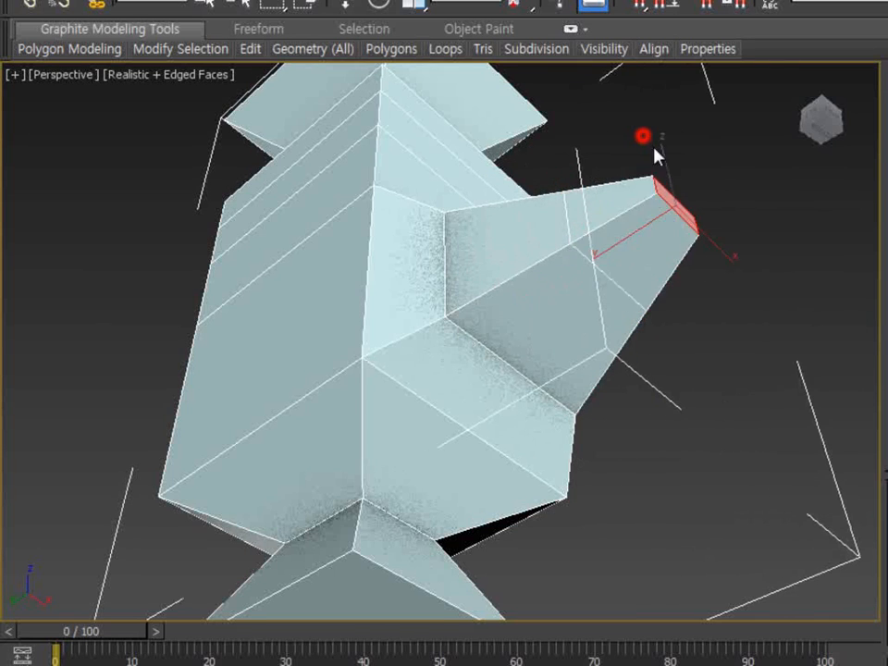
- Bevel the lower faces of the arm's outer and inner segments downward into two tapered prongs, and clear the selection
middle_click_drag(668, 192, 623, 258)
left_click_drag(593, 295, 610, 148)
left_click(607, 178)
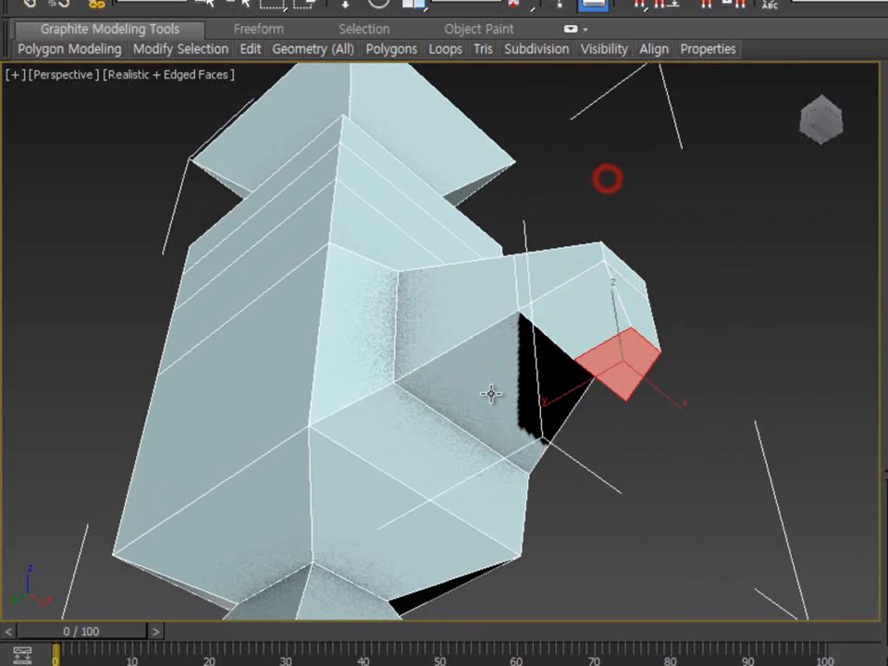
left_click_drag(494, 383, 561, 170)
left_click(558, 239)
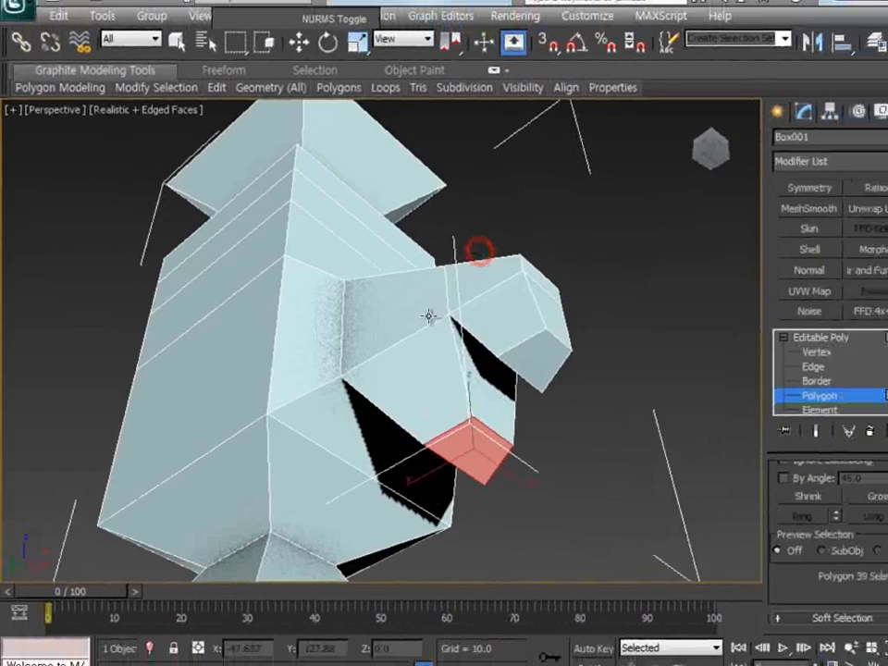
scroll(440, 314, "down", 3)
left_click(580, 390)
- Widen the command panel to a second column that shows the Edit Polygons and Edit Geometry rollouts
left_click(853, 653)
left_click_drag(399, 312, 359, 398)
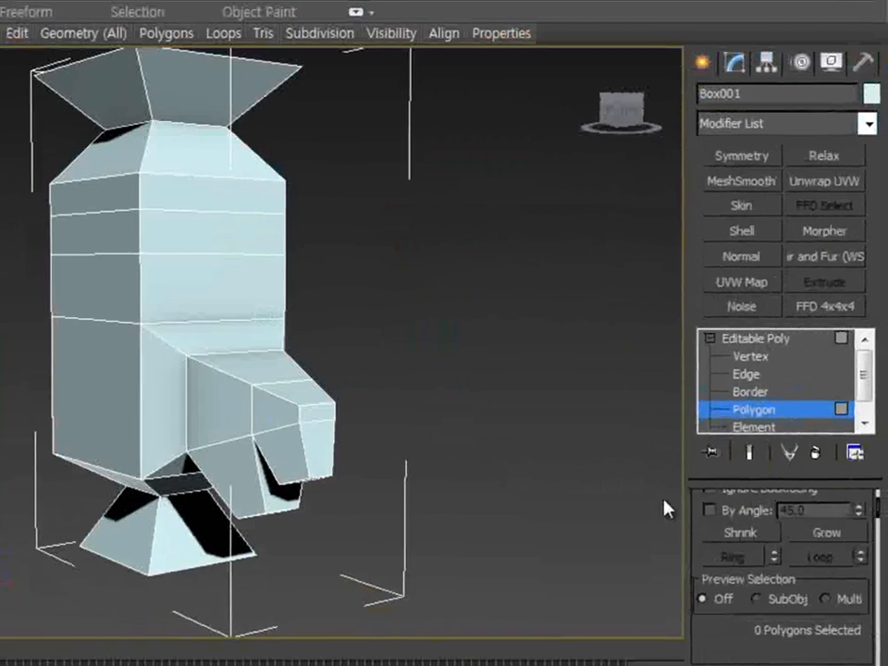
left_click_drag(717, 481, 647, 474)
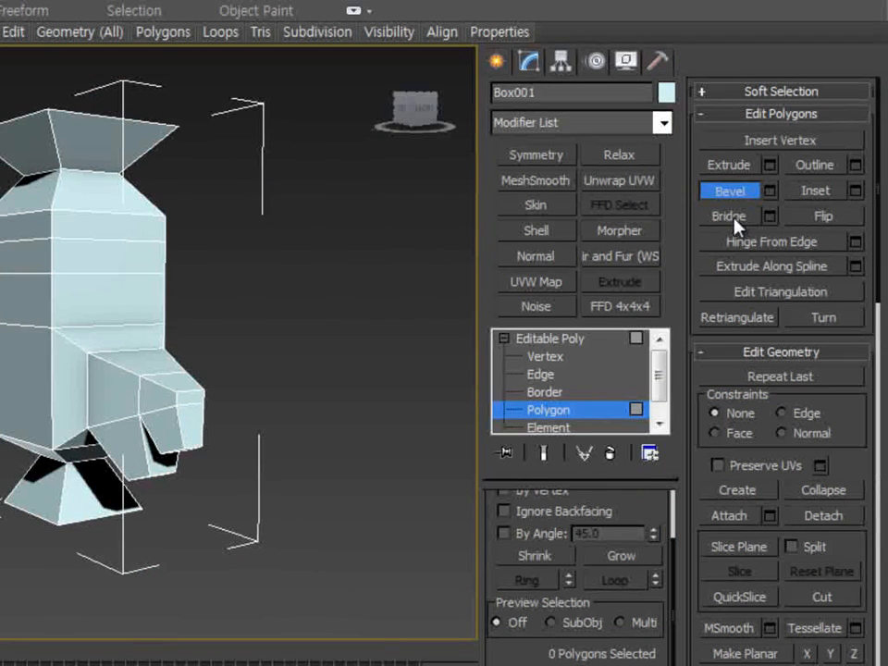
middle_click_drag(204, 209, 184, 251)
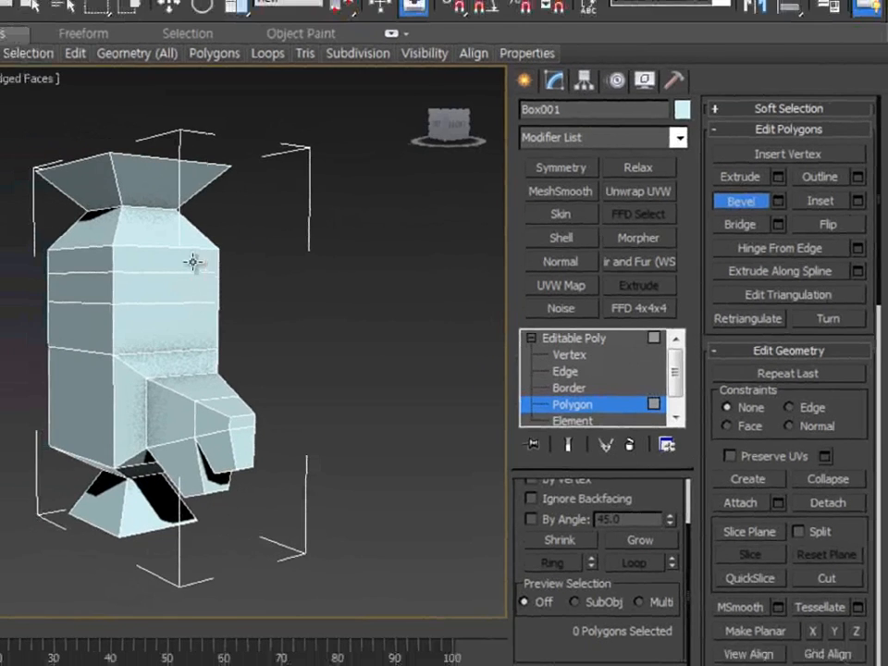
left_click(193, 262)
left_click(191, 364, "ctrl")
left_click_drag(191, 363, 252, 276)
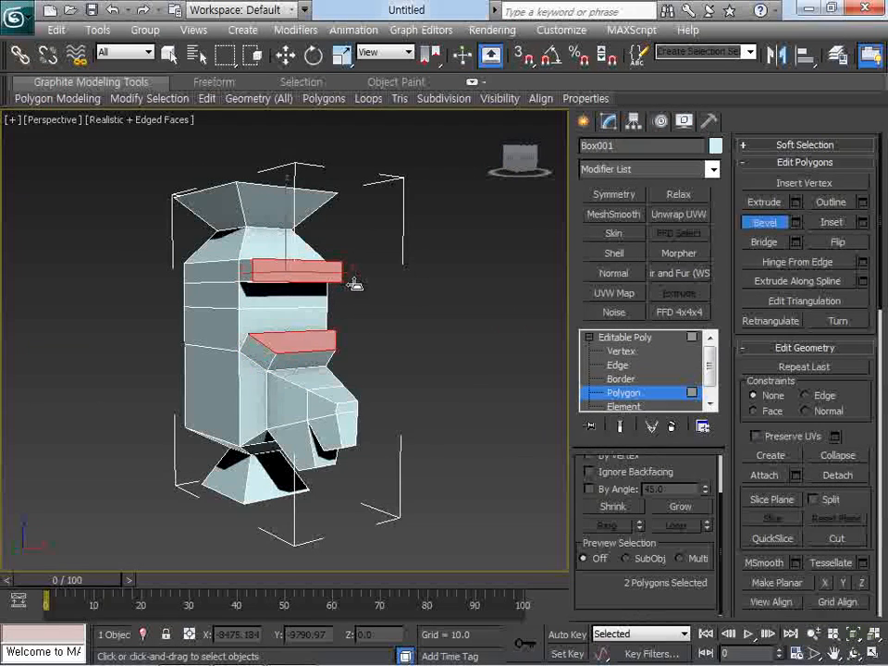
right_click(413, 351)
- Extrude the first and third polygons down the body's narrow side outward twice, forming two parallel bars, and clear the selection
left_click(200, 269)
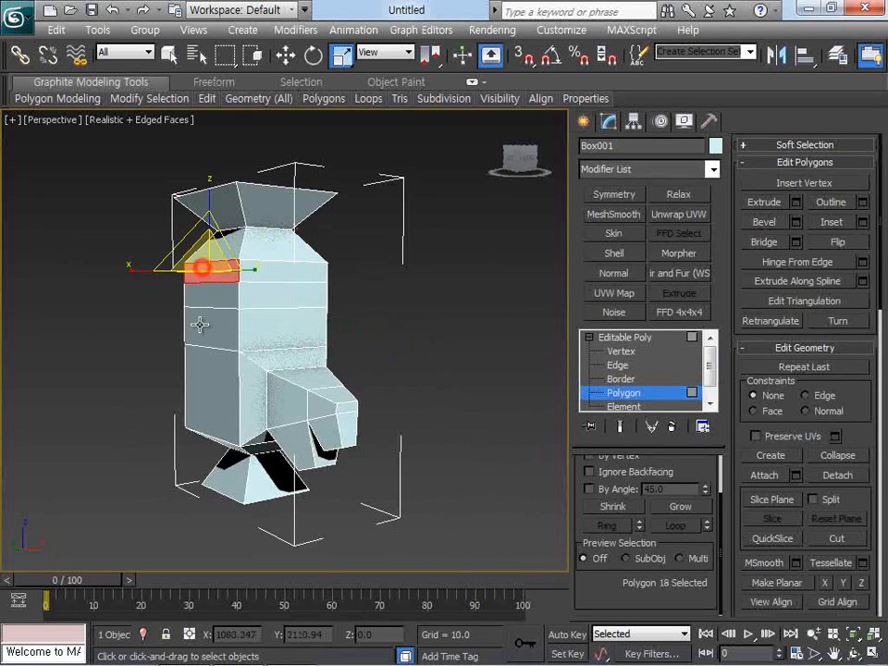
left_click(202, 324, "ctrl")
right_click(183, 327)
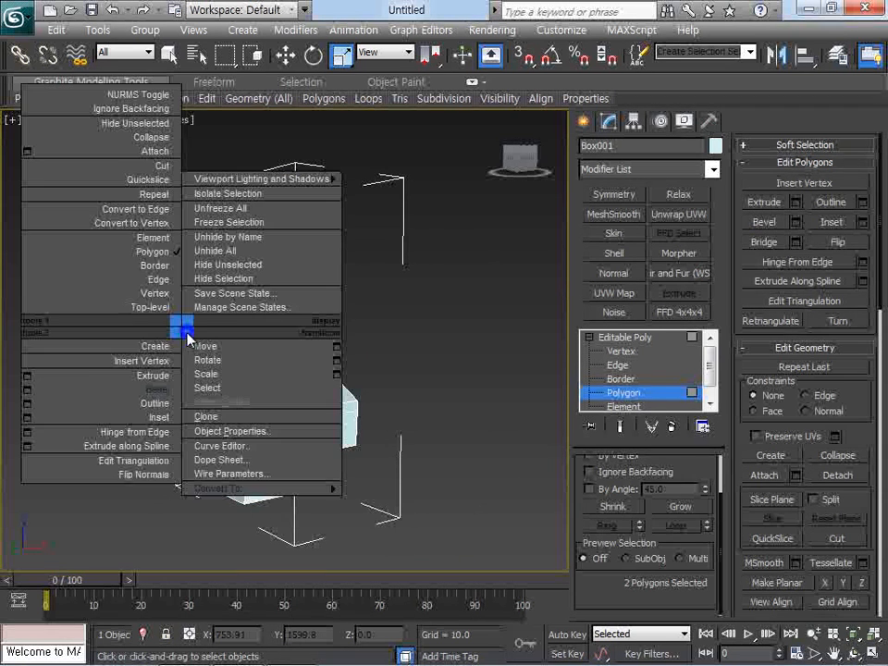
left_click(166, 377)
left_click_drag(194, 333, 201, 199)
left_click_drag(175, 328, 153, 187)
left_click(399, 323)
- Bridge the two facing inner polygons at the outer ends of the extruded bars, and clear the selection
scroll(289, 311, "up", 5)
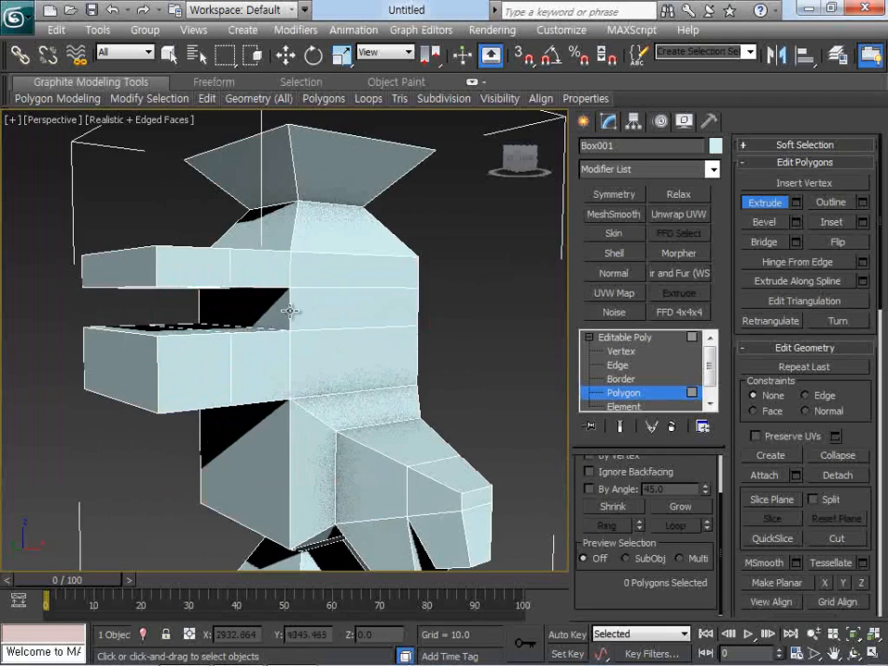
left_click(123, 326)
left_click(99, 250, "ctrl")
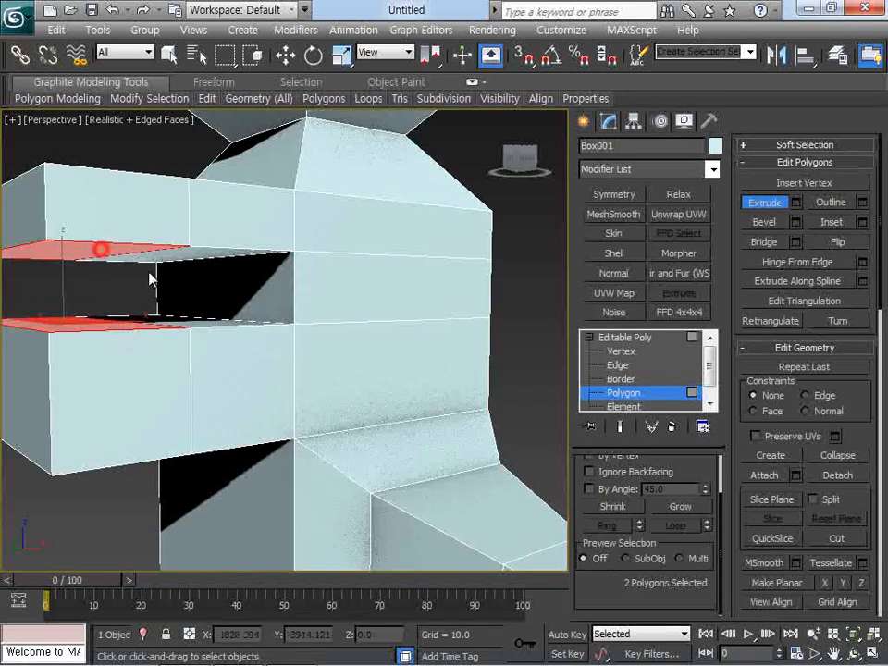
middle_click_drag(99, 250, 239, 273)
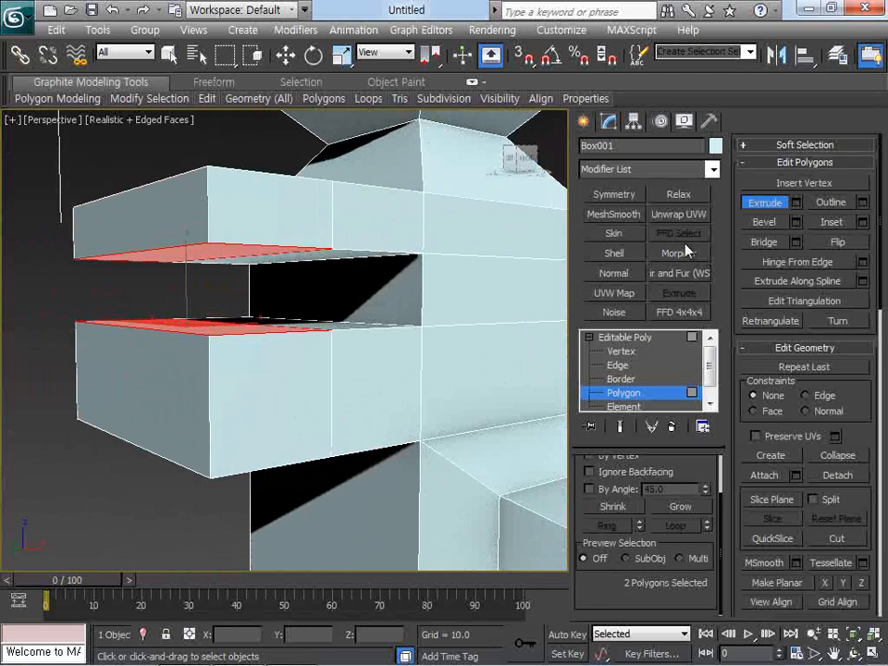
left_click(754, 241)
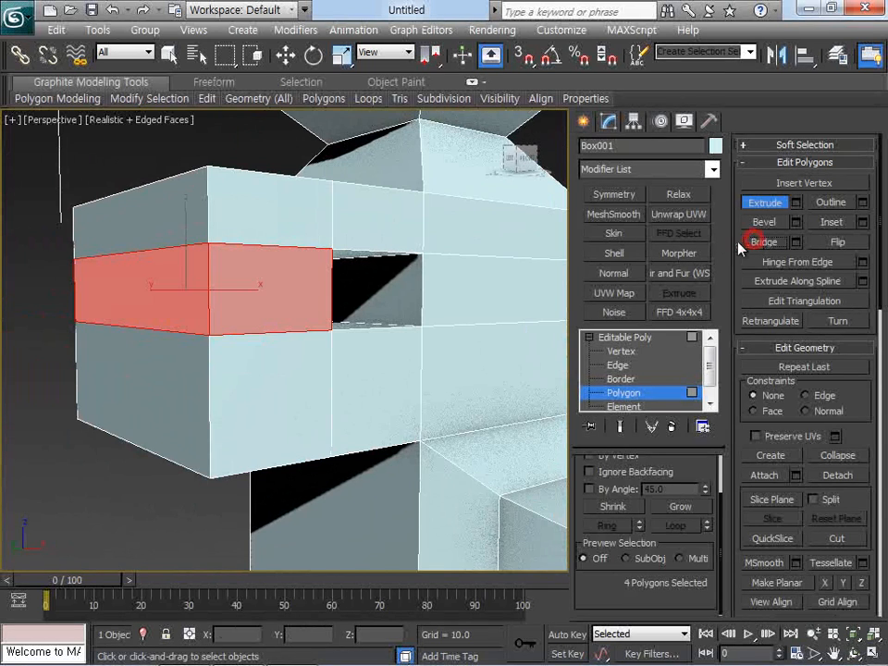
left_click(248, 134)
scroll(222, 267, "down", 5)
left_click(851, 653)
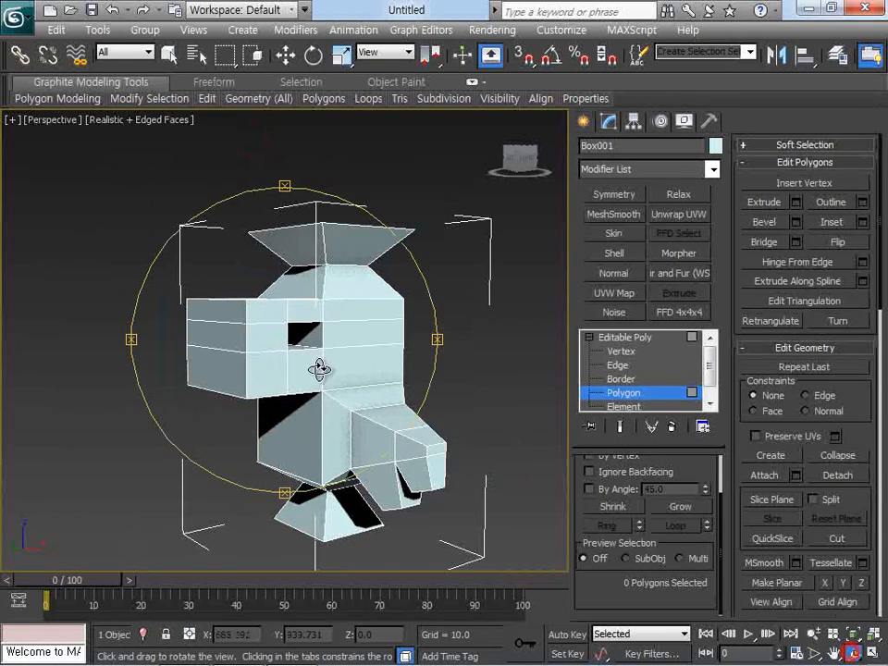
left_click_drag(320, 370, 307, 321)
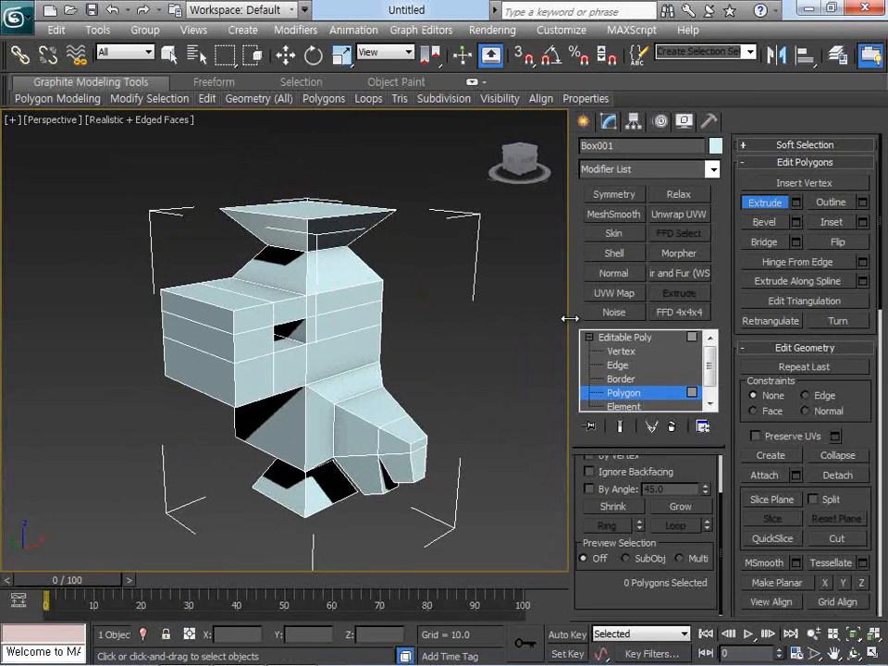
- Narrow the command panel back to a single column and reset the scene without saving the changes
left_click_drag(569, 318, 728, 318)
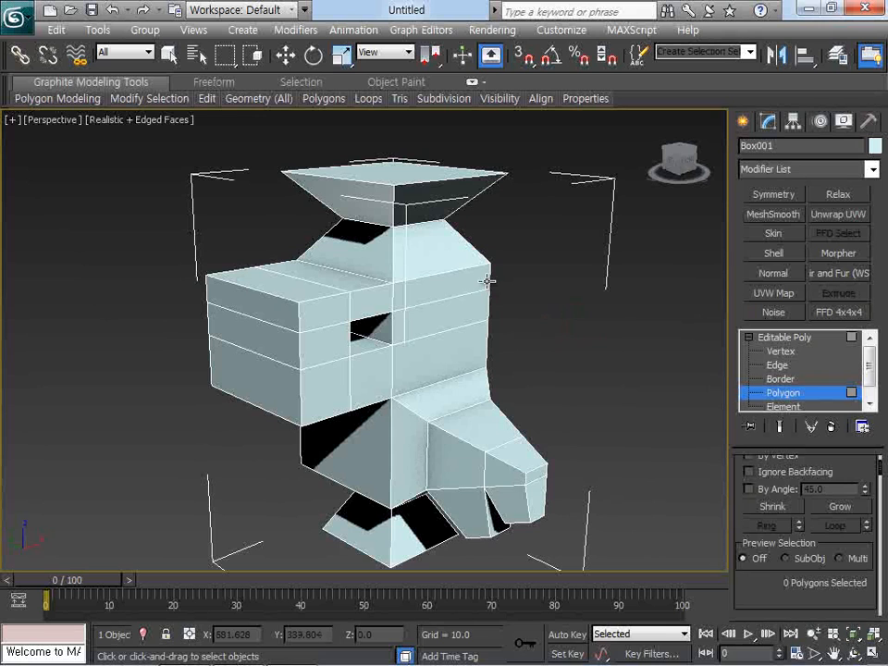
left_click(16, 14)
left_click(41, 84)
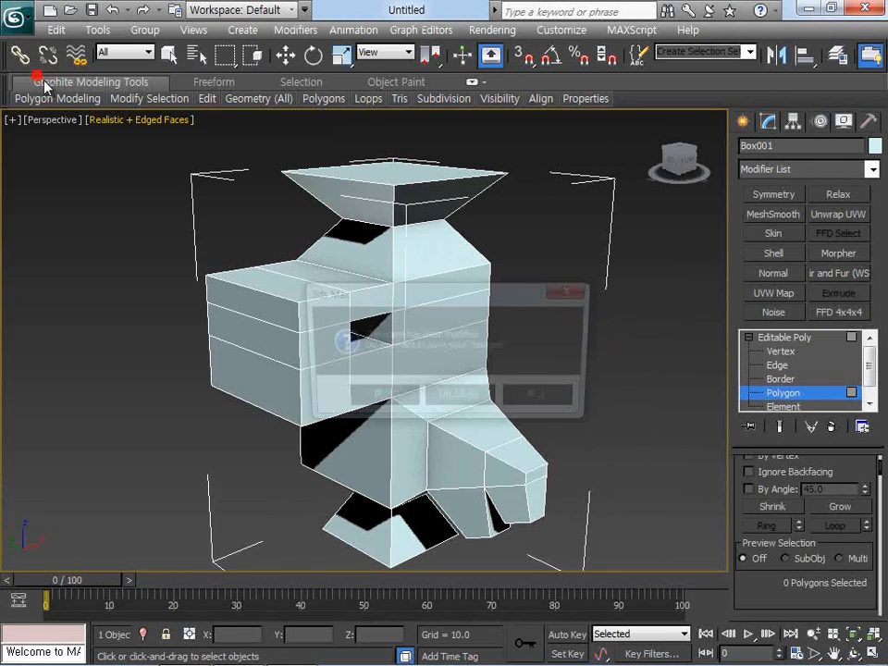
left_click(458, 394)
left_click(412, 371)
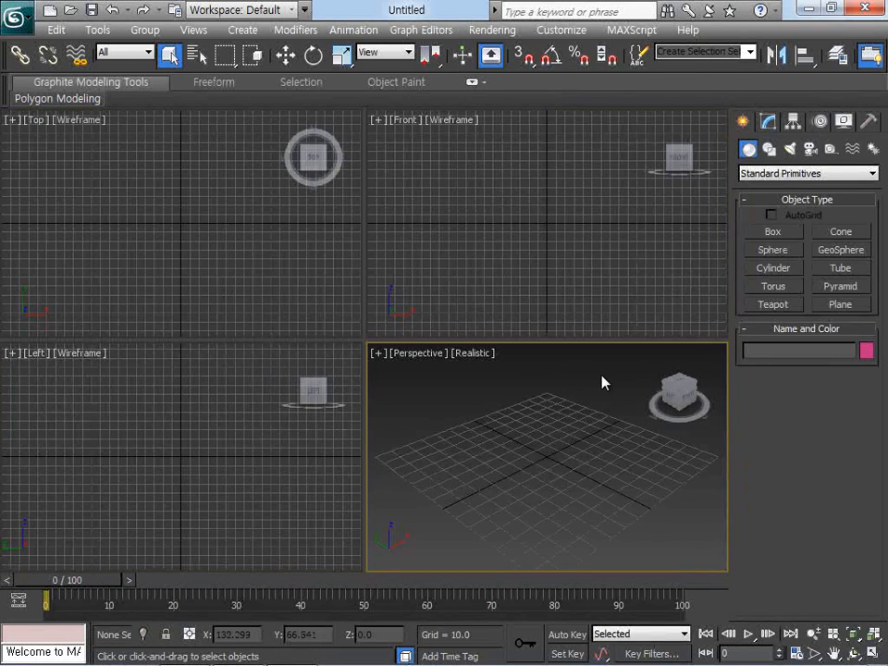
- Create a box about 148 long, 107 wide and 50 high in the Top viewport, and set its Y position to 0
left_click(757, 232)
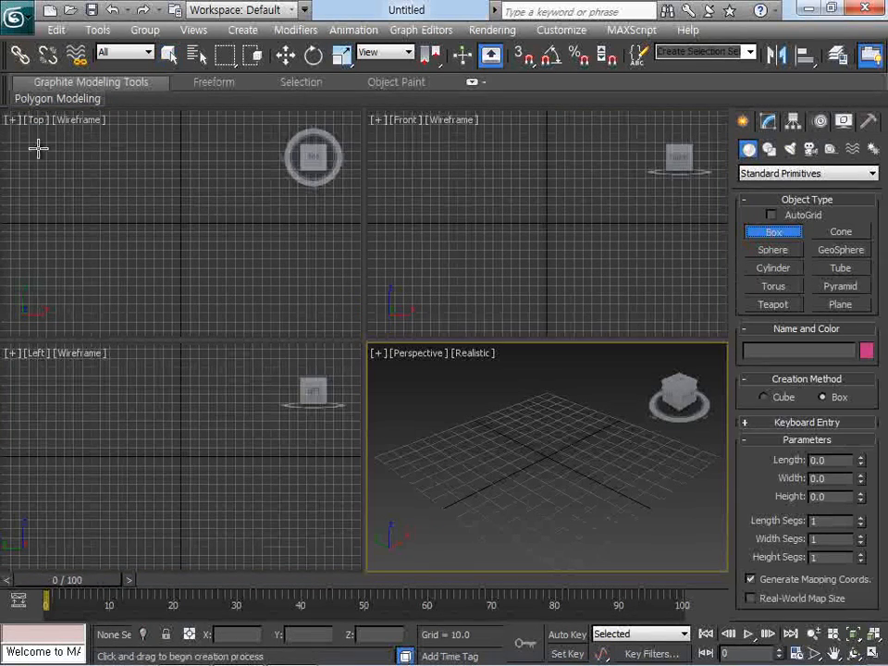
left_click_drag(132, 157, 229, 289)
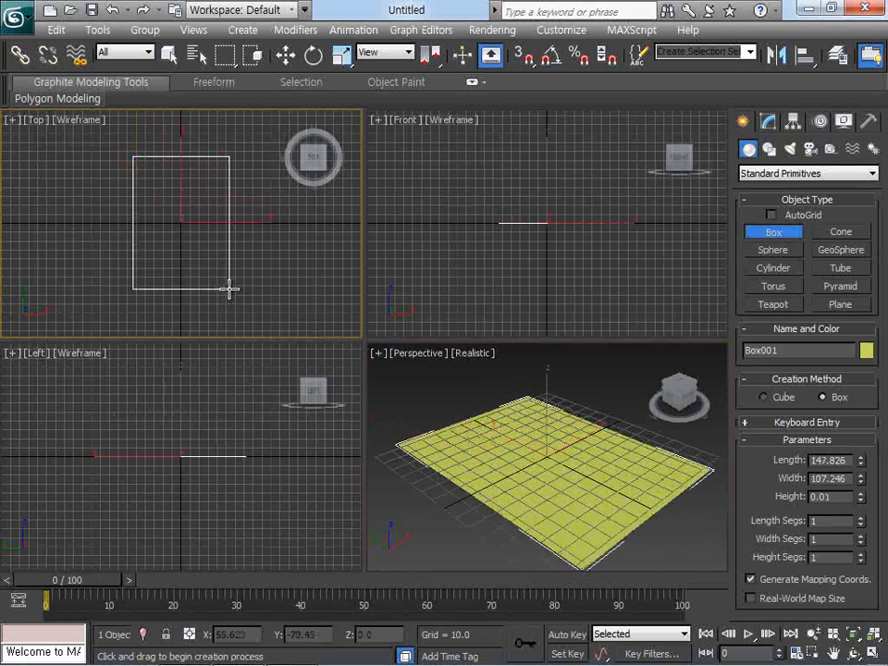
left_click(230, 222)
left_click(286, 56)
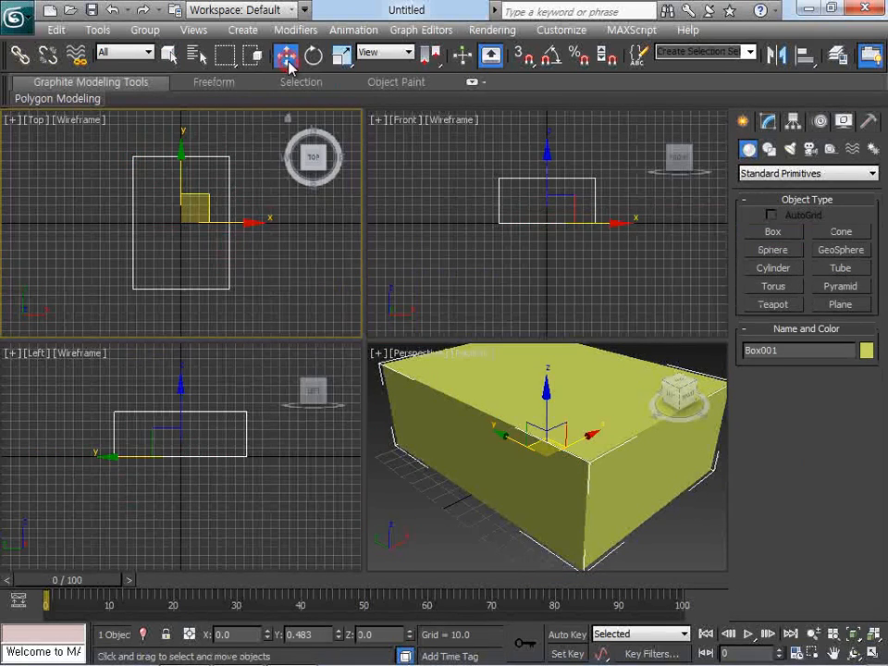
right_click(339, 635)
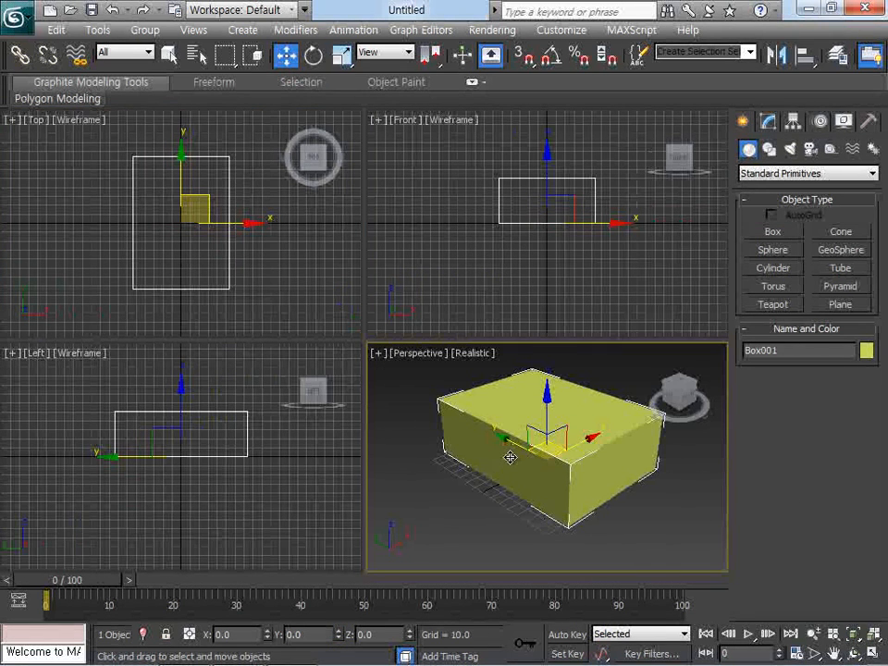
- Show edged faces in the Perspective viewport and maximize that viewport
key("F4")
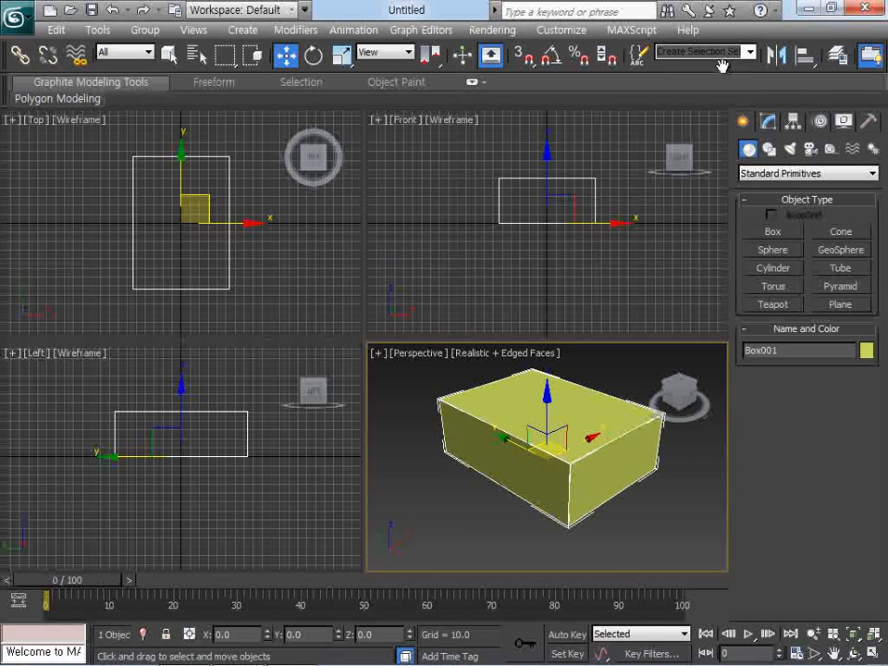
left_click_drag(721, 67, 587, 92)
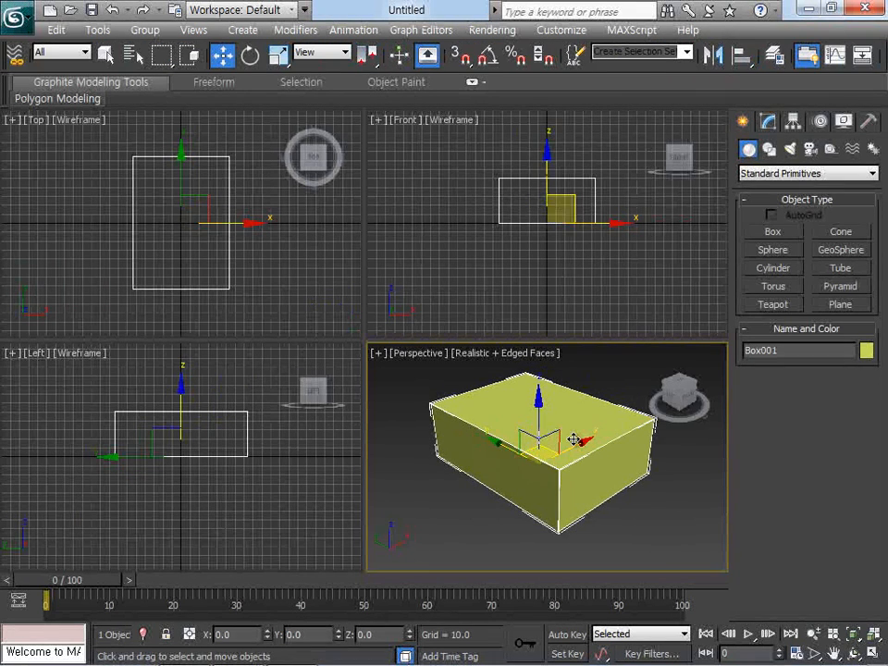
key("alt+w")
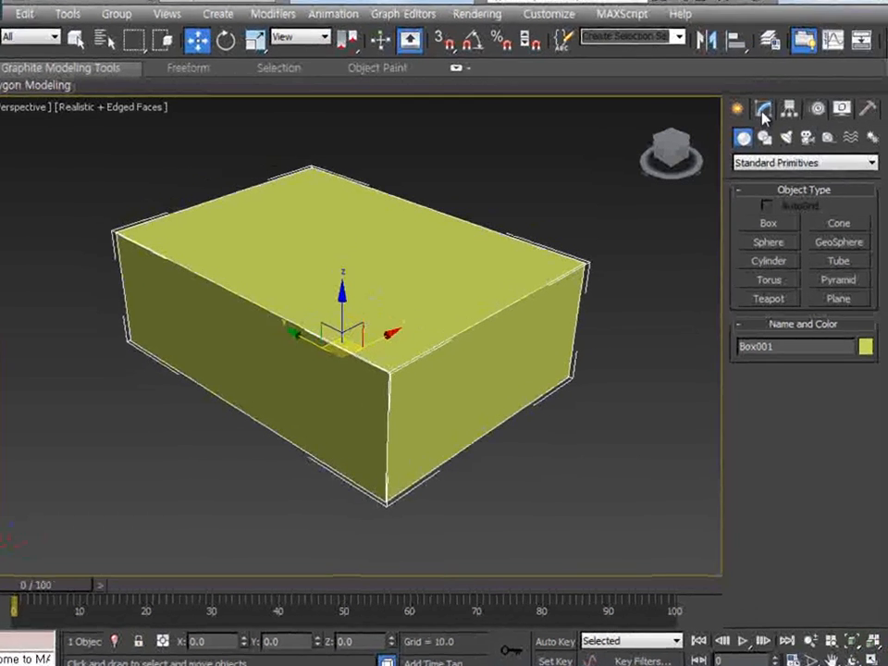
- Set the box's length segments to 3
left_click(767, 121)
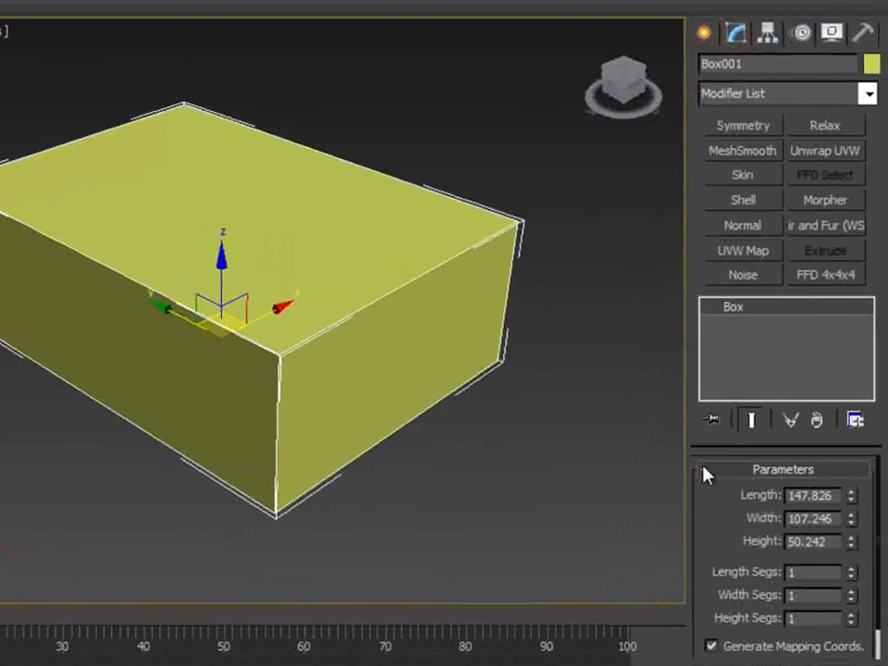
left_click_drag(708, 448, 709, 442)
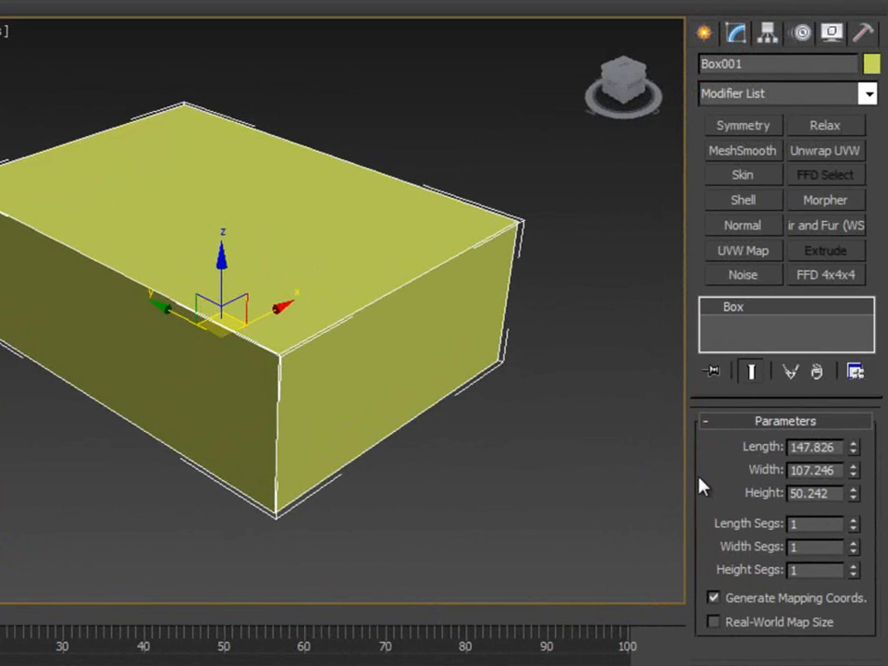
left_click(852, 520)
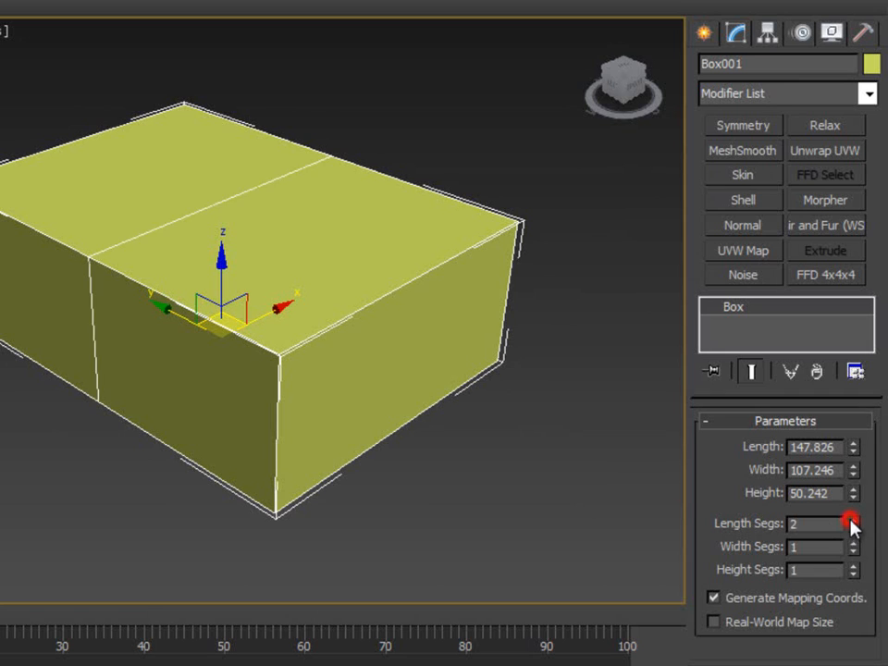
left_click(852, 520)
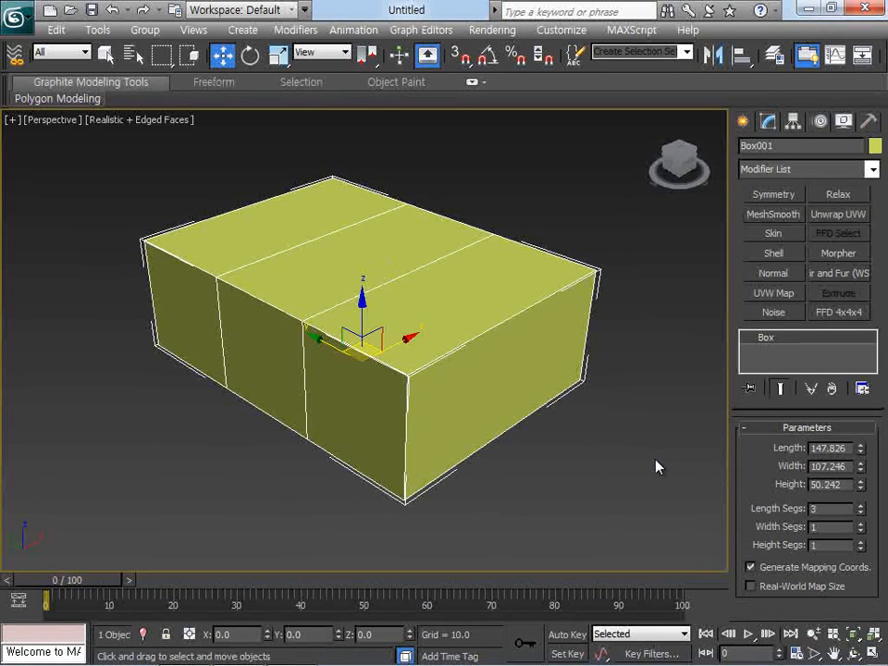
- Try 5 width segments and 7 height segments on the box, and reset both to 1
left_click(741, 123)
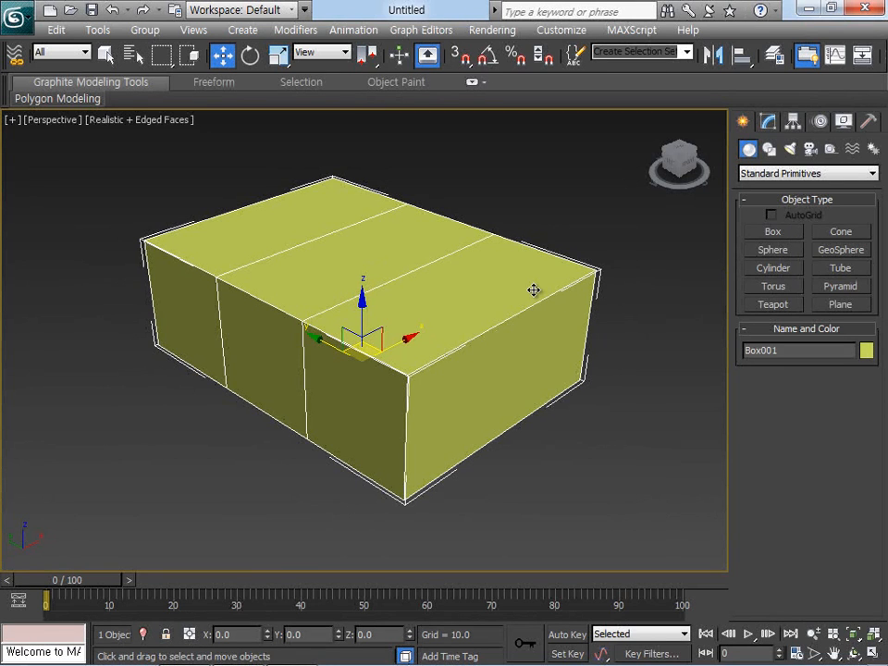
left_click(768, 122)
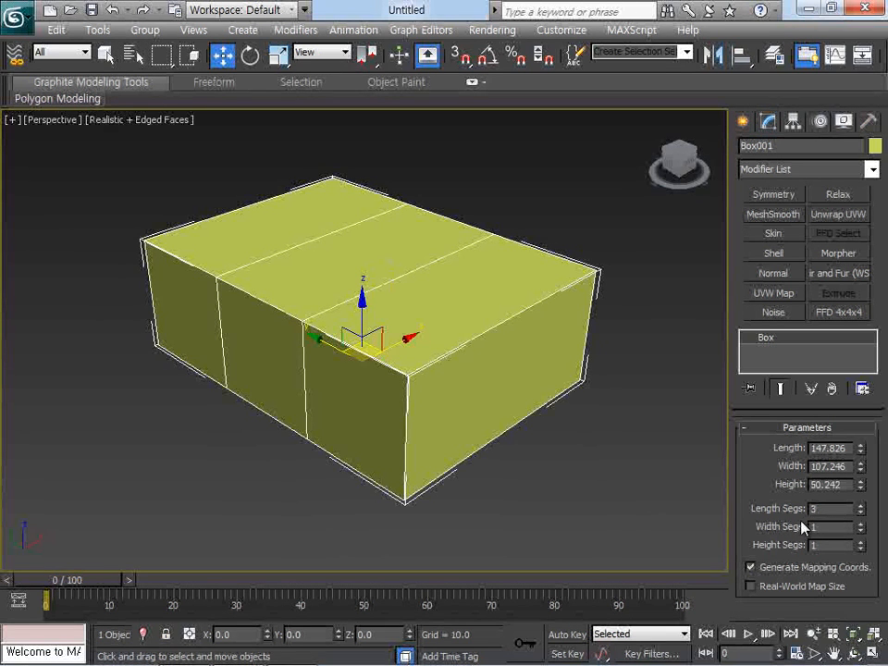
left_click_drag(860, 526, 861, 486)
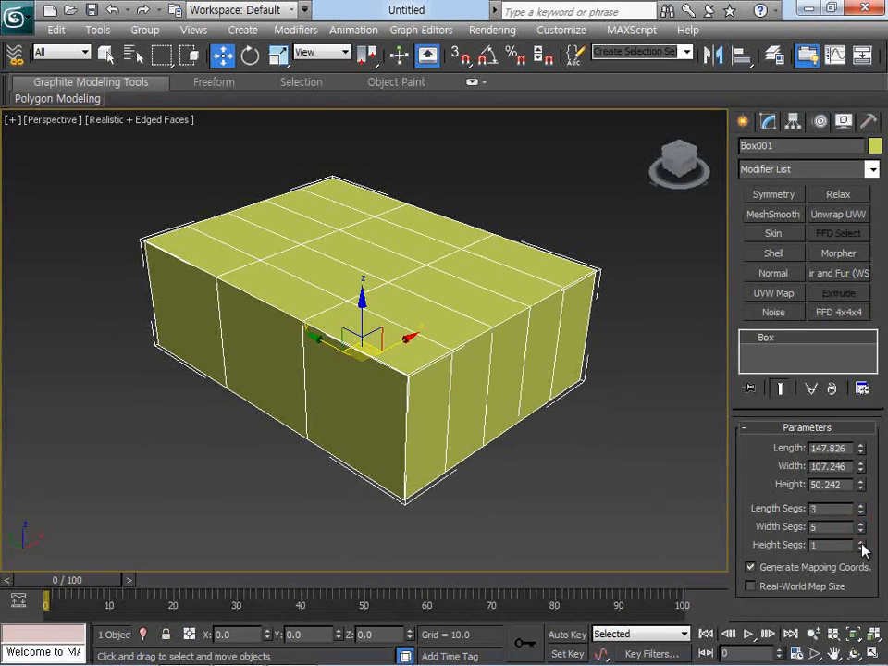
left_click_drag(863, 548, 861, 519)
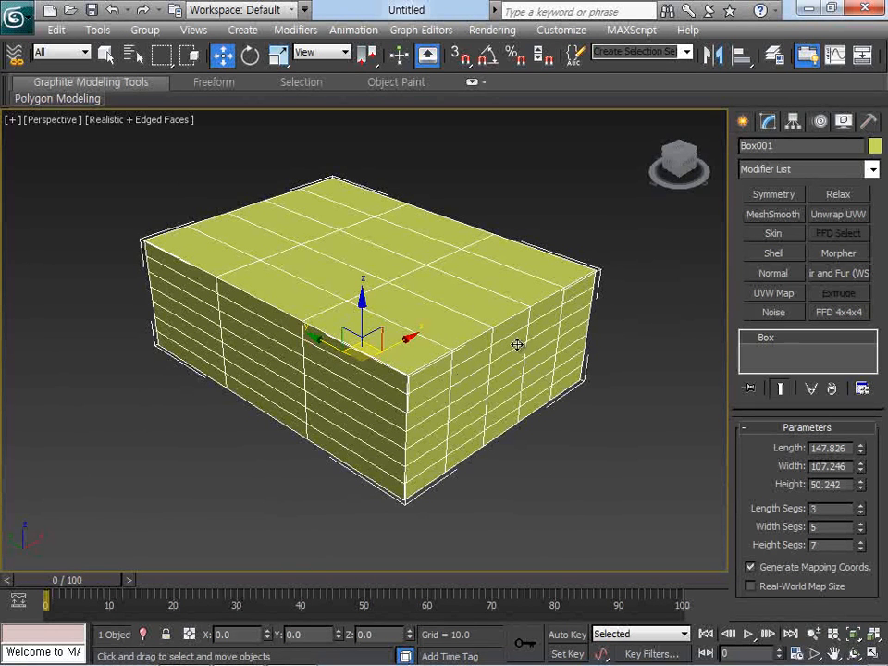
right_click(860, 528)
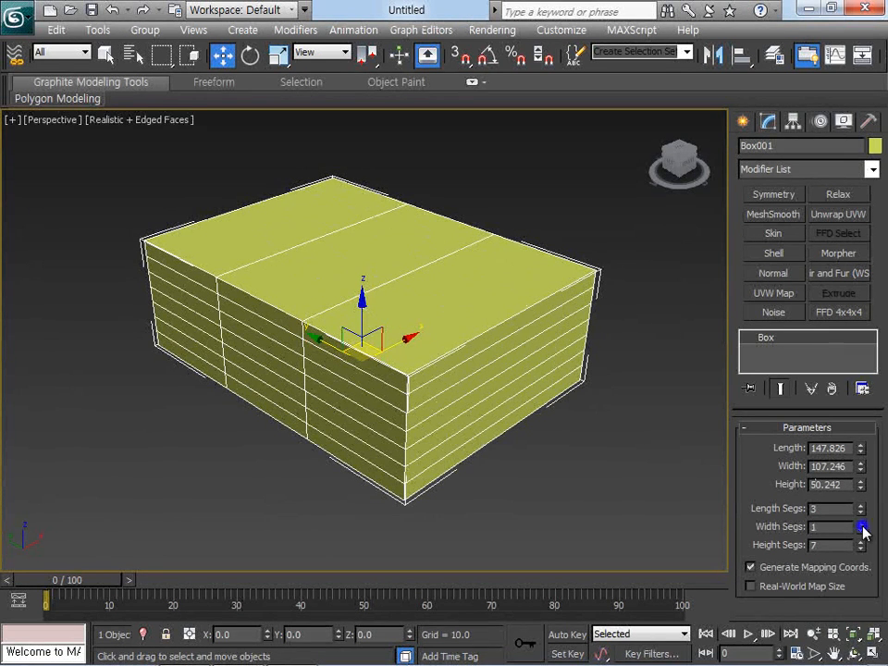
right_click(860, 546)
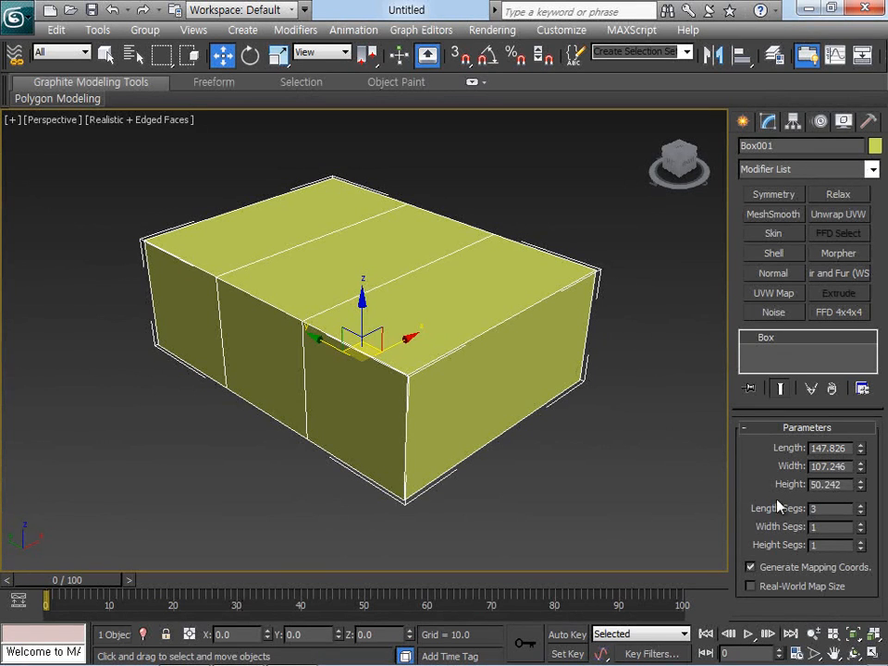
- Convert the box to an Editable Poly and enter its Polygon sub-object level
right_click(352, 236)
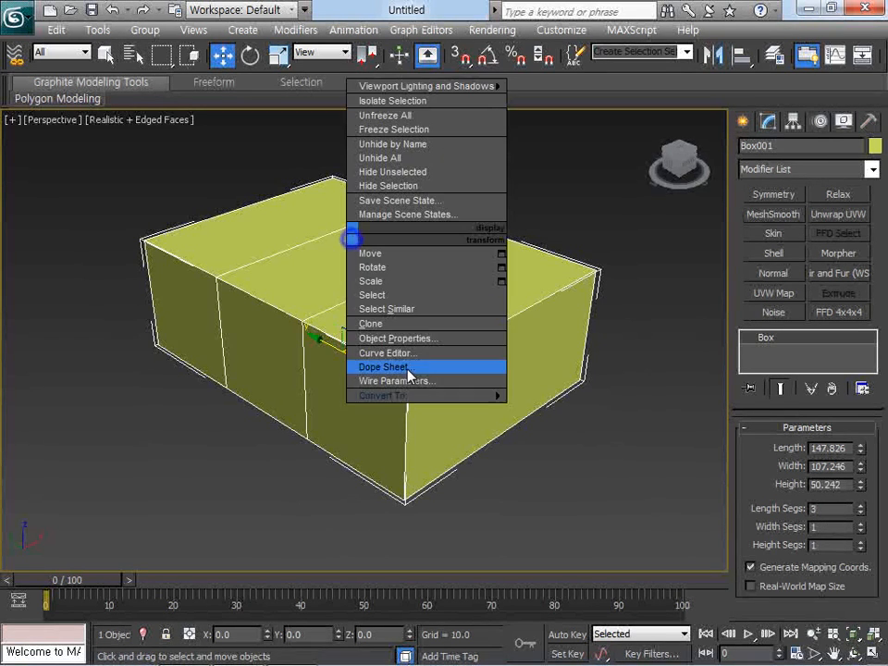
mouse_move(408, 396)
left_click(531, 408)
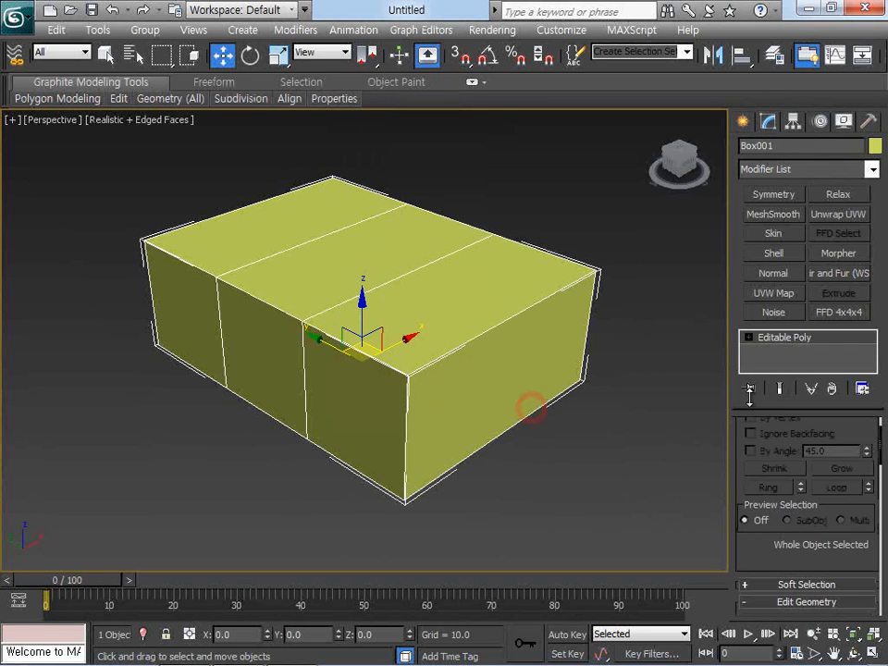
left_click(750, 338)
mouse_move(753, 399)
left_mouse_down()
mouse_move(749, 416)
mouse_move(761, 416)
left_mouse_up()
left_click(777, 393)
- Select the middle polygons on both long sides of the box and Extrude them outward to form a pair of wings
left_click(274, 343)
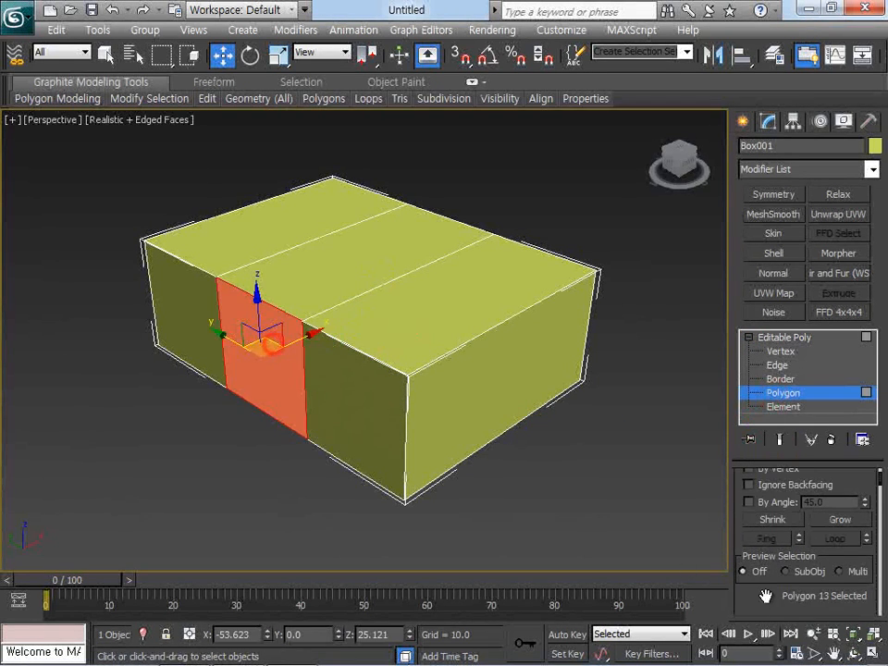
left_click(854, 653)
left_click_drag(528, 438, 353, 316)
scroll(352, 317, "down", 3)
key("w")
left_click(428, 359, "ctrl")
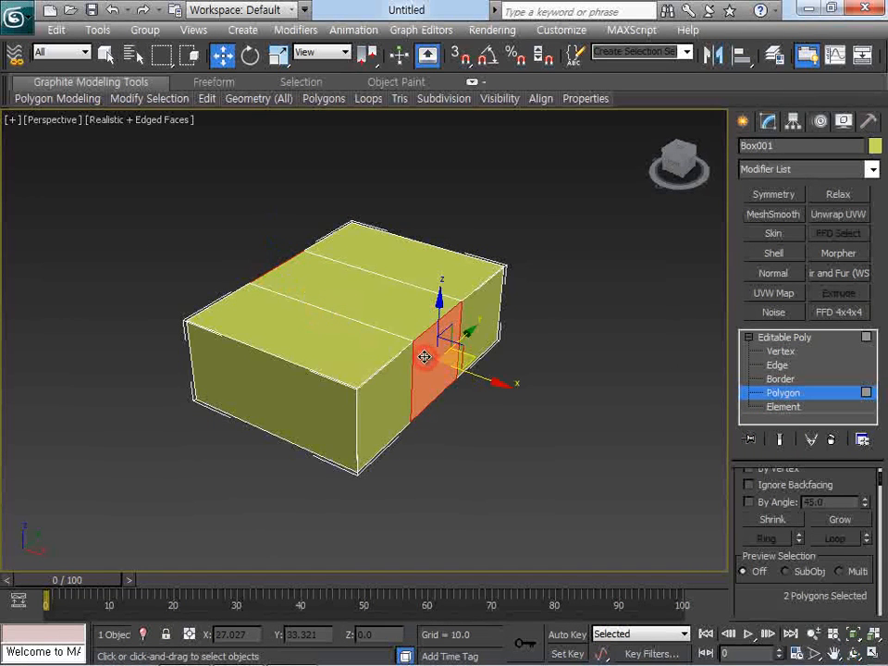
right_click(425, 362)
left_click(366, 399)
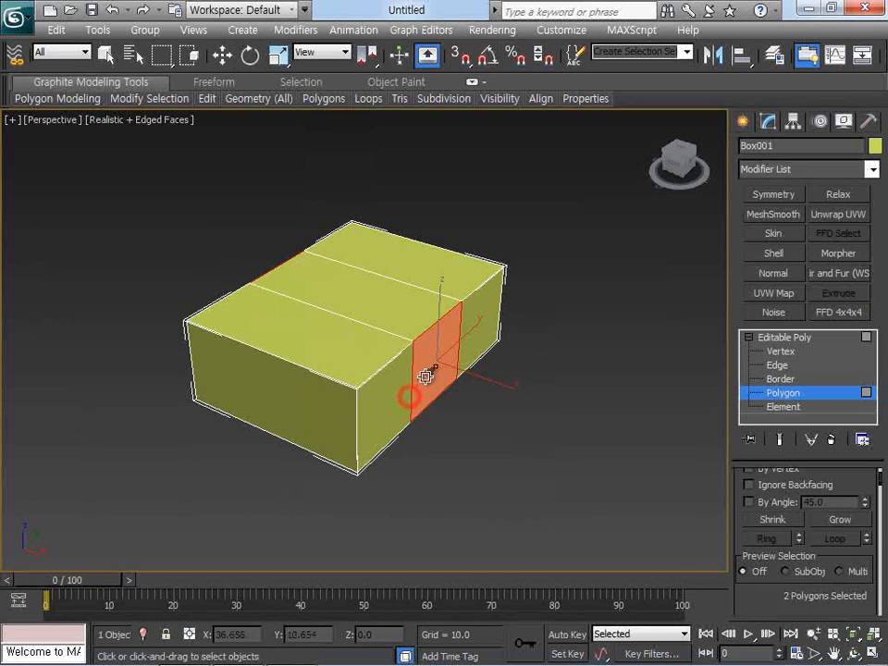
left_click_drag(422, 370, 452, 121)
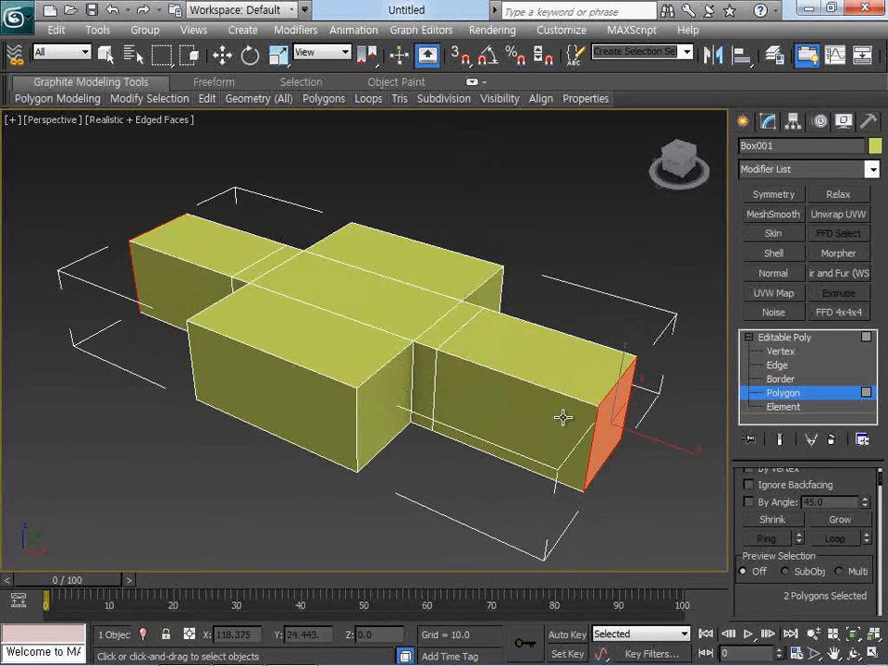
- Extrude the front end face of the box forward by about half the depth of the body to lengthen the fuselage
left_click(305, 416)
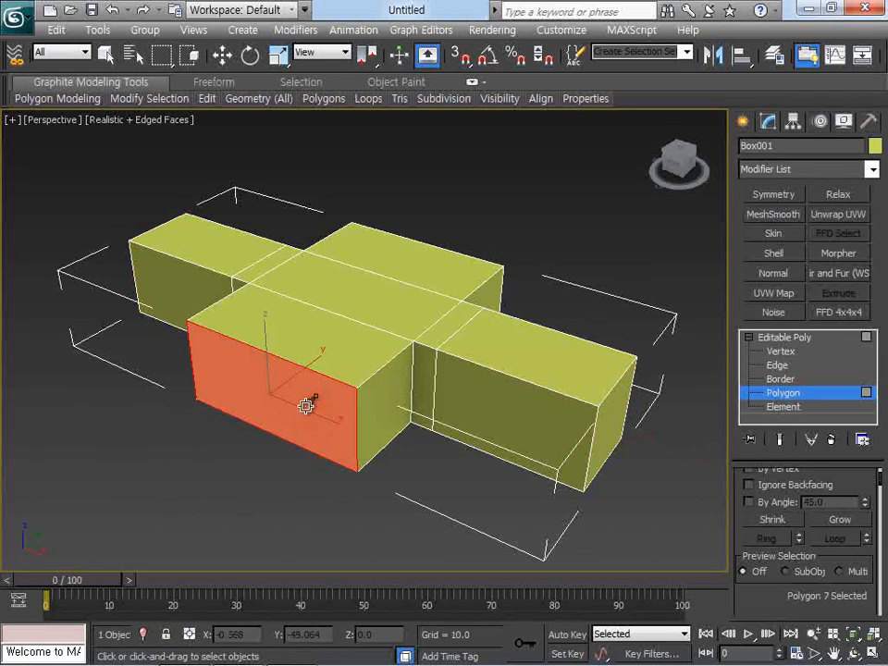
left_click_drag(295, 395, 288, 212)
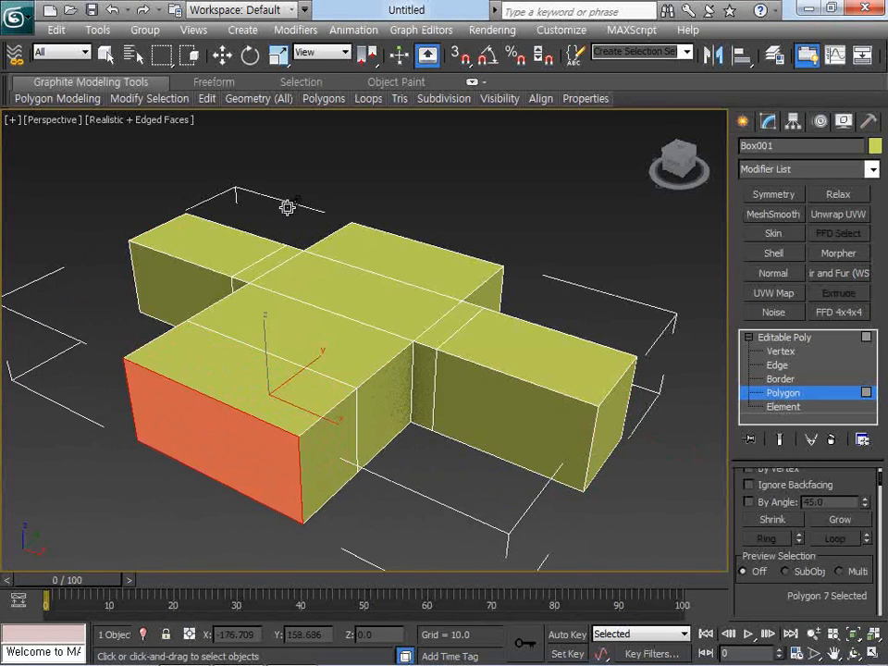
key("ctrl+z")
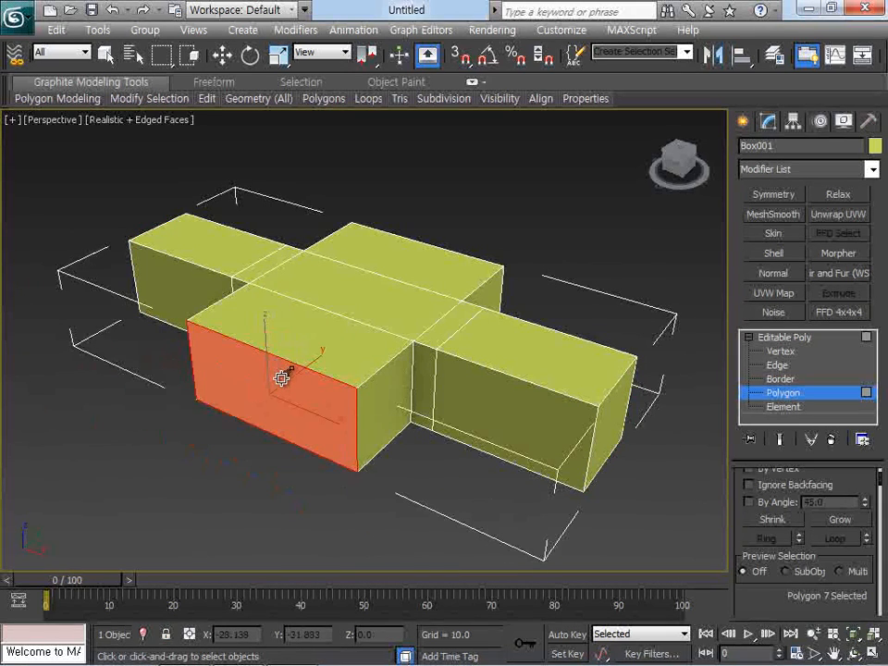
left_click_drag(268, 402, 290, 200)
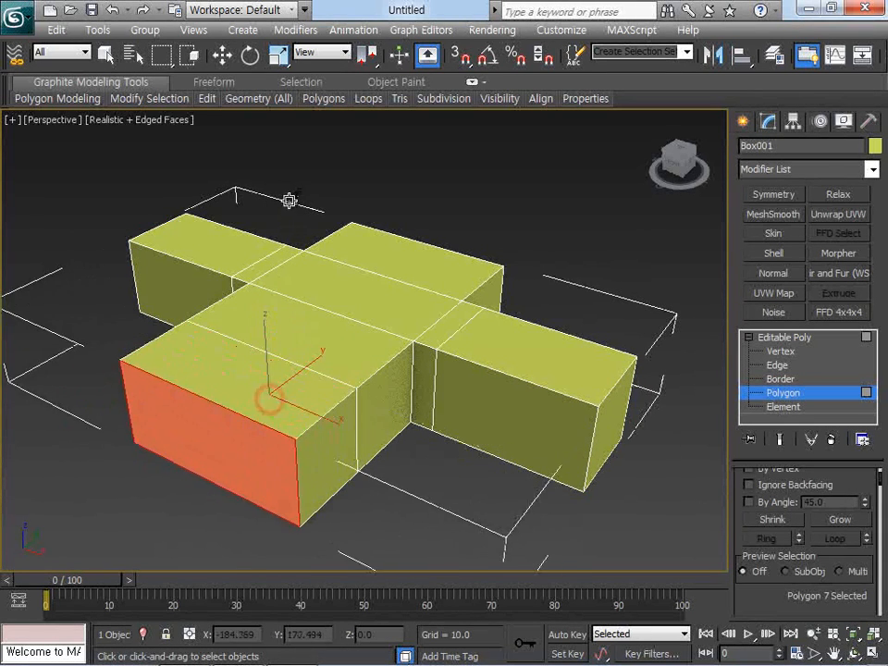
- Bevel the front end face forward and inward to form a tapered nose
middle_click_drag(309, 304, 373, 255)
key("w")
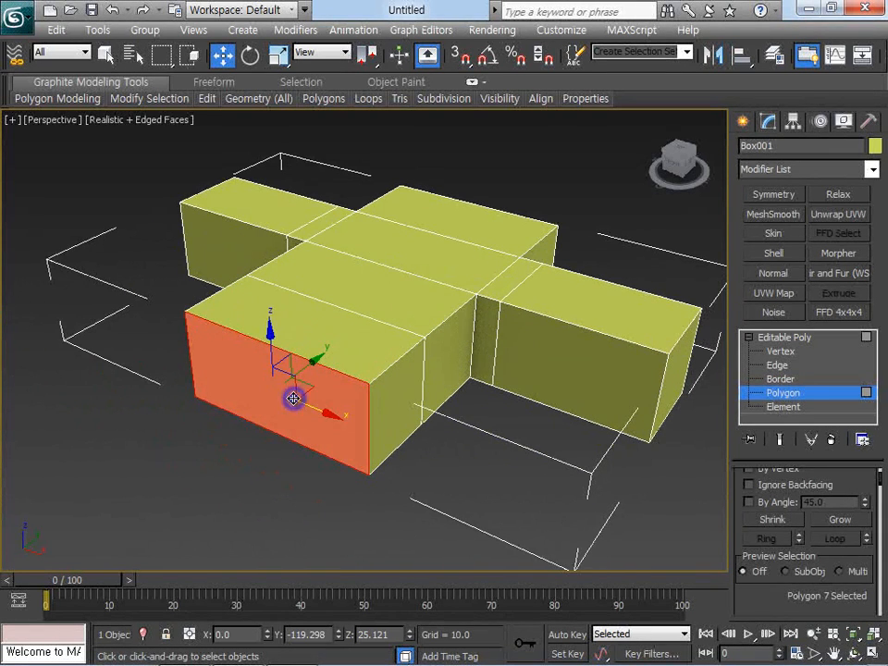
left_click_drag(293, 398, 417, 304)
- Select the rear end face of the fuselage and Extrude it backward twice to add two tail segments
key("ctrl+r")
scroll(417, 303, "down", 3)
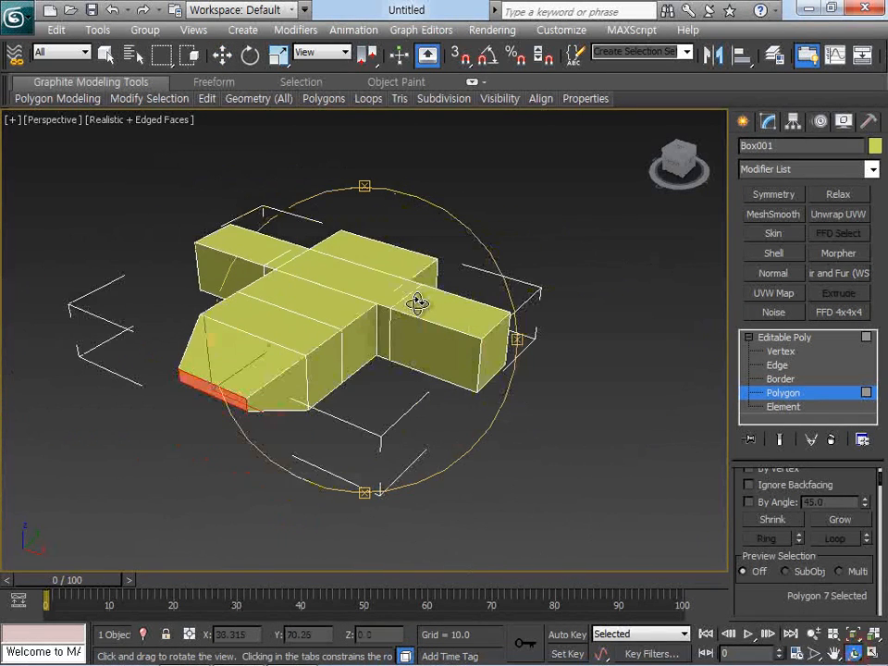
middle_click_drag(417, 304, 412, 335, "alt")
left_click(428, 359)
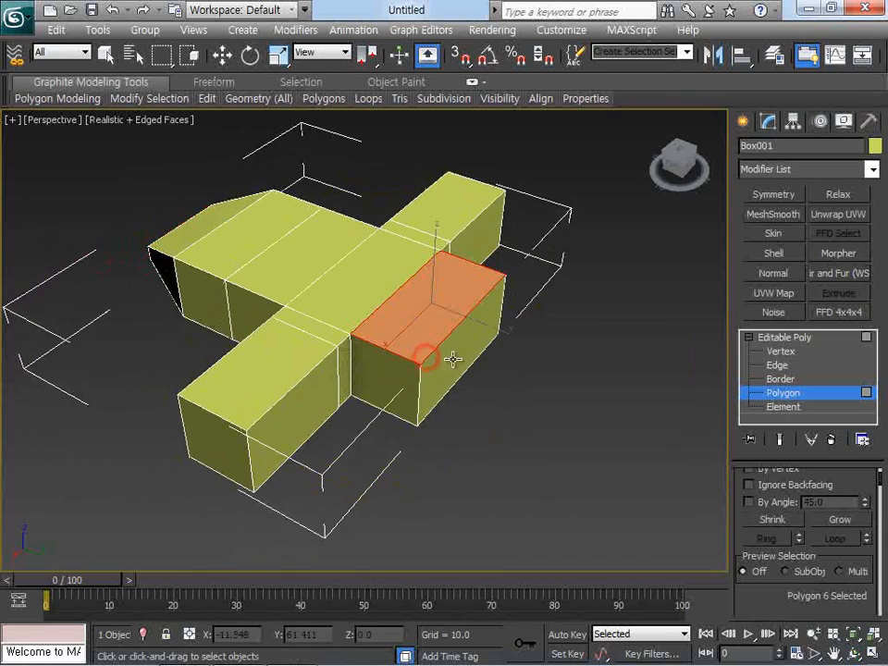
left_click_drag(453, 359, 474, 352)
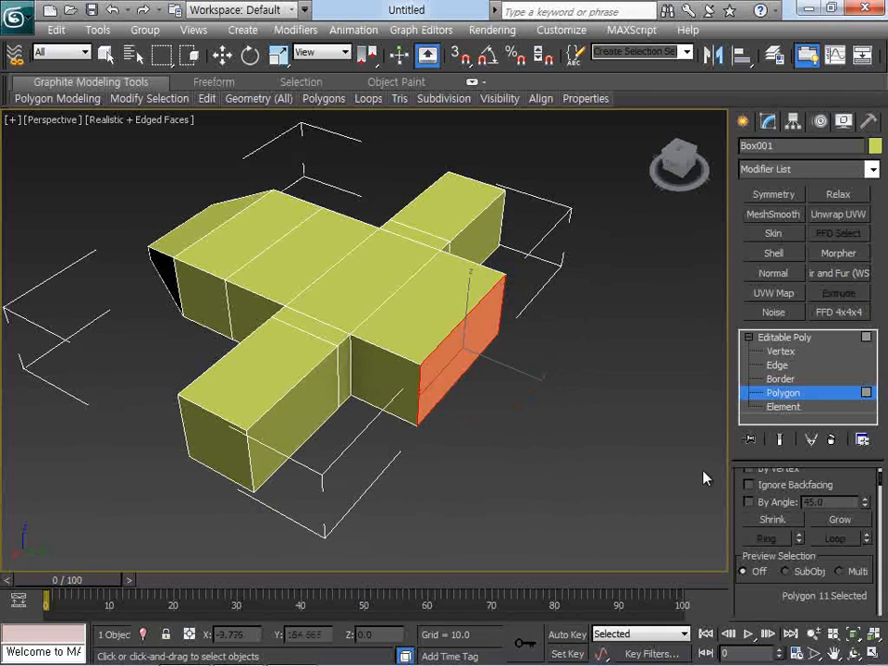
right_click(445, 352)
right_click(436, 367)
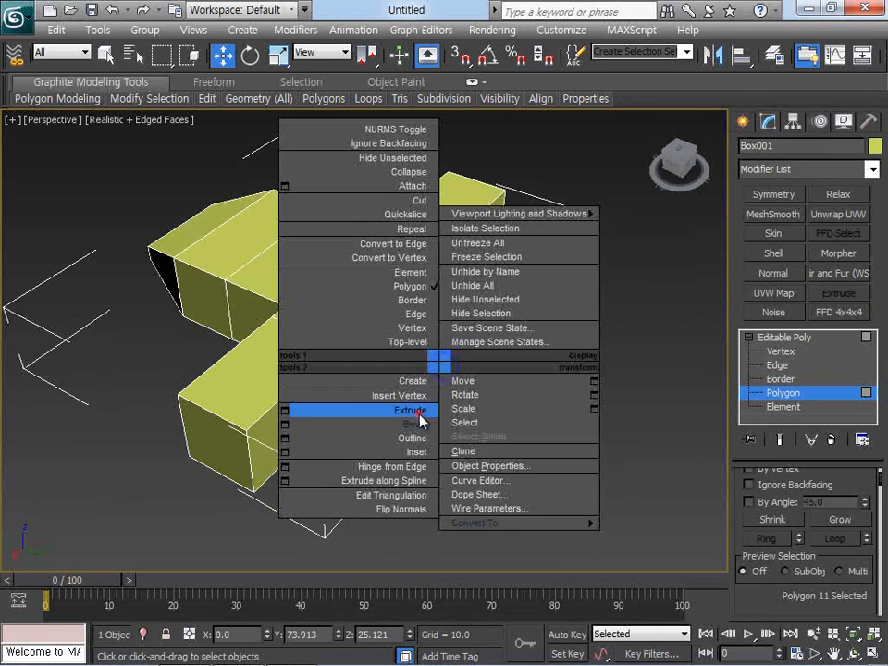
left_click(419, 414)
left_click_drag(440, 370, 509, 179)
left_click_drag(517, 377, 568, 192)
- Select both side polygons of the rearmost segment and Extrude them outward twice to form the small tail wings
left_click(511, 420)
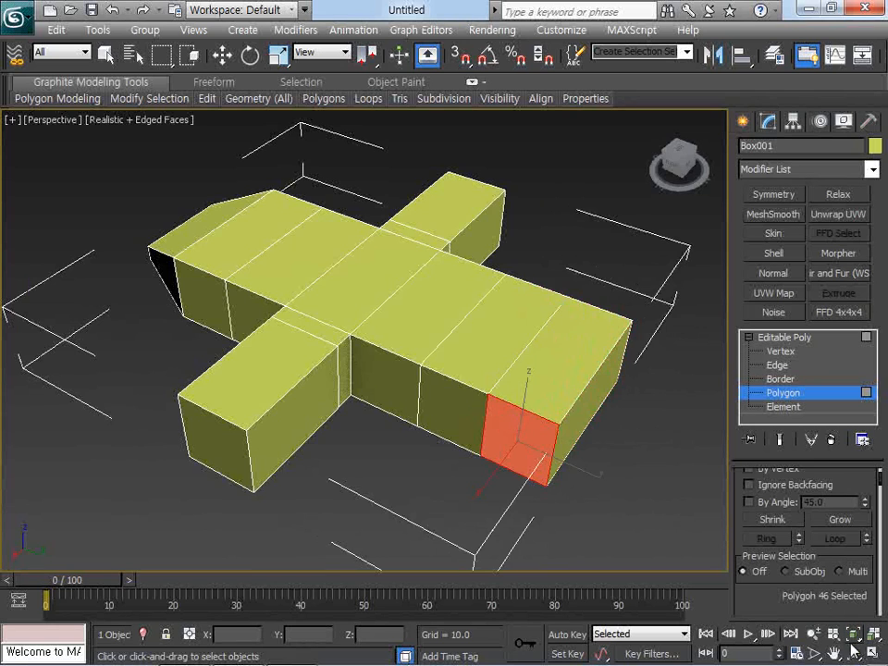
key("ctrl+r")
scroll(421, 332, "down", 5)
left_click_drag(422, 331, 512, 373)
scroll(392, 333, "up", 10)
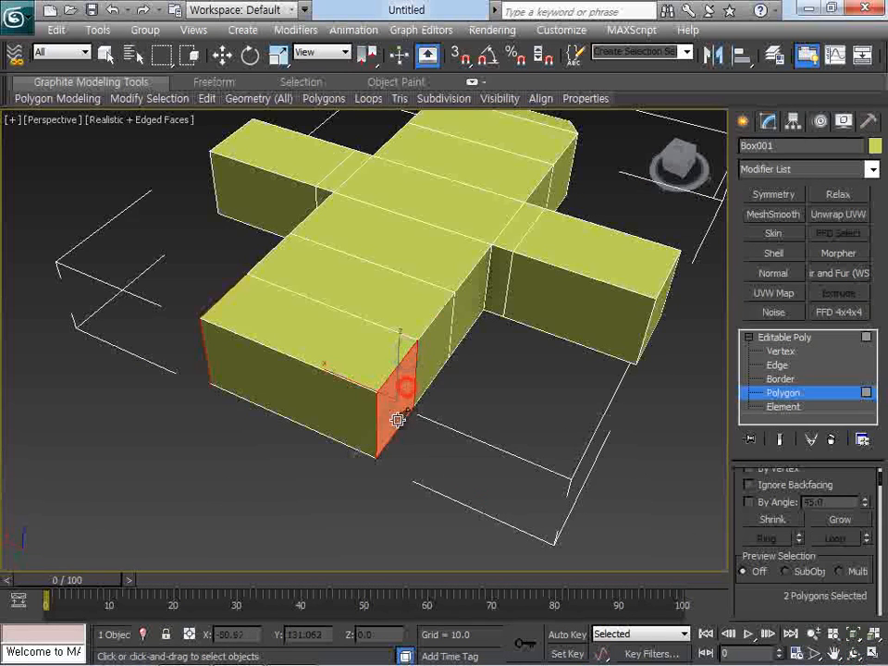
left_click_drag(398, 420, 421, 350)
left_click_drag(416, 408, 486, 200)
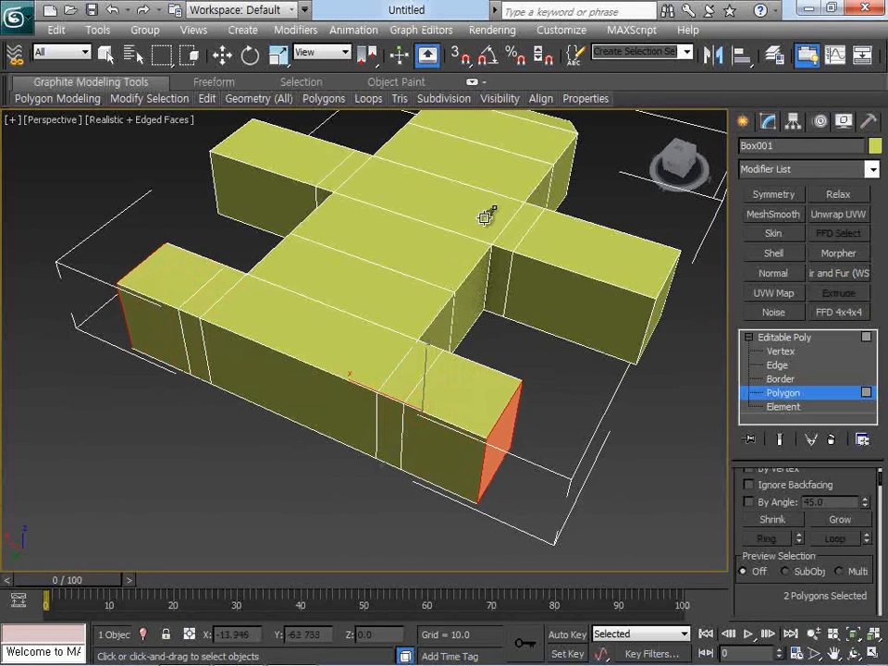
- Extrude the top polygon of the rearmost segment upward twice to form the vertical tail fin
left_click_drag(304, 326, 307, 302)
left_click(856, 635)
left_click(857, 654)
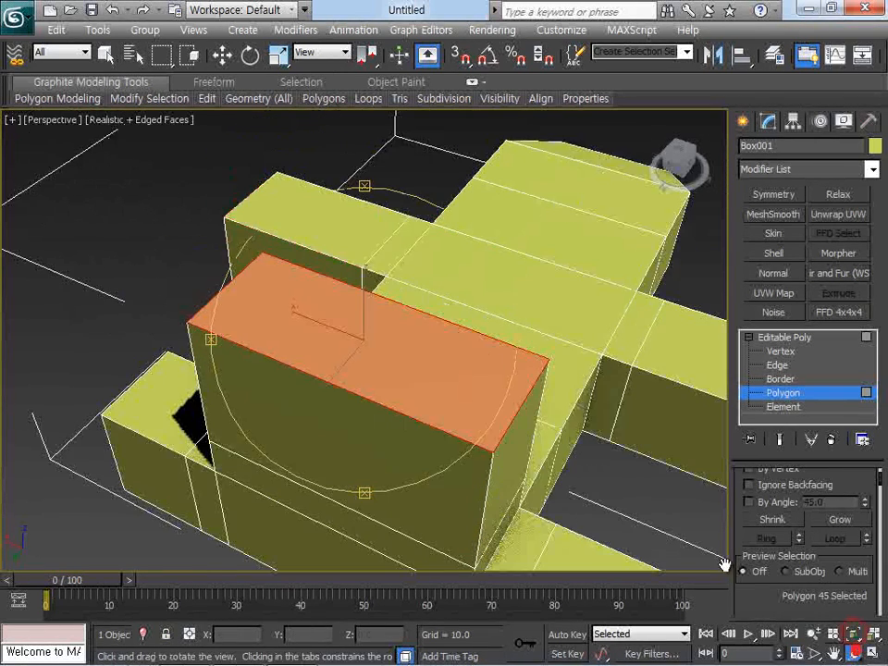
left_click_drag(472, 363, 516, 273)
right_click(516, 273)
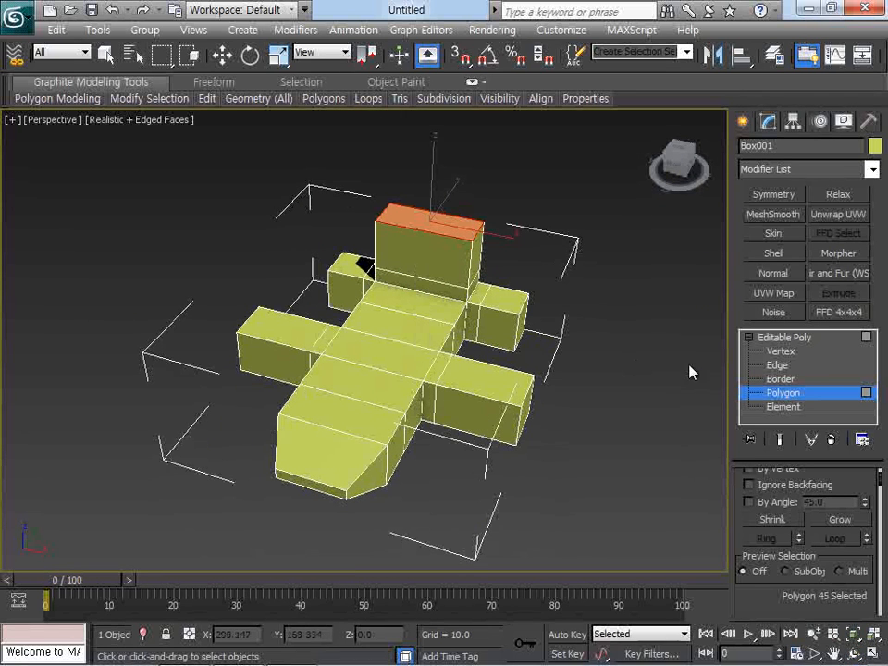
- At Vertex level, select the fuselage, fin and wing-root vertices in the Front view and scale them to 68% along X
left_click(780, 352)
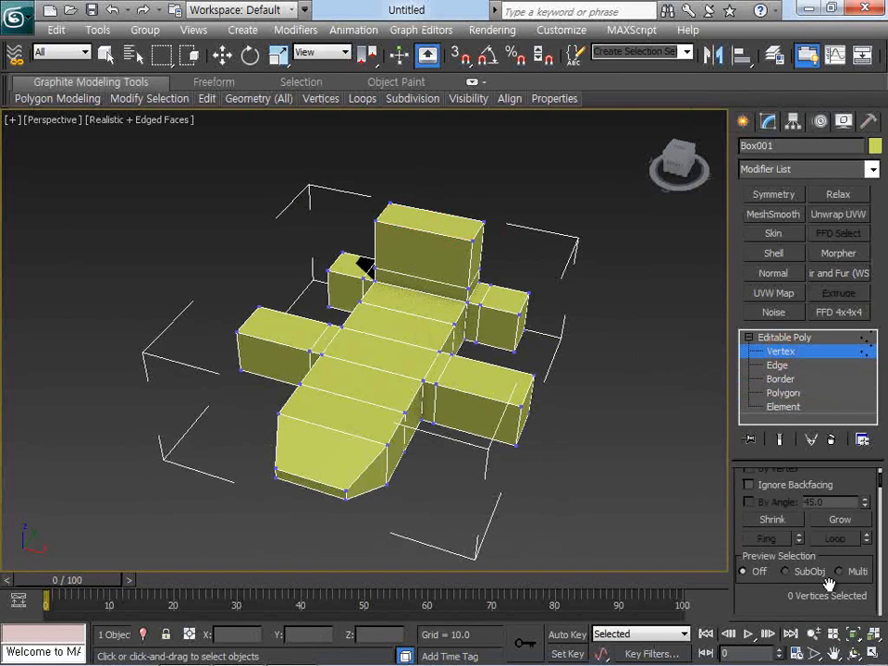
left_click(872, 653)
left_click_drag(490, 149, 607, 274)
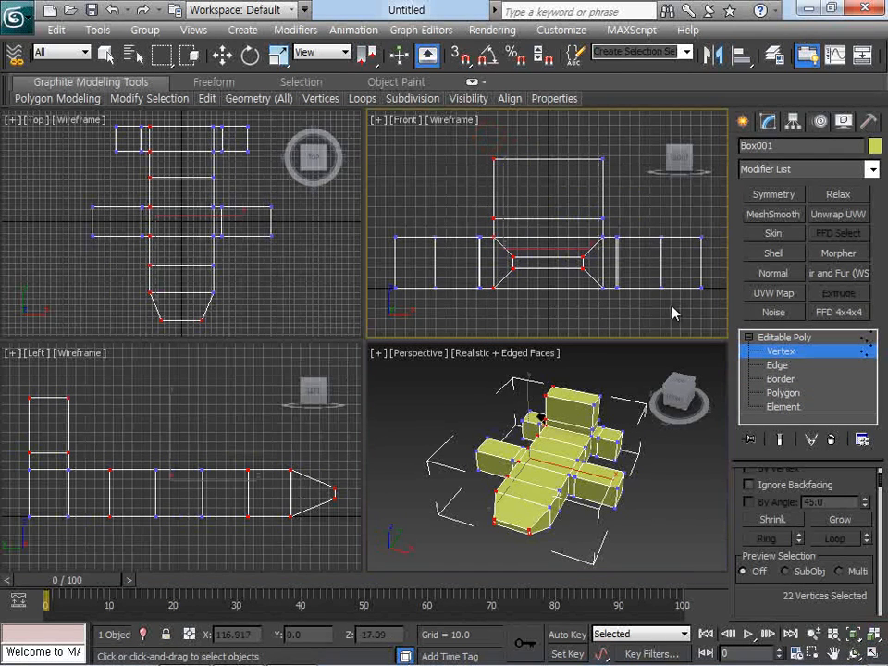
left_click(629, 303)
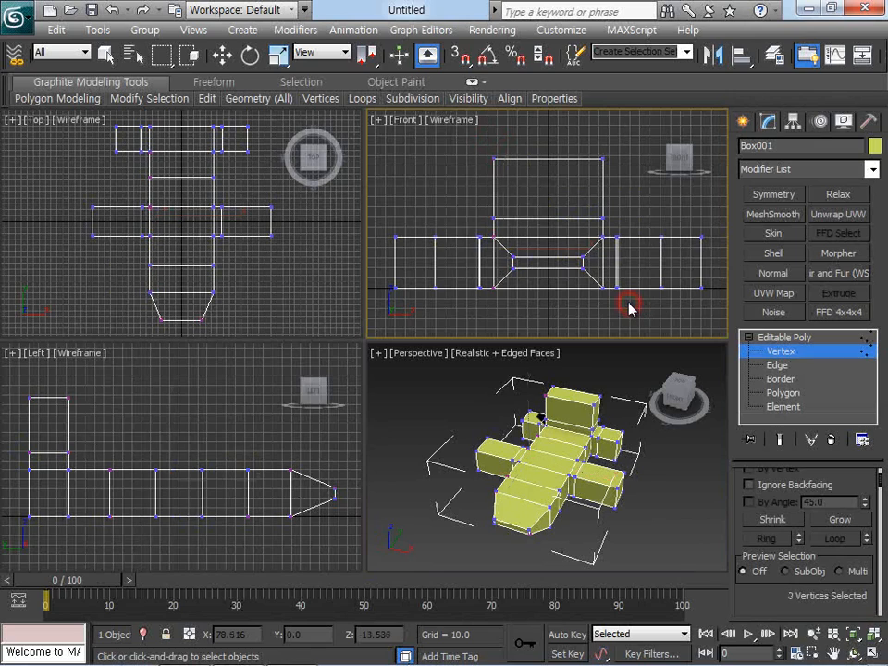
left_click_drag(629, 303, 470, 143)
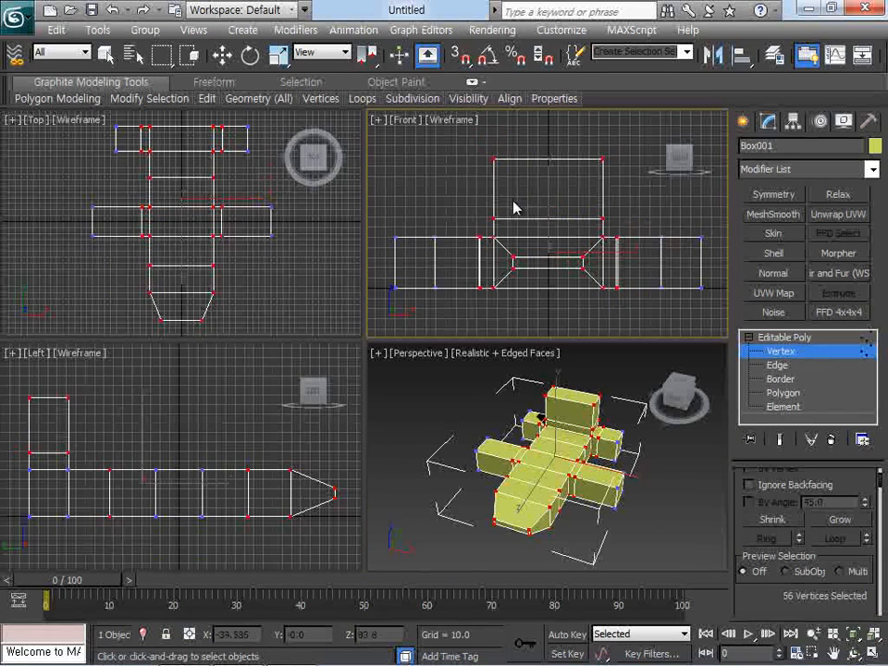
key("r")
mouse_move(628, 253)
left_mouse_down()
mouse_move(593, 260)
mouse_move(598, 265)
left_mouse_up()
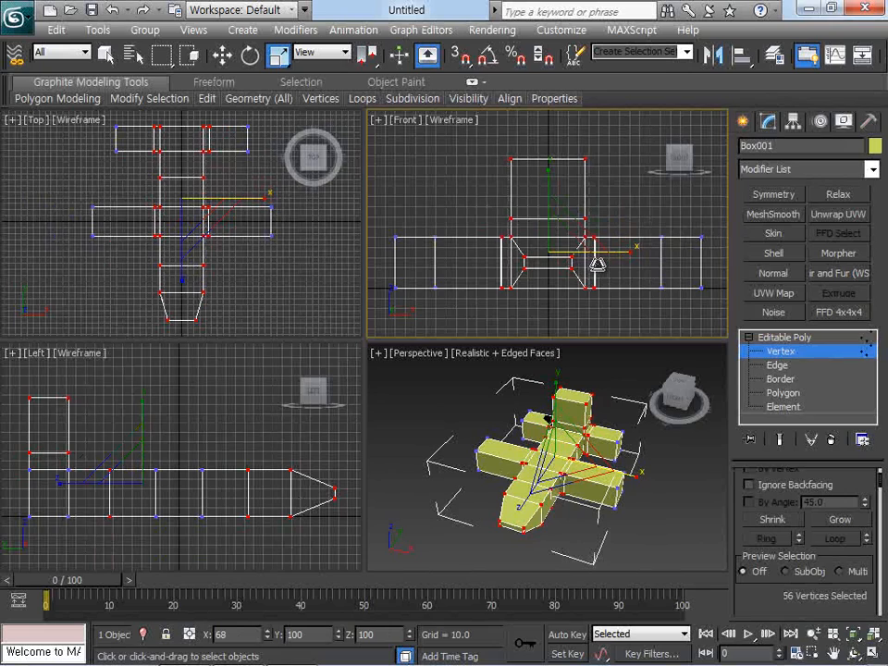
- In the Top view, lengthen the main wings by scaling their tip vertices outward along X, and widen the wings slightly along Y
left_click_drag(115, 187, 79, 248, "ctrl")
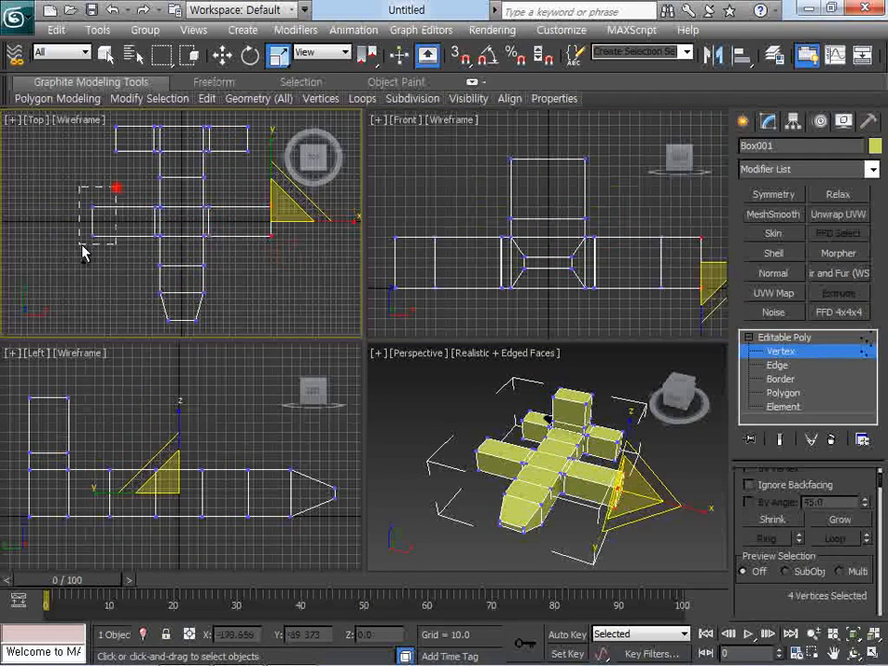
middle_click_drag(240, 232, 240, 243)
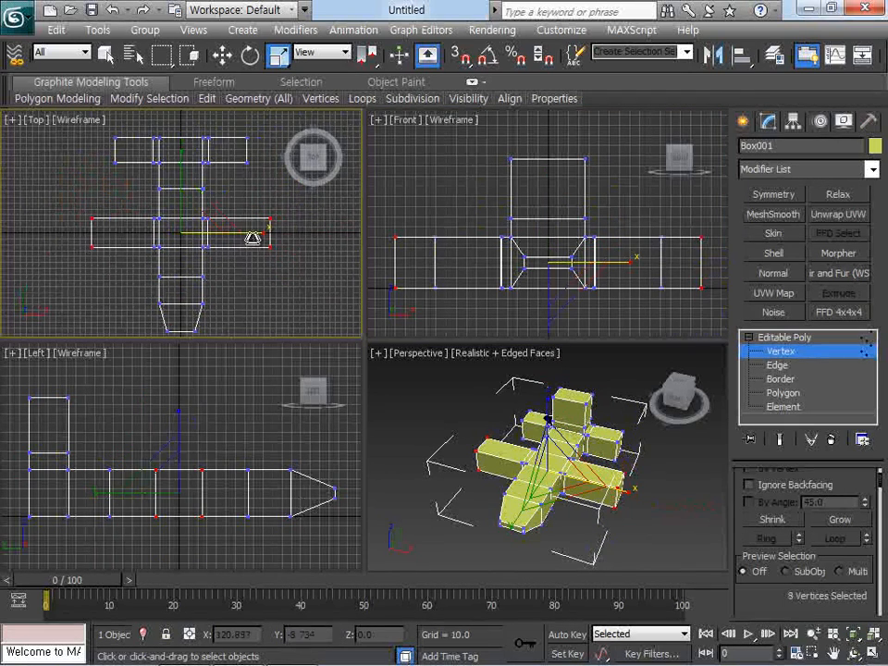
left_click_drag(251, 237, 270, 237)
left_click_drag(322, 259, 54, 197)
left_click_drag(180, 177, 180, 166)
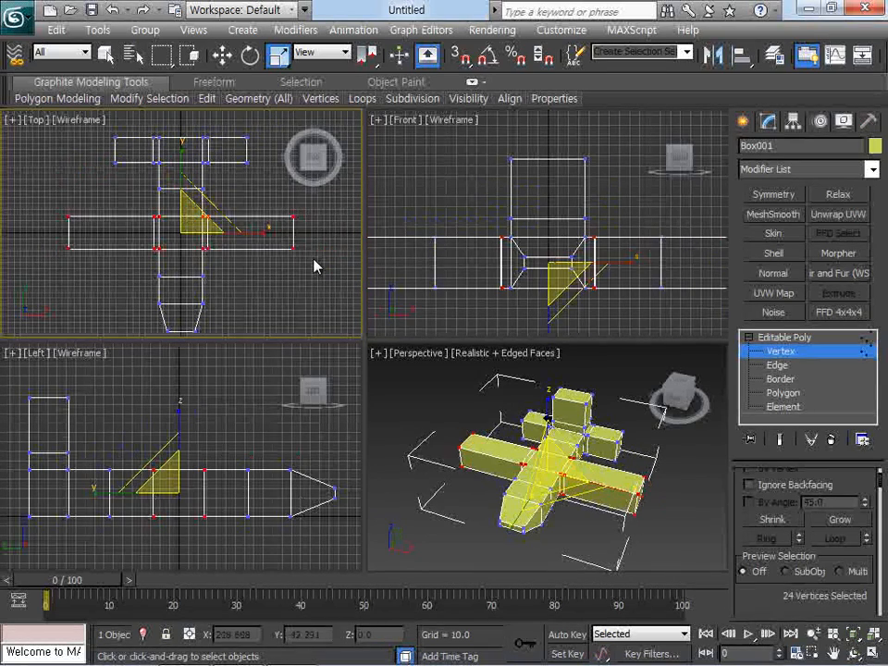
left_click_drag(316, 262, 263, 191)
left_click_drag(98, 195, 43, 275, "ctrl")
left_click_drag(255, 234, 269, 236)
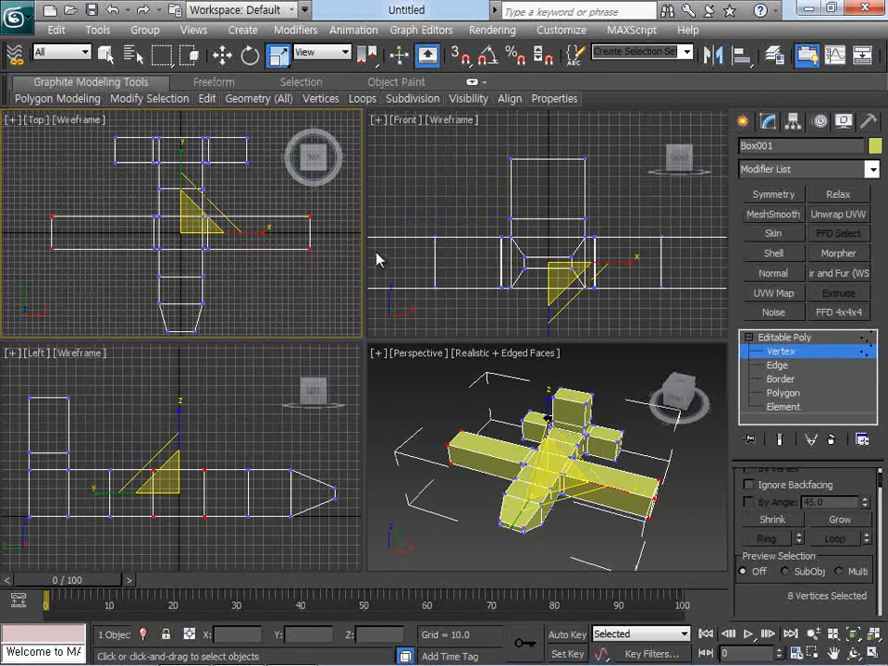
- Select all main wing vertices and show the Front, Top and Left viewports as Realistic with edged faces
left_click_drag(332, 269, 206, 192)
left_click_drag(29, 194, 158, 293, "ctrl")
right_click(560, 233)
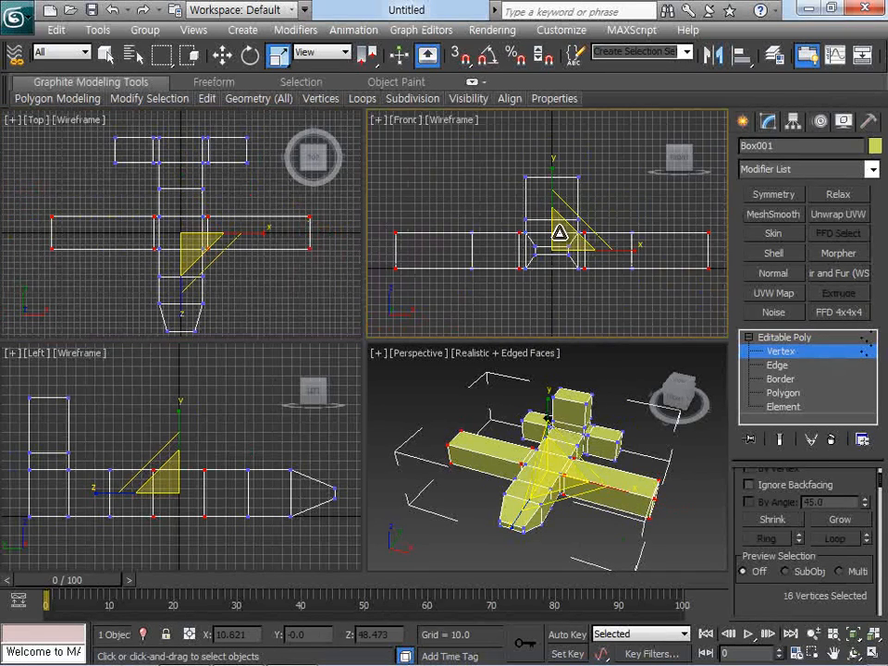
key("F3")
right_click(283, 232)
key("F3")
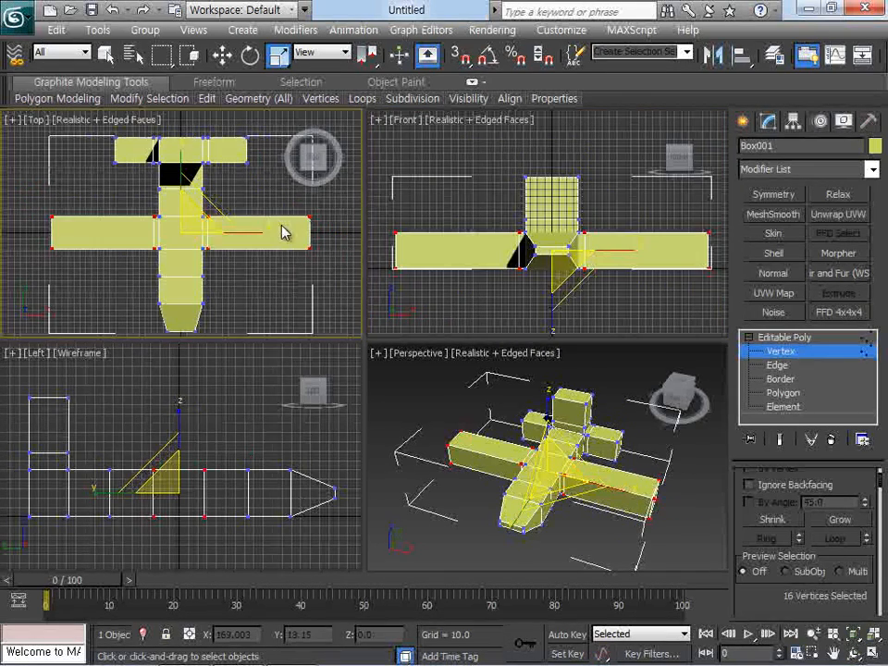
right_click(184, 415)
key("F3")
key("F4")
- Hide the grid in the Left, Top and Front viewports
key("g")
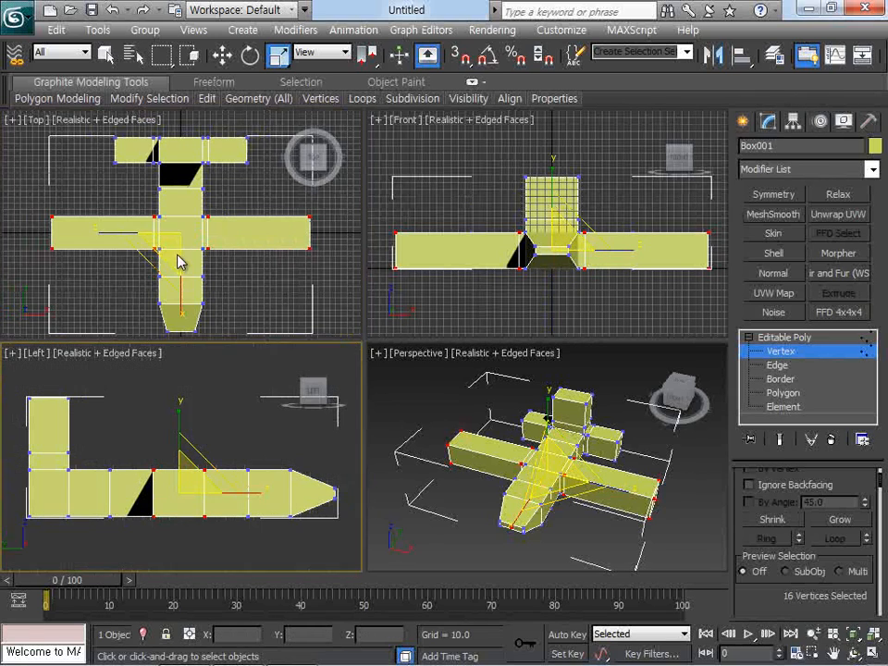
right_click(175, 254)
key("g")
right_click(453, 252)
key("g")
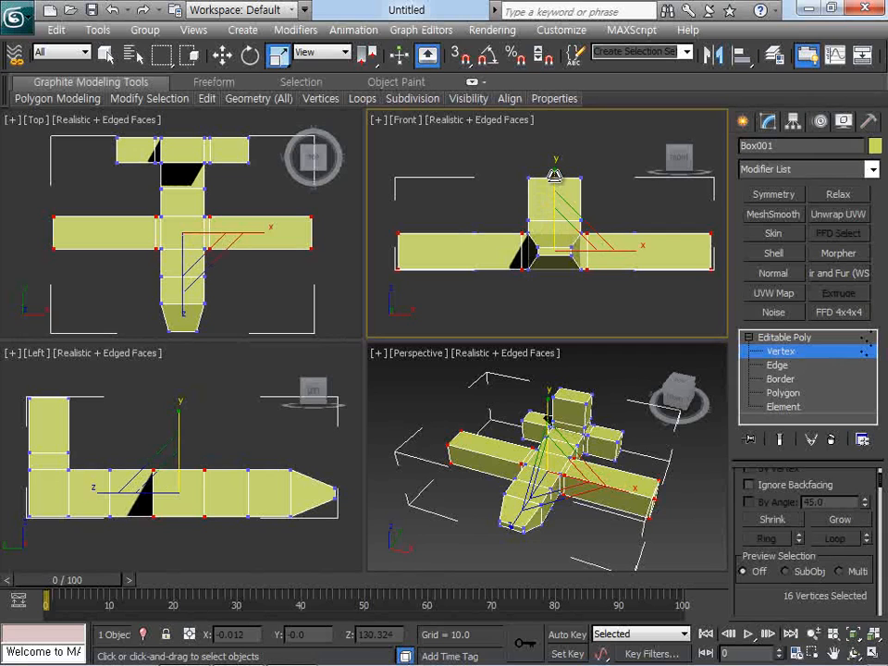
- Thin the main wings by scaling their vertices to 21% vertically in the Front view
left_click_drag(554, 175, 542, 341)
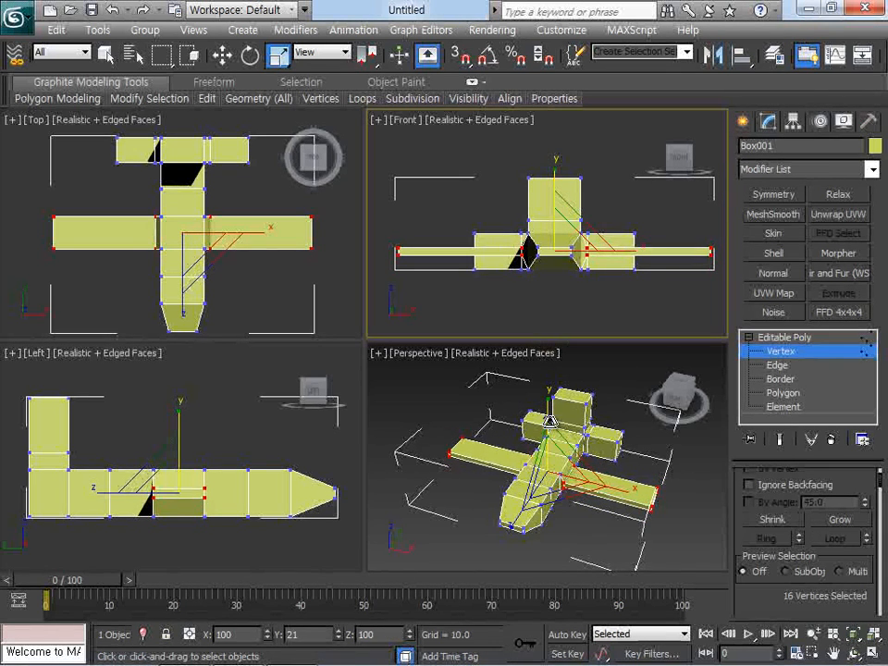
scroll(560, 484, "up", 3)
scroll(571, 469, "up", 3)
scroll(624, 501, "down", 1)
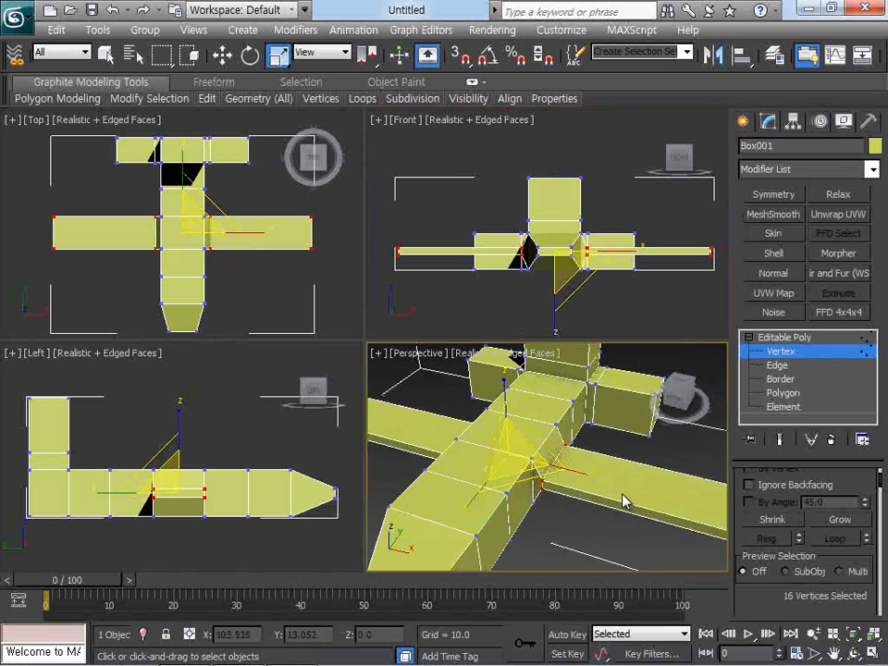
scroll(546, 411, "up", 2)
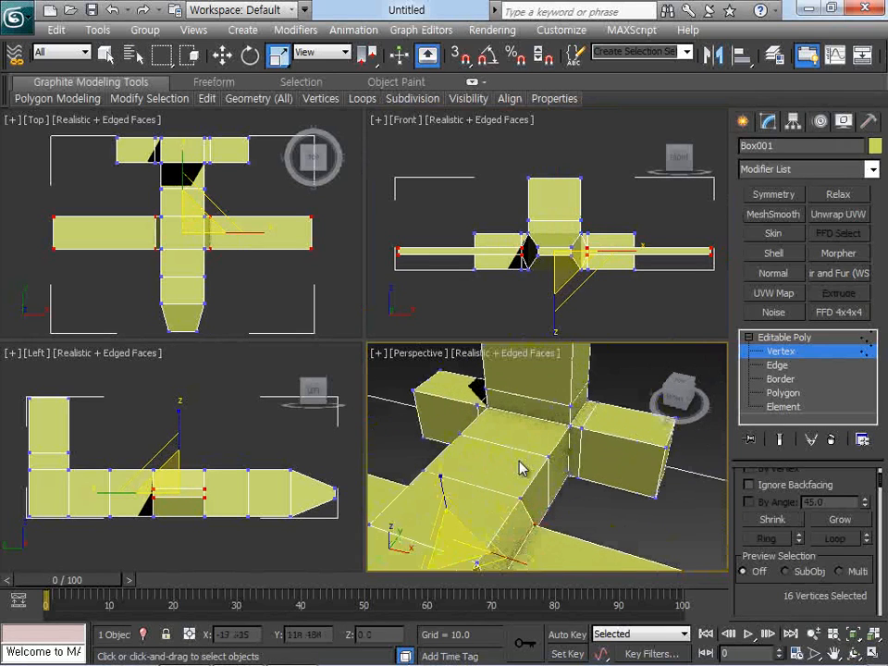
scroll(521, 469, "down", 1)
scroll(232, 267, "up", 5)
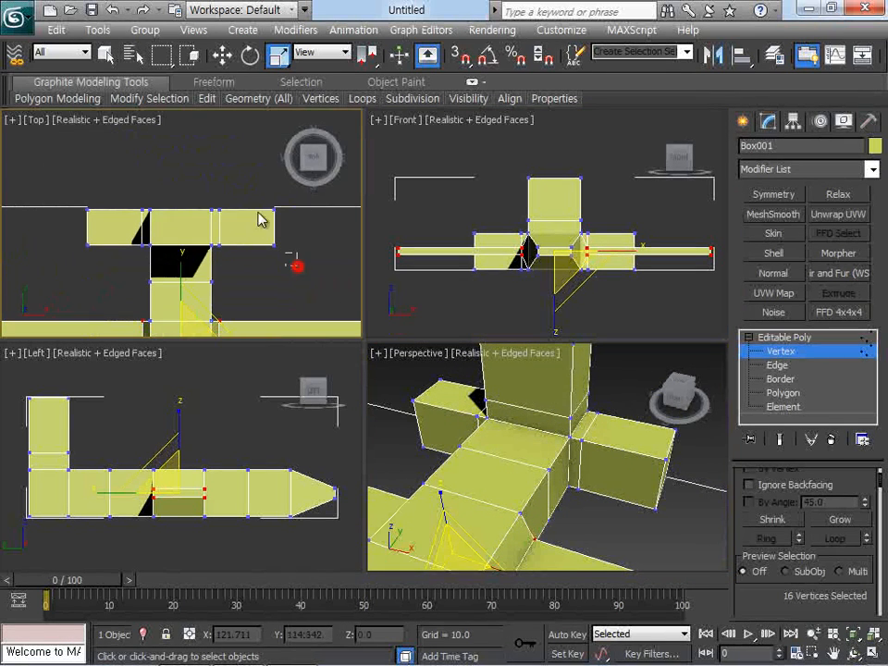
- Select all vertices of the horizontal tail wings and thin them by scaling vertically in the Front view
left_click_drag(259, 213, 216, 174)
left_click_drag(70, 182, 148, 275)
scroll(592, 189, "up", 3)
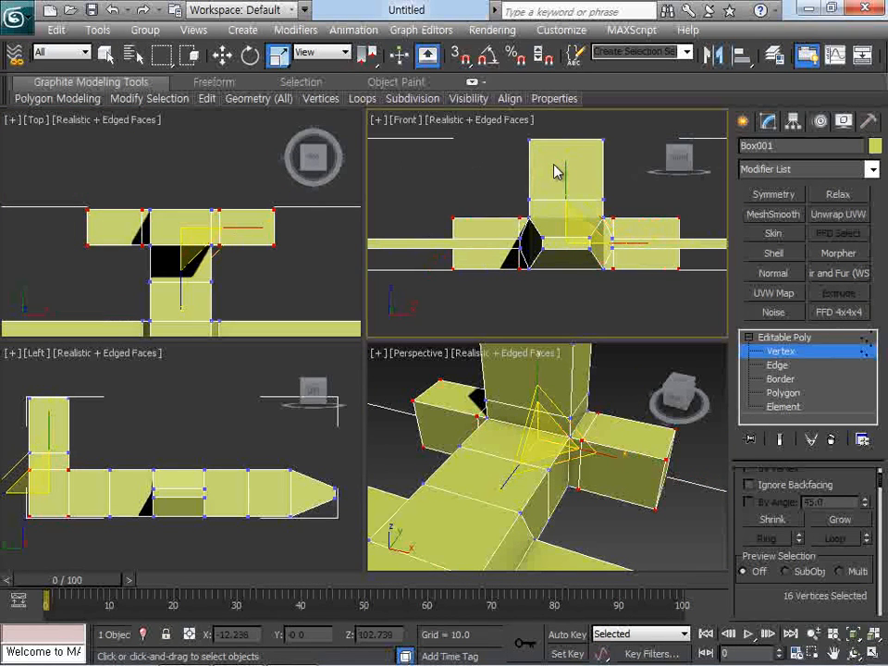
left_click_drag(564, 162, 575, 402)
- Taper the main wings in the Top view by moving the front vertices of both wing tips backward along Y
scroll(264, 261, "down", 4)
middle_click_drag(260, 251, 258, 201)
left_click_drag(288, 265, 259, 236)
left_click_drag(96, 264, 71, 236, "ctrl")
right_click(177, 221)
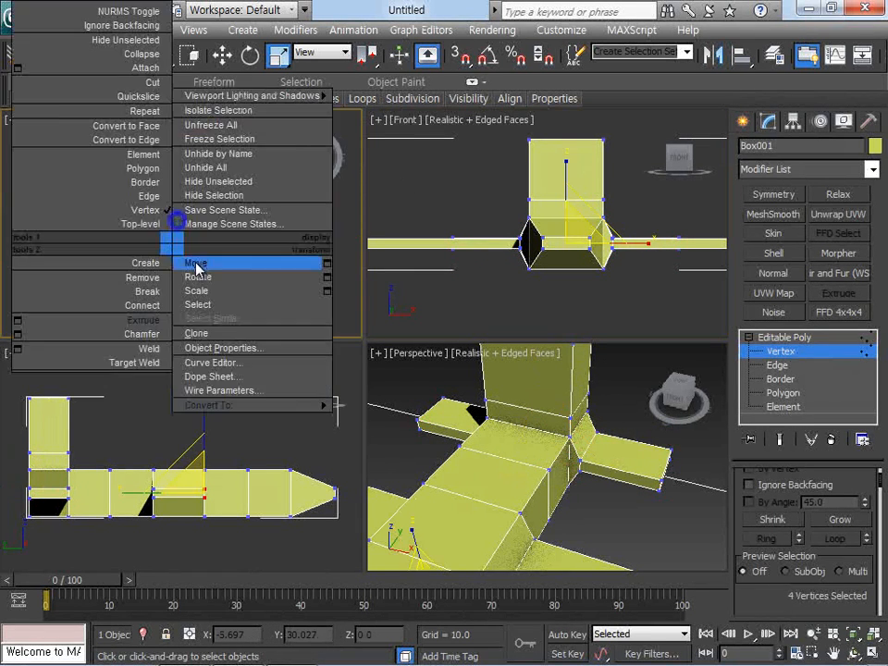
left_click(196, 264)
scroll(169, 215, "up", 3)
left_click_drag(185, 209, 186, 189)
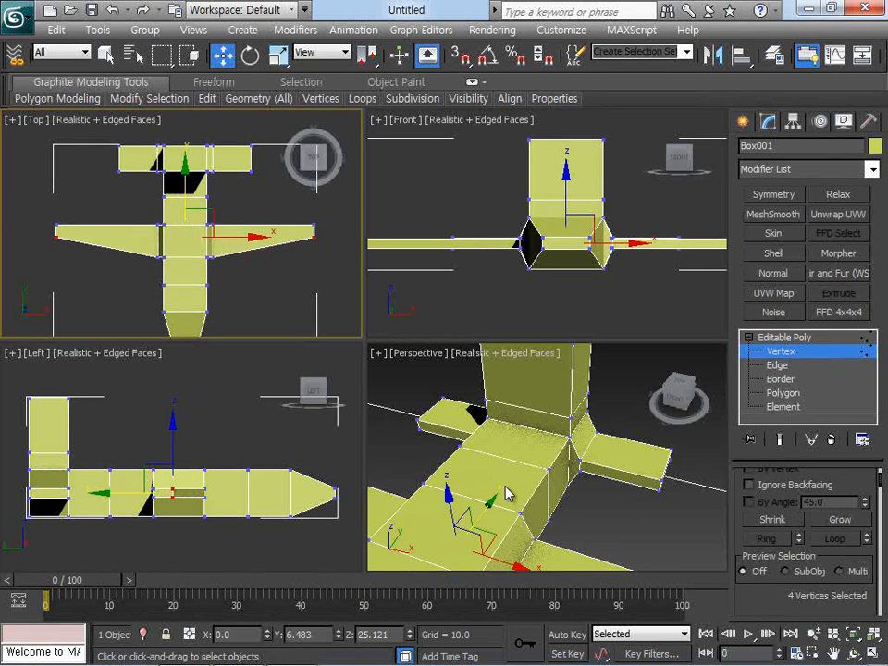
middle_click_drag(510, 489, 555, 435, "alt")
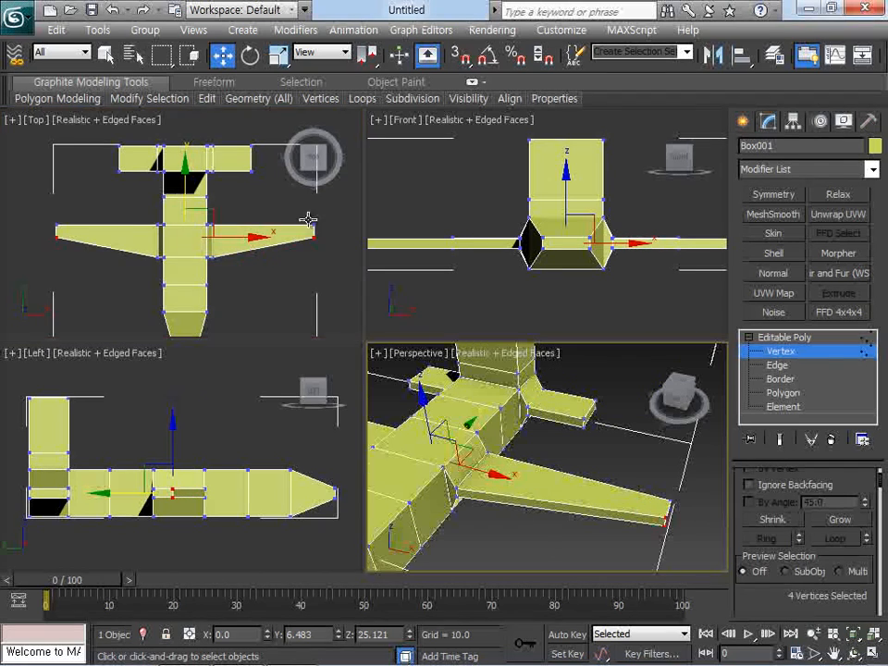
- Taper the horizontal tail wings in the Top view by moving the front tip vertices of both sides backward along Y
middle_click_drag(307, 218, 292, 274)
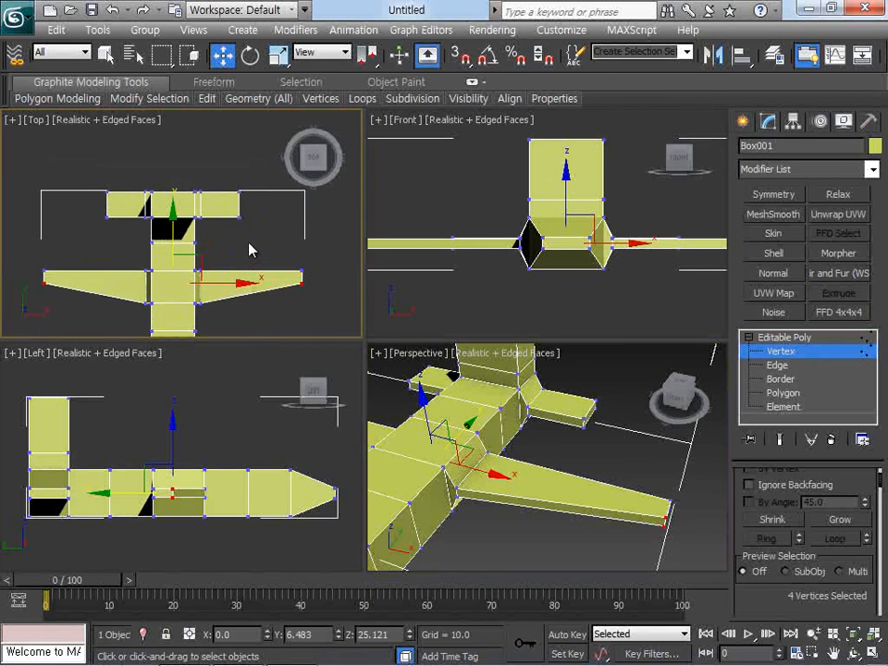
left_click(239, 218)
left_click(101, 219, "ctrl")
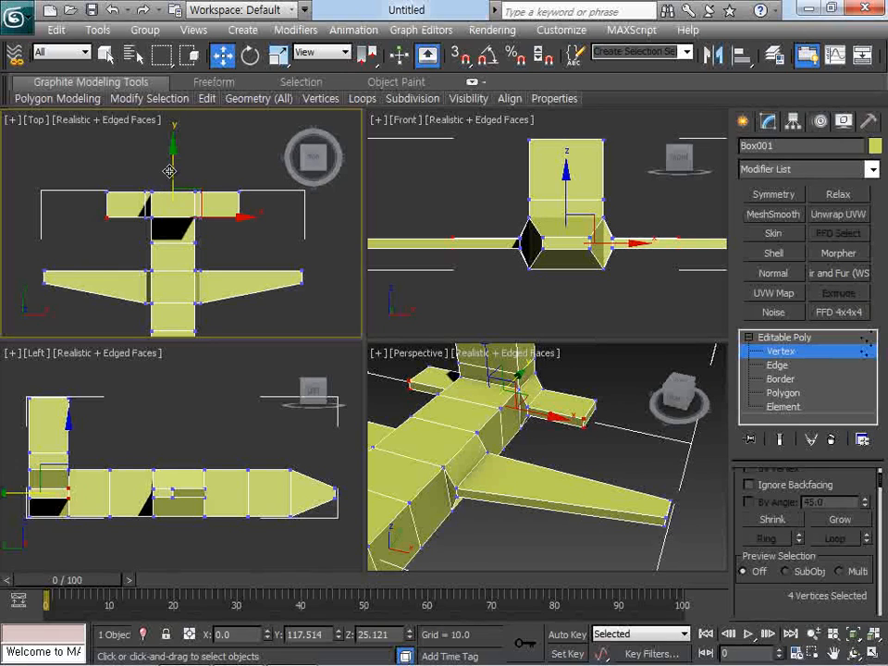
left_click_drag(169, 171, 173, 155)
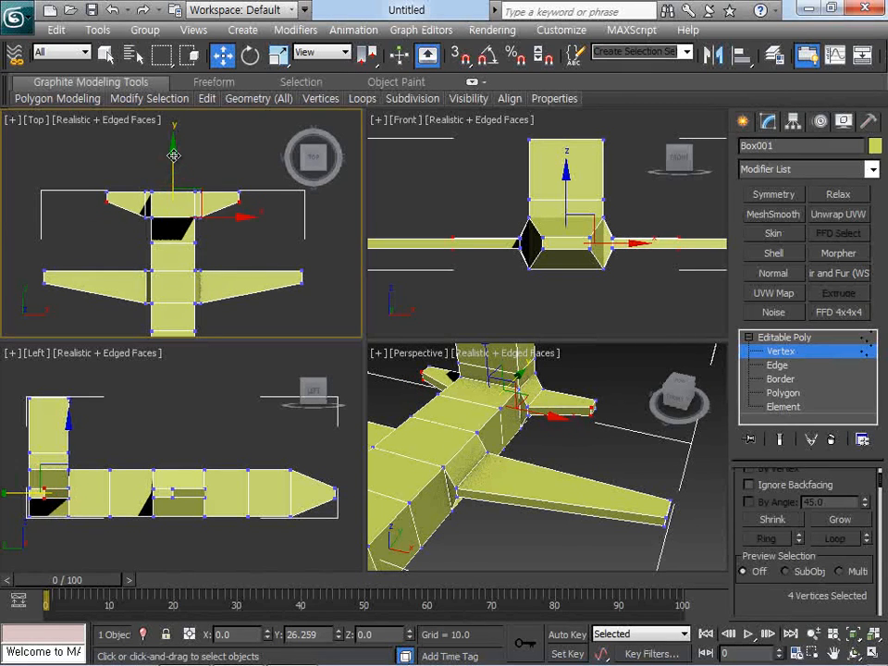
- Narrow the vertical tail fin in the Front view by scaling its eight upper vertices inward along X
middle_click_drag(633, 230, 633, 262)
scroll(620, 248, "up", 4)
scroll(592, 220, "down", 2)
left_click_drag(504, 145, 639, 258)
middle_click_drag(639, 258, 616, 261)
key("r")
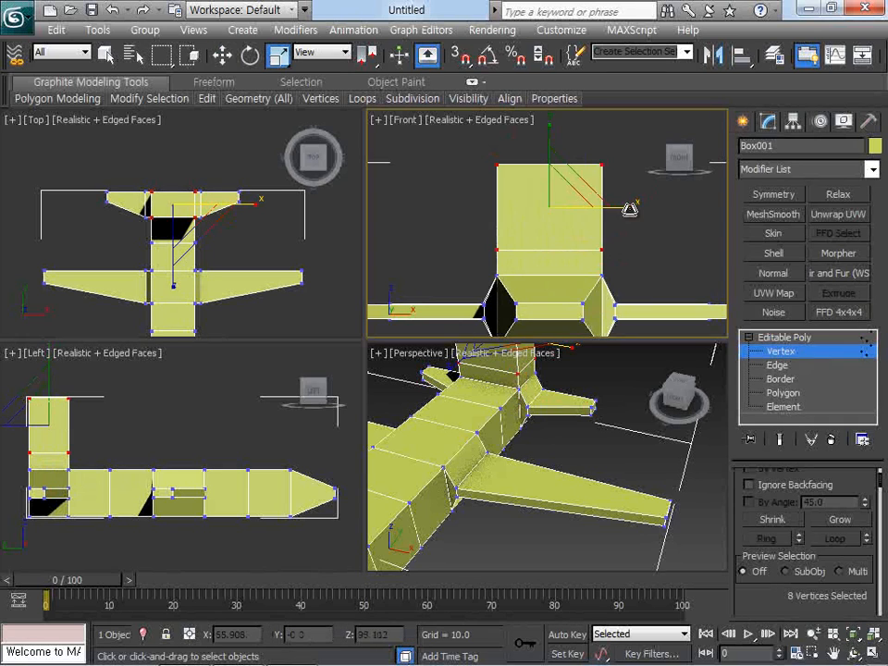
left_click_drag(629, 207, 579, 217)
middle_click_drag(553, 472, 555, 444, "alt")
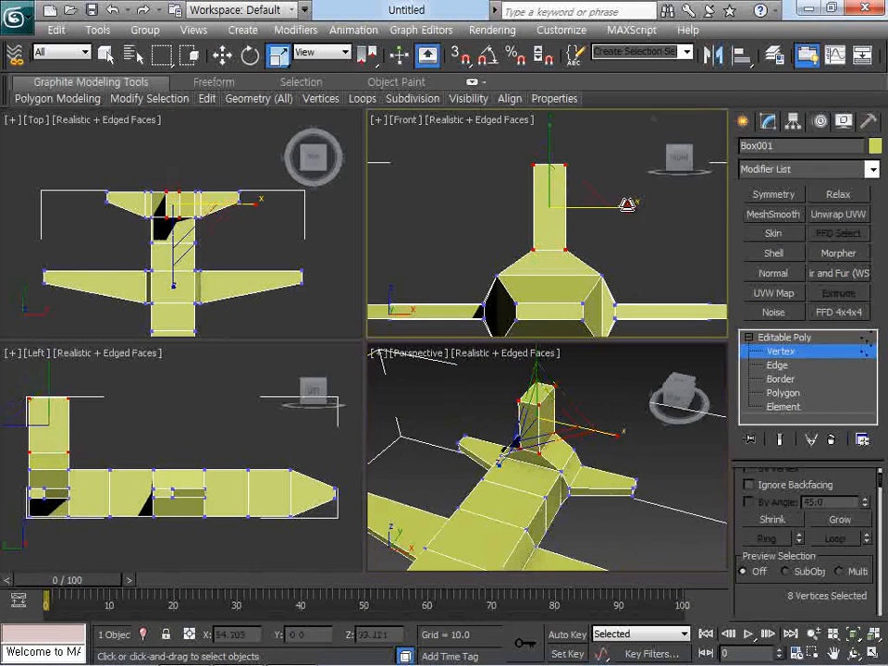
left_click_drag(627, 204, 563, 212)
- Slant the tail fin's front edge in the Left view by moving its top front vertices toward the rear
middle_click_drag(147, 435, 185, 453)
left_click_drag(155, 438, 164, 436)
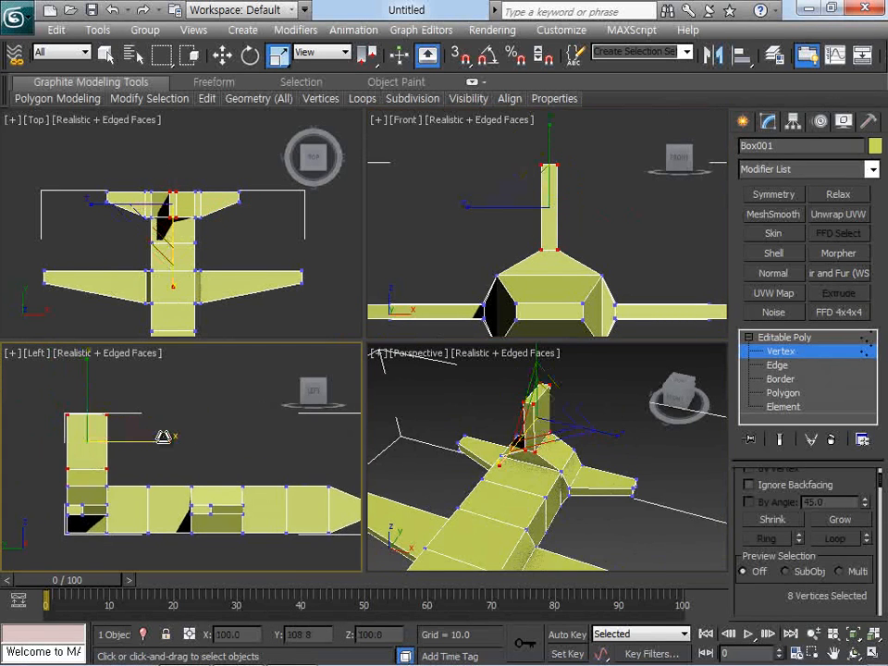
key("w")
left_click_drag(91, 400, 137, 421)
key("e")
key("w")
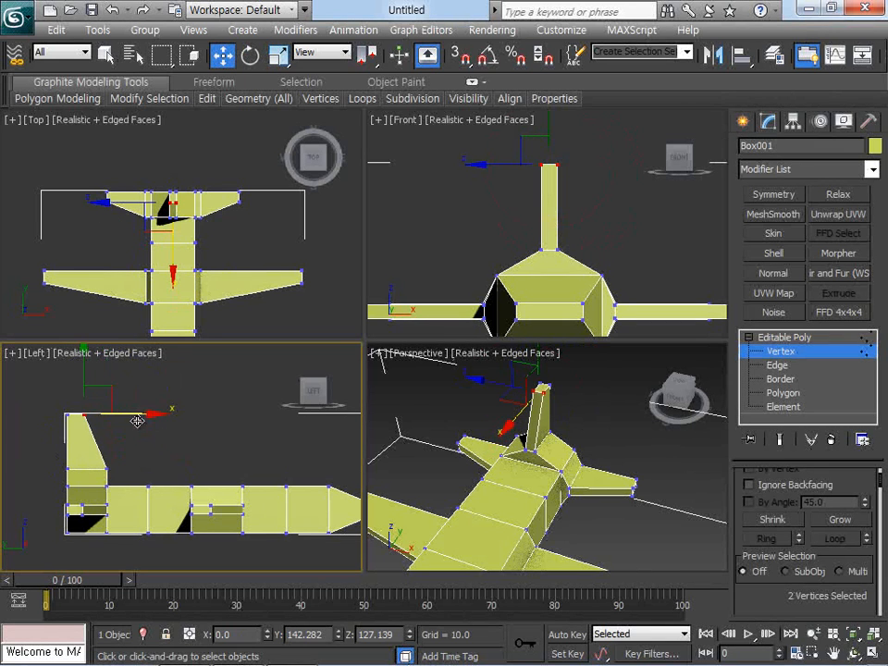
- Maximize the Perspective viewport to show the whole airplane from its nose side
scroll(556, 473, "down", 5)
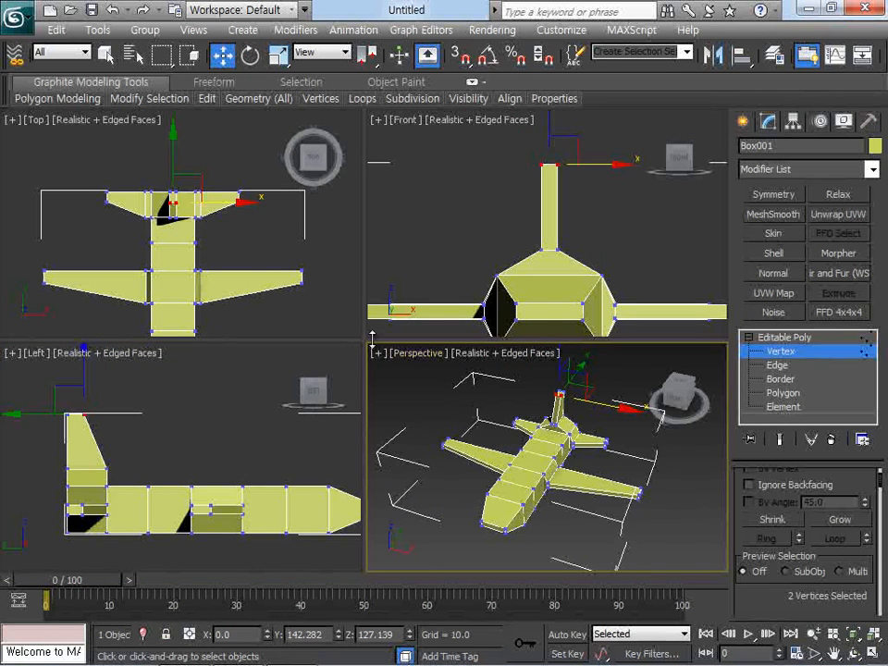
left_click(870, 653)
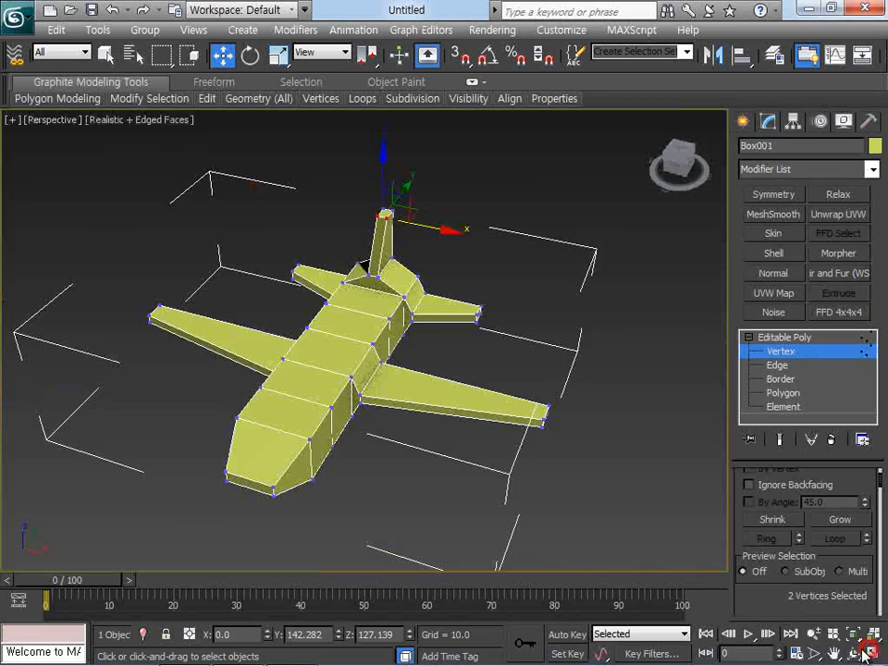
left_click(852, 653)
left_click_drag(453, 444, 546, 407)
left_click_drag(425, 370, 390, 372)
right_click(393, 370)
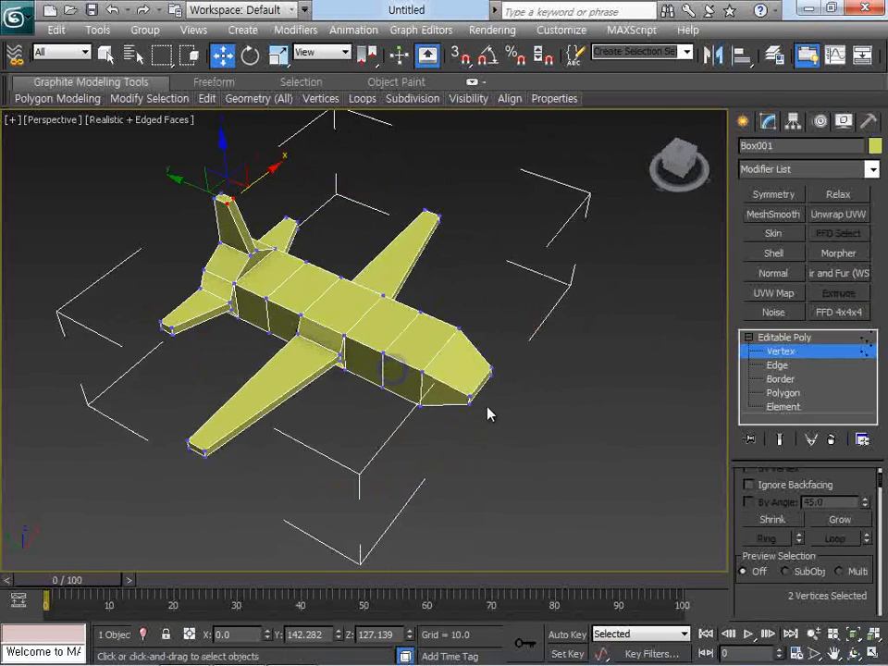
- Select the end polygon of the nose and scale it to 35% along X
scroll(491, 416, "up", 3)
left_click(780, 393)
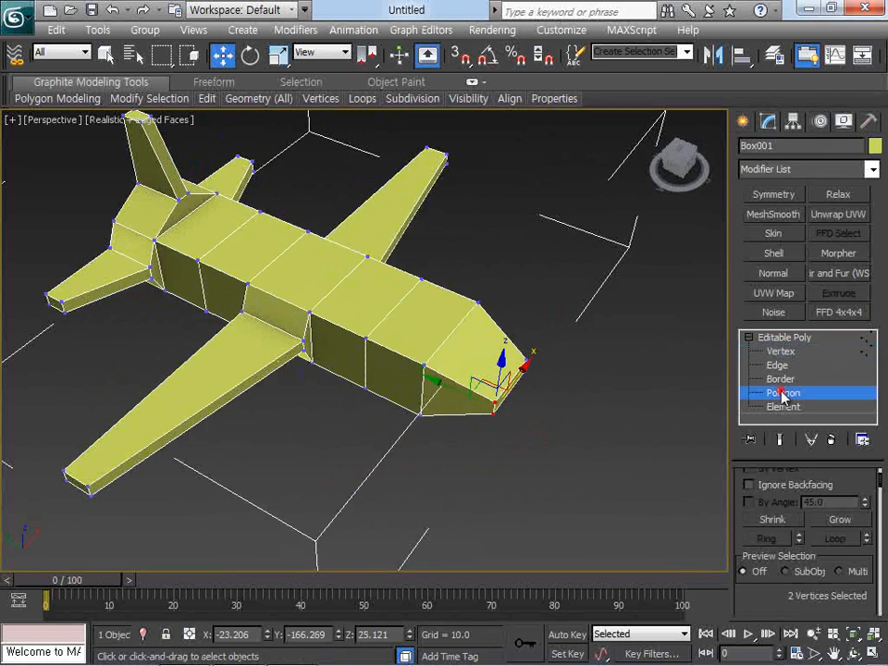
left_click(514, 386)
key("r")
mouse_move(507, 393)
left_mouse_down()
mouse_move(470, 436)
mouse_move(521, 382)
left_mouse_up()
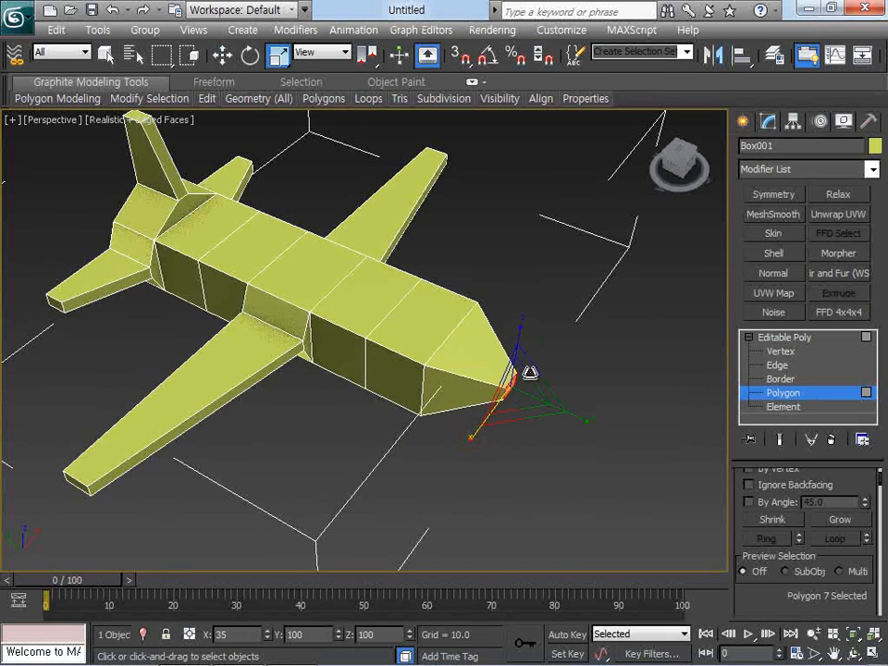
- Try extruding the nose's end polygon forward, and undo the extrusion
right_click(514, 385)
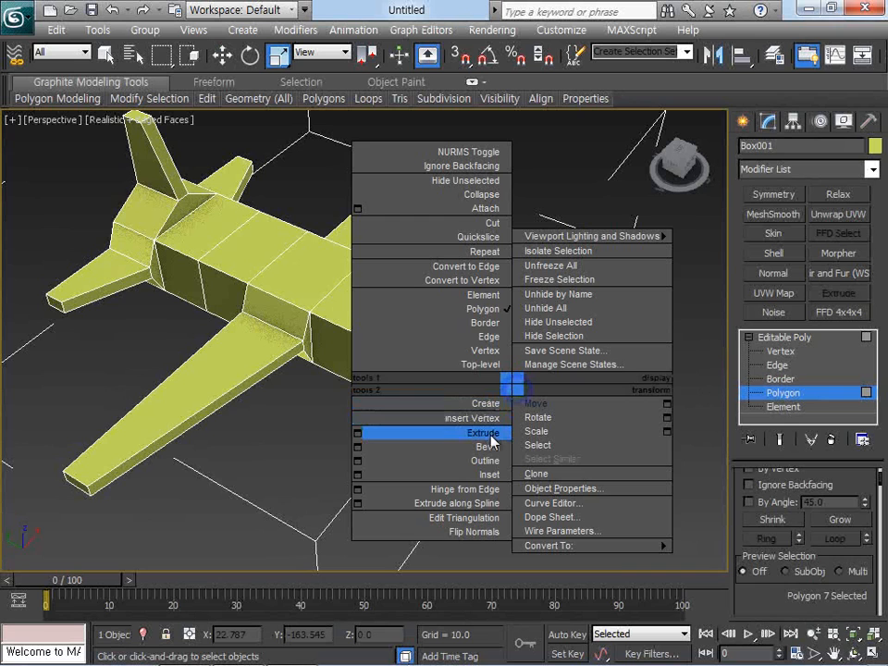
left_click(485, 433)
left_click_drag(507, 378, 595, 167)
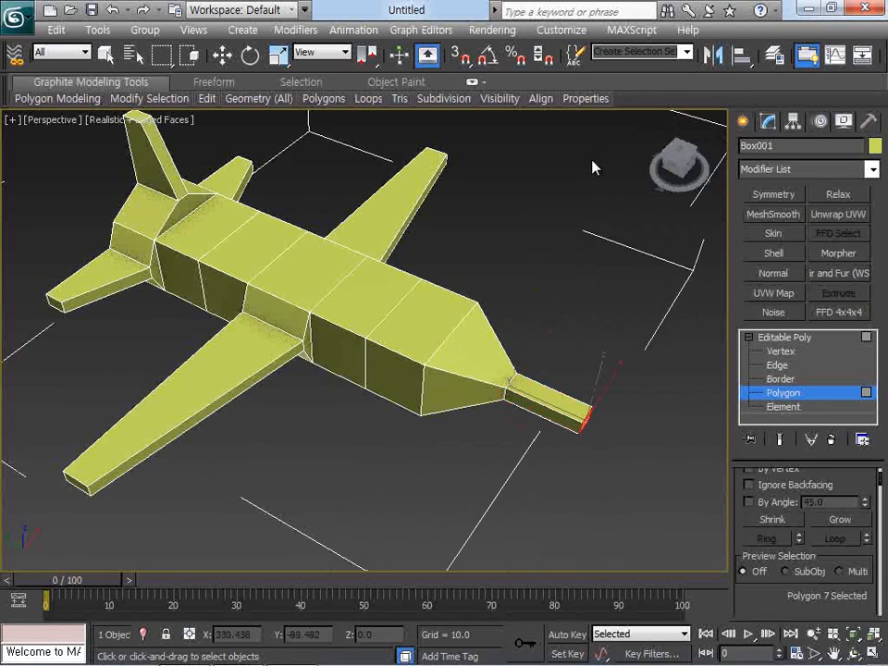
key("ctrl+z")
key("r")
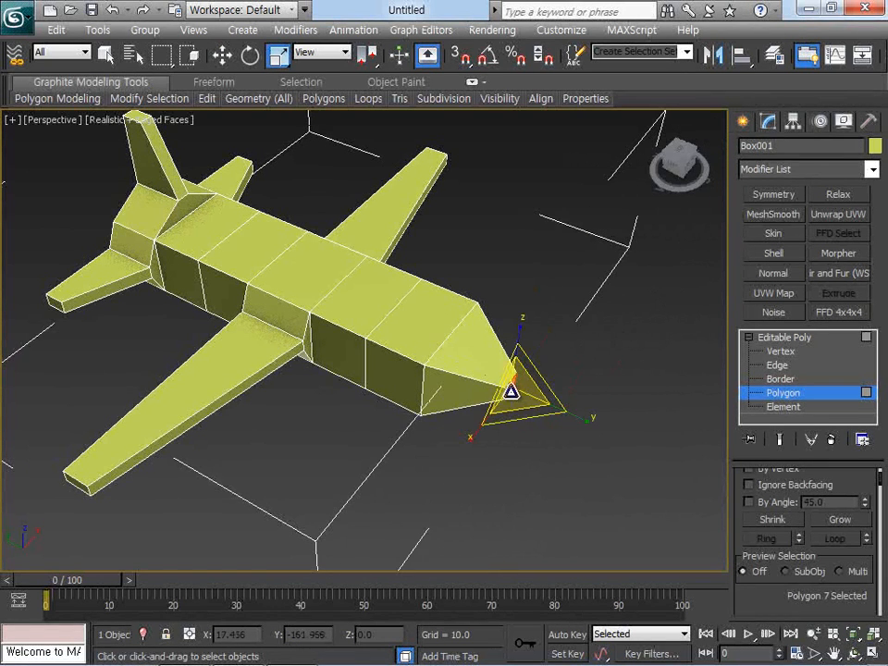
- Bevel the nose's end polygon forward into a long spike tapering almost to a point, and clear the polygon selection
right_click(508, 393)
left_click(481, 455)
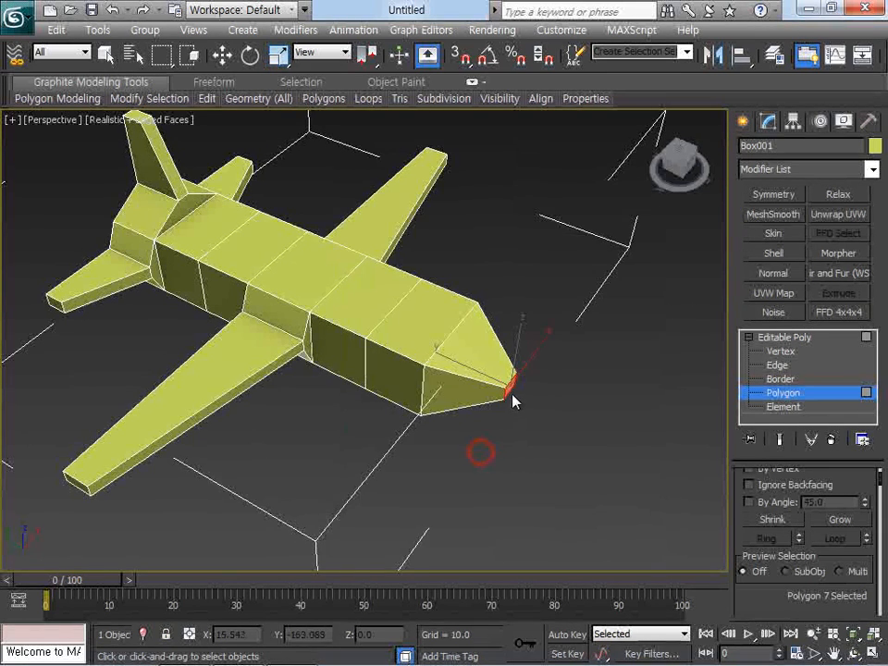
left_click_drag(509, 391, 564, 277)
left_click(618, 155)
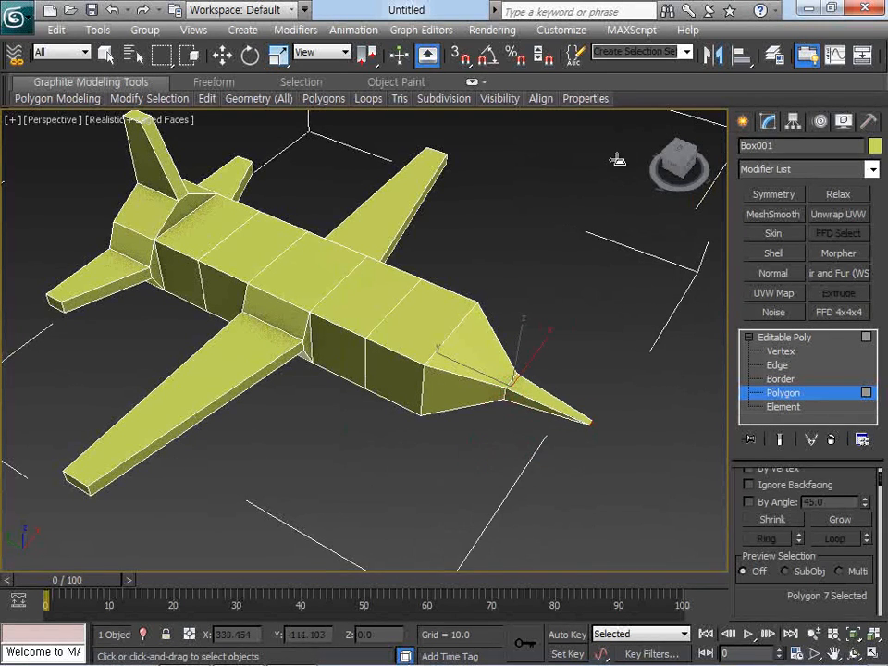
left_click(576, 260)
scroll(571, 317, "down", 4)
scroll(569, 320, "up", 2)
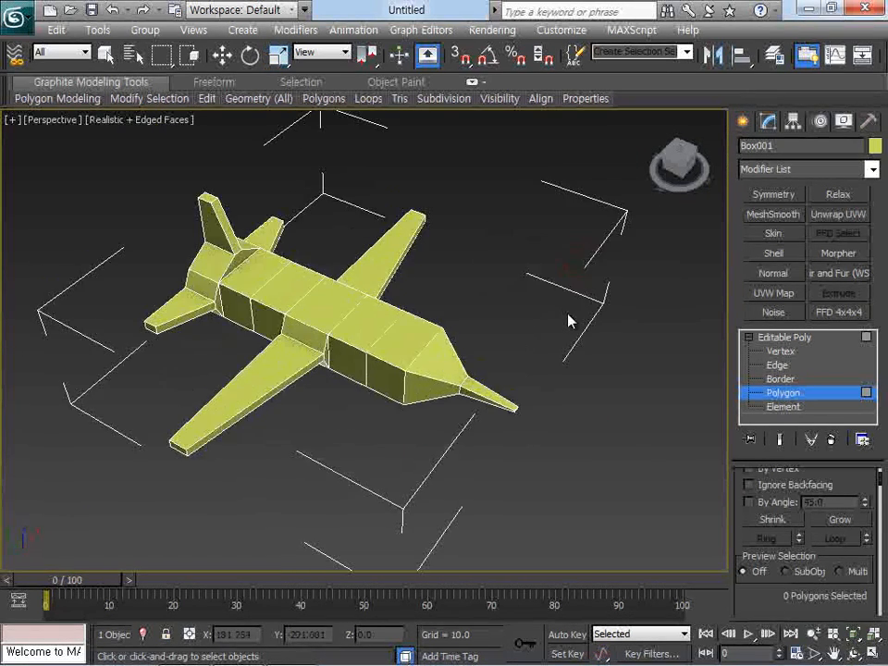
left_click(853, 653)
left_click_drag(415, 356, 363, 331)
right_click(363, 331)
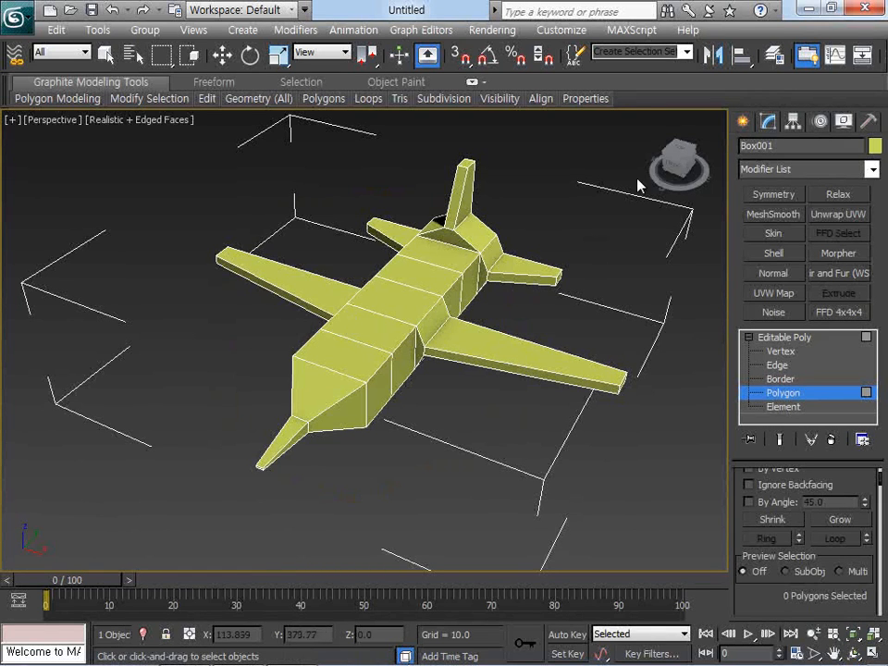
key("w")
left_click(741, 121)
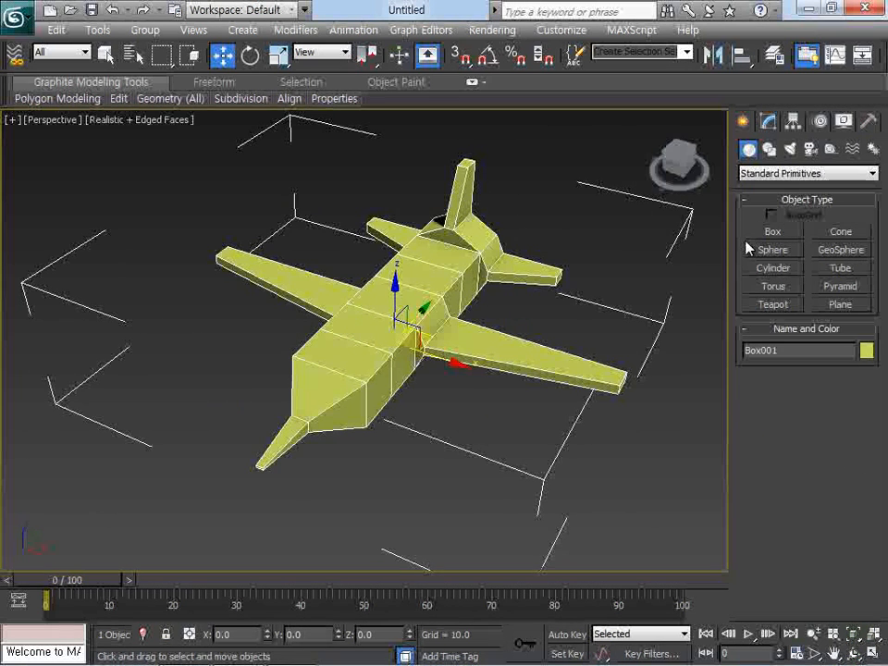
left_click(771, 125)
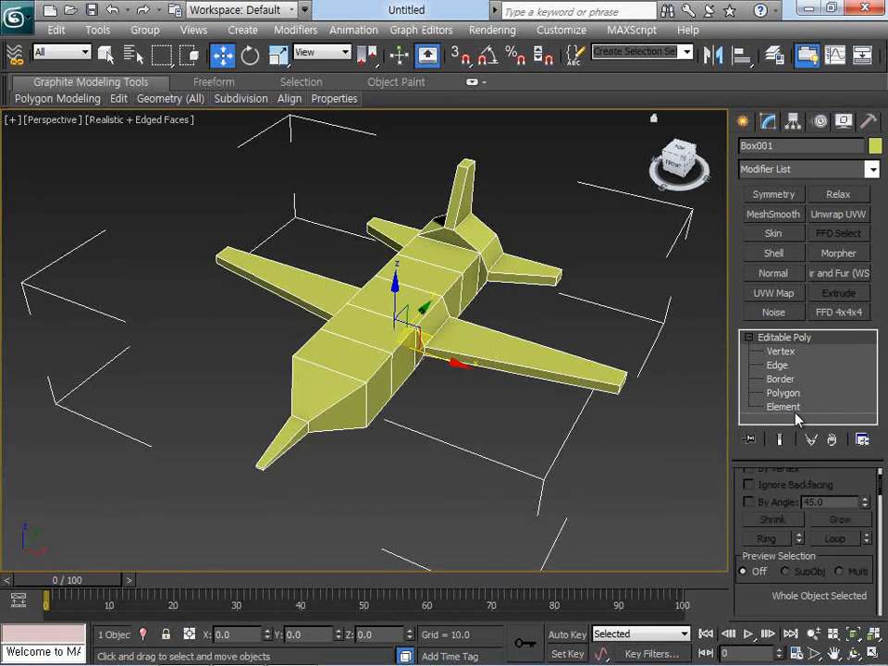
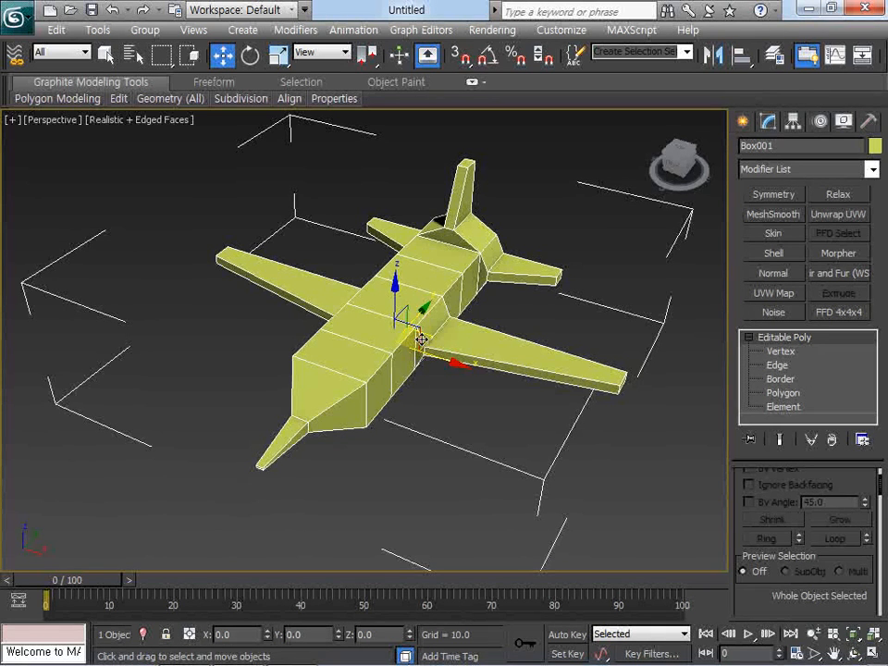
- Bevel the sloping polygon on top of the nose slightly outward with a smaller outline to form a cockpit canopy
left_click(853, 653)
left_click_drag(524, 472, 398, 344)
scroll(398, 344, "up", 3)
key("w")
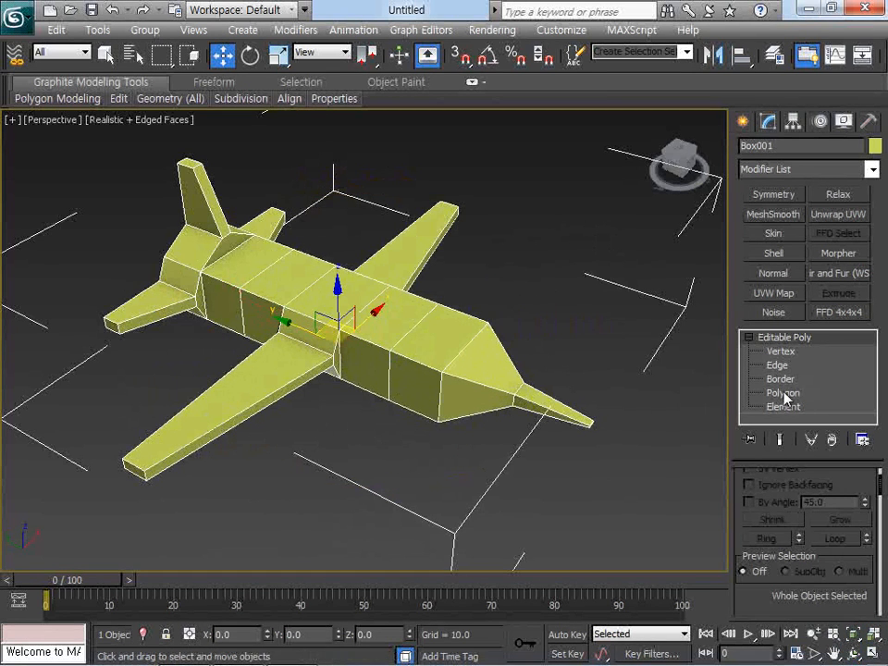
left_click(780, 393)
left_click(497, 375)
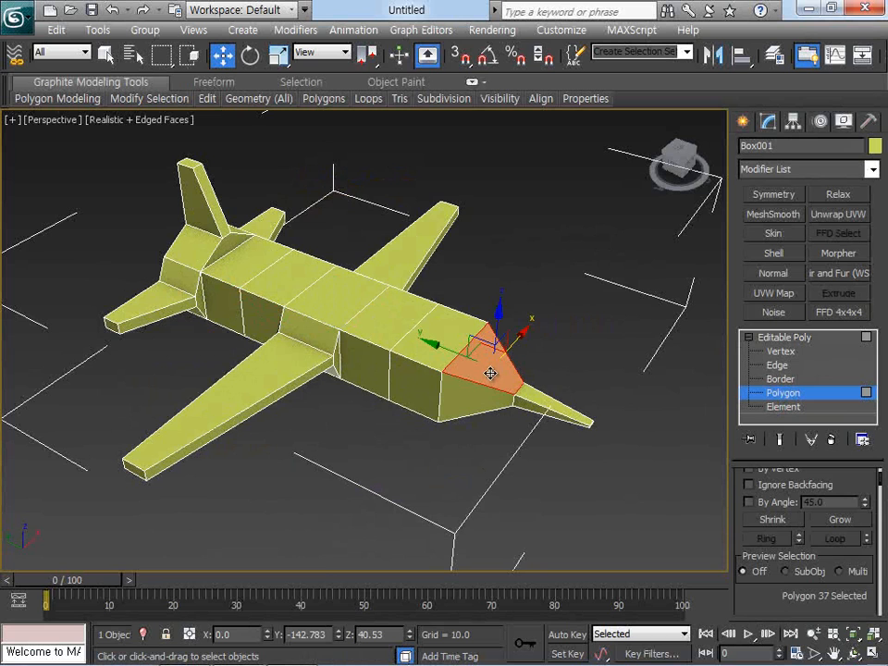
right_click(422, 359)
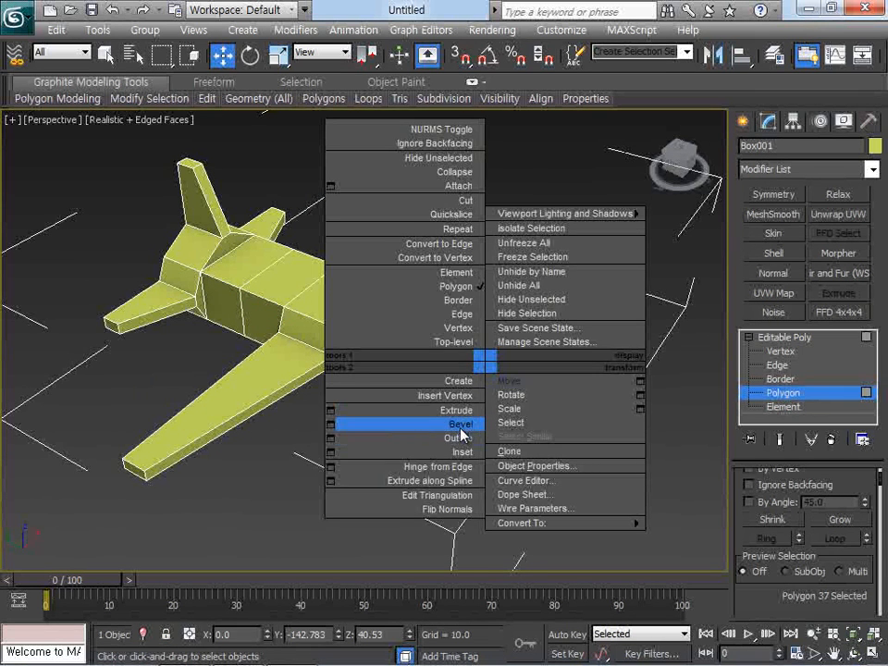
left_click(460, 429)
left_click_drag(498, 356, 509, 359)
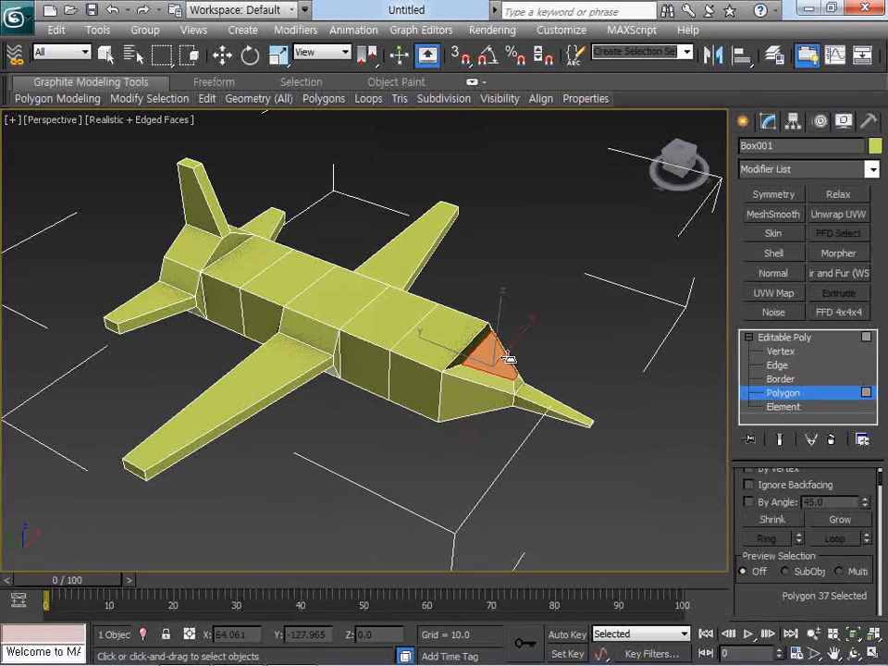
left_click(509, 359)
- Bevel the fuselage's rear end polygon outward with a smaller outline, and bevel it again inward to form a recessed exhaust
left_click(780, 351)
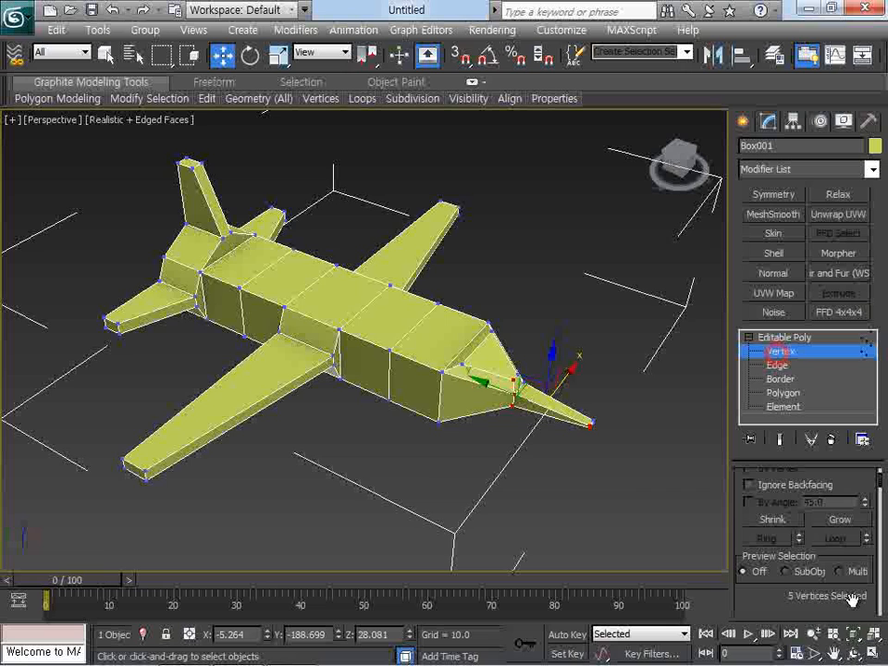
left_click(853, 654)
left_click_drag(433, 363, 370, 343)
key("4")
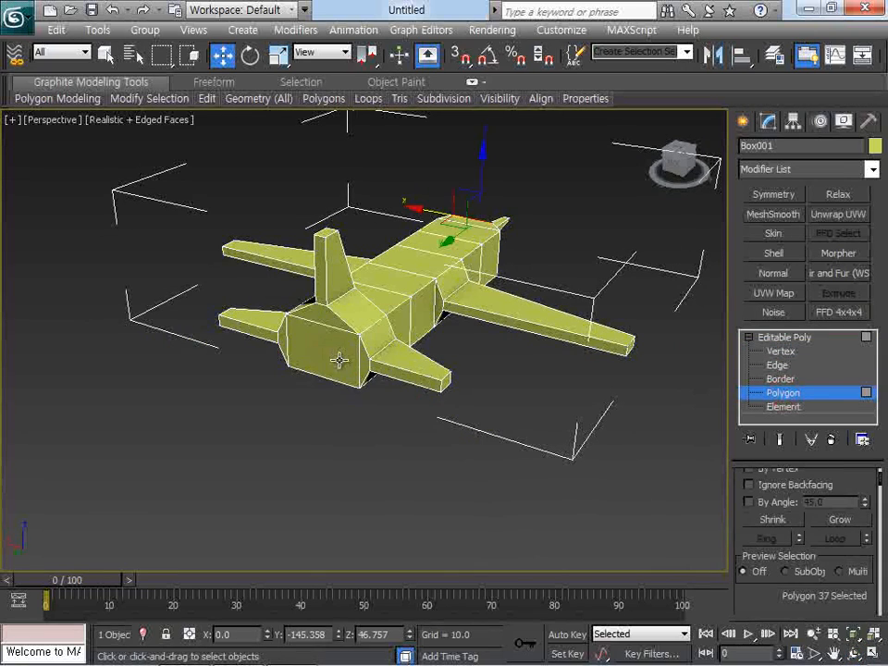
left_click(339, 361)
right_click(335, 358)
left_click(301, 418)
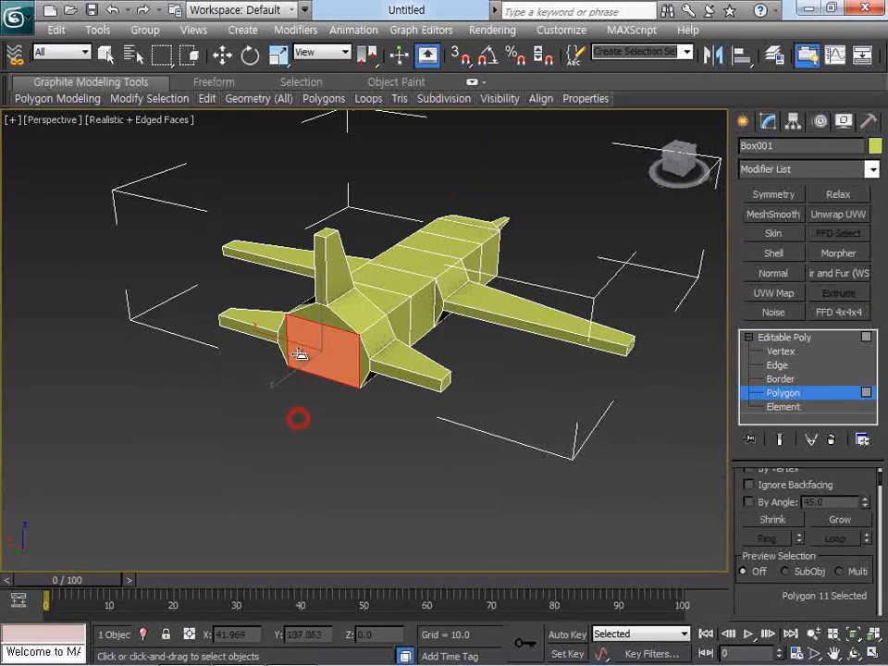
left_click(312, 287)
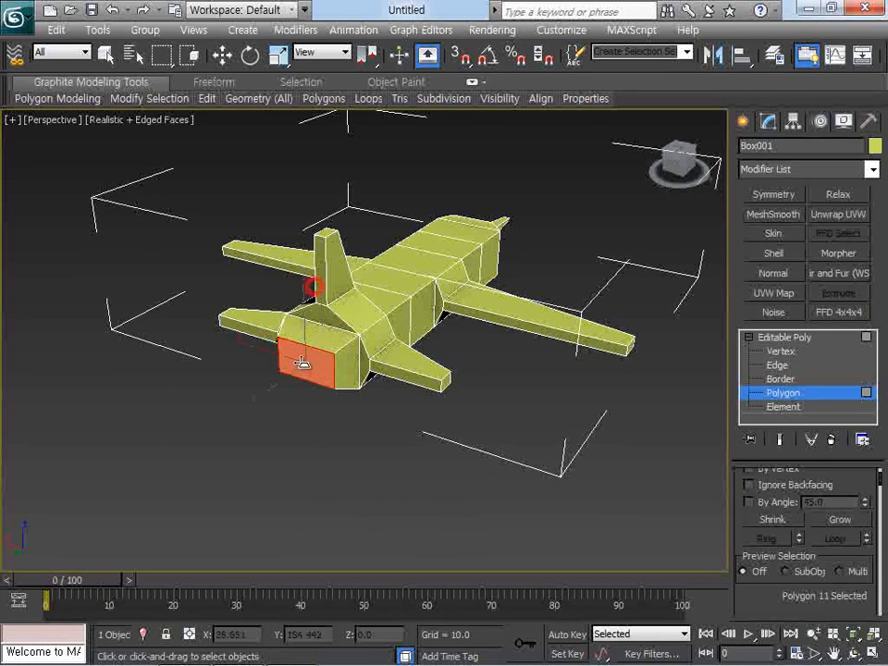
left_click_drag(301, 363, 302, 451)
left_click(373, 426)
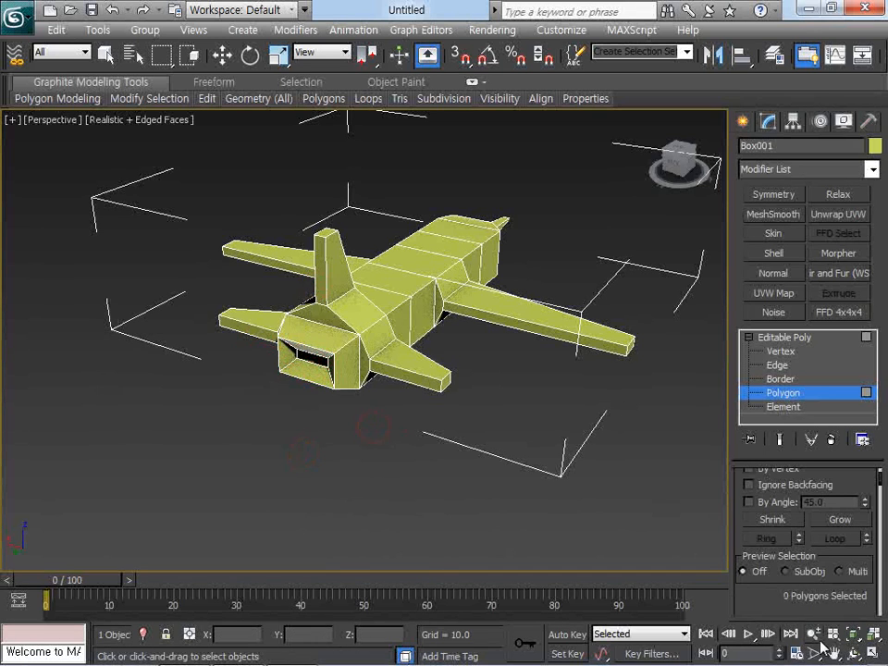
- Raise the two adjoining polygons on top of the fuselage's middle section slightly, and clear the polygon selection
left_click(852, 653)
mouse_move(444, 311)
left_mouse_down()
mouse_move(317, 328)
mouse_move(422, 303)
mouse_move(416, 353)
mouse_move(447, 322)
left_mouse_up()
right_click(446, 322)
left_click(407, 312)
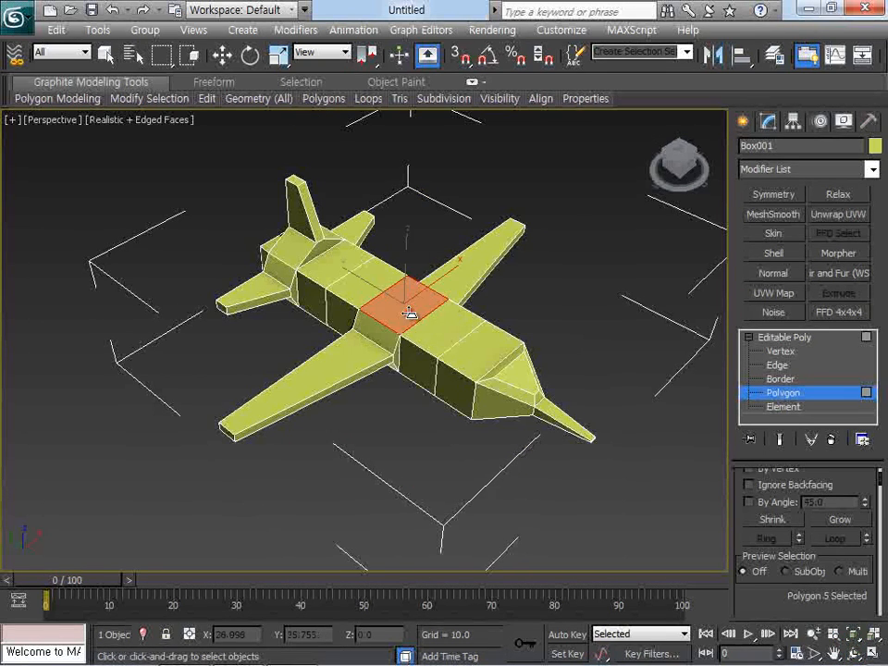
left_click(441, 336, "ctrl")
key("w")
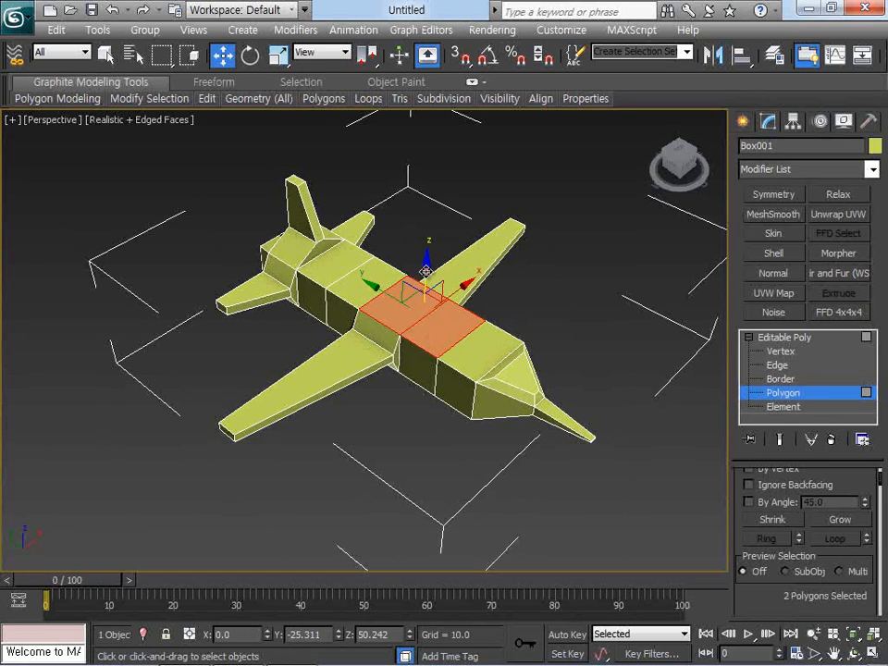
left_click_drag(427, 283, 429, 263)
key("r")
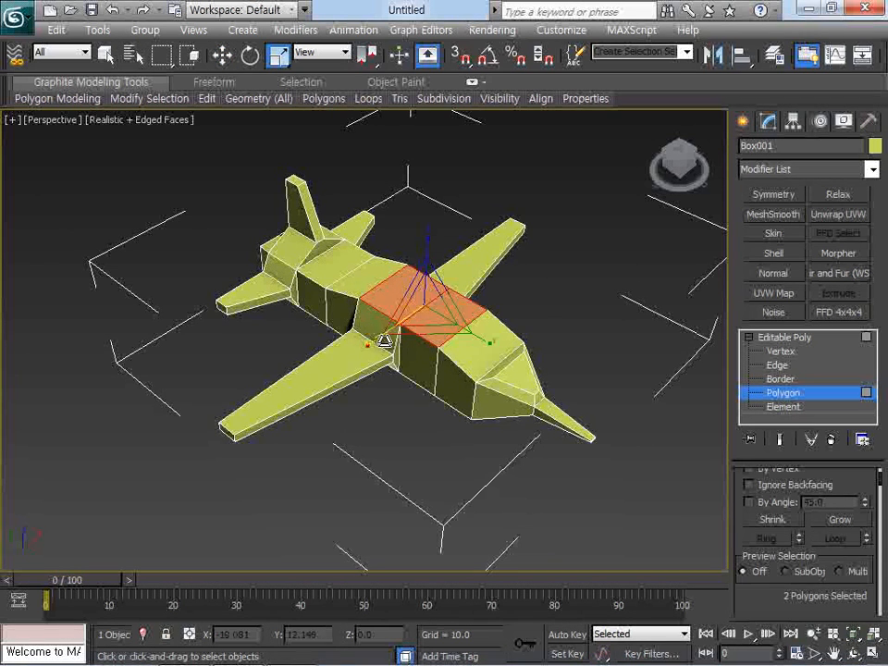
left_click(592, 344)
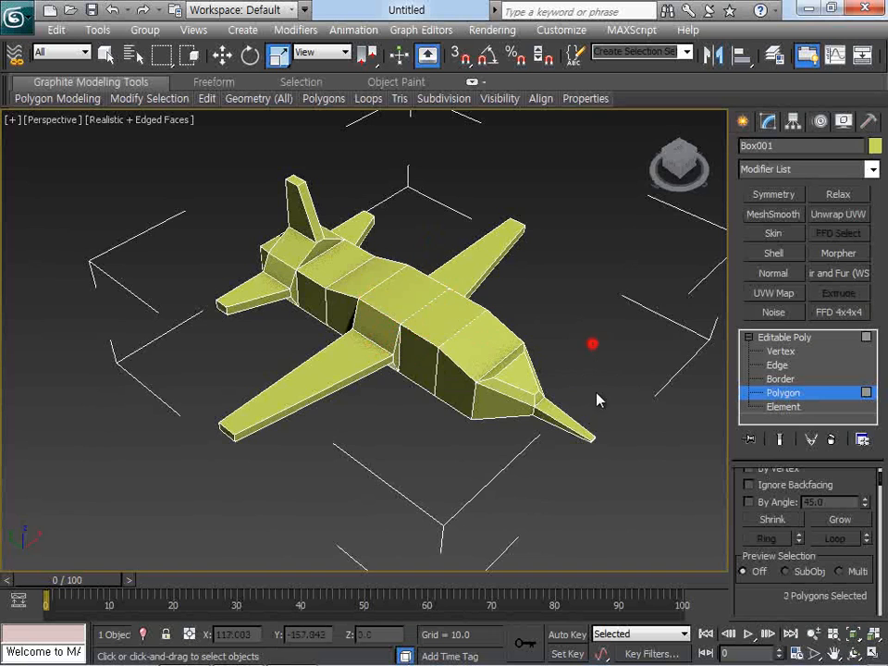
- Scale the fuselage's vertex rows just ahead of and just behind the wings inward to narrow the body there
middle_click_drag(392, 337, 454, 397, "alt")
left_click(781, 352)
left_click_drag(470, 376, 398, 409)
left_click_drag(377, 178, 494, 232)
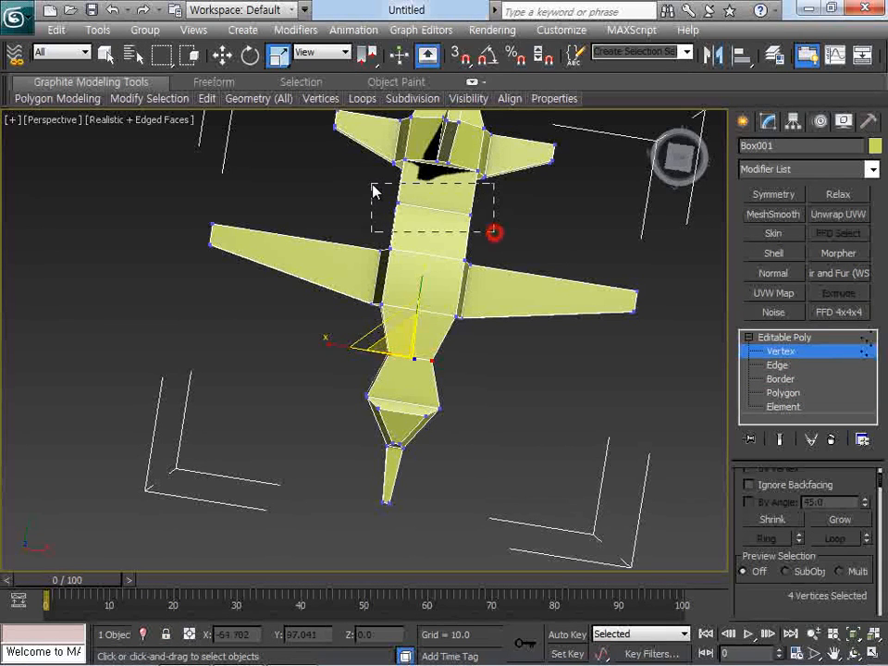
left_click(559, 462)
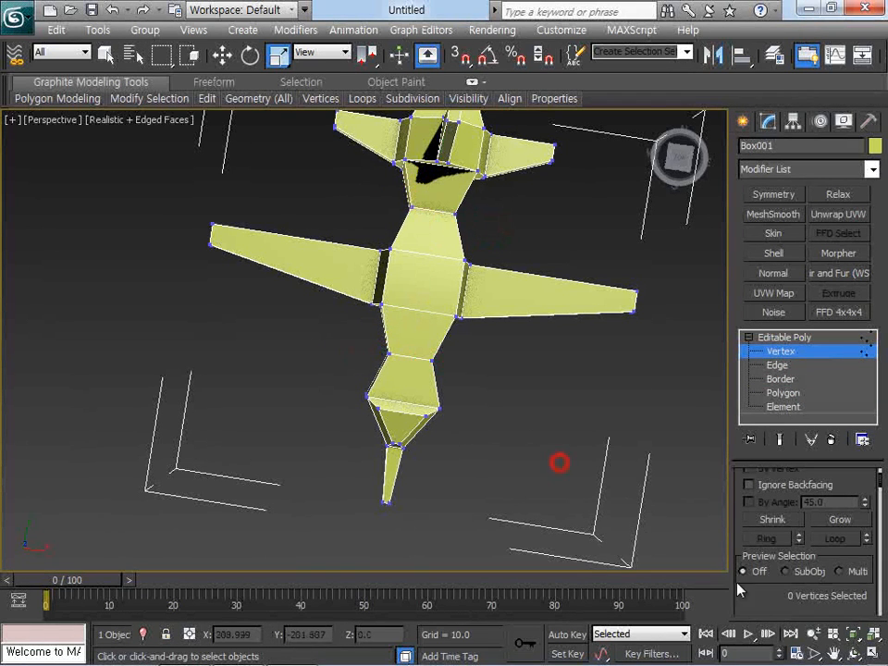
- Scale the end vertices of both wingtips outward together to lengthen the wings, and clear the vertex selection
left_click(853, 652)
left_click_drag(500, 365, 474, 331)
left_click_drag(270, 463, 192, 407)
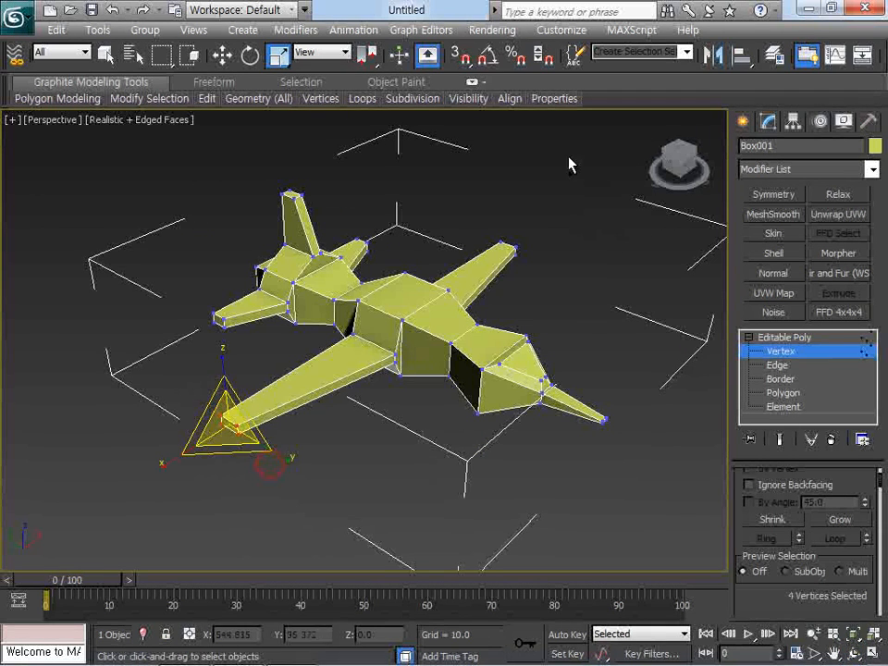
left_click_drag(482, 198, 556, 281, "ctrl")
left_click_drag(334, 360, 325, 378)
left_click(403, 405)
left_click(646, 333)
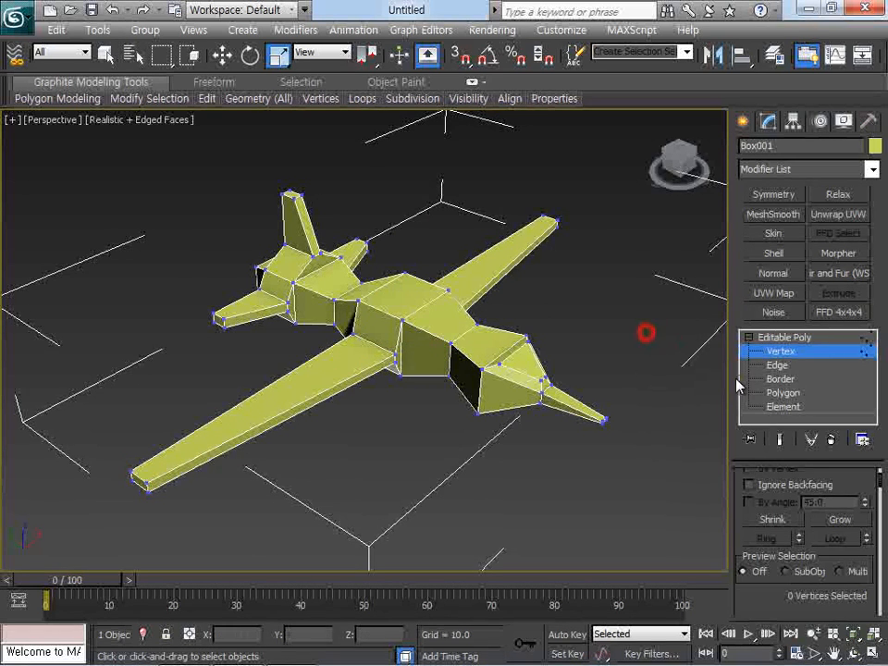
- Leave vertex editing and examine the whole airplane's shape from the front corner and from above
left_click(784, 339)
left_click(642, 364)
left_click(531, 352)
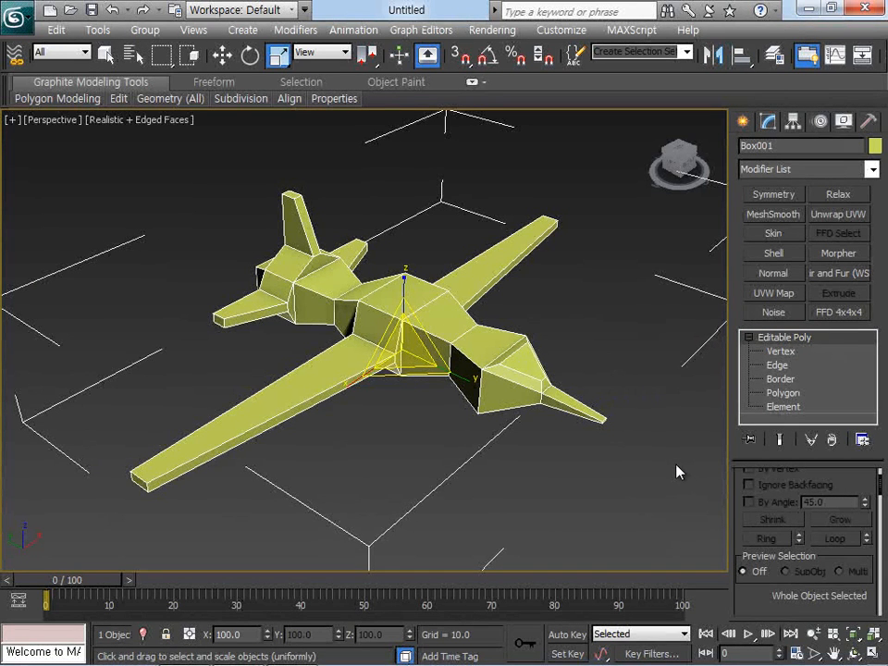
middle_click_drag(559, 395, 559, 404)
scroll(567, 282, "up", 3)
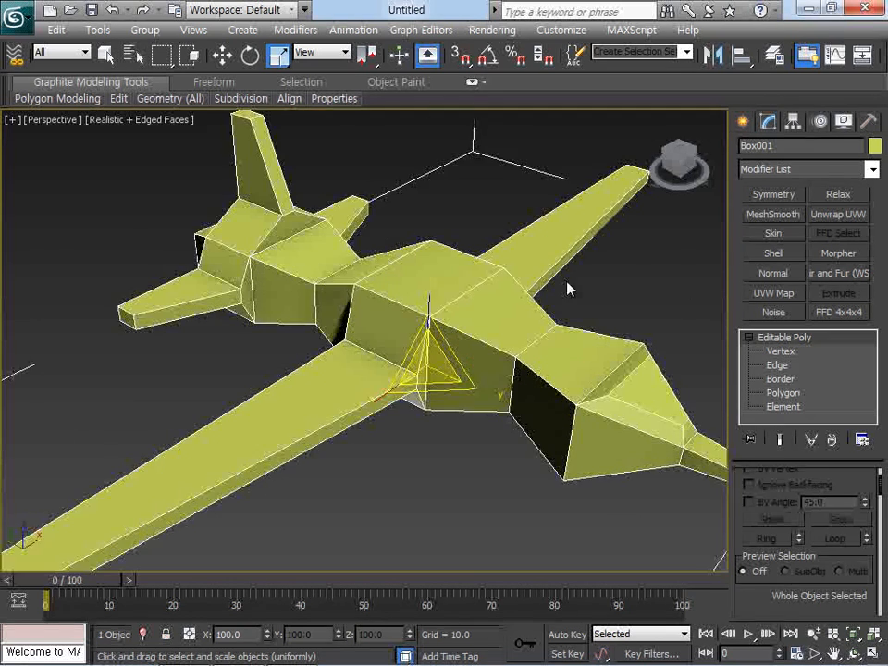
scroll(567, 290, "down", 4)
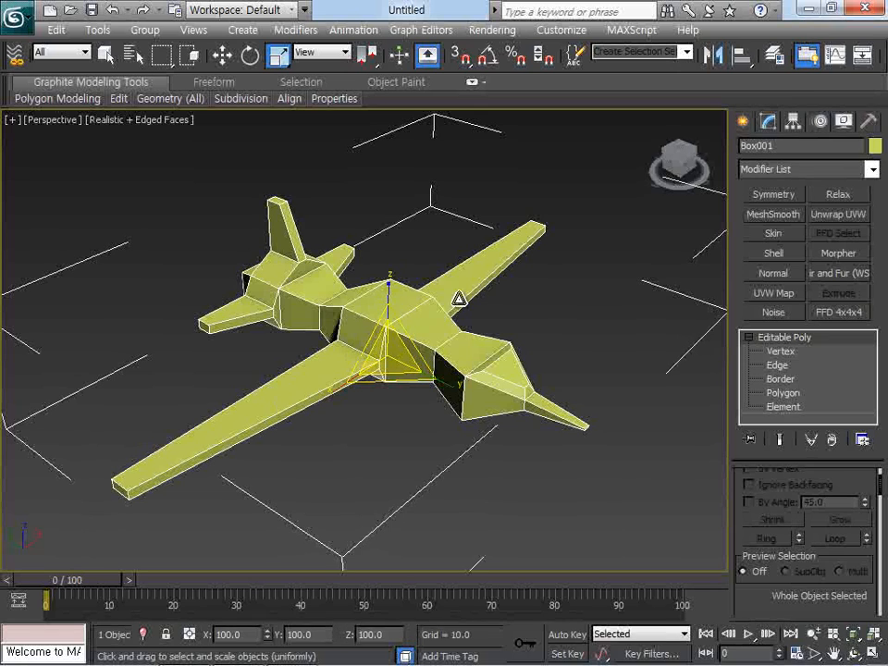
left_click(855, 651)
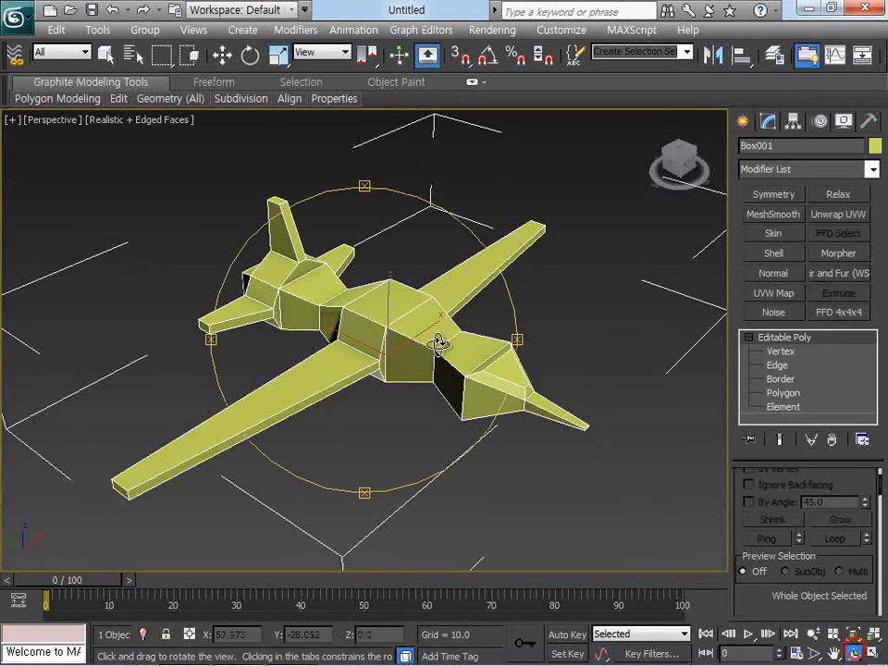
left_click_drag(441, 342, 421, 366)
key("r")
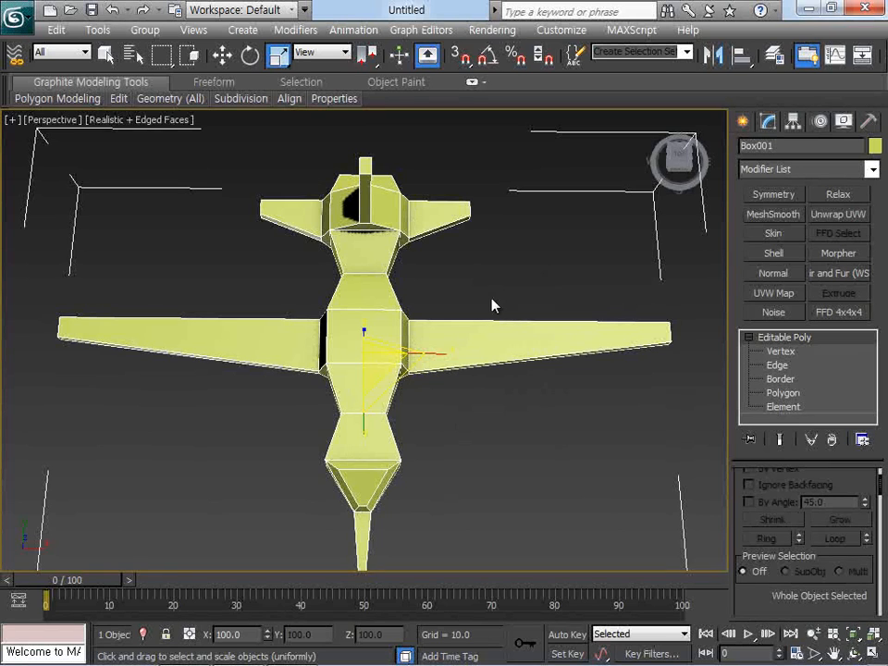
middle_click_drag(492, 298, 459, 283)
scroll(490, 283, "up", 3)
scroll(489, 292, "down", 3)
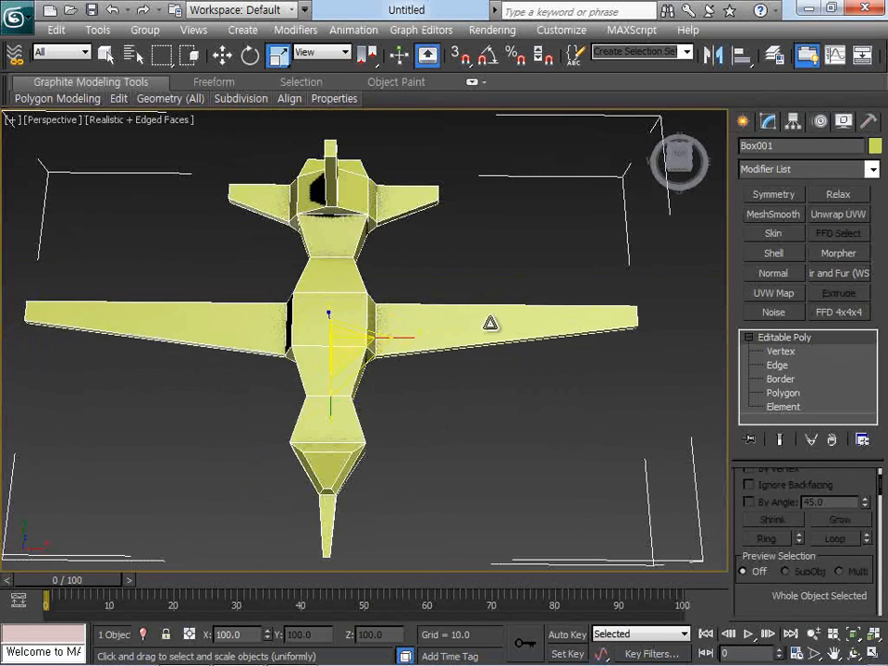
- Select all lengthwise edges of both wings, and widen the command panel to two columns
left_click(774, 365)
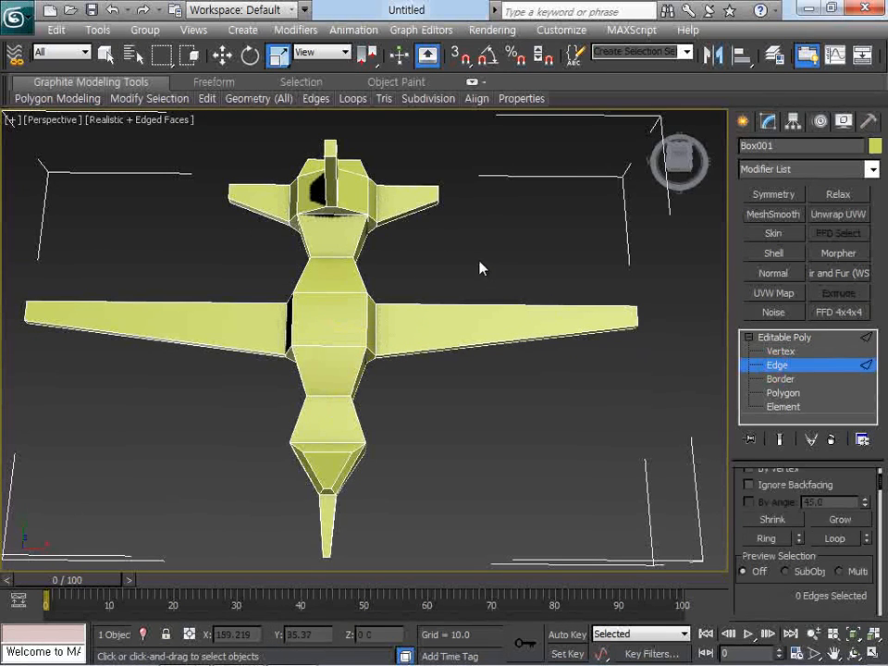
left_click_drag(473, 259, 504, 367)
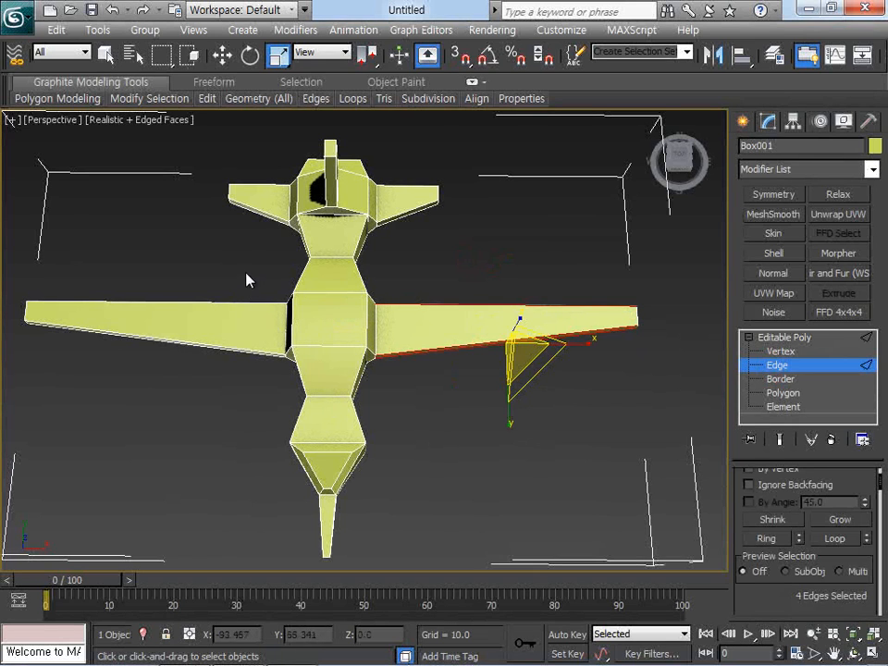
left_click_drag(226, 260, 185, 390, "ctrl")
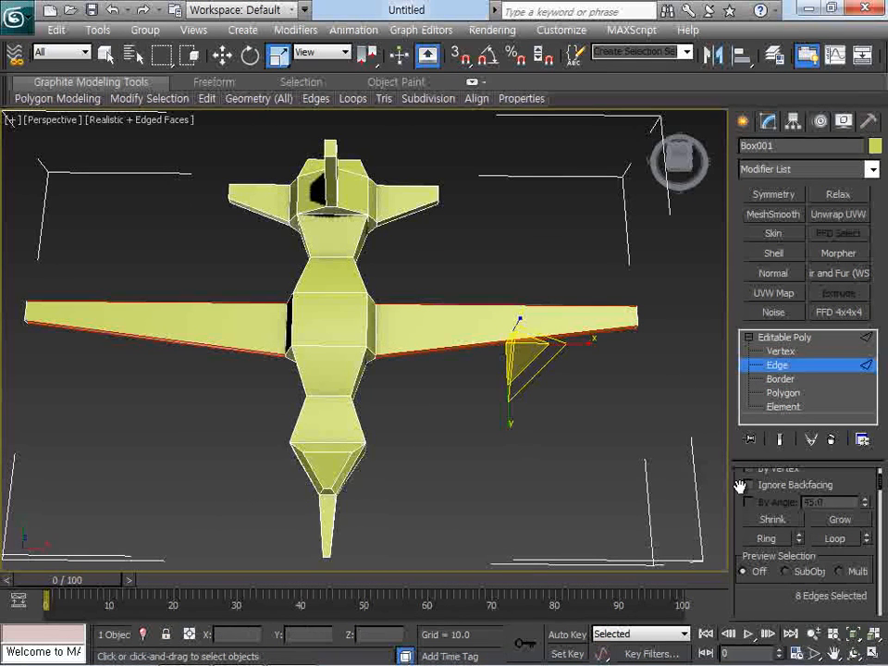
left_click_drag(733, 489, 573, 489)
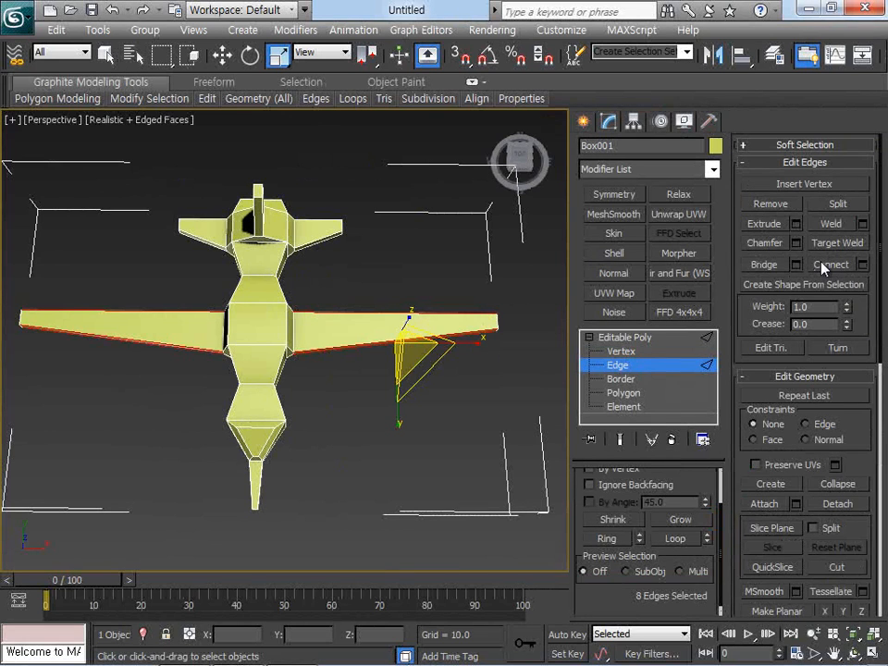
- Try connecting the selected wing edges with a single crosswise segment on each wing
left_click(821, 264)
scroll(382, 344, "up", 5)
middle_click_drag(430, 345, 318, 351)
middle_click_drag(377, 359, 297, 331, "alt")
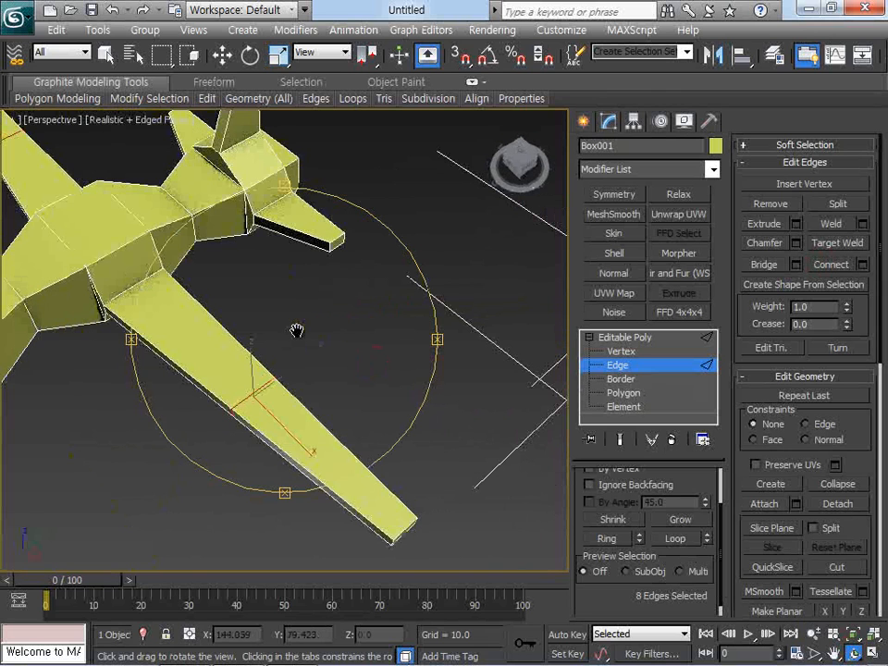
scroll(297, 330, "up", 5)
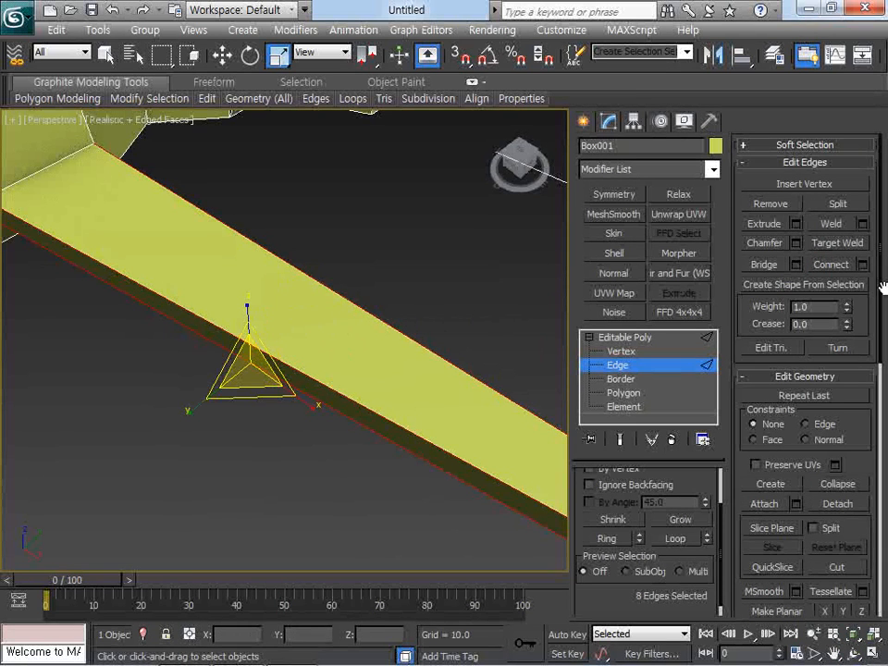
- Connect the lengthwise edges of both wings with 4 crosswise segments
left_click(862, 265)
left_click_drag(359, 323, 468, 190)
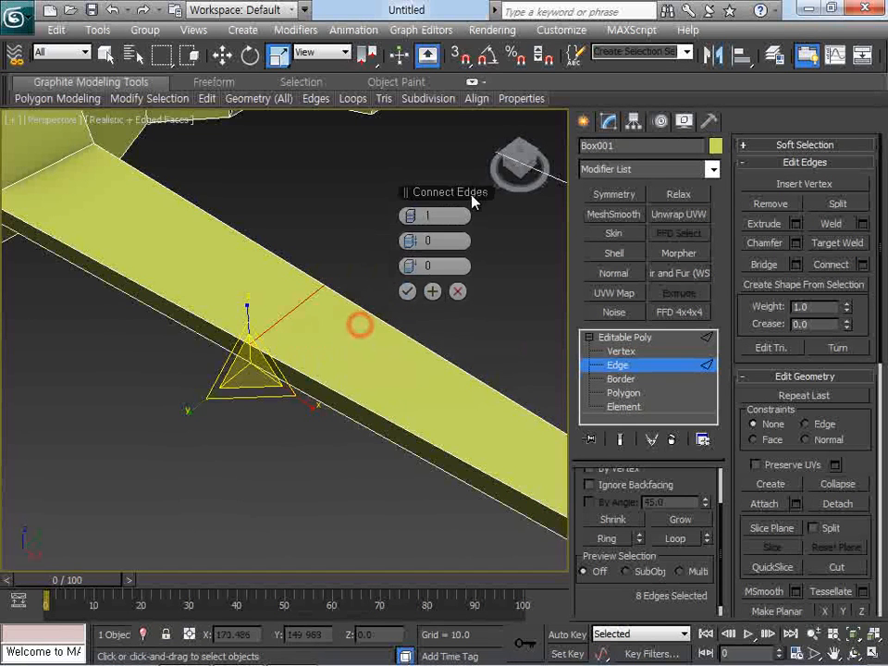
left_click_drag(419, 222, 412, 218)
left_click(408, 220)
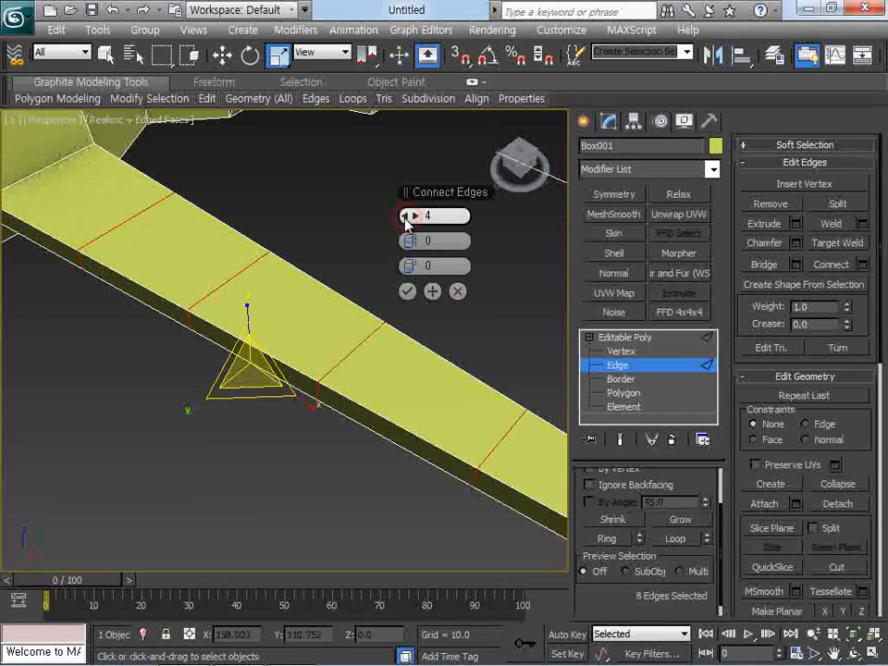
left_click(416, 291)
scroll(416, 293, "down", 6)
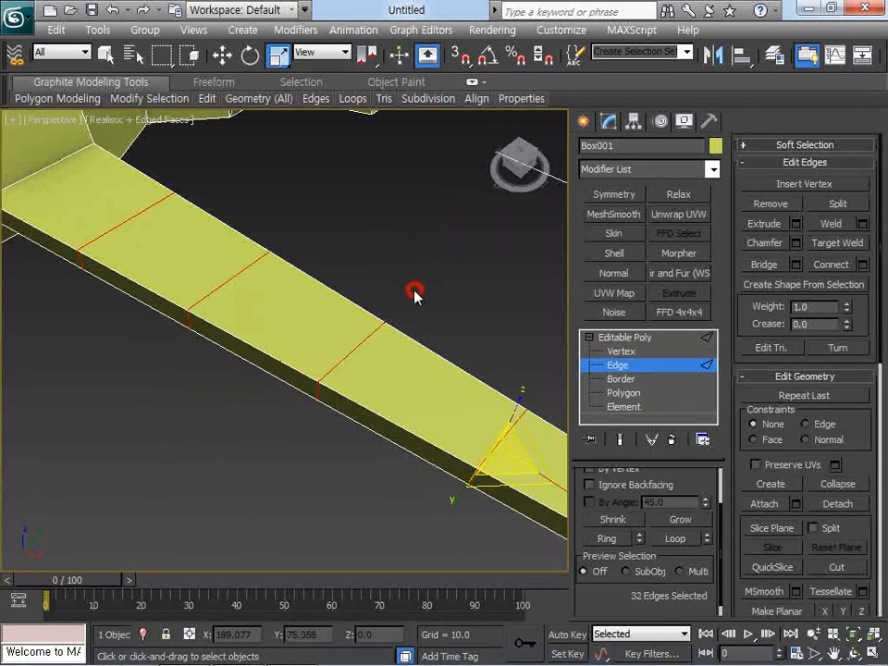
- Move the second vertex row from the fuselage on both wings toward the tail, to about Y 35.7
left_click(851, 653)
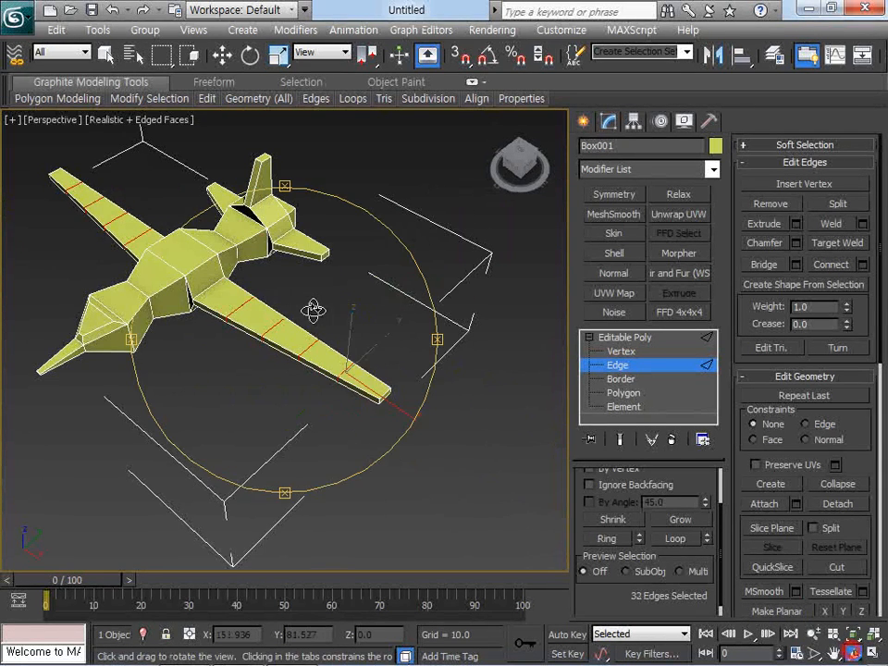
right_click(371, 327)
left_click_drag(314, 313, 368, 275)
left_click(615, 352)
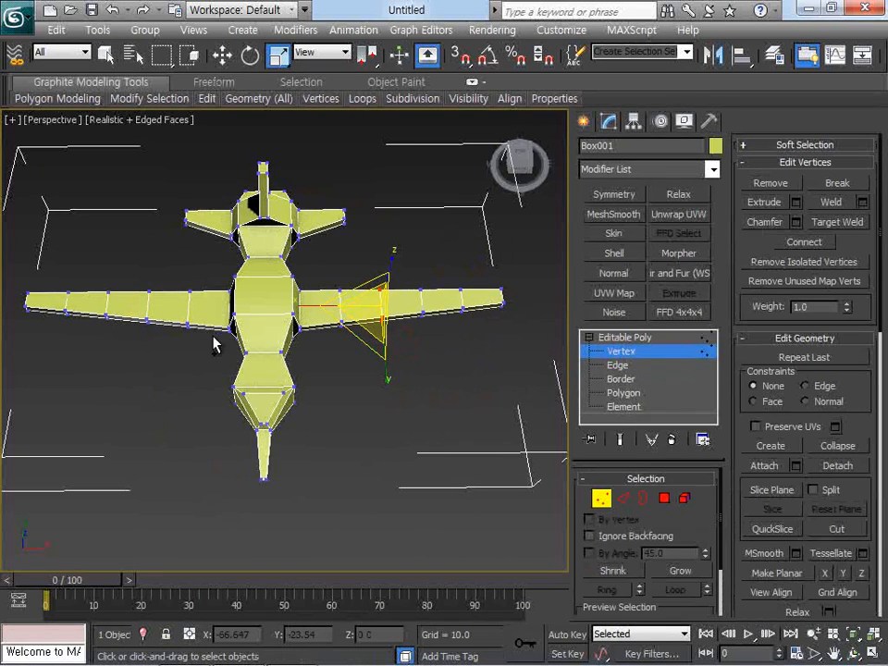
left_click_drag(136, 333, 165, 283, "ctrl")
key("e")
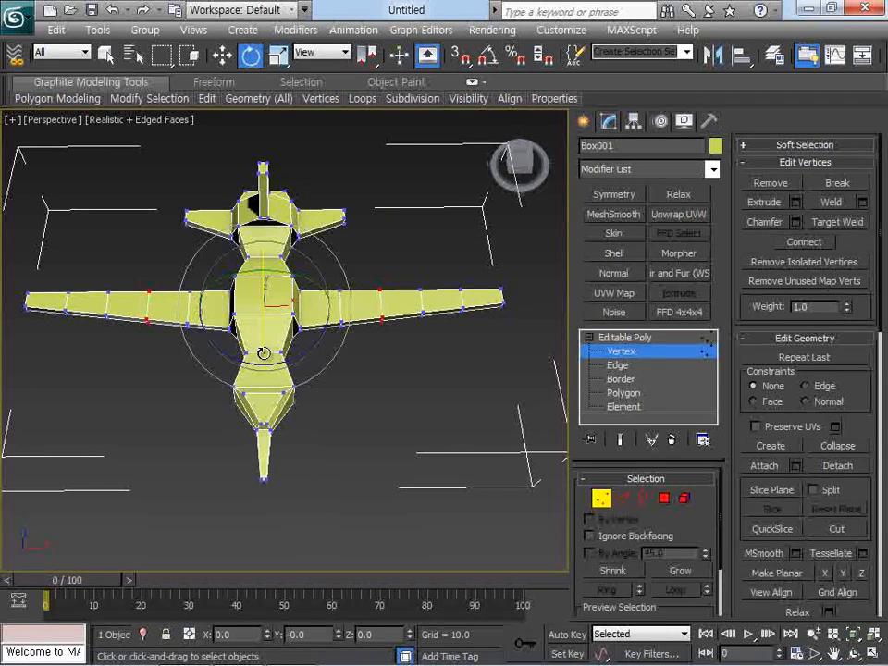
key("w")
left_click(849, 654)
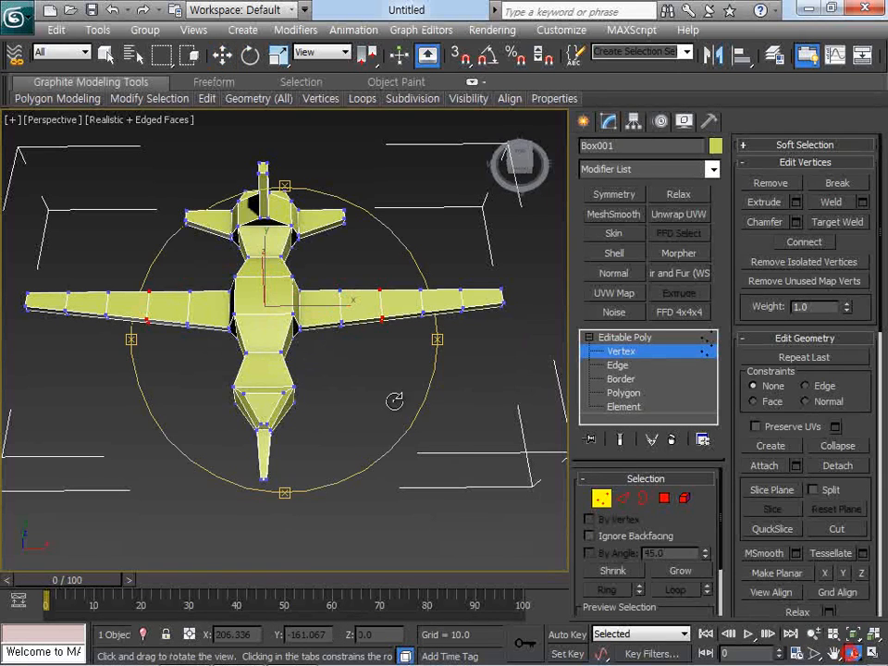
left_click_drag(315, 328, 389, 316)
right_click(341, 325)
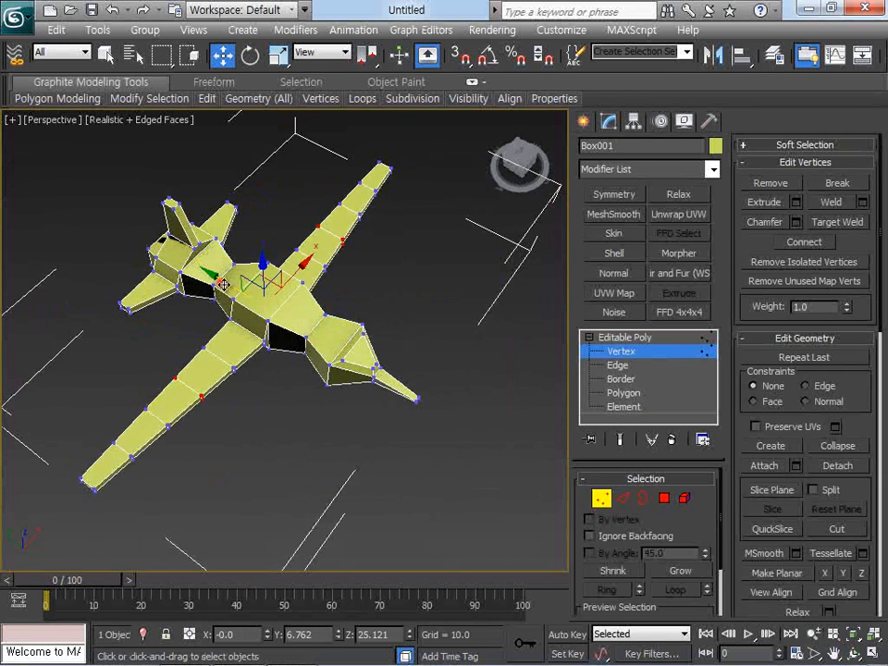
left_click_drag(222, 284, 181, 281)
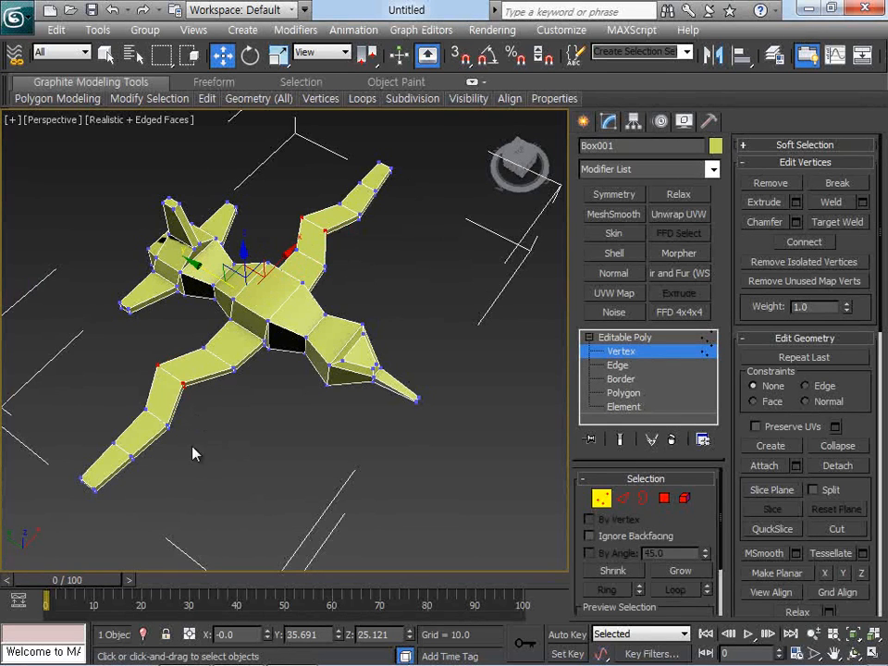
- Move the vertex rows next to both wingtips toward the tail to make the wings zigzag, and clear the selection
left_click_drag(151, 472, 111, 440)
left_click_drag(342, 176, 387, 202, "ctrl")
left_click_drag(224, 281, 261, 235)
left_click(353, 424)
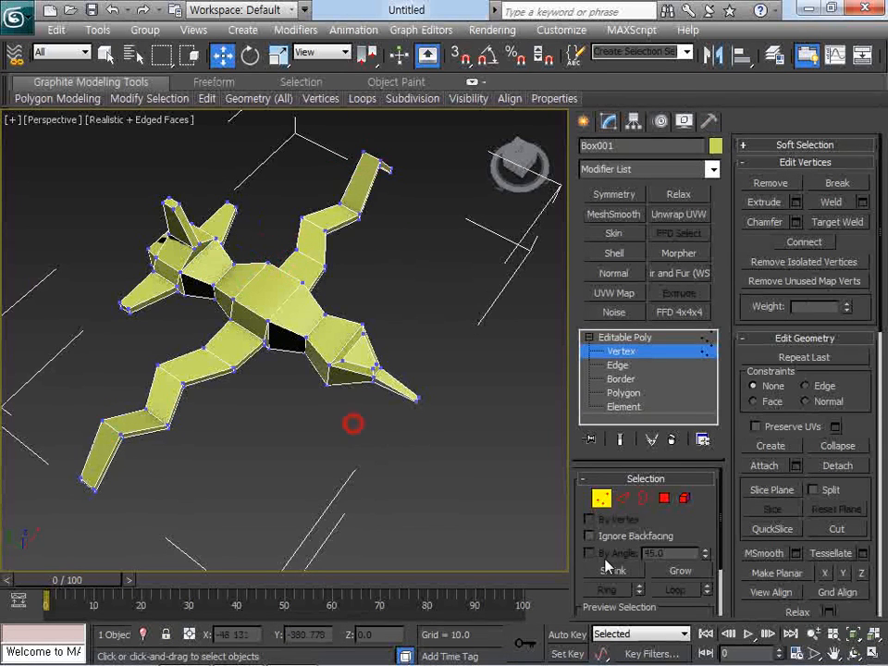
- Examine the bent wings and the fuselage up close from the front
left_click(849, 653)
mouse_move(307, 322)
left_mouse_down()
mouse_move(279, 288)
mouse_move(335, 300)
mouse_move(286, 306)
mouse_move(321, 325)
left_mouse_up()
scroll(337, 311, "up", 3)
right_click(321, 325)
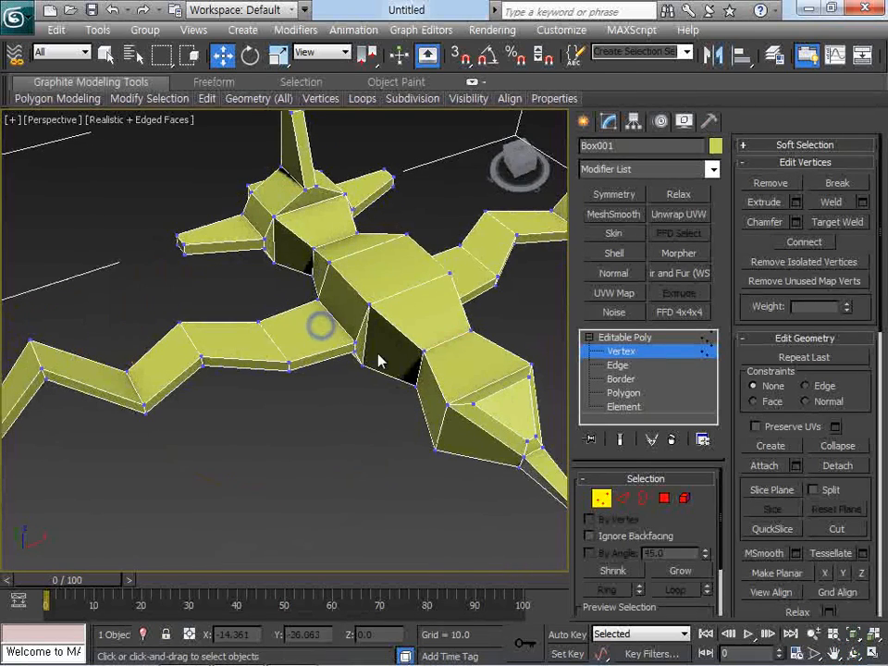
middle_click_drag(378, 361, 426, 328)
scroll(392, 330, "up", 3)
scroll(392, 330, "down", 3)
middle_click_drag(288, 311, 356, 339)
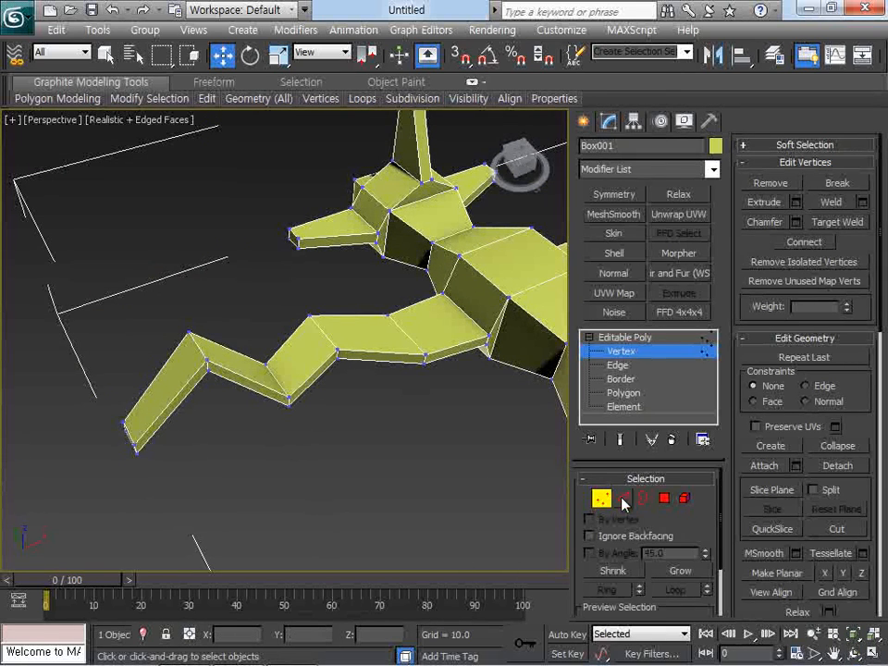
- Select the full edge loop around the airplane's right wing at the second crosswise segment from the fuselage
key("2")
scroll(357, 385, "up", 3)
middle_click_drag(416, 382, 260, 430)
scroll(383, 373, "down", 5)
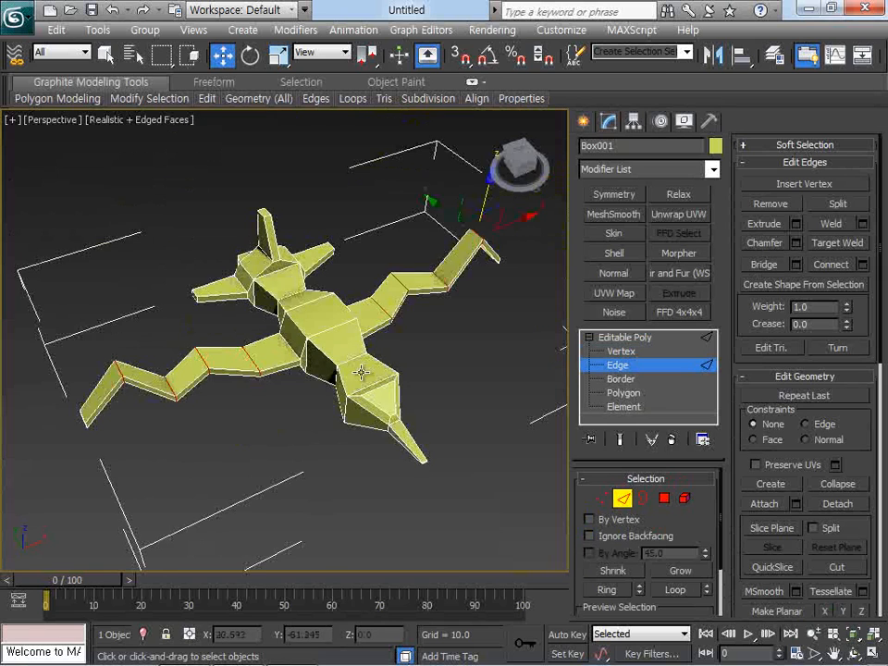
scroll(361, 372, "up", 4)
scroll(313, 333, "up", 3)
left_click(312, 324)
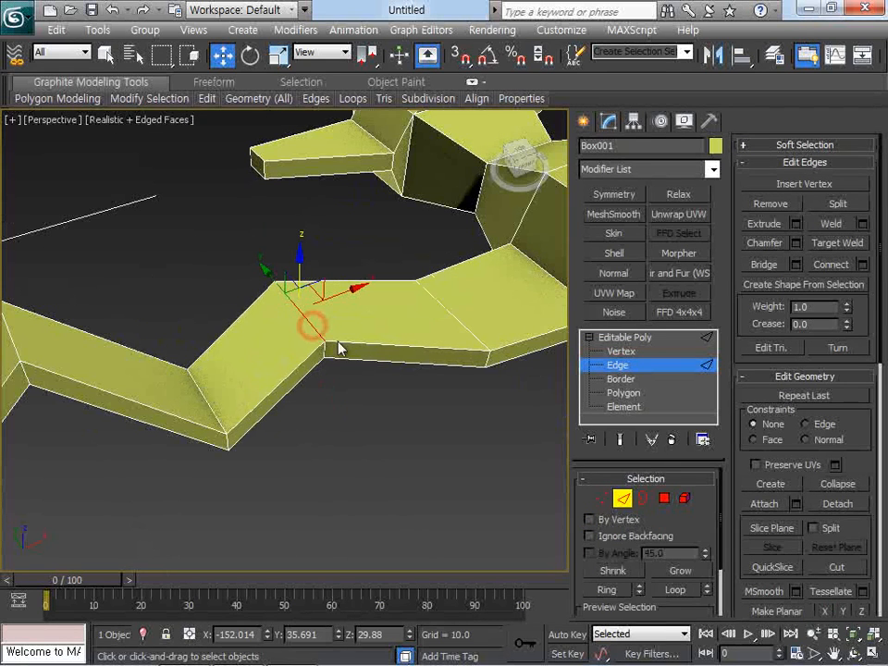
left_click(668, 587)
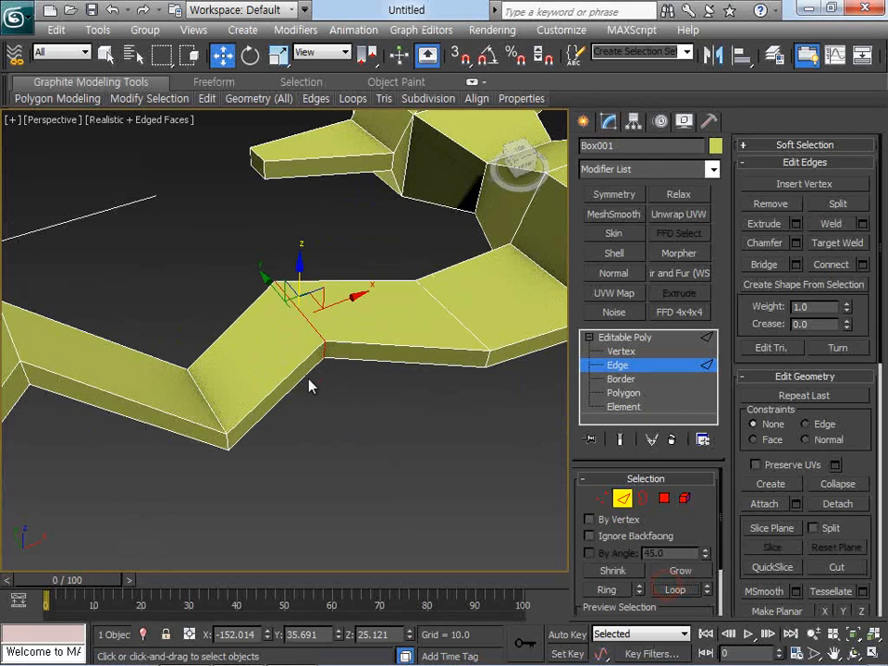
- Try deleting the selected edge loop on the right wing, and undo the deletion
scroll(281, 348, "down", 2)
middle_click_drag(378, 361, 374, 347, "alt")
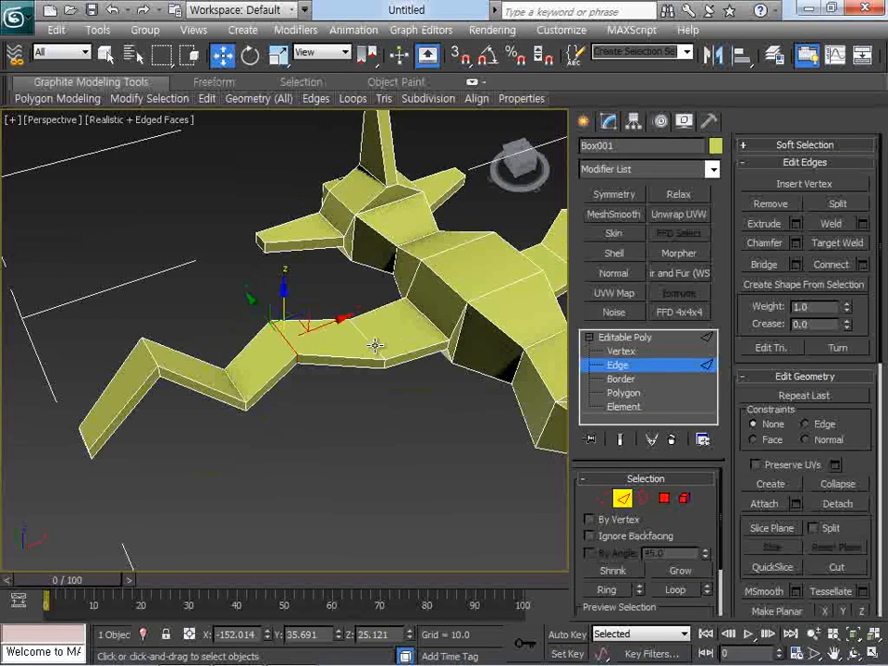
scroll(377, 348, "up", 2)
key("Delete")
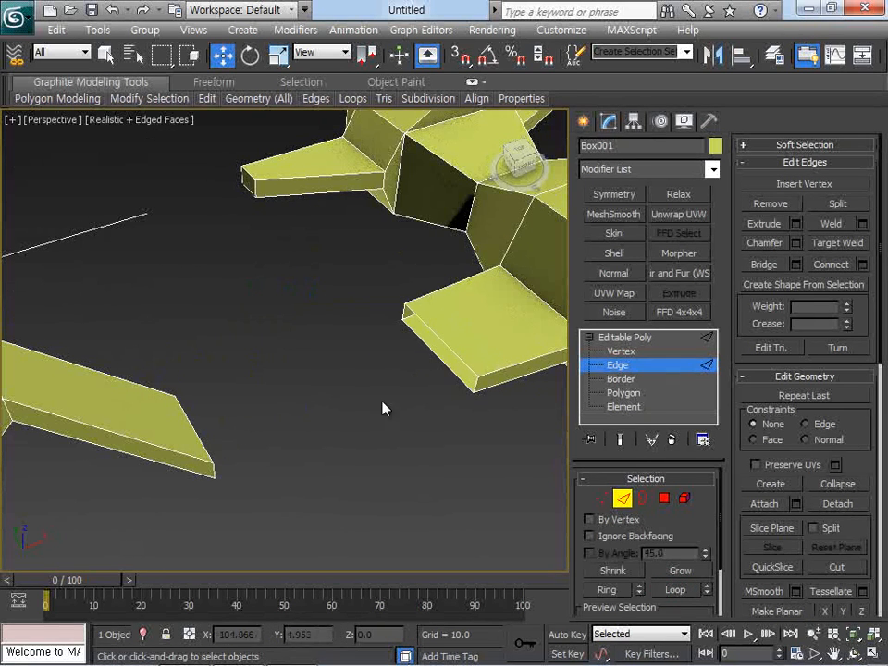
scroll(413, 366, "down", 2)
middle_click_drag(414, 365, 391, 346)
key("ctrl+z")
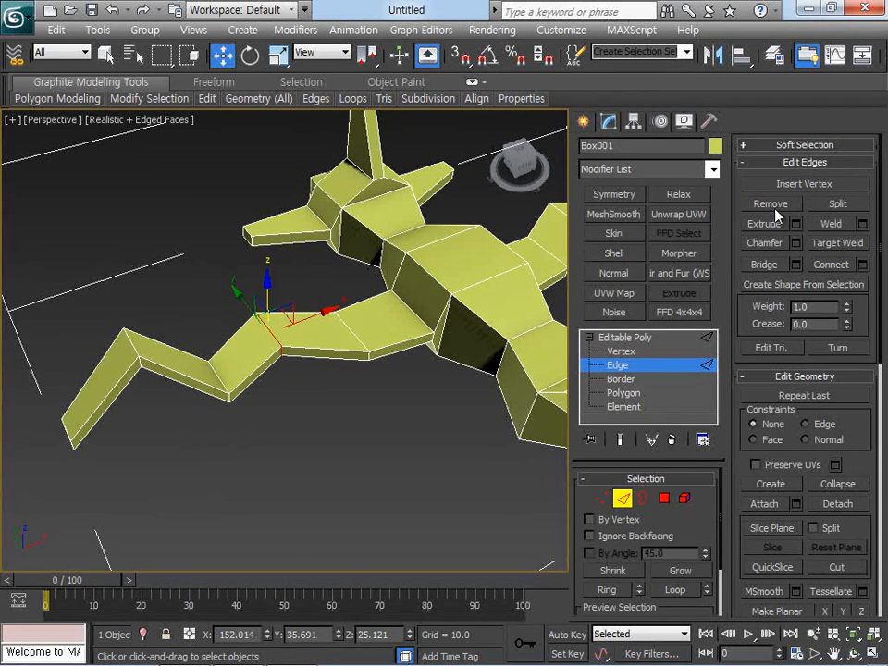
- Try removing only the edges of the selected wing loop, select the leftover vertices, and undo the removal
mouse_move(338, 292)
middle_mouse_down()
mouse_move(342, 282)
mouse_move(343, 296)
middle_mouse_up()
scroll(342, 283, "up", 6)
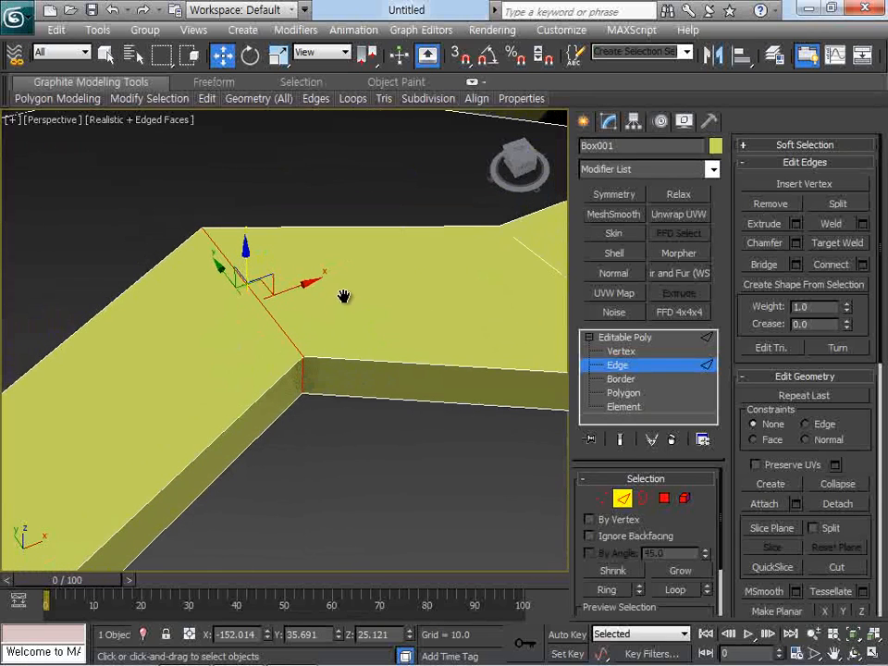
left_click(759, 204)
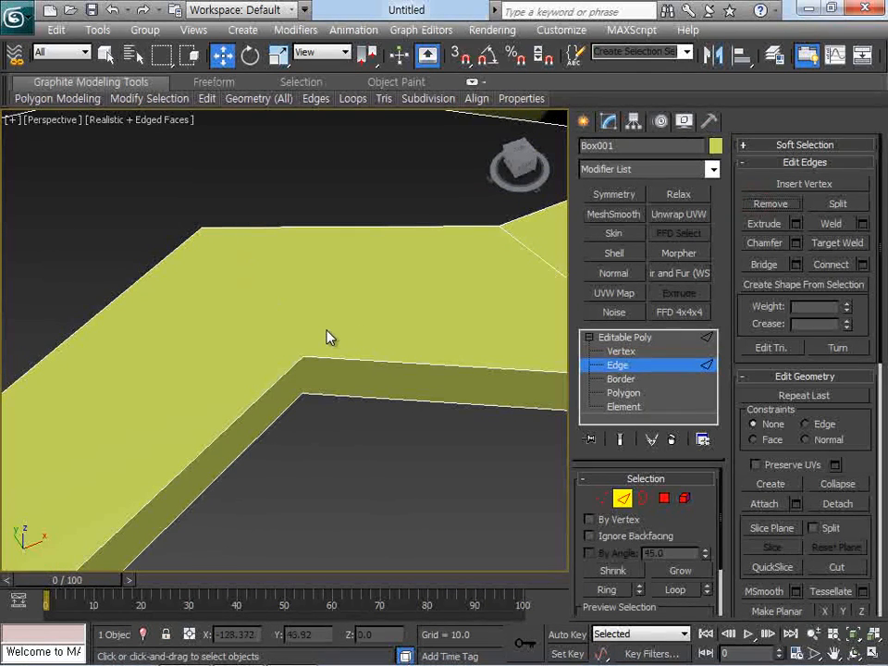
scroll(329, 338, "down", 3)
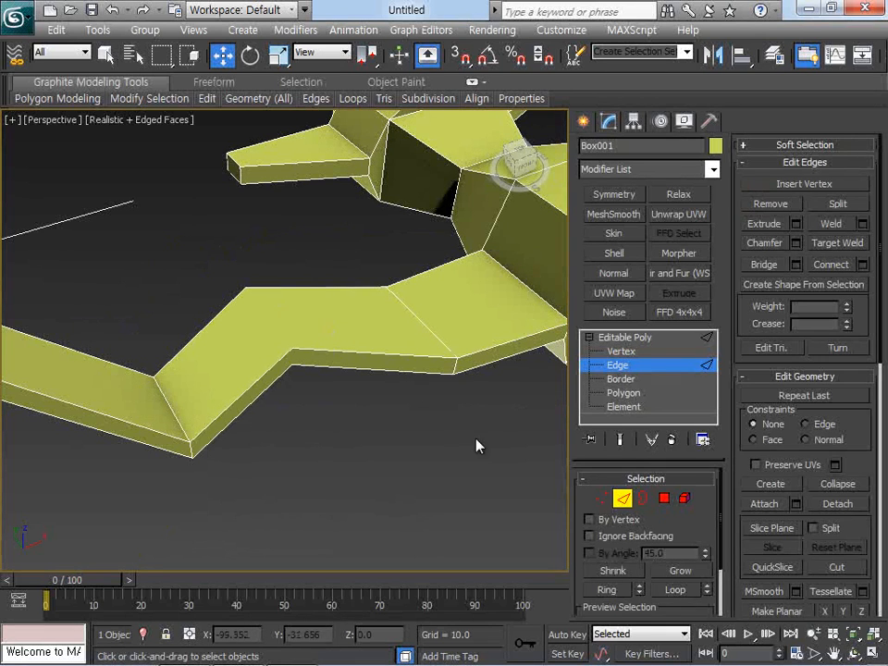
key("1")
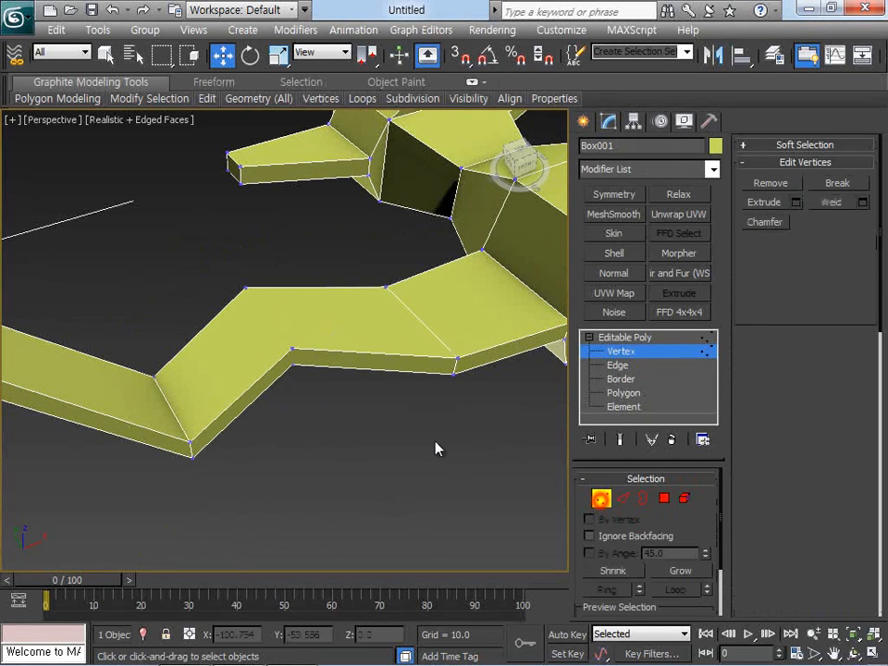
scroll(232, 326, "up", 4)
left_click_drag(222, 225, 408, 481)
middle_click_drag(472, 476, 355, 430)
scroll(358, 430, "down", 5)
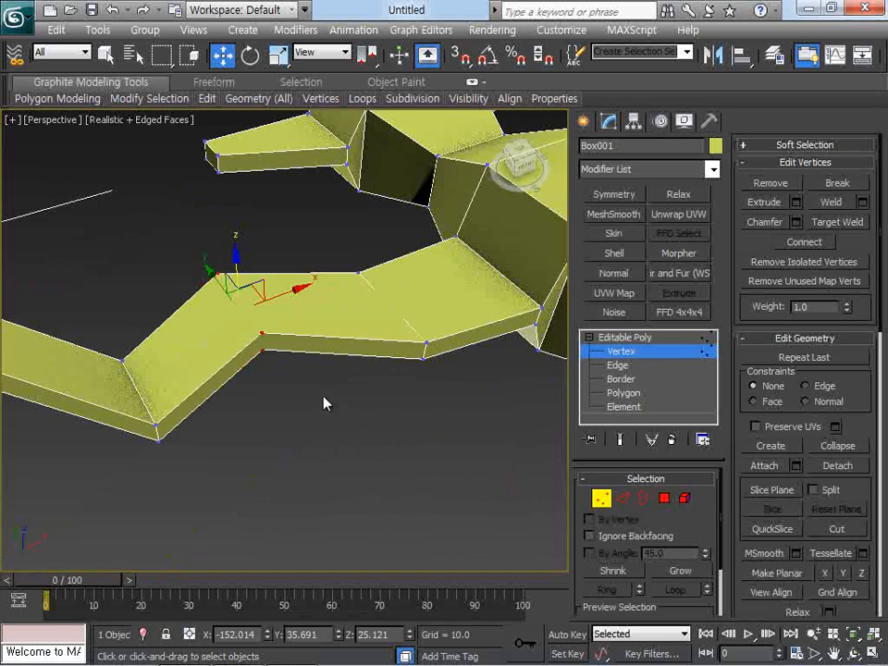
left_click(337, 402)
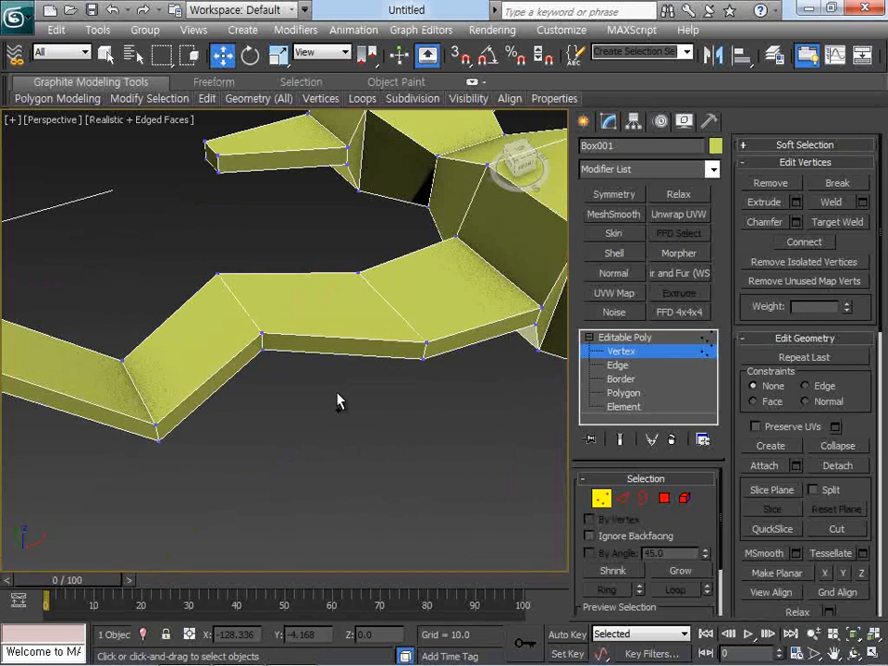
- Remove the selected edge loop from the right wing together with its vertices, and check the area at vertex level
left_click(624, 499)
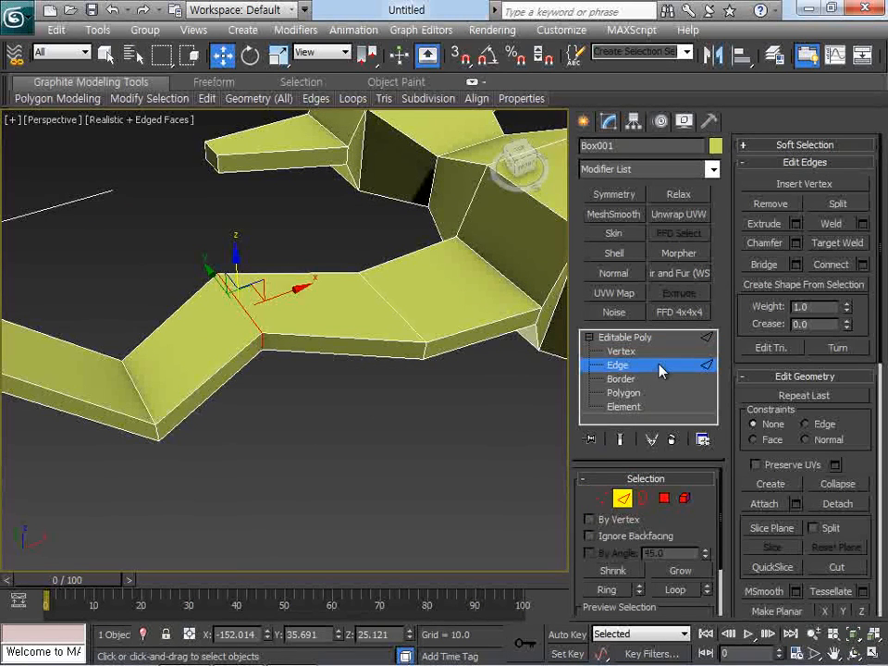
left_click(771, 205)
left_click(601, 499)
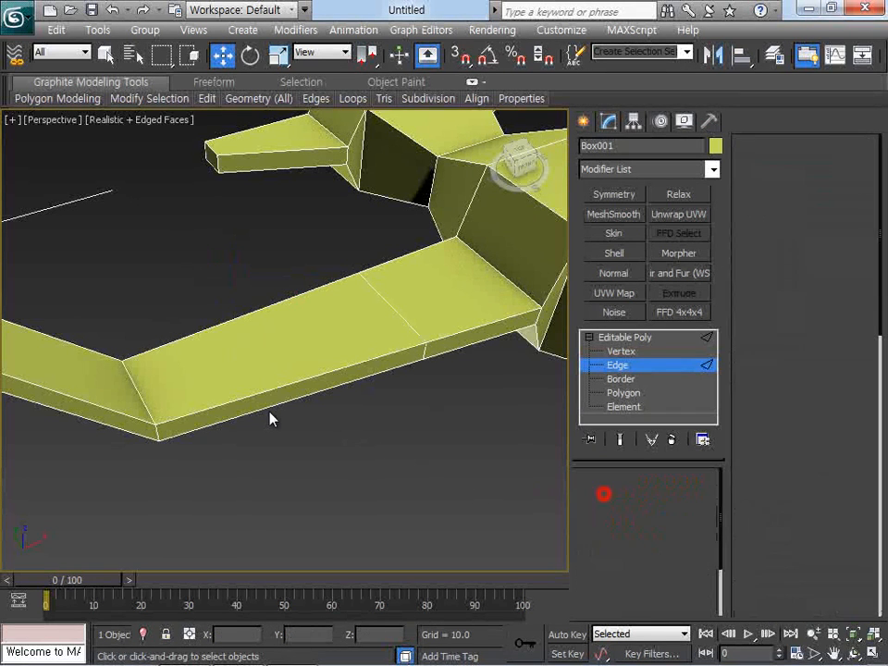
left_click_drag(313, 413, 256, 299)
scroll(397, 377, "down", 8)
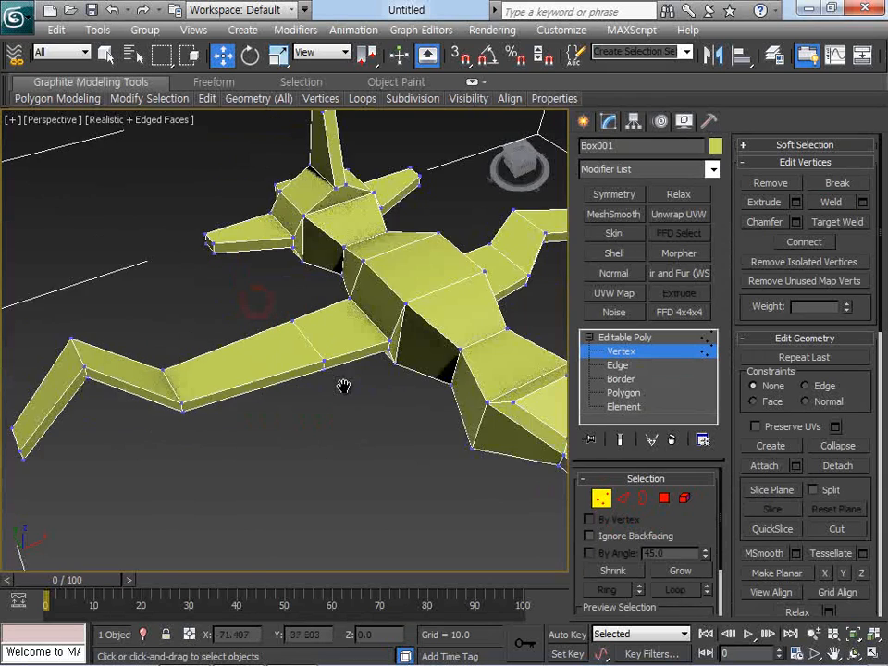
- Select the matching second vertex row on the left wing, try removing those vertices directly, and undo the removal
scroll(434, 355, "up", 5)
left_click_drag(383, 248, 424, 320)
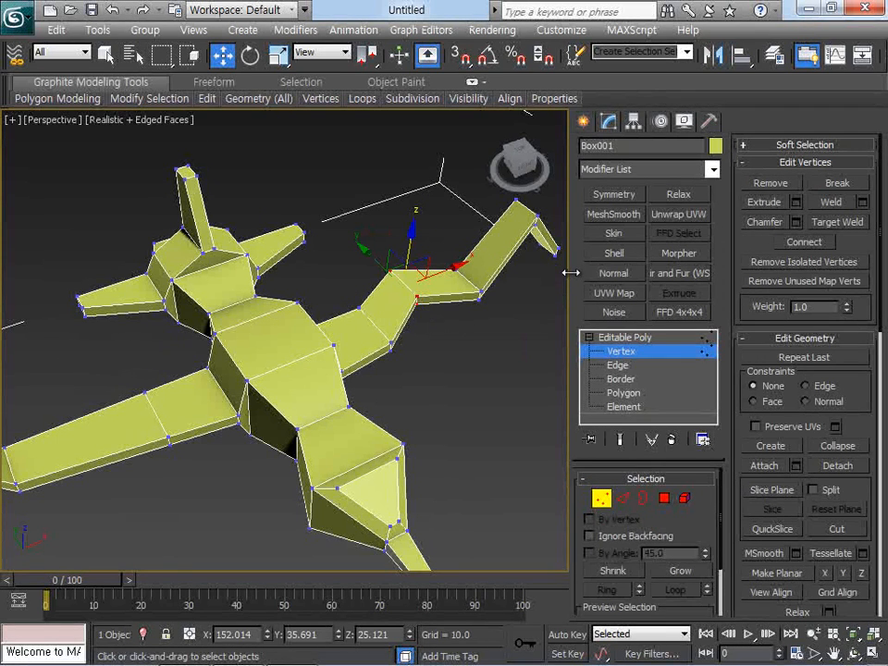
left_click(759, 187)
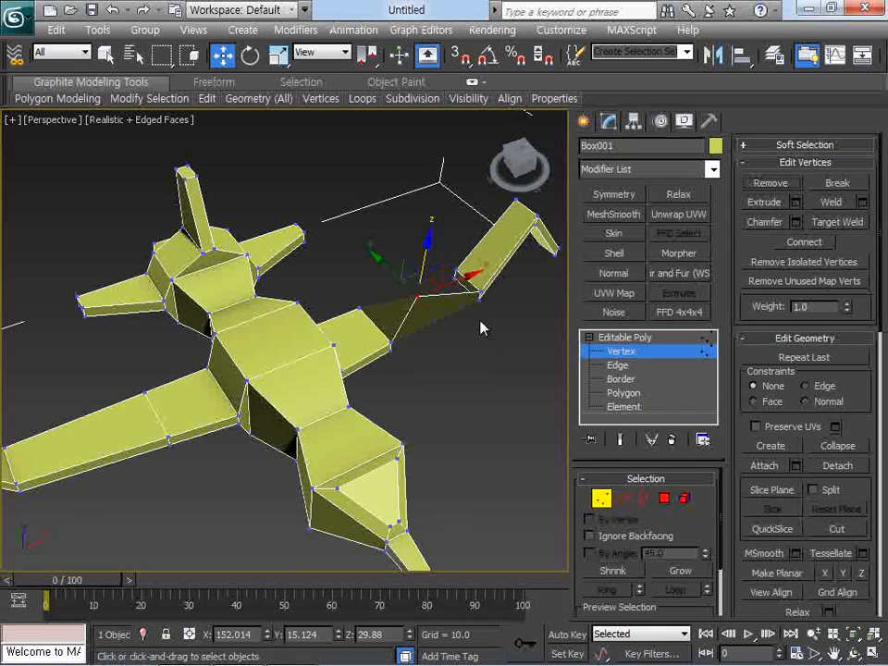
key("ctrl+z")
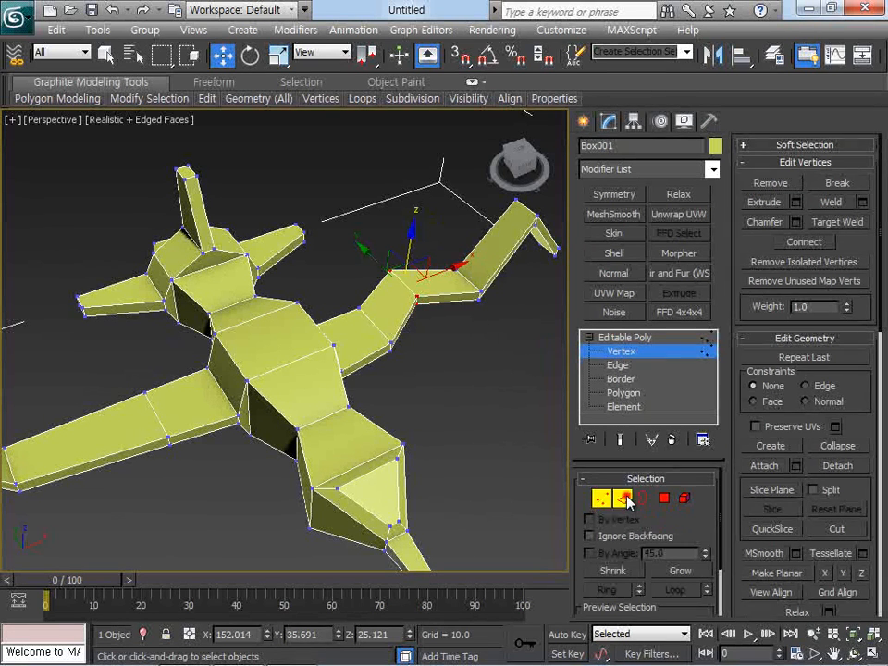
- Select the full edge loop at the left wing's second row and remove it together with its vertices
left_click(645, 500)
left_click(676, 590)
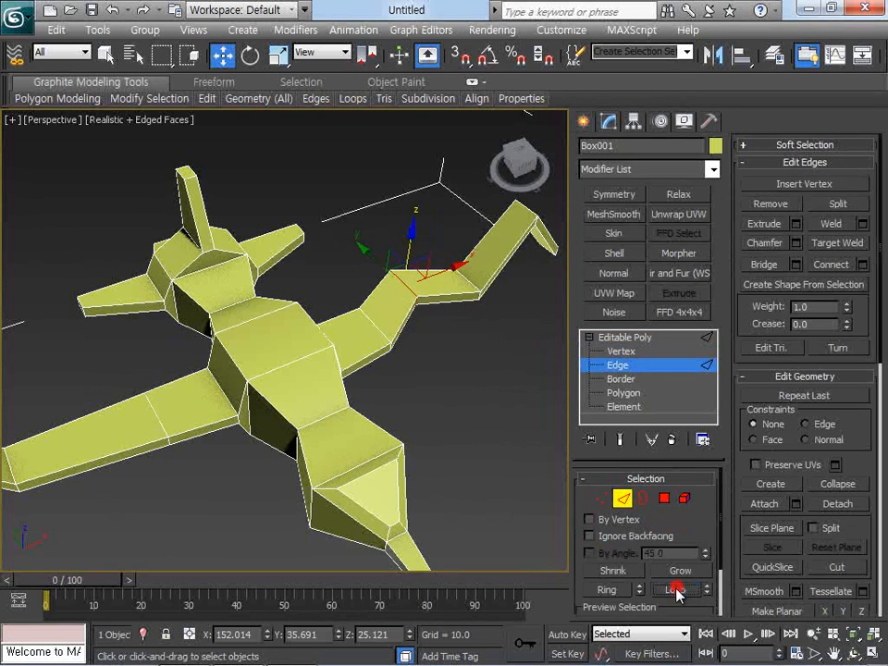
left_click(765, 203, "ctrl")
scroll(444, 329, "down", 3)
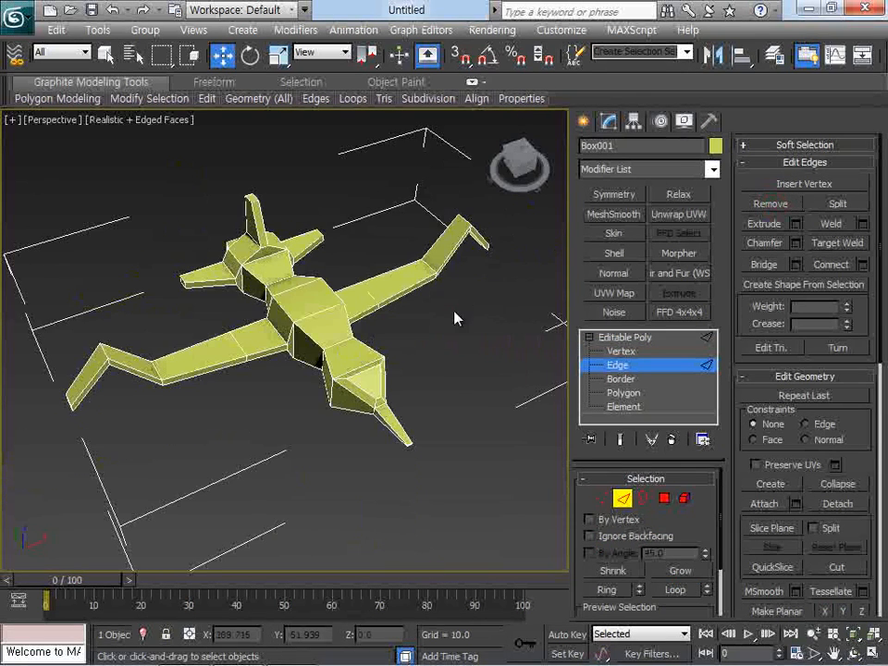
- Reset to an empty scene without saving the airplane
left_click(18, 13)
left_click(45, 89)
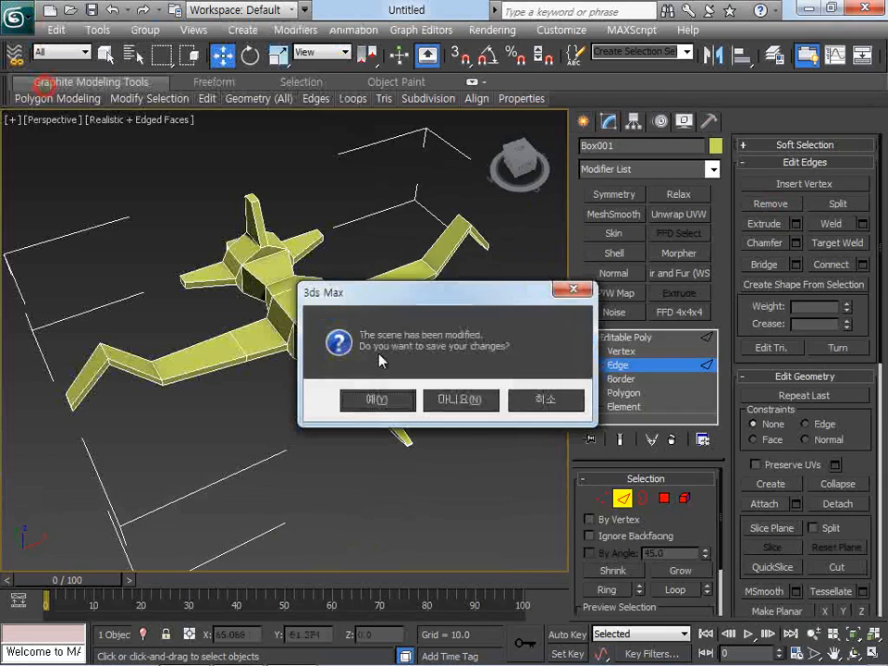
key("n")
left_click(399, 368)
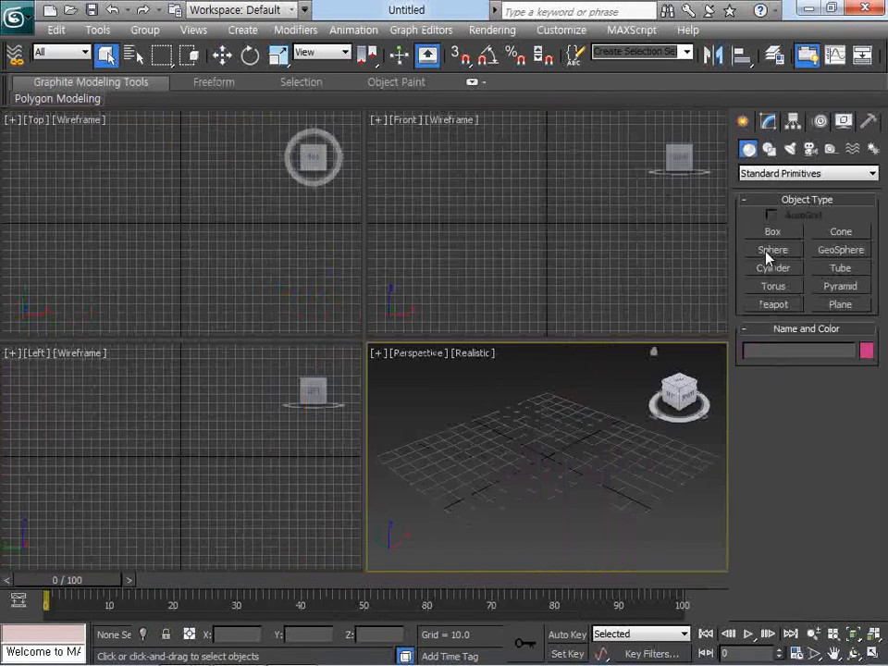
- Create a cylinder at the origin with a radius of about 16.2 and a height of about 124.6, and set its sides to 8
left_click(768, 268)
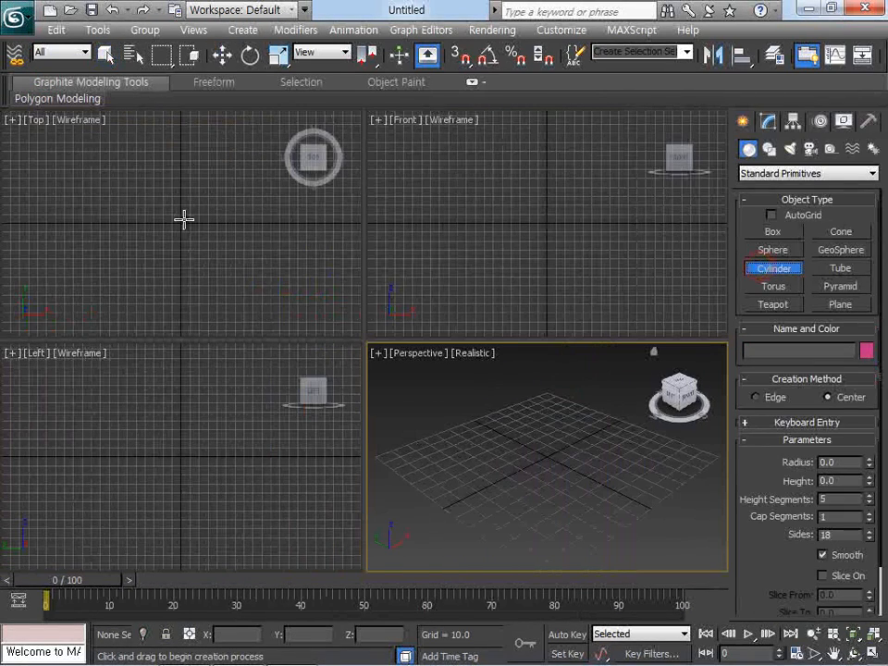
left_click_drag(183, 220, 197, 222)
left_click(203, 124)
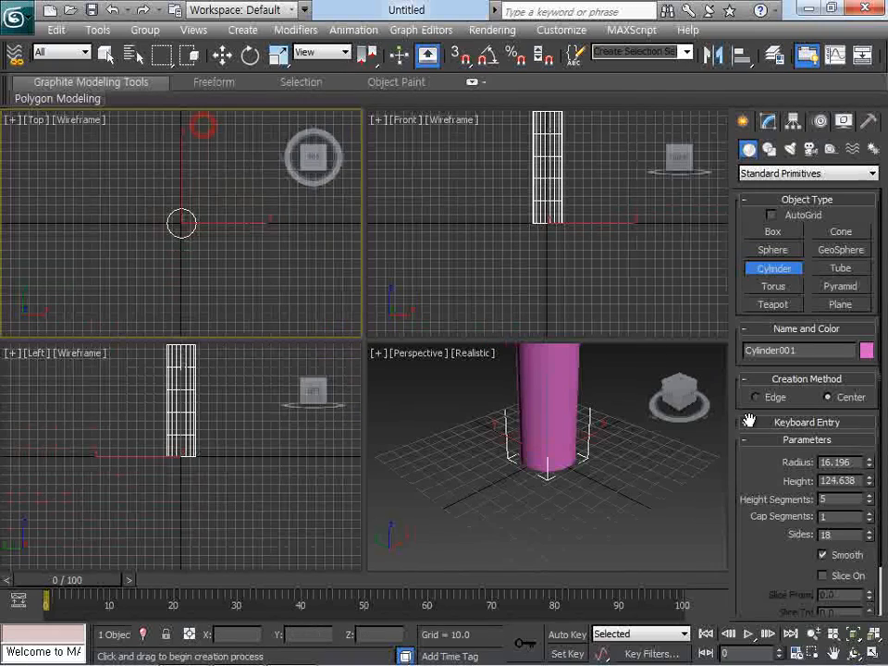
left_click(769, 122)
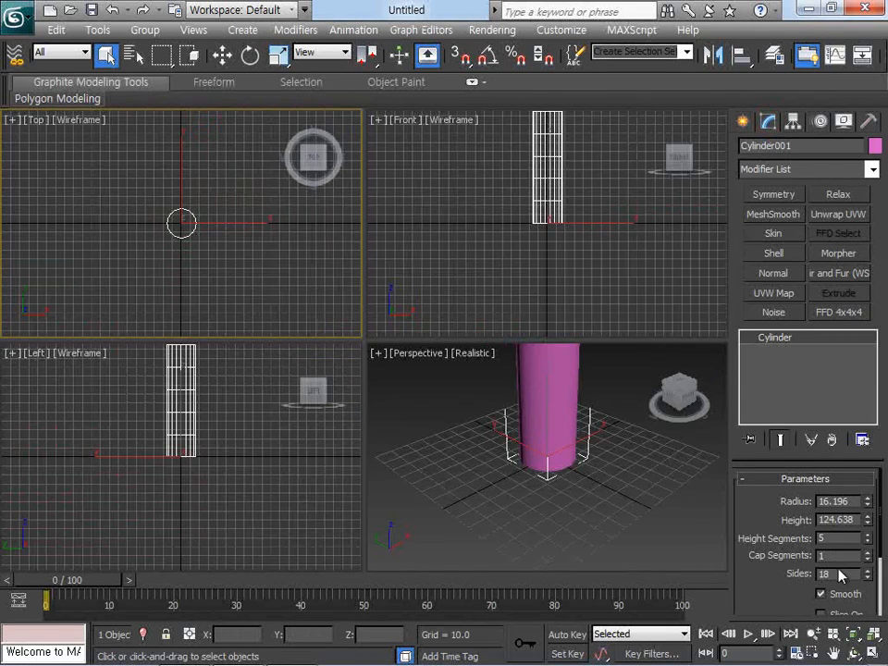
type("8")
key("Return")
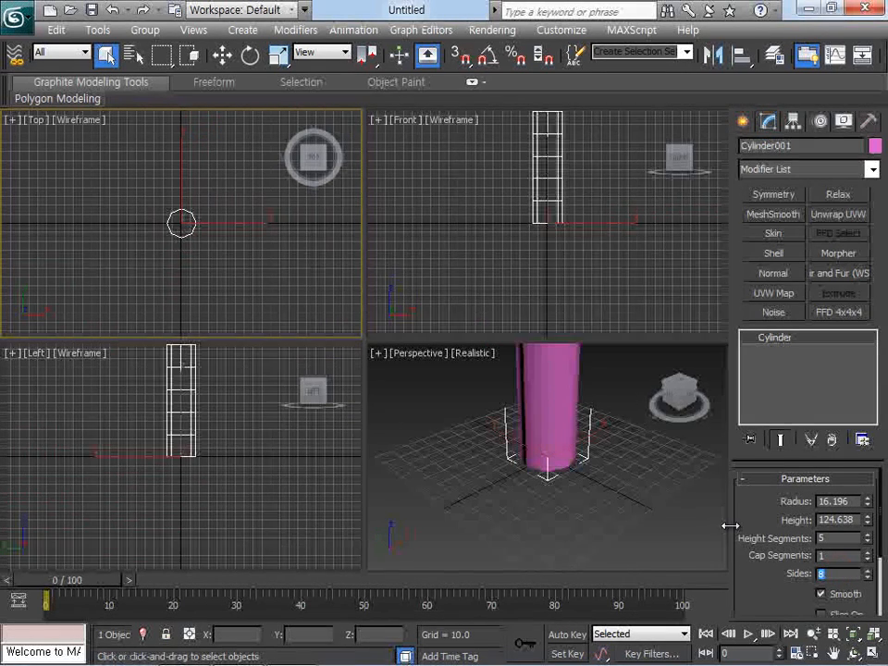
- Show edged faces on the cylinder in the Perspective view and maximize that view
middle_click_drag(474, 326, 446, 397)
scroll(527, 431, "down", 3)
scroll(559, 433, "down", 3)
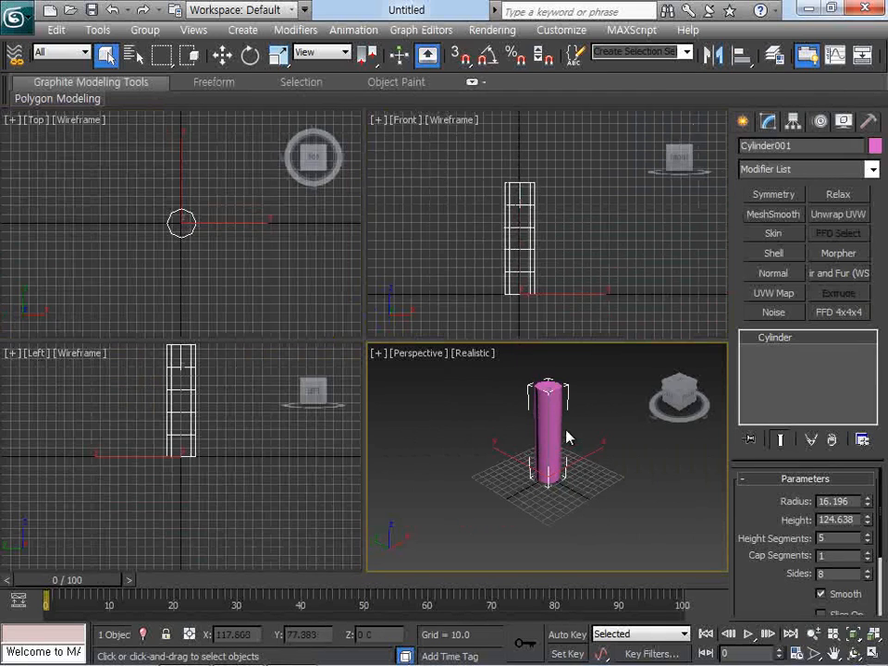
key("F3")
key("F3")
key("F4")
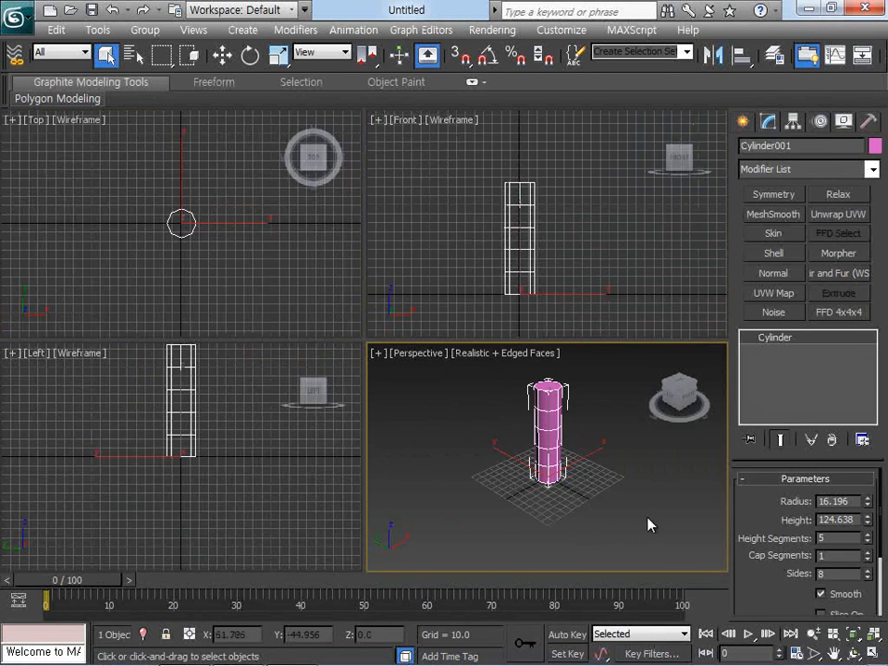
key("alt+w")
key("ctrl+r")
mouse_move(377, 357)
left_mouse_down()
mouse_move(418, 289)
mouse_move(405, 319)
mouse_move(397, 307)
mouse_move(390, 357)
left_mouse_up()
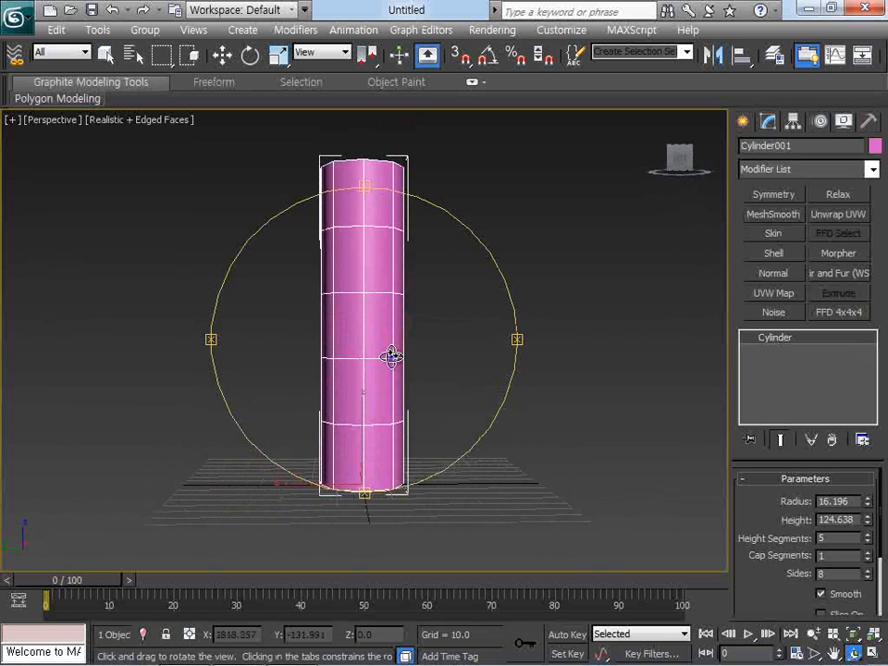
right_click(390, 357)
- Convert the cylinder to an Editable Poly and switch to vertex editing
right_click(392, 313)
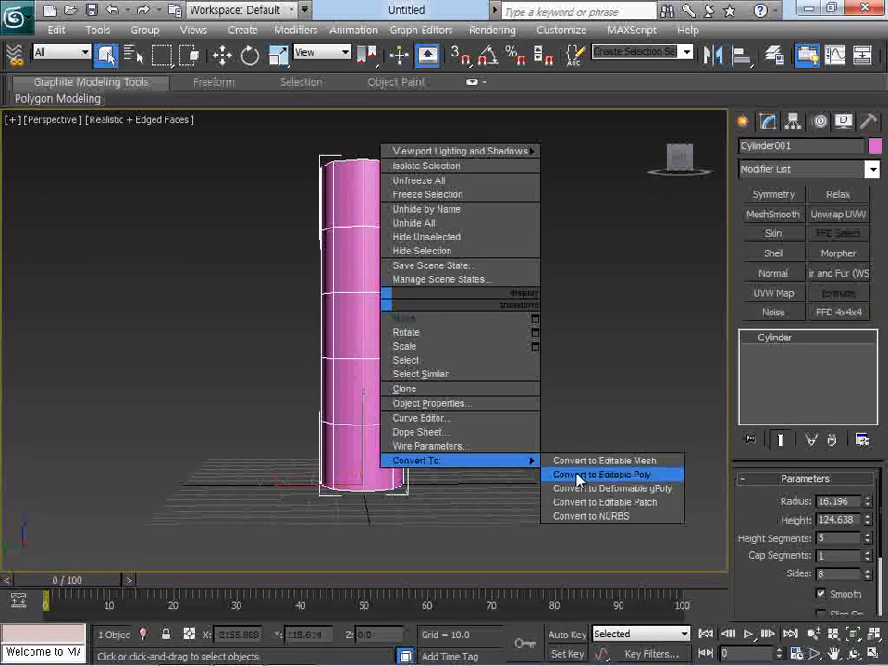
left_click(575, 473)
left_click(763, 499)
- Select the third vertex row from the cylinder's top and move it sideways to about Y -4.1
left_click_drag(452, 329, 304, 285)
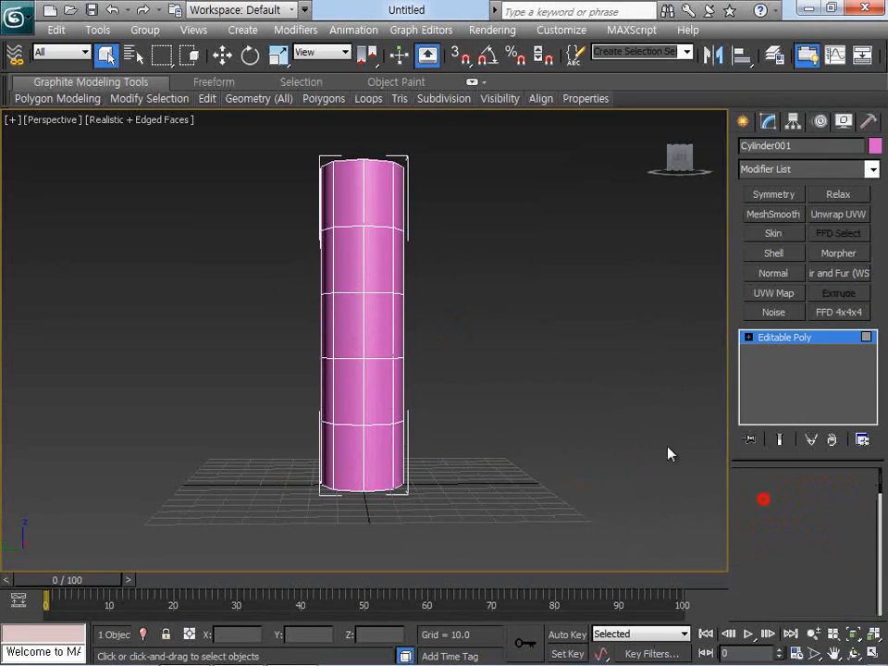
left_click_drag(471, 320, 308, 292)
key("w")
left_click(418, 292)
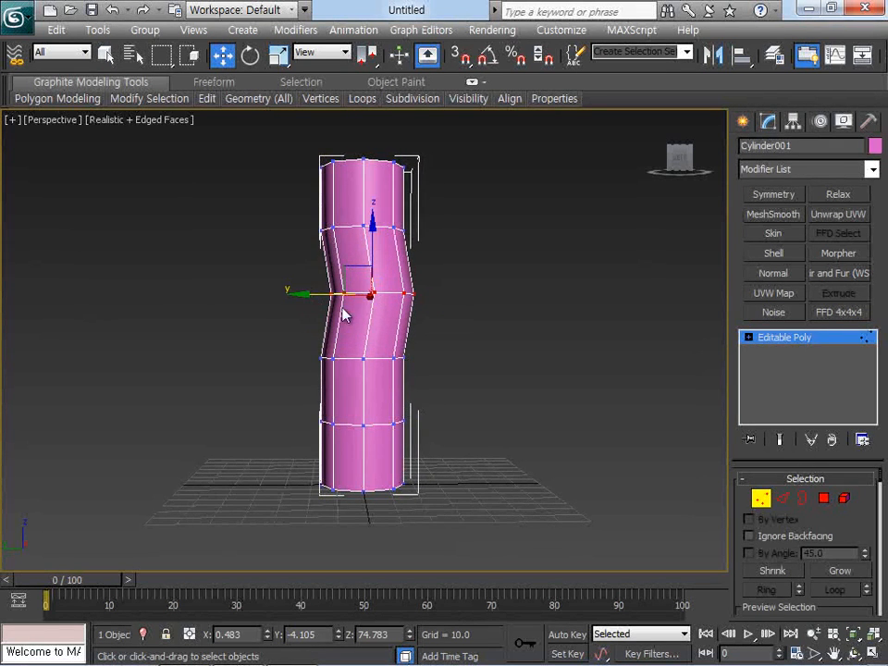
- Select the ring of vertical edges just above the shifted row and connect them with a new edge loop
scroll(496, 395, "up", 3)
scroll(496, 394, "down", 3)
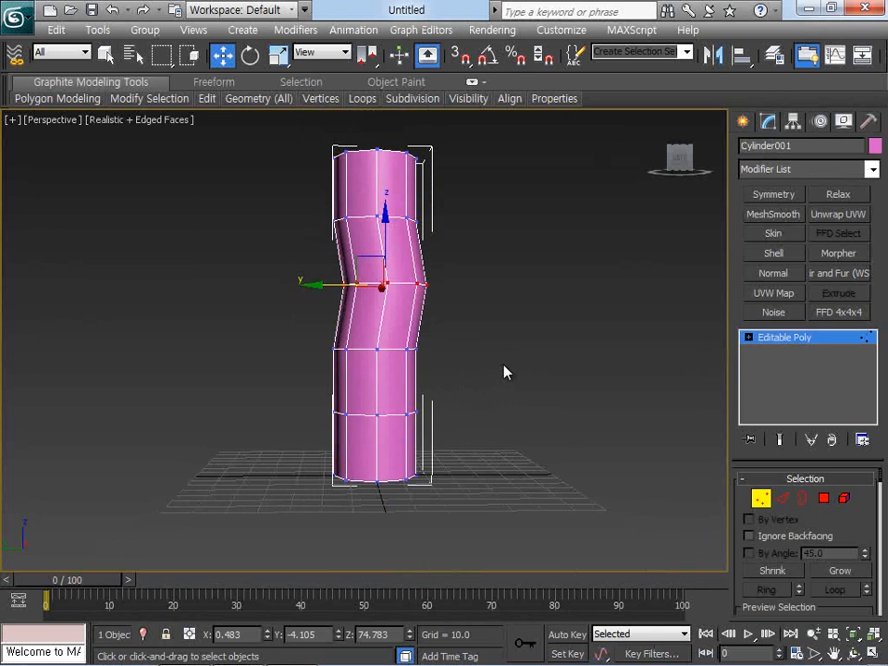
left_click(781, 501)
left_click(413, 266)
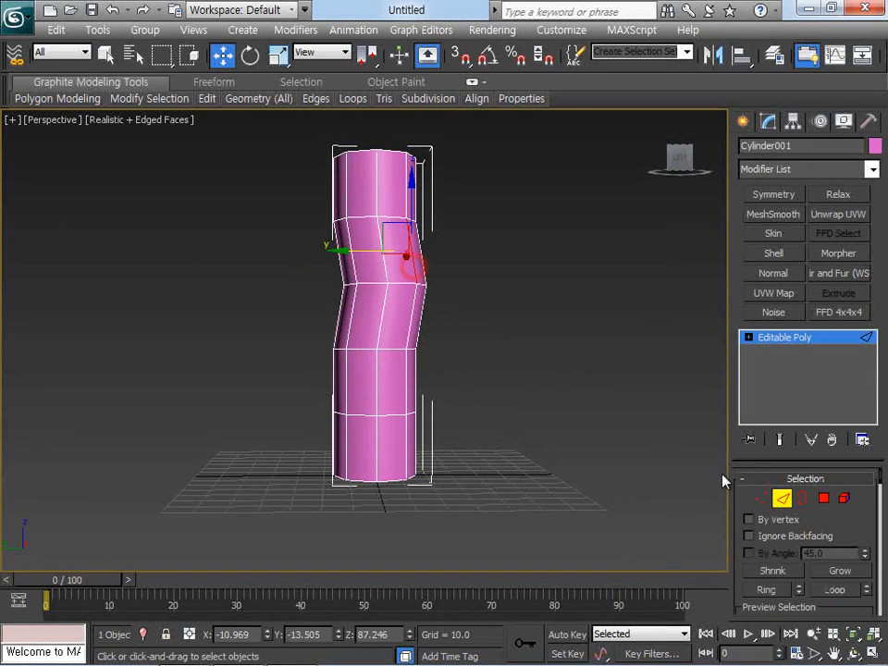
left_click(785, 592)
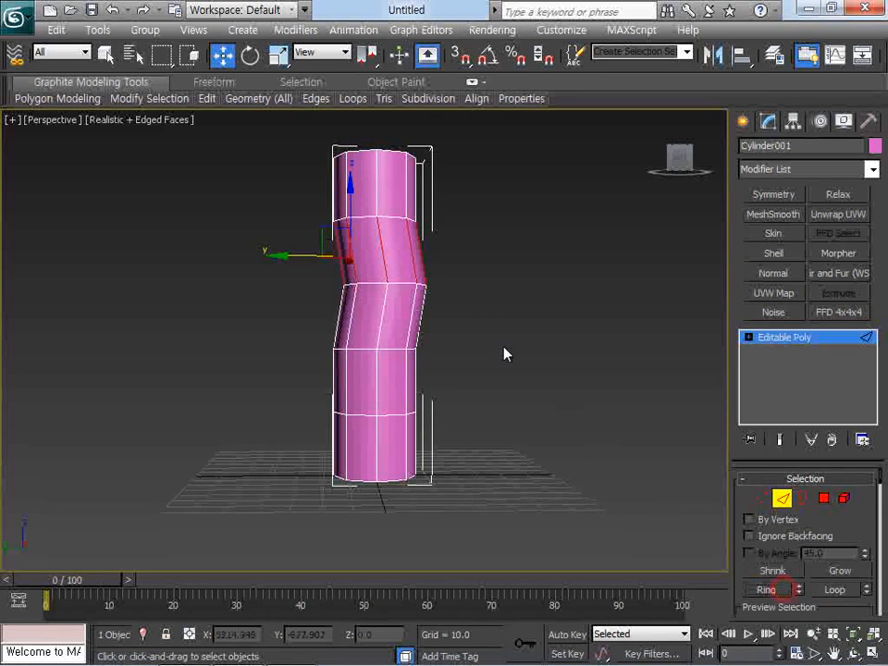
right_click(422, 273)
left_click(386, 326)
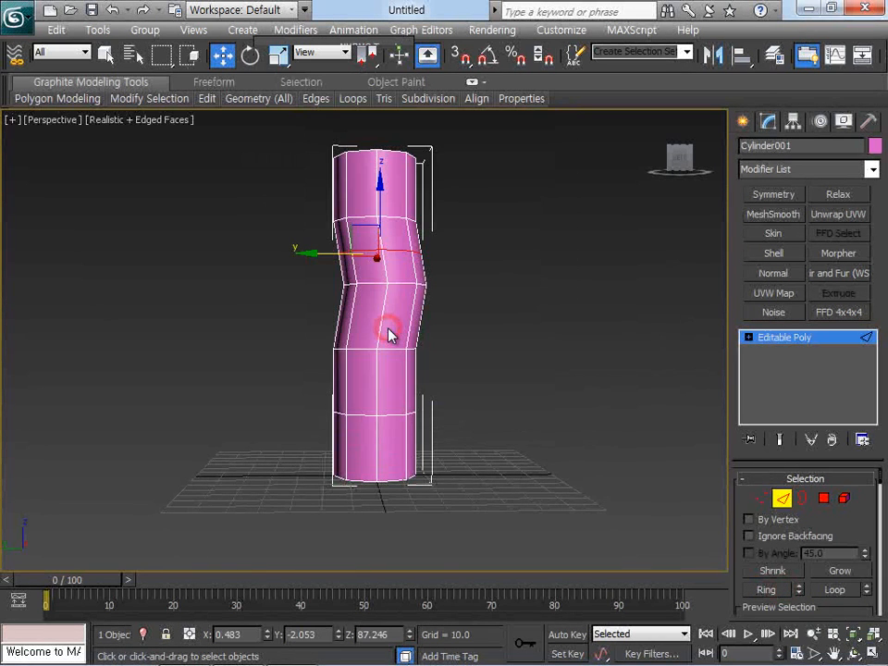
- Move the new edge loop down and sideways to about Y -4.4, Z 83.3 to round the cylinder's bend
scroll(391, 179, "up", 3)
left_click(368, 201)
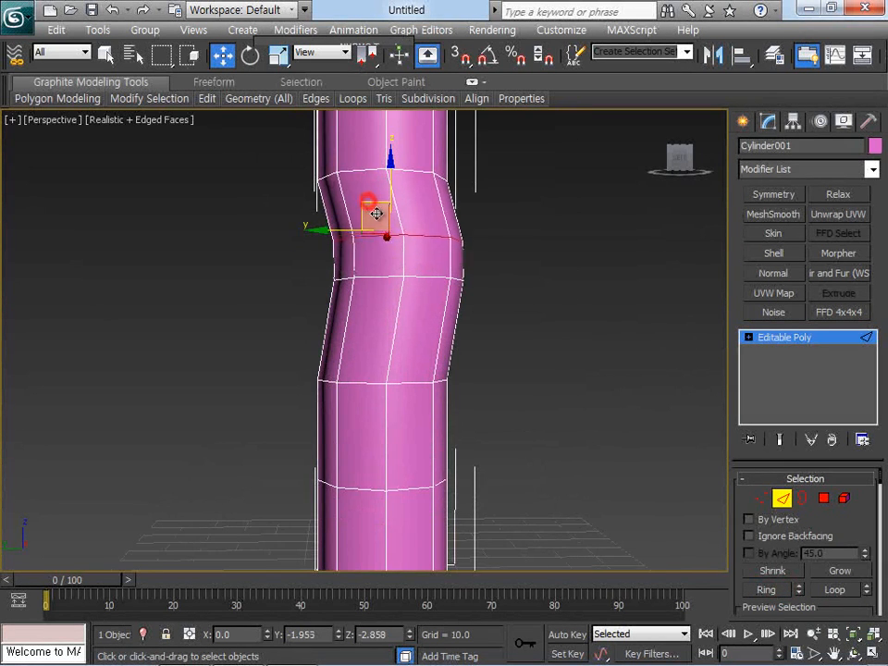
left_click_drag(377, 214, 386, 229)
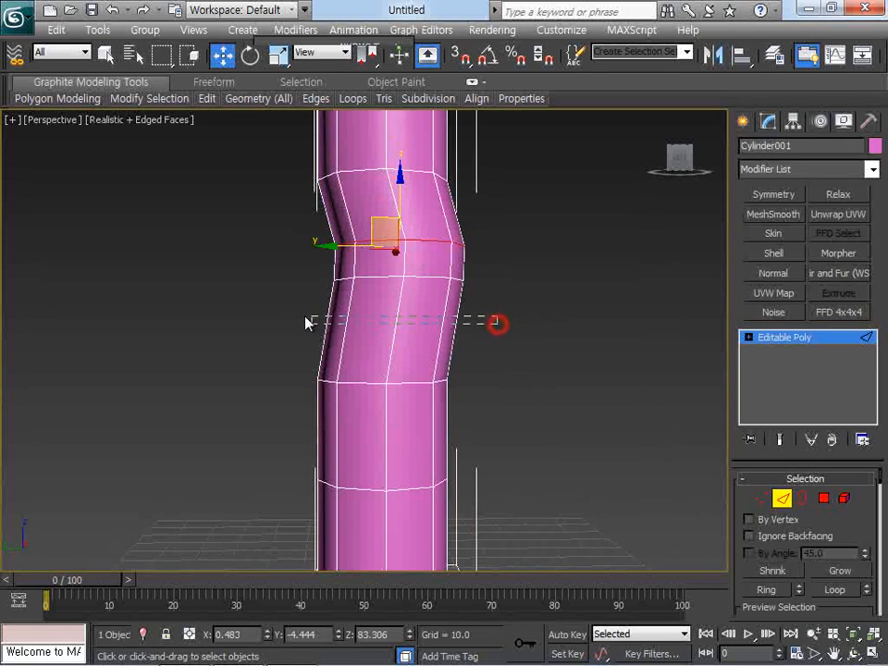
- Select the ring of slanted vertical edges just below the shifted row and connect them with a new edge loop
left_click_drag(308, 323, 310, 322)
right_click(333, 313)
left_click(645, 430)
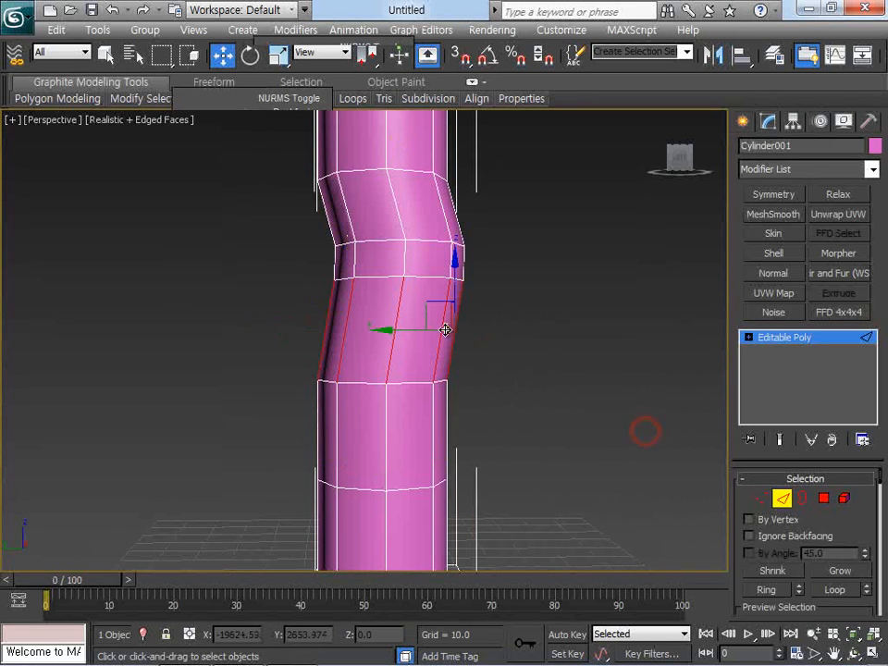
left_click(444, 329)
left_click(766, 589)
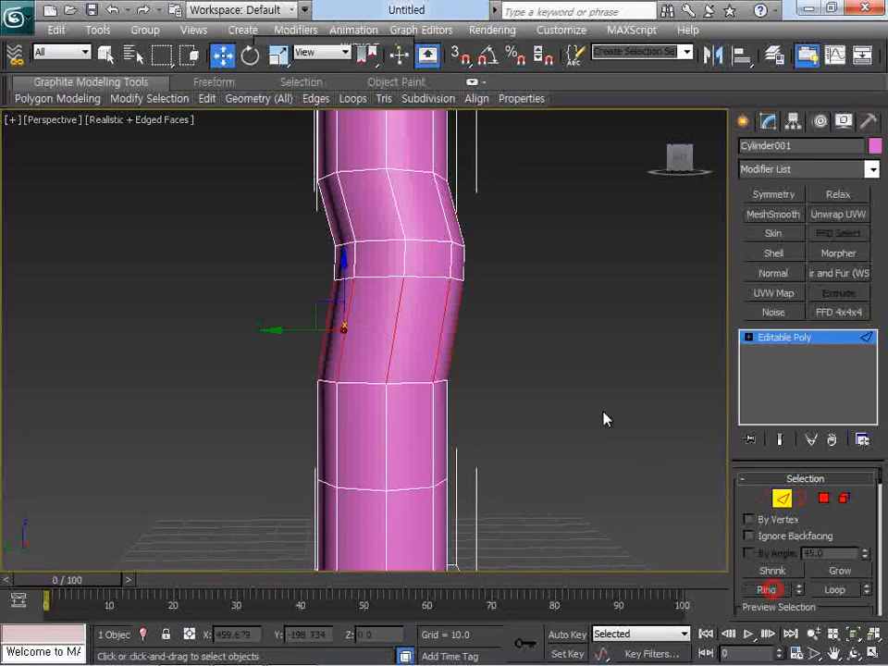
left_click(603, 413)
left_click_drag(525, 325, 286, 315)
right_click(393, 318)
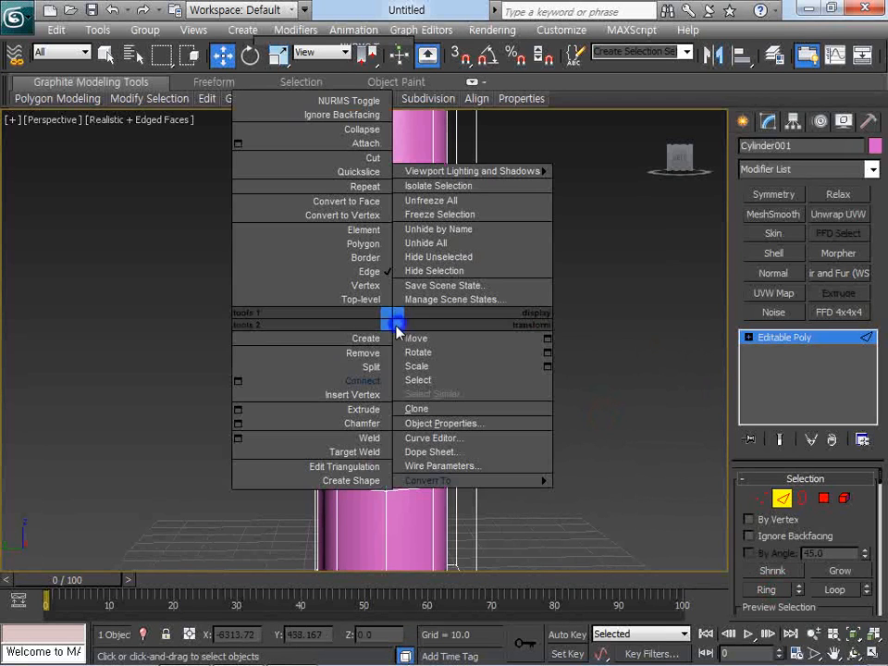
left_click(363, 381)
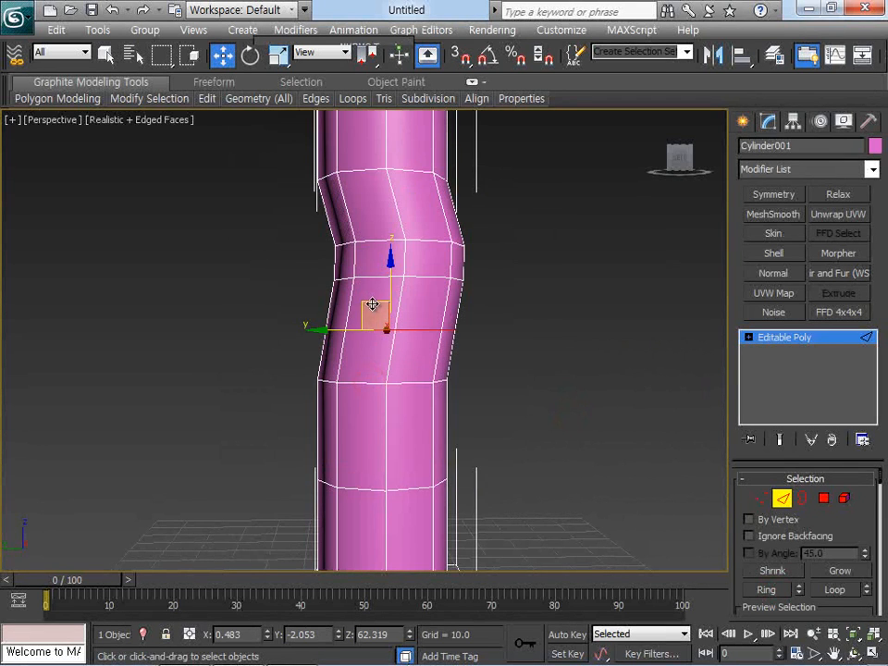
- Move the new edge loop up and slightly sideways toward the shifted row to round the underside of the bend
left_click_drag(371, 303, 377, 282)
left_click(522, 319)
scroll(545, 335, "down", 3)
middle_click_drag(543, 345, 547, 312)
- Select the two adjacent front polygons at the cylinder's base and extrude them outward to form a foot
left_click(822, 498)
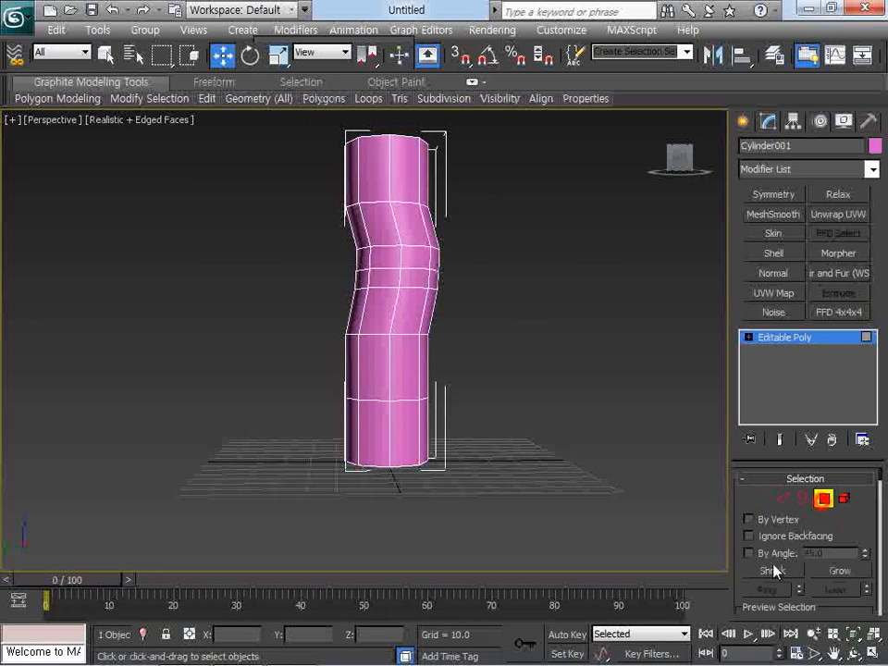
left_click(853, 653)
left_click_drag(357, 321, 341, 377)
right_click(347, 383)
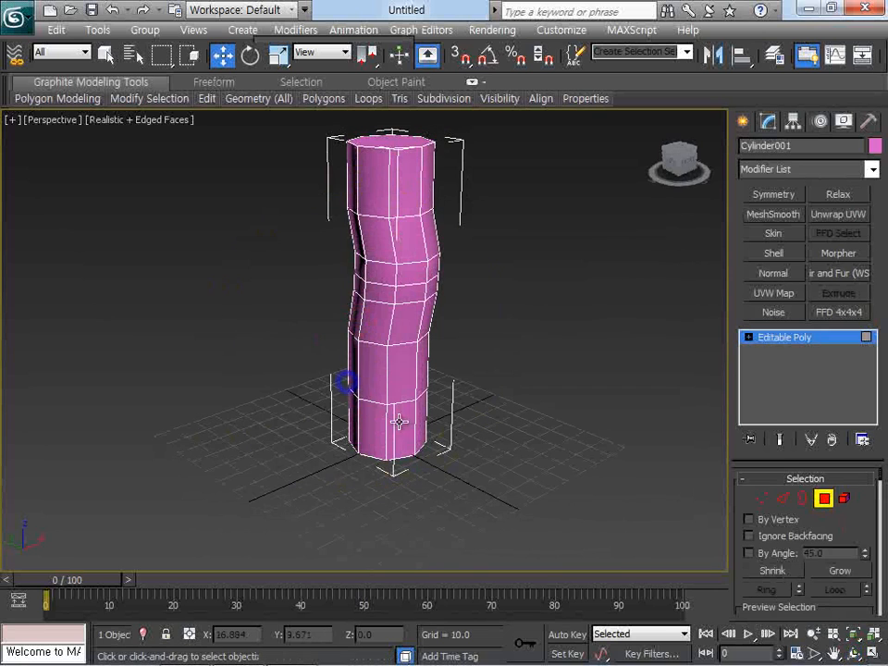
left_click(397, 422)
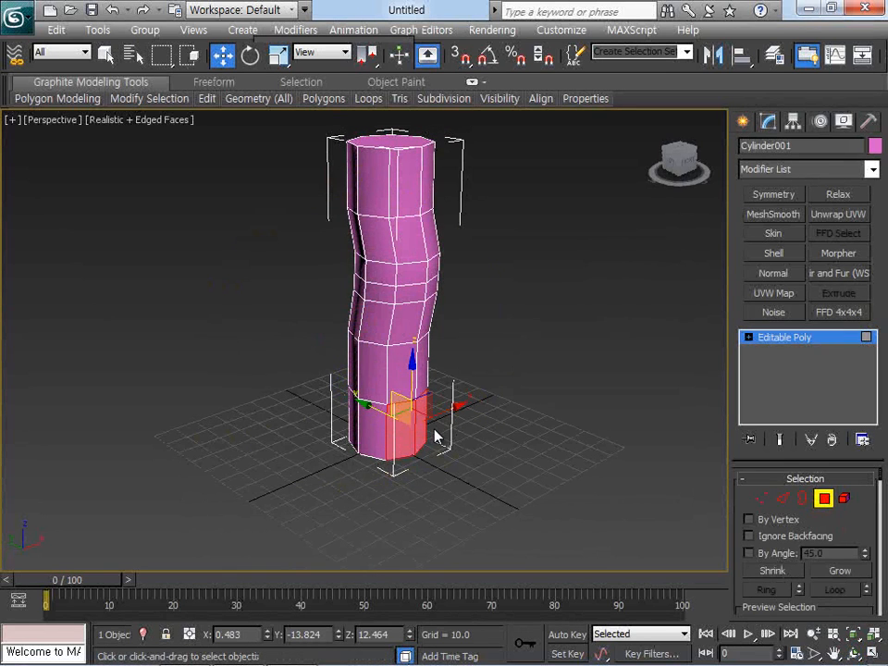
right_click(408, 434)
left_click(379, 482)
left_click_drag(398, 435, 443, 293)
- Select the upper vertices at the foot's tip and lower them to about Z 14.7 to slope the foot
left_click(758, 499)
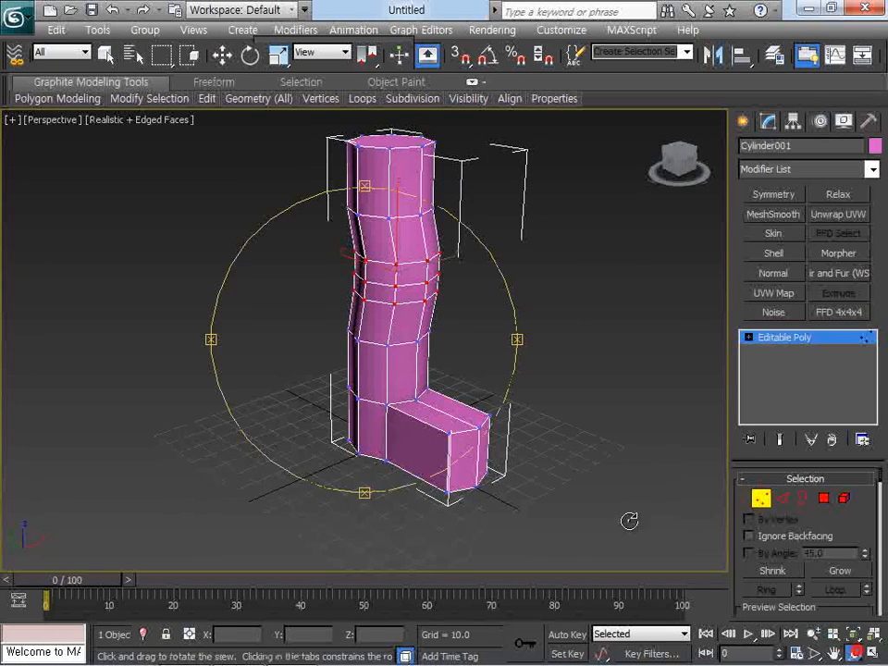
middle_click_drag(471, 392, 483, 356, "alt")
left_click_drag(454, 367, 536, 431)
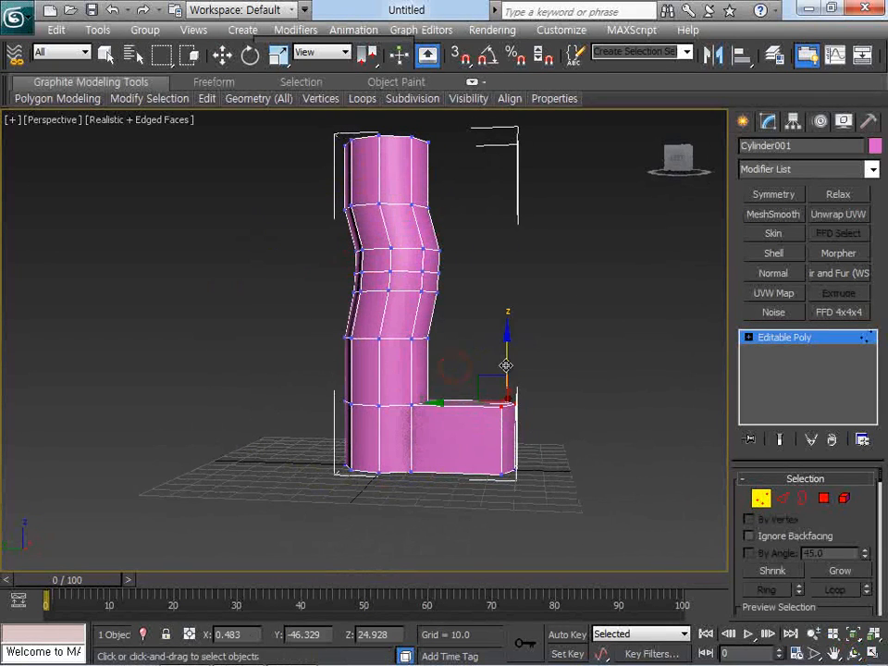
left_click_drag(507, 357, 502, 384)
middle_click_drag(503, 384, 526, 373)
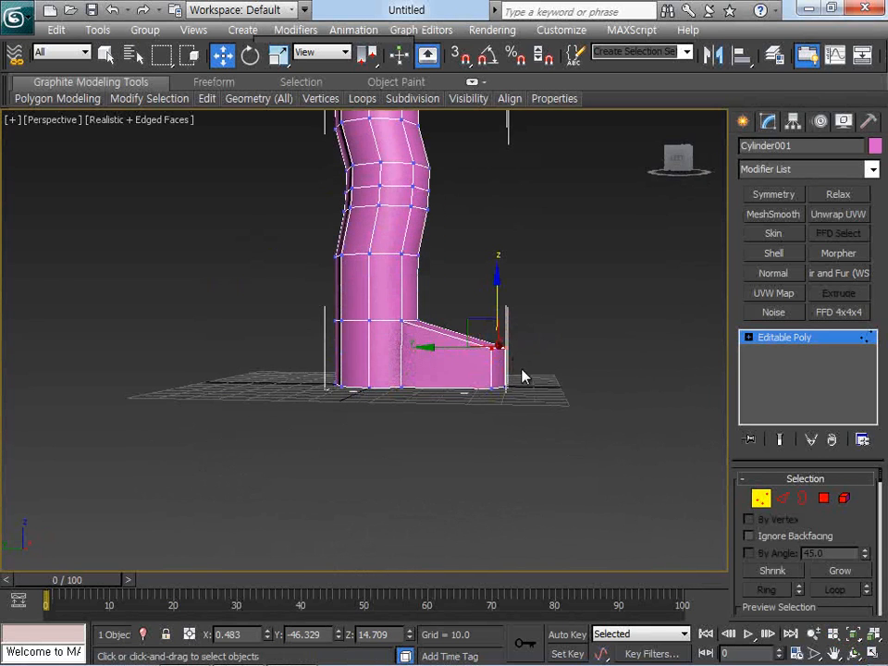
middle_click_drag(369, 359, 397, 398, "alt")
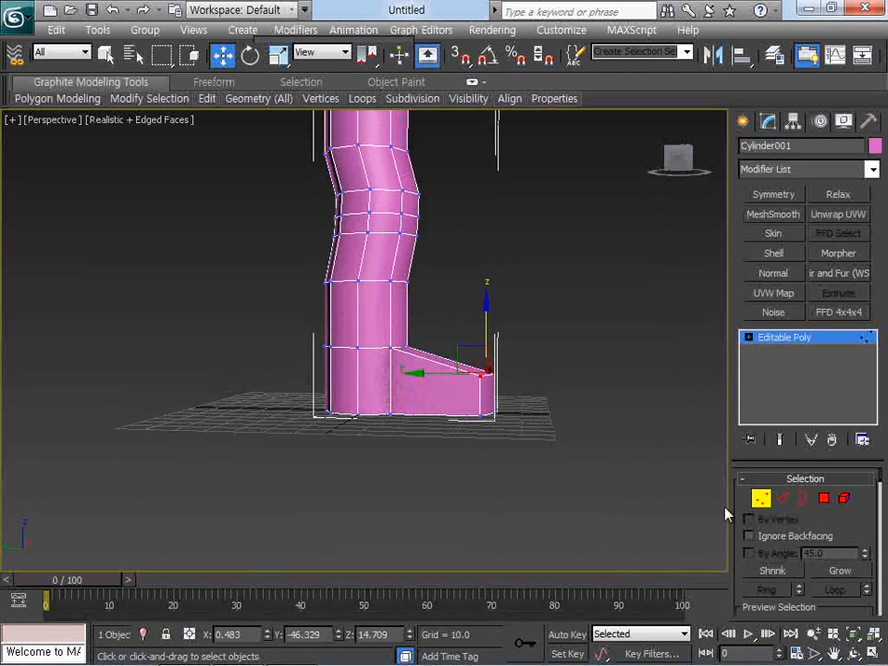
- Select the ring of vertical edges around the foot and base and connect them with a new edge loop
left_click(782, 499)
left_click(477, 396)
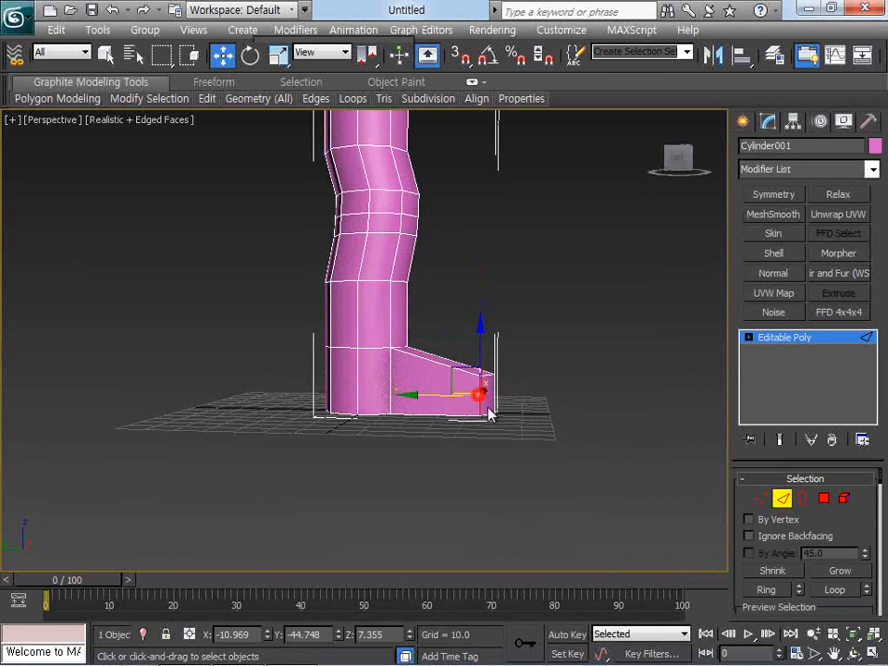
left_click(786, 592)
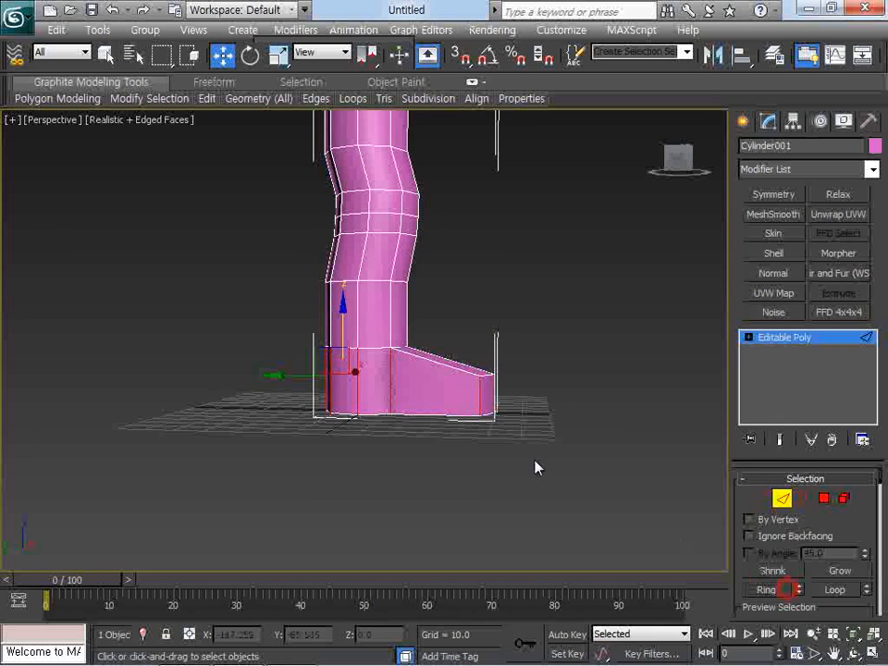
right_click(473, 388)
left_click(445, 450)
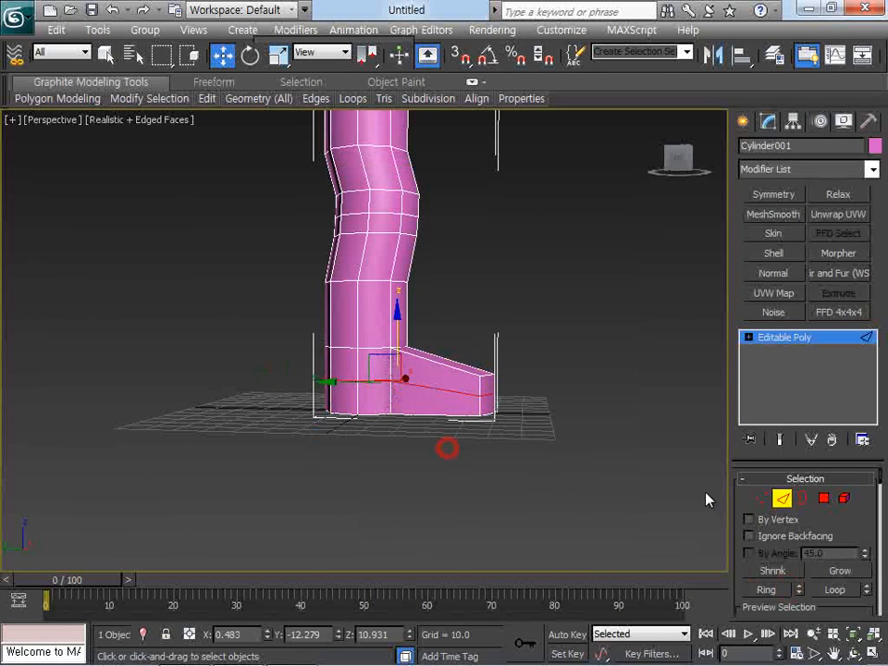
- Select the rear vertices of the lowest rows and move them backward to form a rounded heel
left_click(761, 497)
scroll(543, 430, "up", 3)
left_click_drag(480, 411, 453, 443)
left_click_drag(425, 398, 396, 396)
middle_click_drag(527, 383, 347, 400)
scroll(587, 422, "down", 4)
mouse_move(407, 350)
middle_mouse_down("alt")
mouse_move(236, 376)
mouse_move(371, 375)
mouse_move(377, 359)
mouse_move(421, 334)
mouse_move(413, 351)
middle_mouse_up("alt")
key("w")
- Select the ring of vertical edges just above the ankle and connect them with a new edge loop
left_click(783, 498)
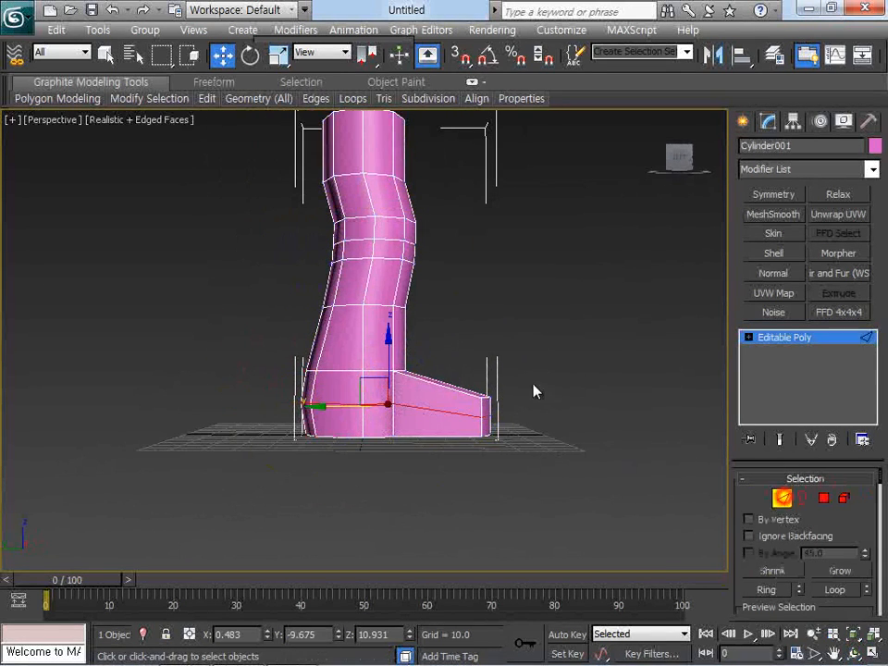
left_click(315, 344)
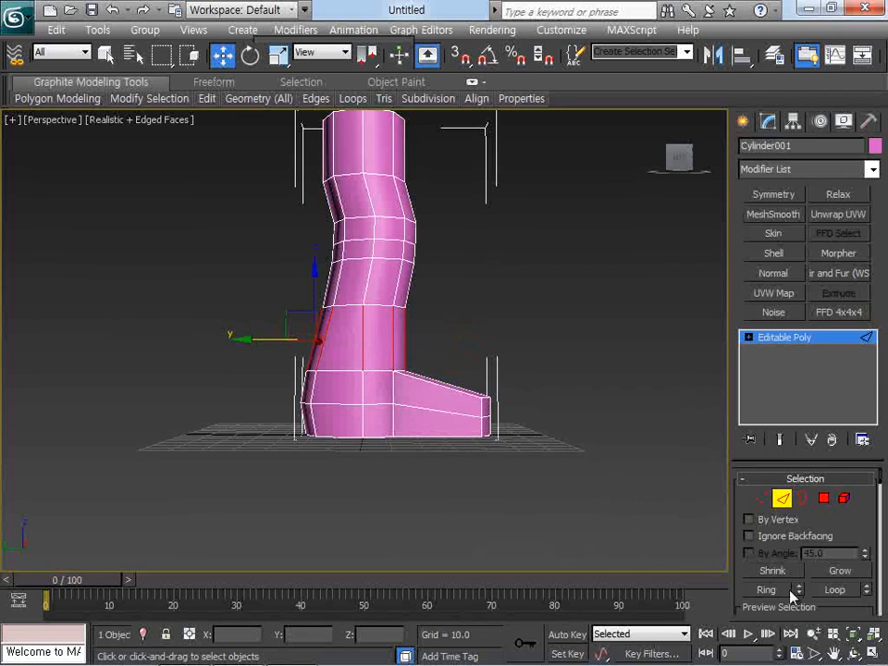
right_click(388, 354)
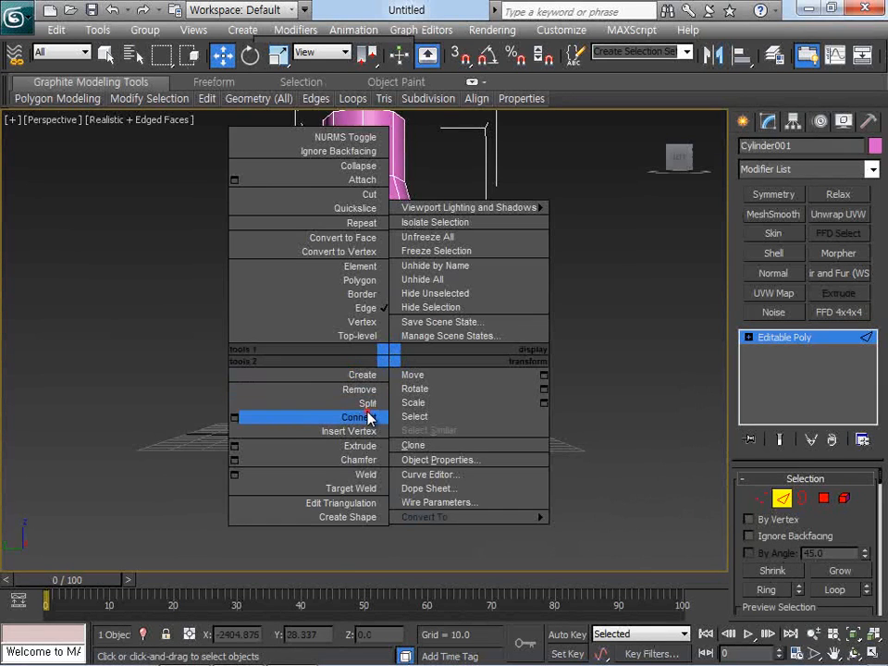
left_click(368, 414)
left_click(533, 347)
middle_click_drag(553, 348, 564, 373)
scroll(566, 380, "up", 3)
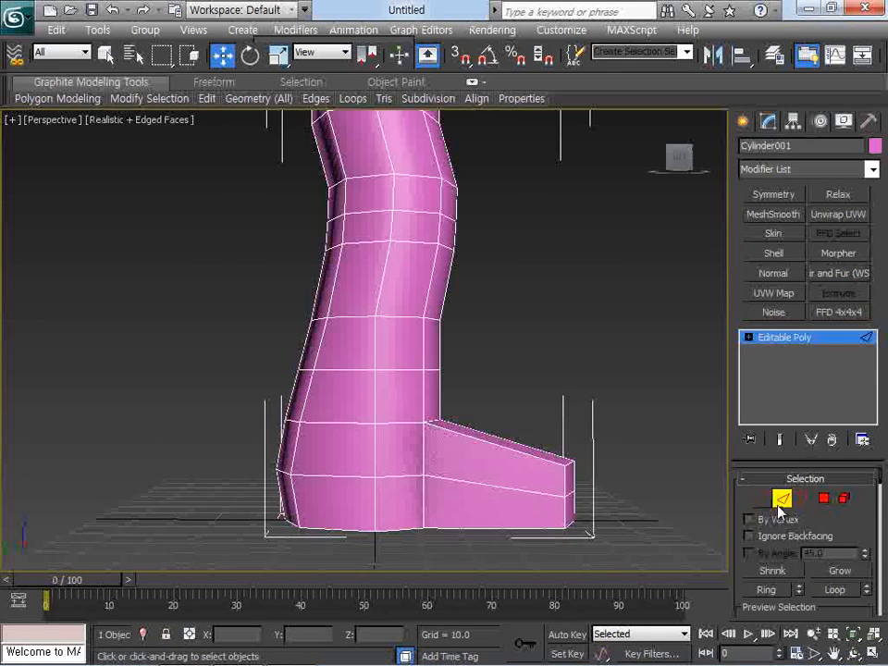
- Select the full edge loop above the ankle, widen the command panel to two columns, and remove the loop
left_click(410, 370)
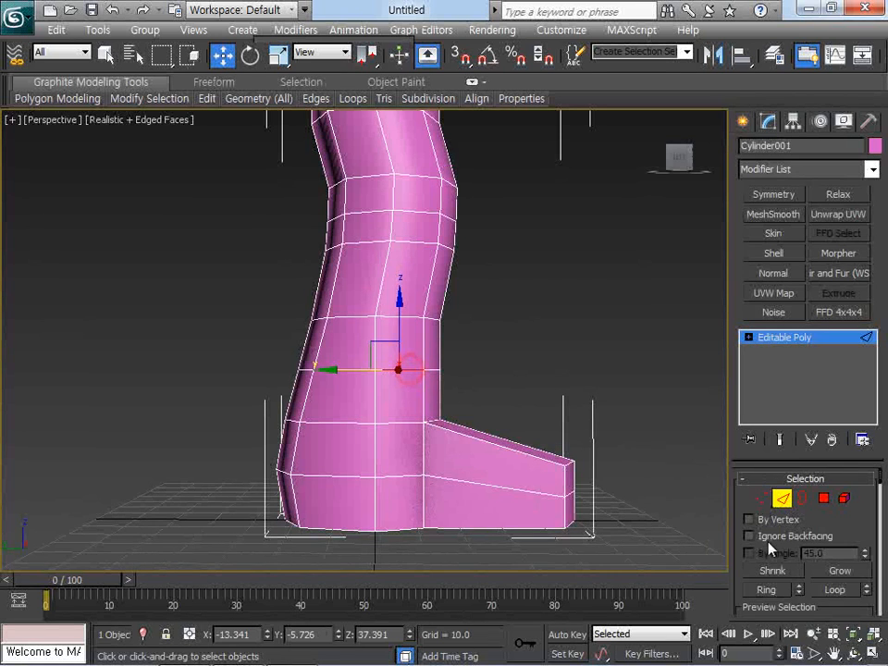
left_click(847, 592)
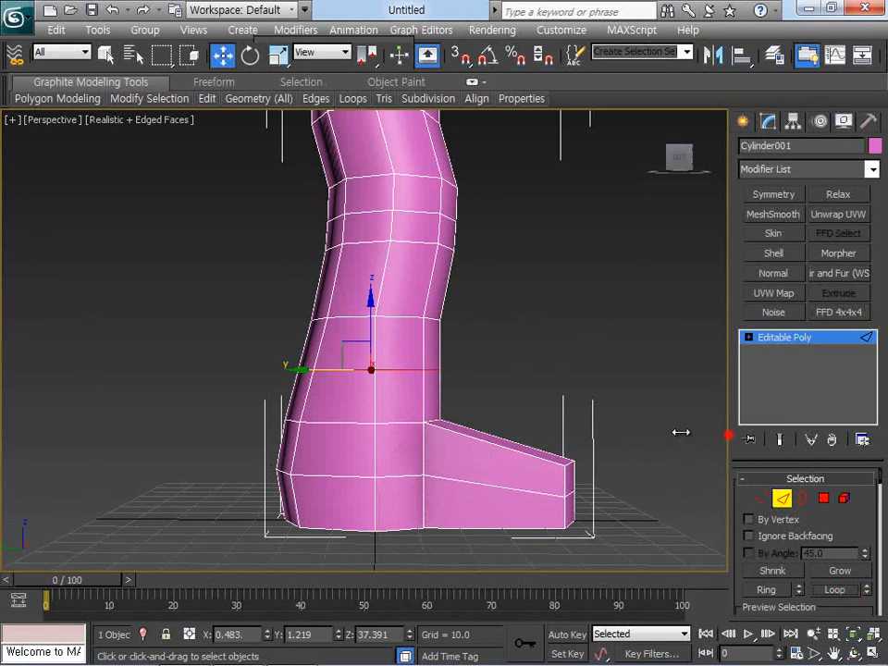
left_click_drag(680, 432, 664, 428)
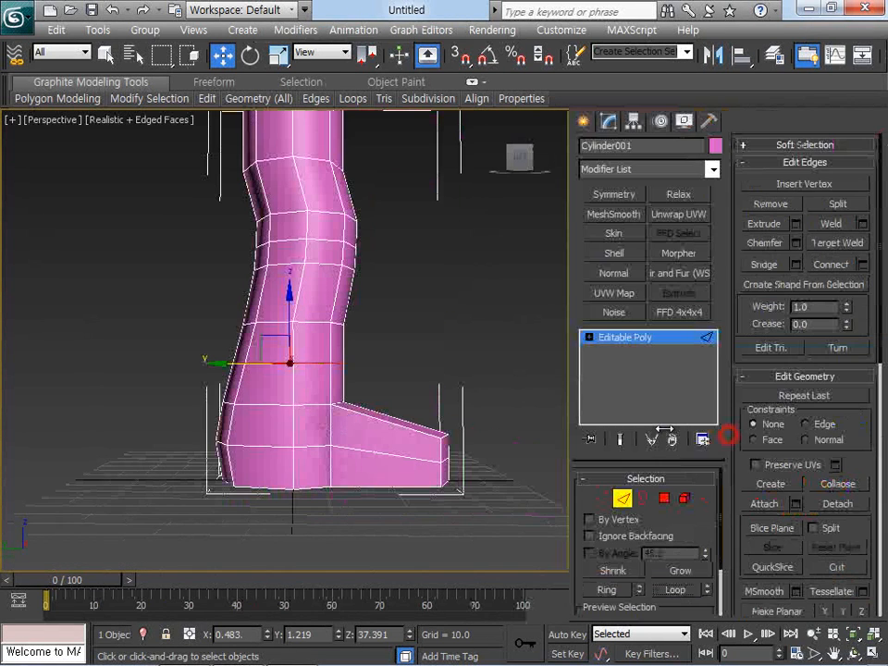
left_click(762, 209)
- Select the middle edge loop of the knee bend at about Z 74.8 and remove it
middle_click_drag(482, 266, 384, 355)
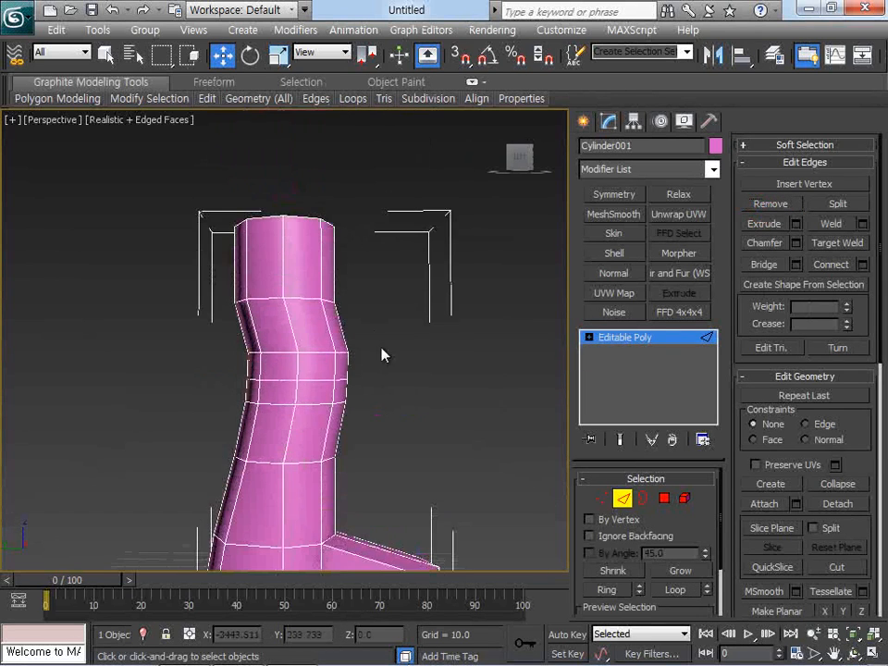
left_click(319, 381)
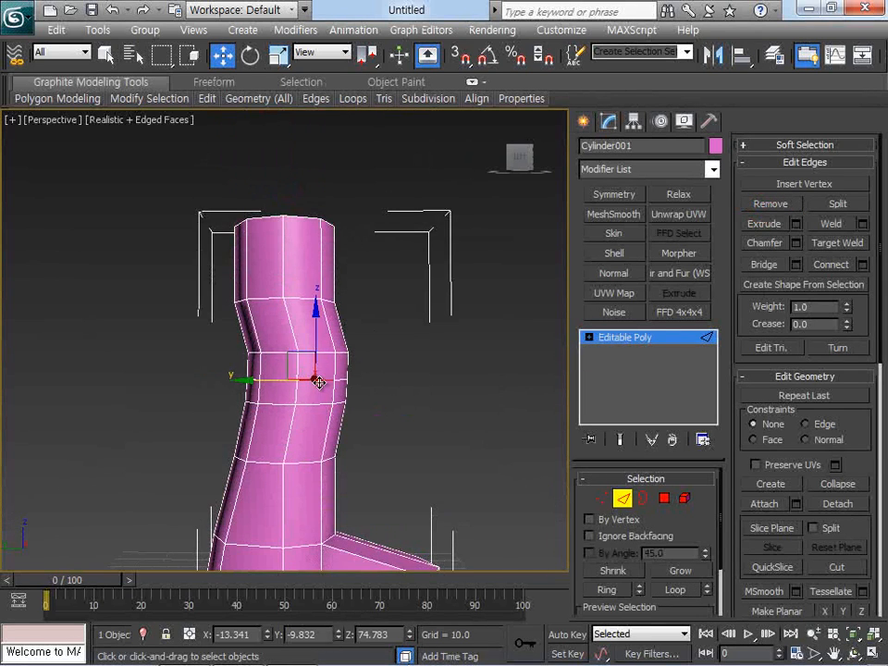
left_click(666, 590)
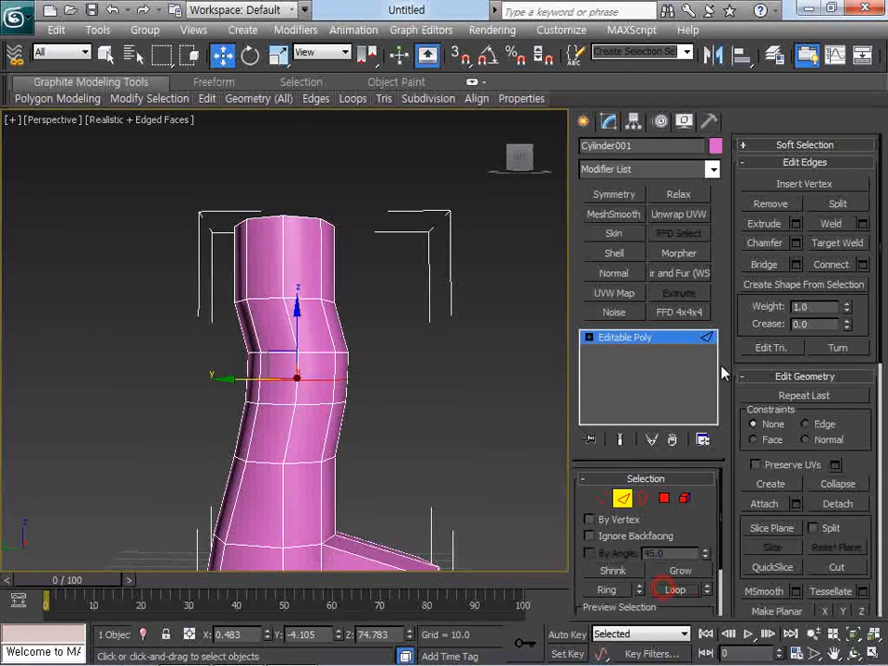
left_click(755, 204)
scroll(468, 302, "up", 5)
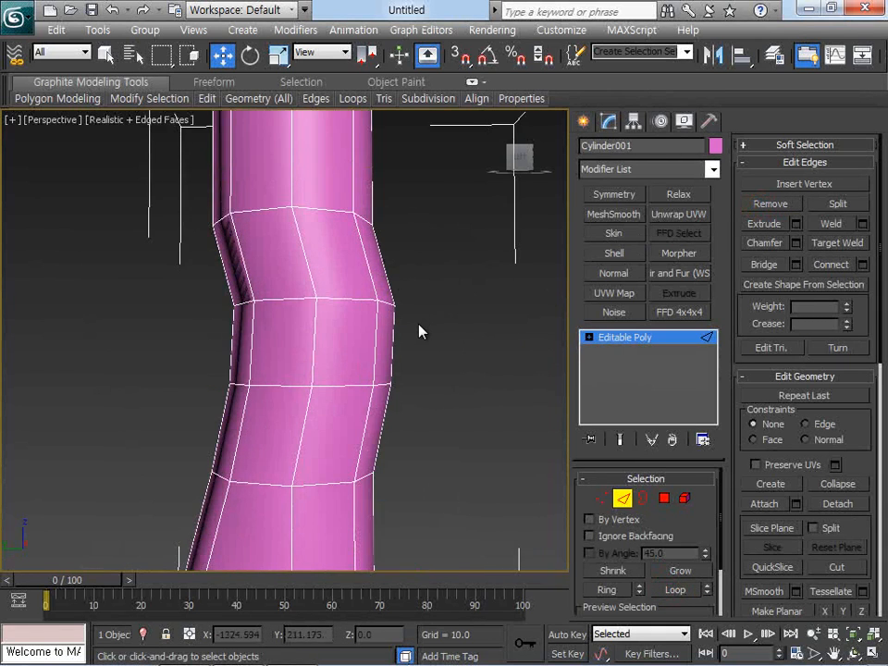
scroll(421, 331, "down", 4)
left_click(852, 652)
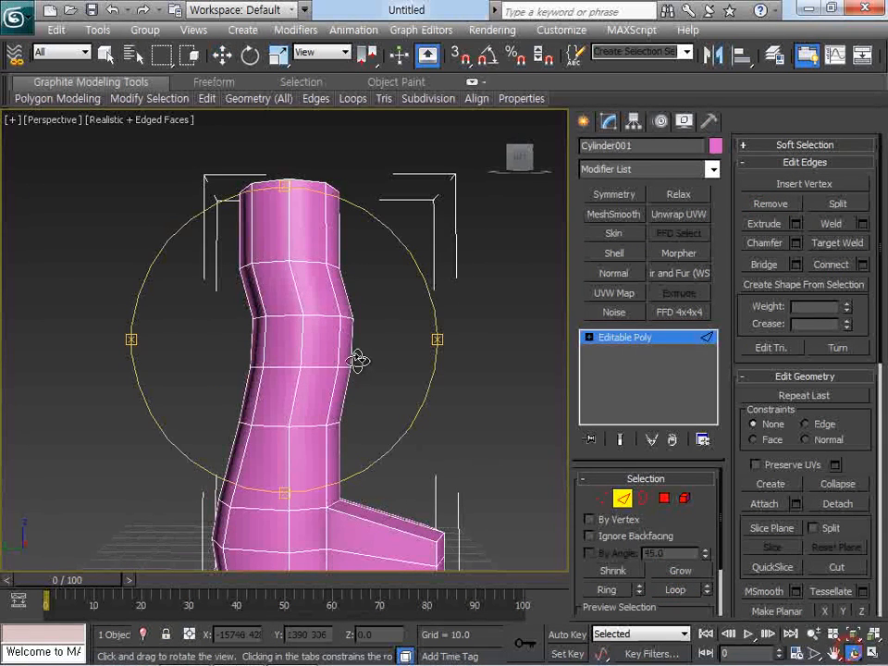
left_click_drag(359, 361, 302, 353)
right_click(302, 353)
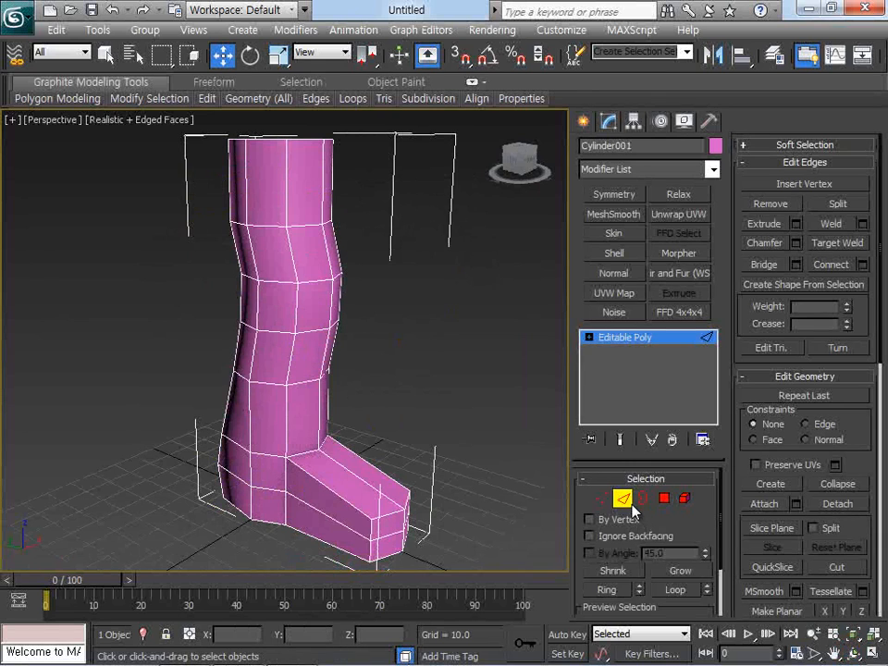